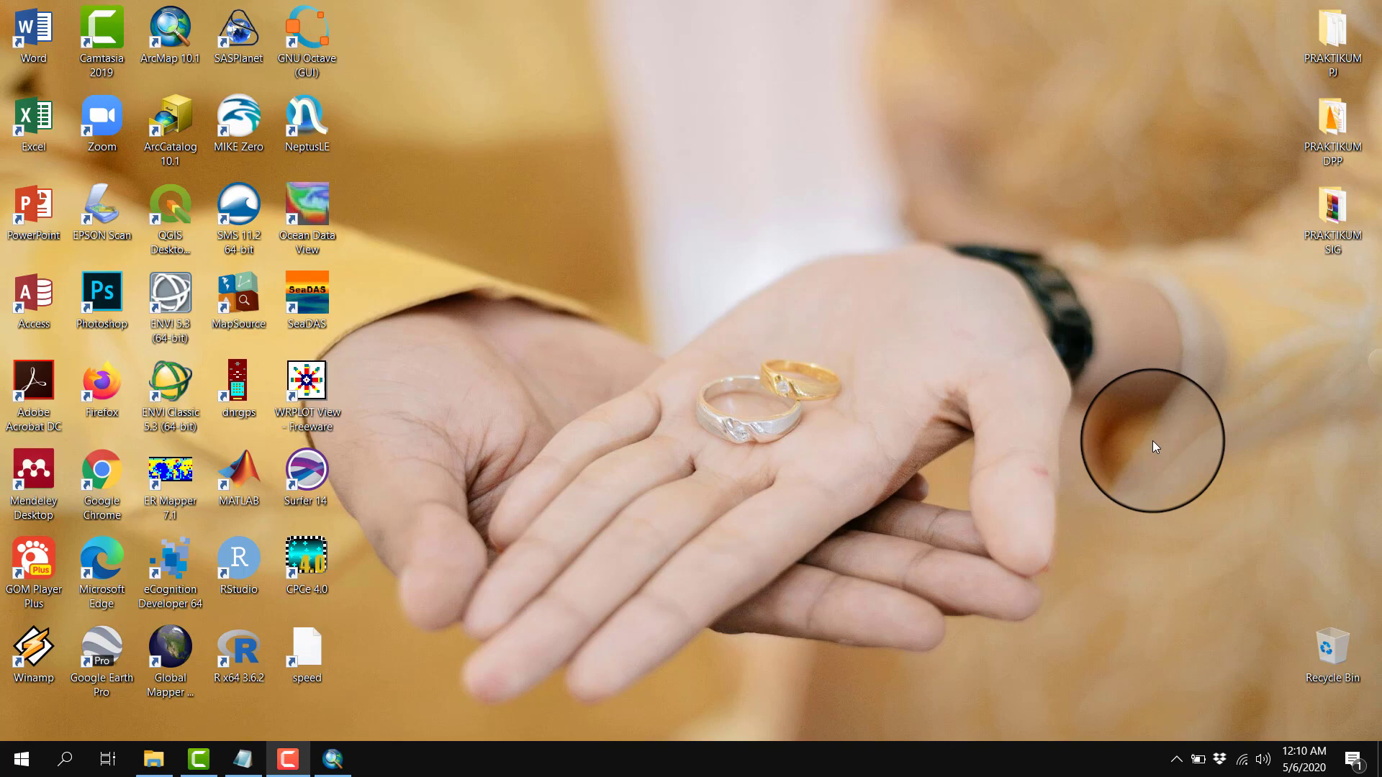
Launch ArcMap 10.1 from the desktop
{"action": "left_click", "coordinate": [178, 40]}
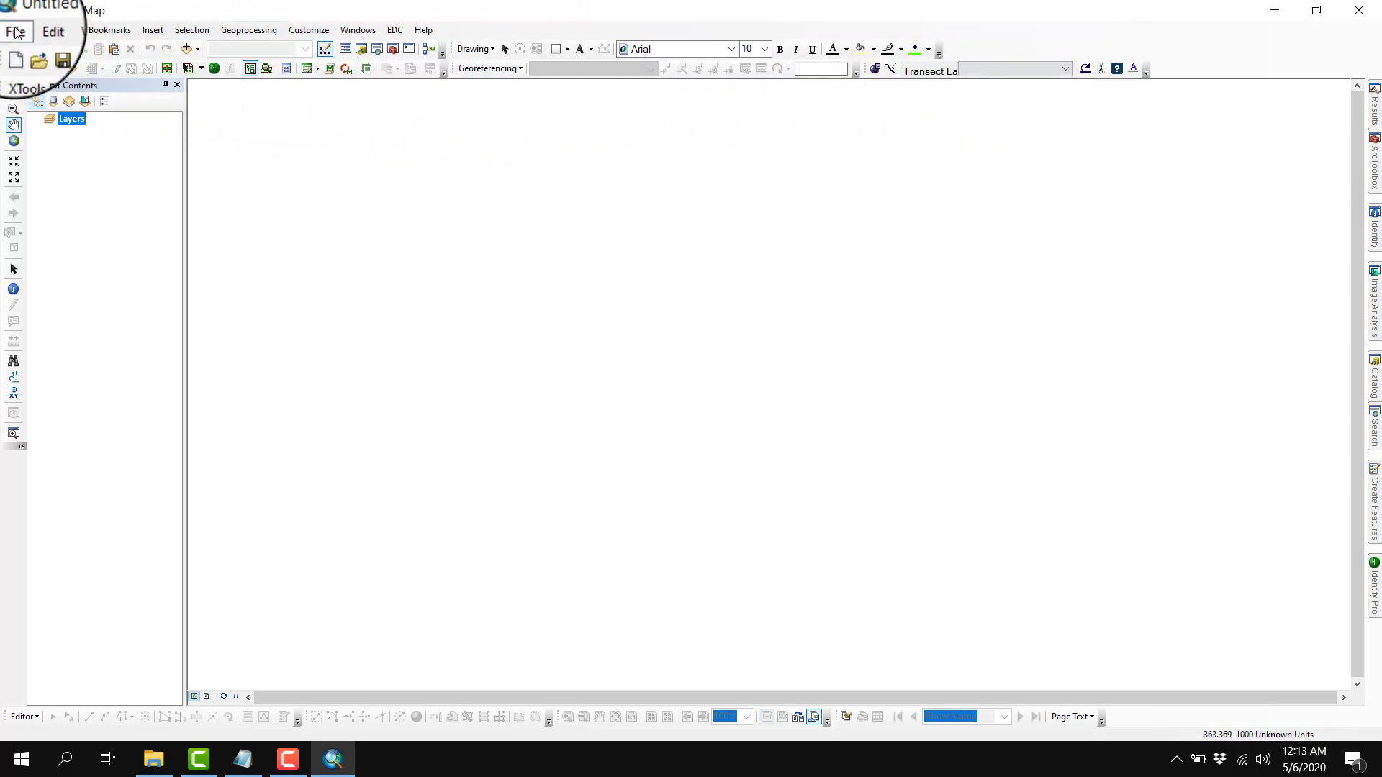
{"action": "left_click", "coordinate": [37, 30]}
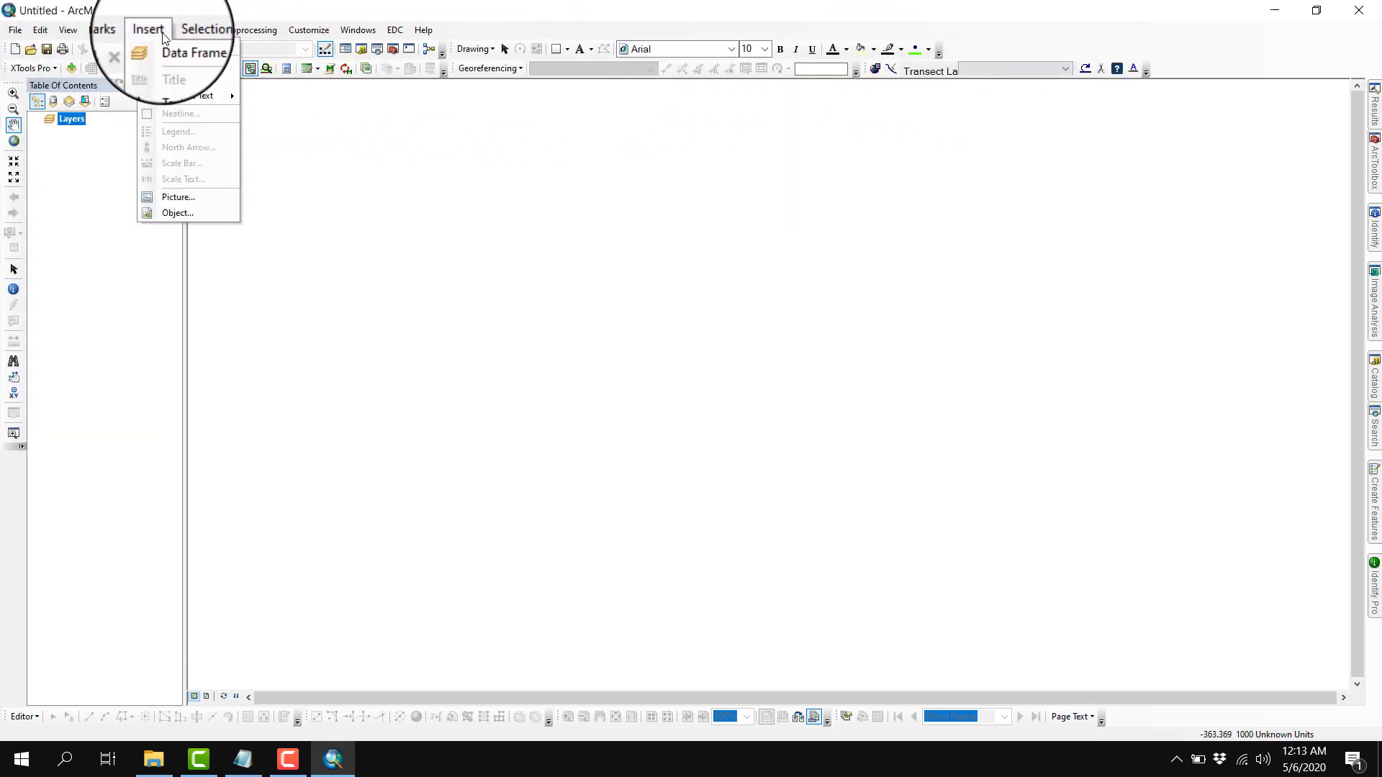
{"action": "mouse_move", "coordinate": [192, 32]}
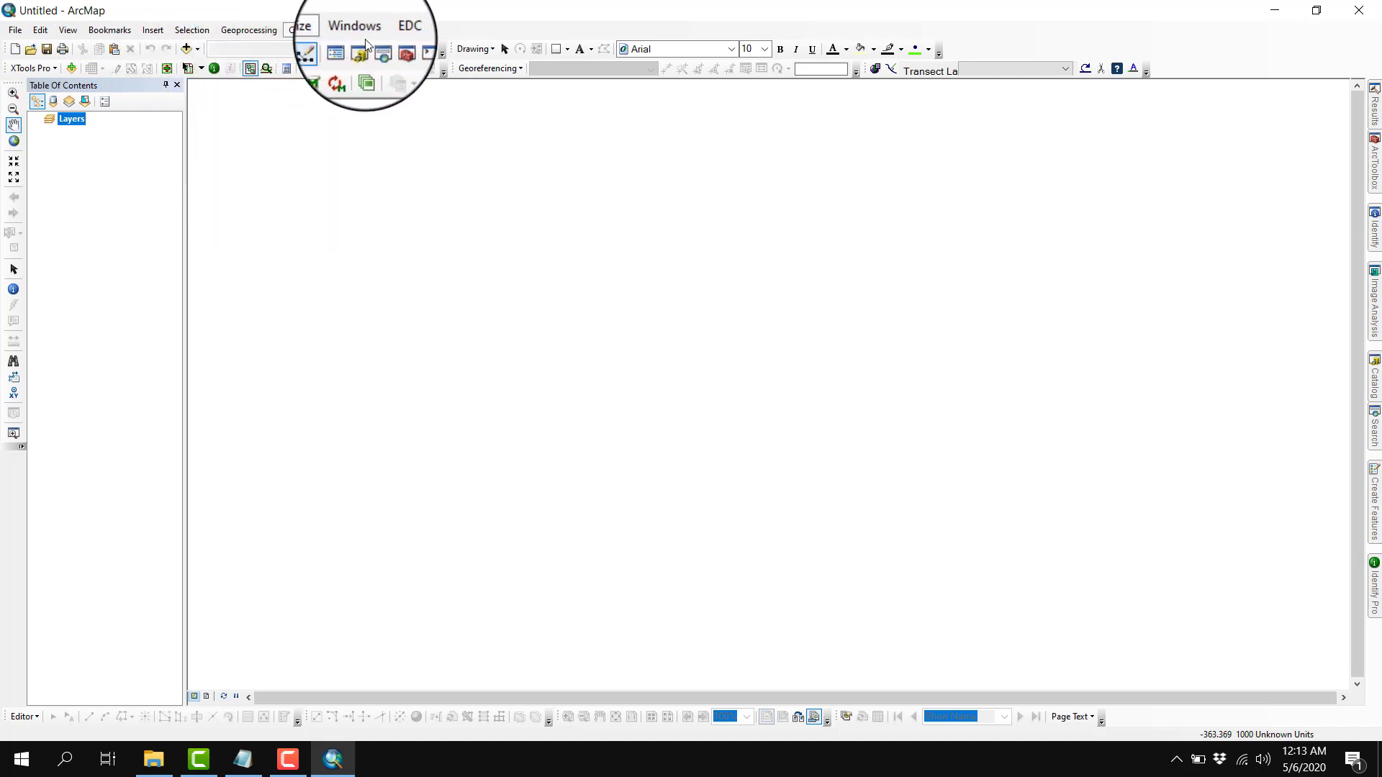
{"action": "mouse_move", "coordinate": [395, 30]}
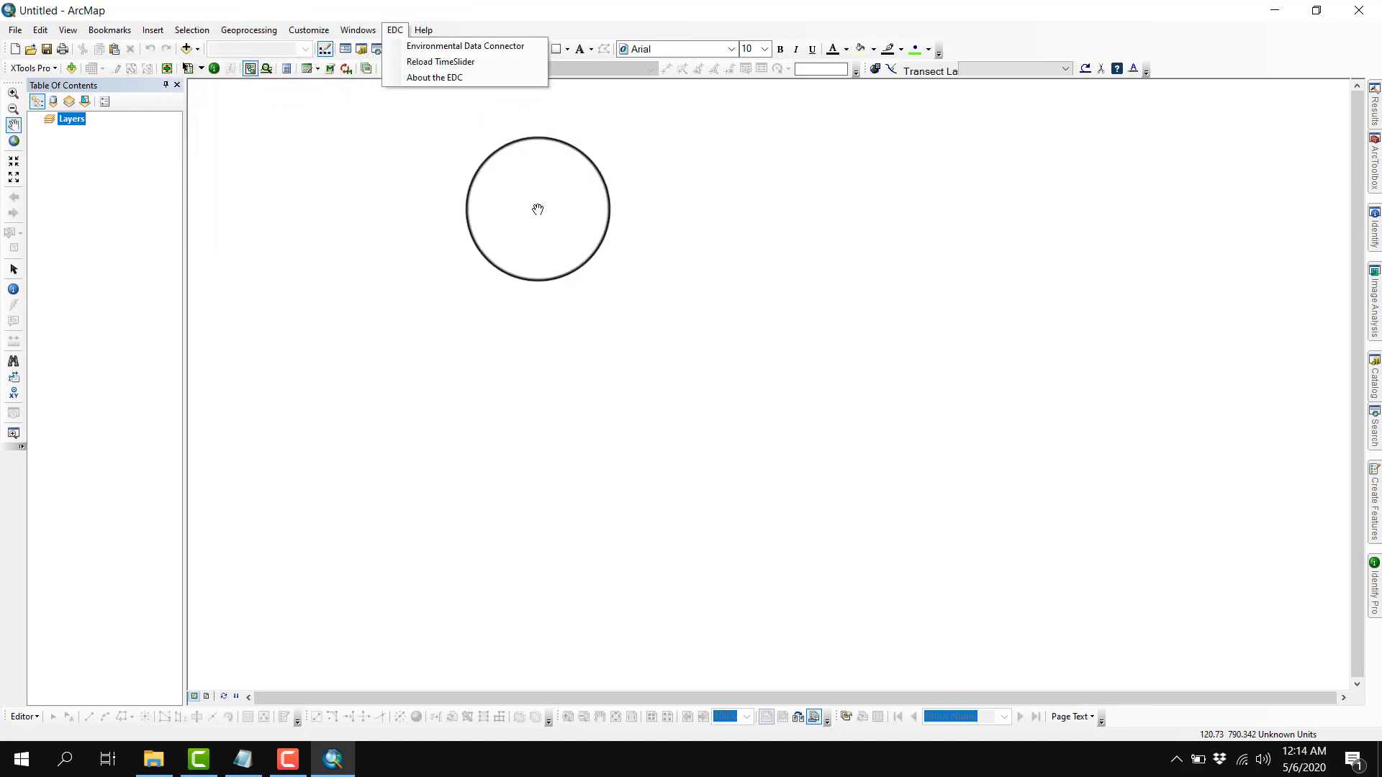
{"action": "left_click", "coordinate": [655, 16]}
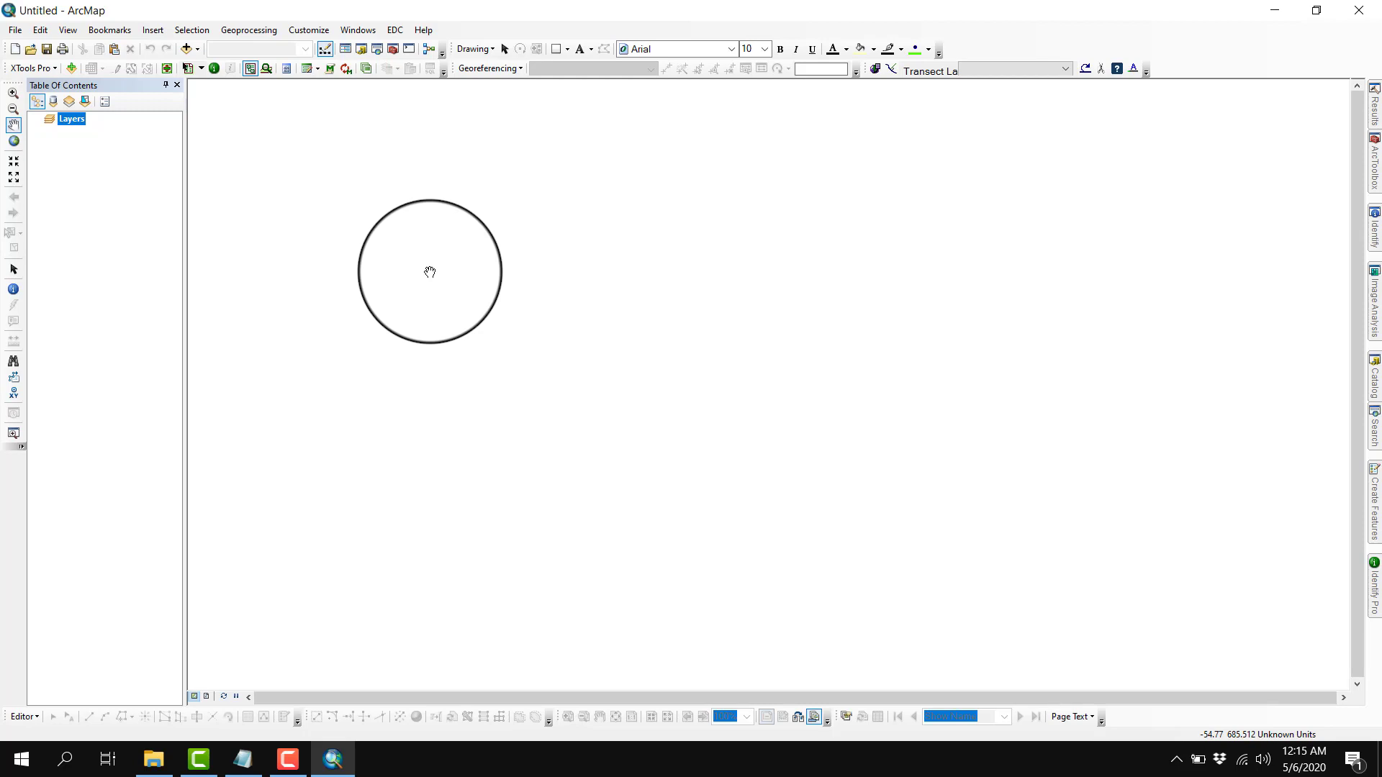
{"action": "left_click_drag", "start_coordinate": [430, 272], "coordinate": [489, 578]}
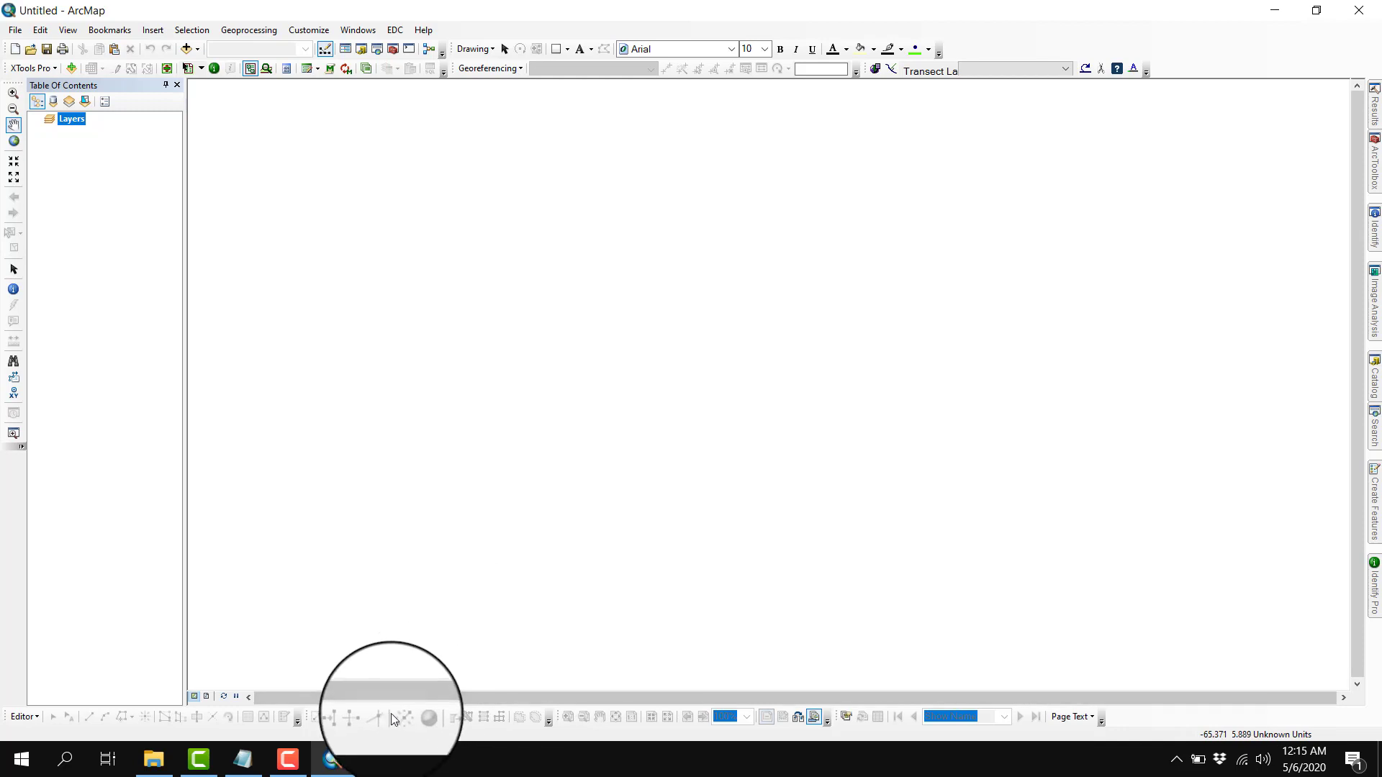
Switch to Link Download.txt in Notepad and review the SHP_Indonesia.rar and Desa_Indonesia.rar download links, then minimize it
{"action": "left_click", "coordinate": [264, 766]}
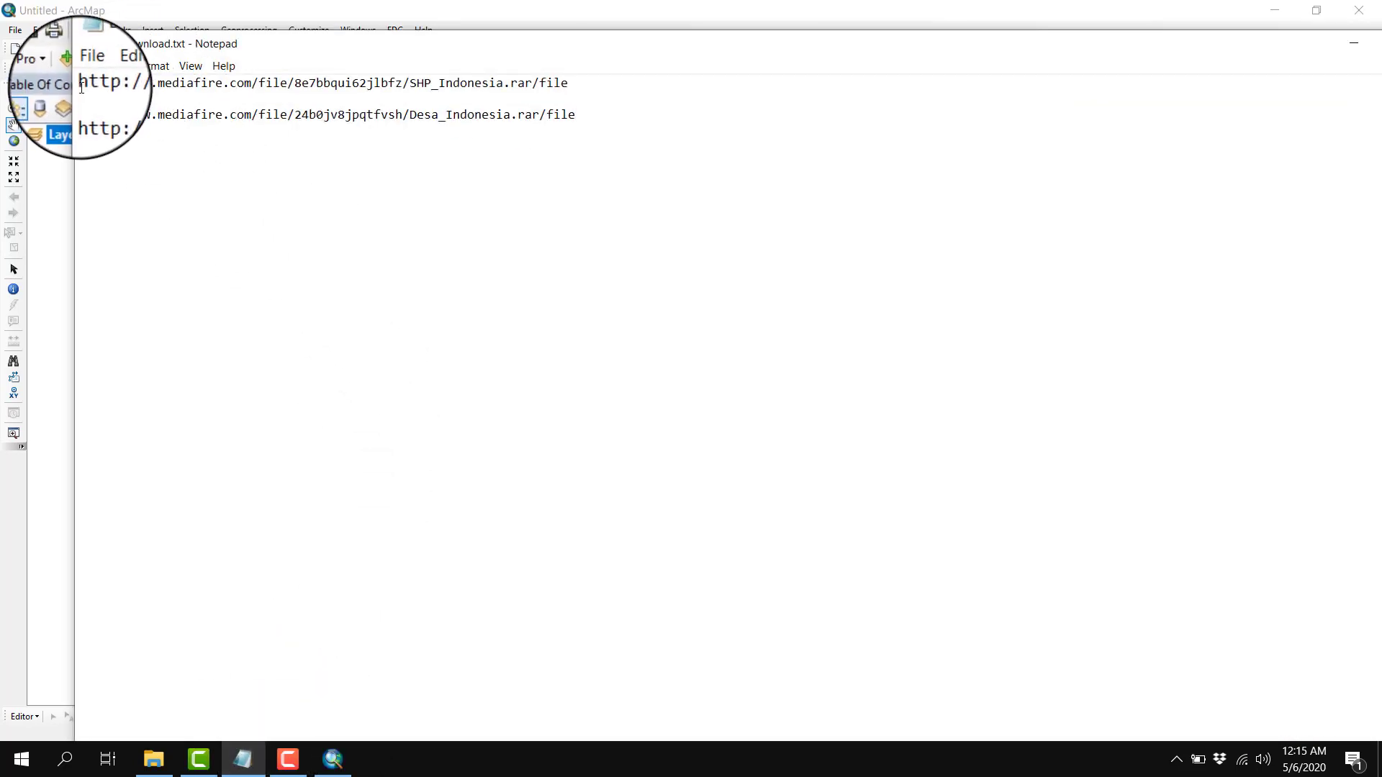
{"action": "left_click_drag", "start_coordinate": [81, 87], "coordinate": [578, 86]}
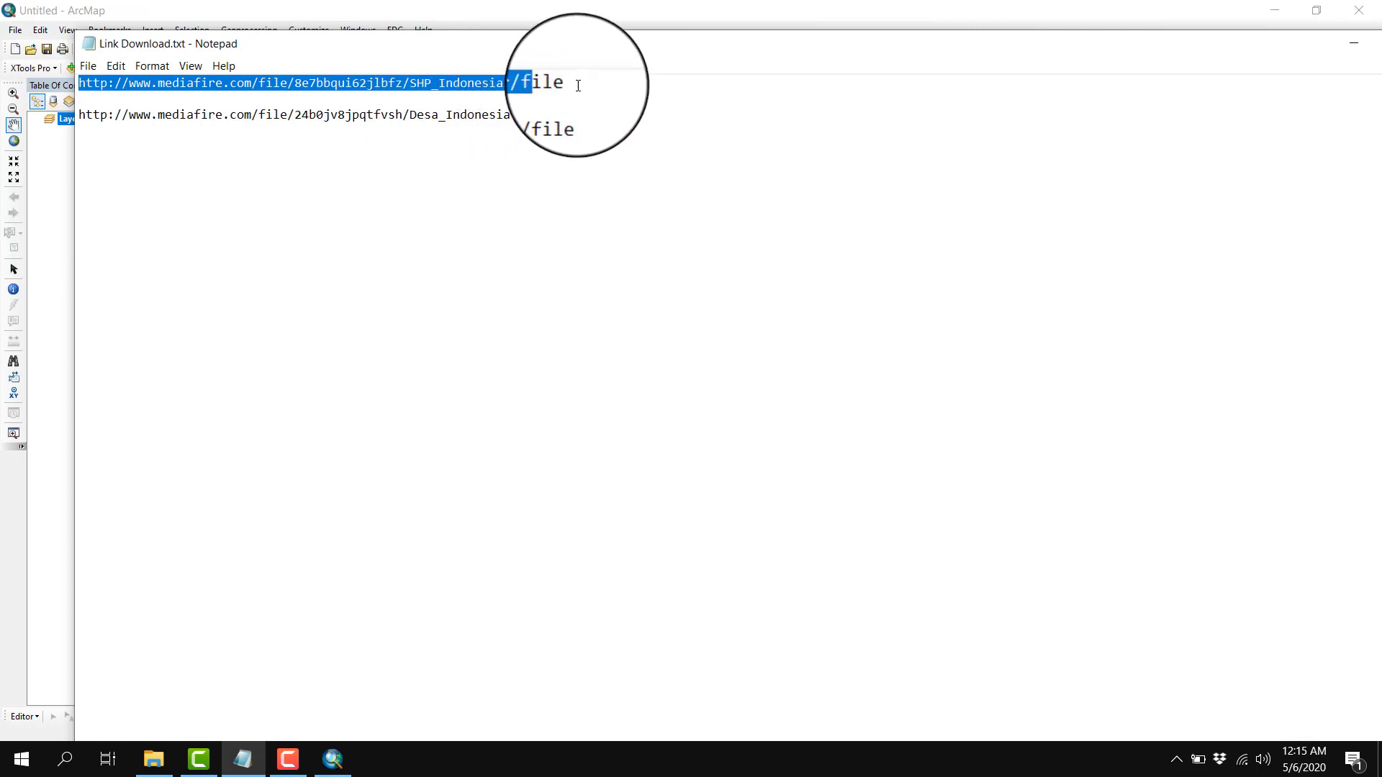
{"action": "left_click", "coordinate": [198, 112]}
{"action": "left_click_drag", "start_coordinate": [80, 114], "coordinate": [590, 145]}
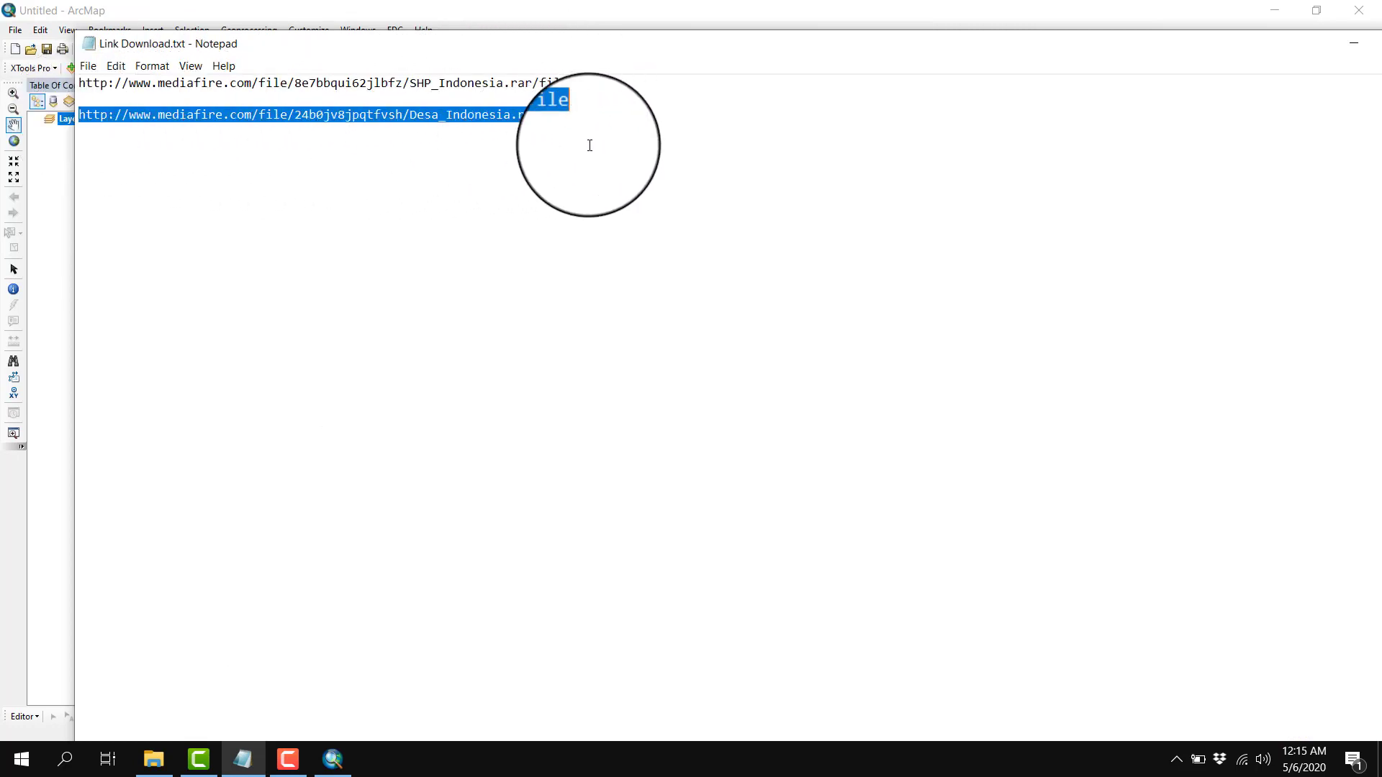
{"action": "left_click", "coordinate": [672, 123]}
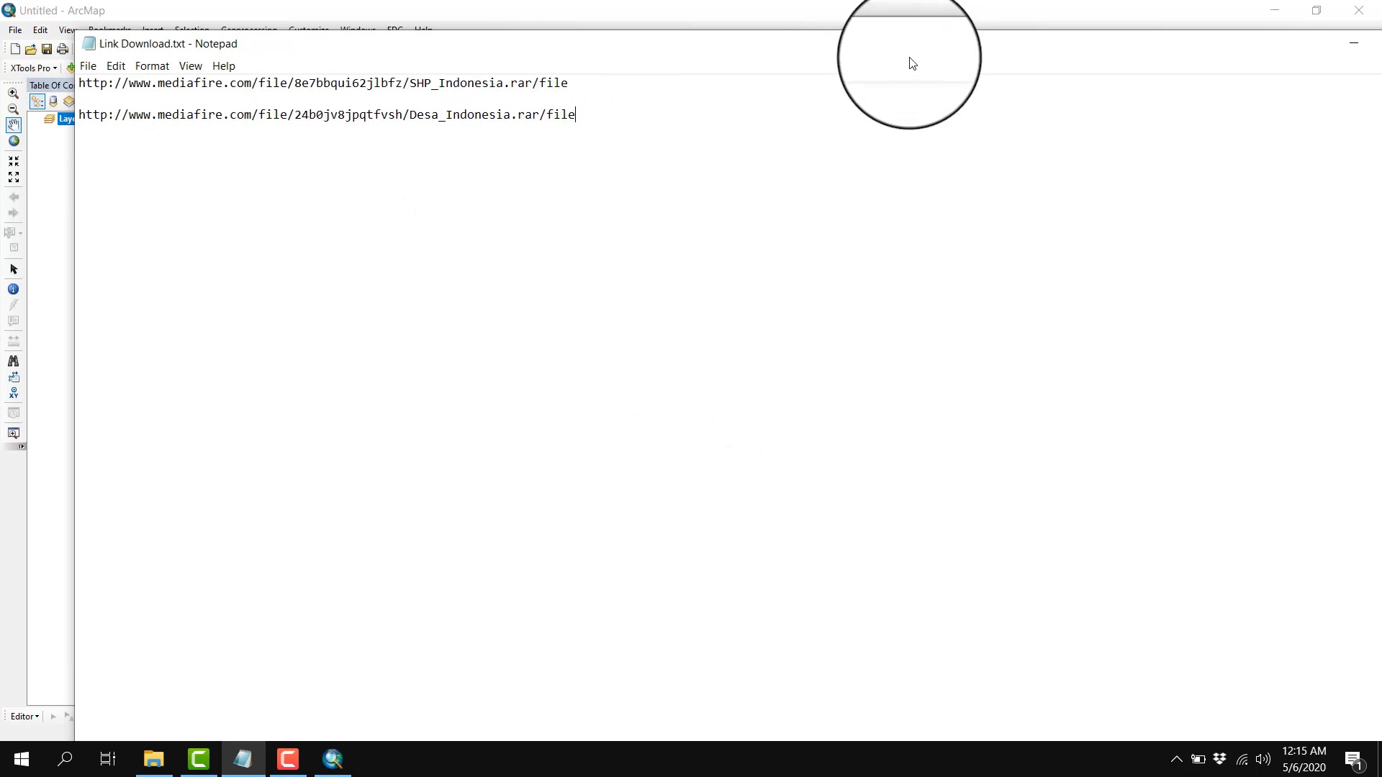
{"action": "left_click_drag", "start_coordinate": [845, 50], "coordinate": [789, 41]}
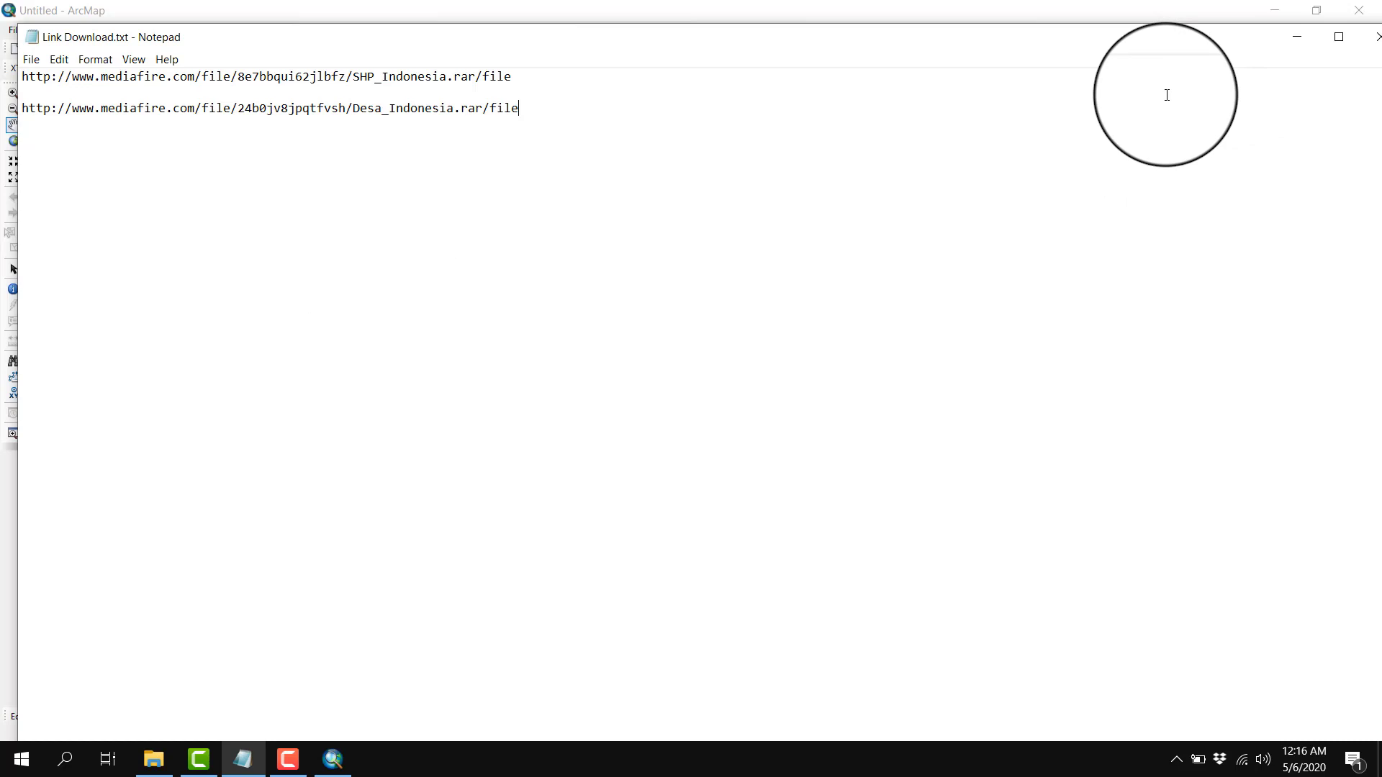
{"action": "left_click", "coordinate": [1307, 39]}
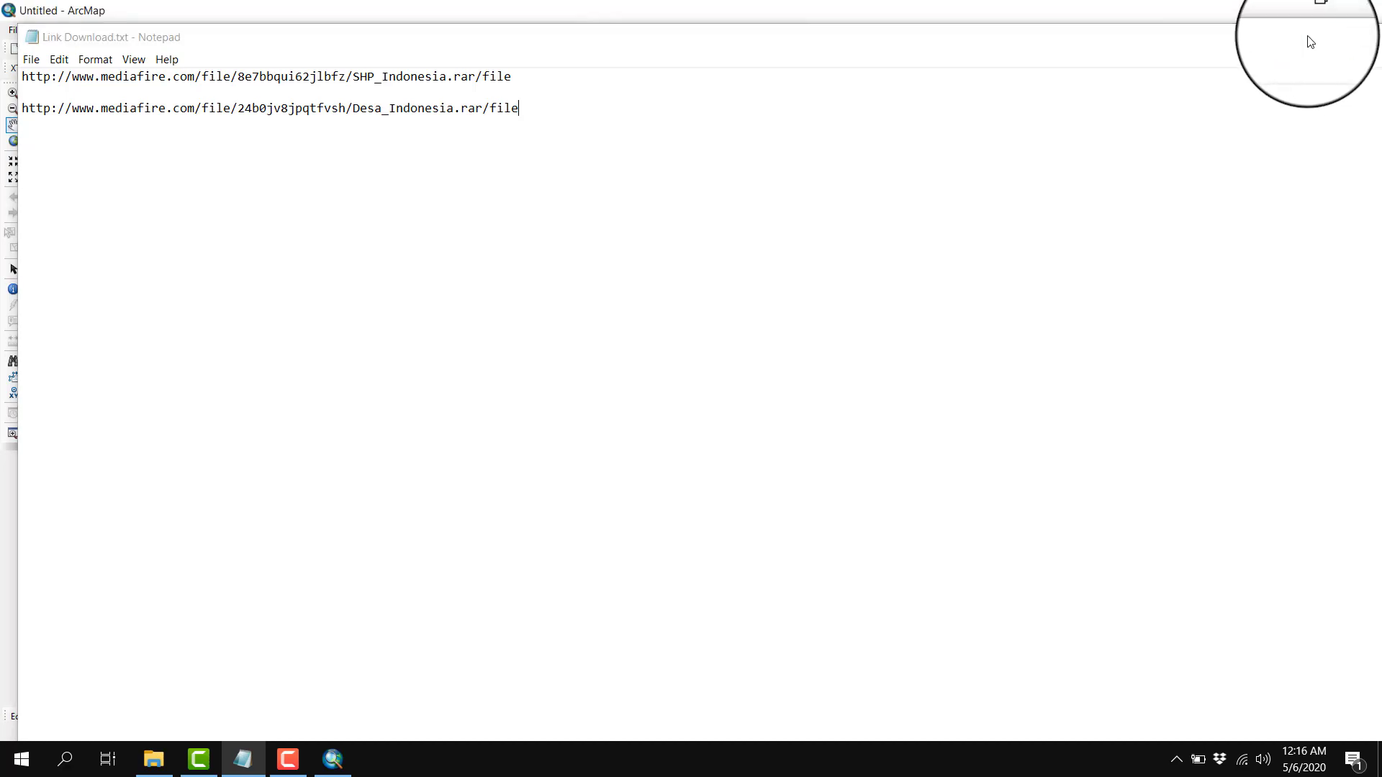
Examine the downloaded Indonesia shapefiles and archives in the desktop's PRAKTIKUM SIG folder, and return to ArcMap
{"action": "left_click", "coordinate": [1278, 13]}
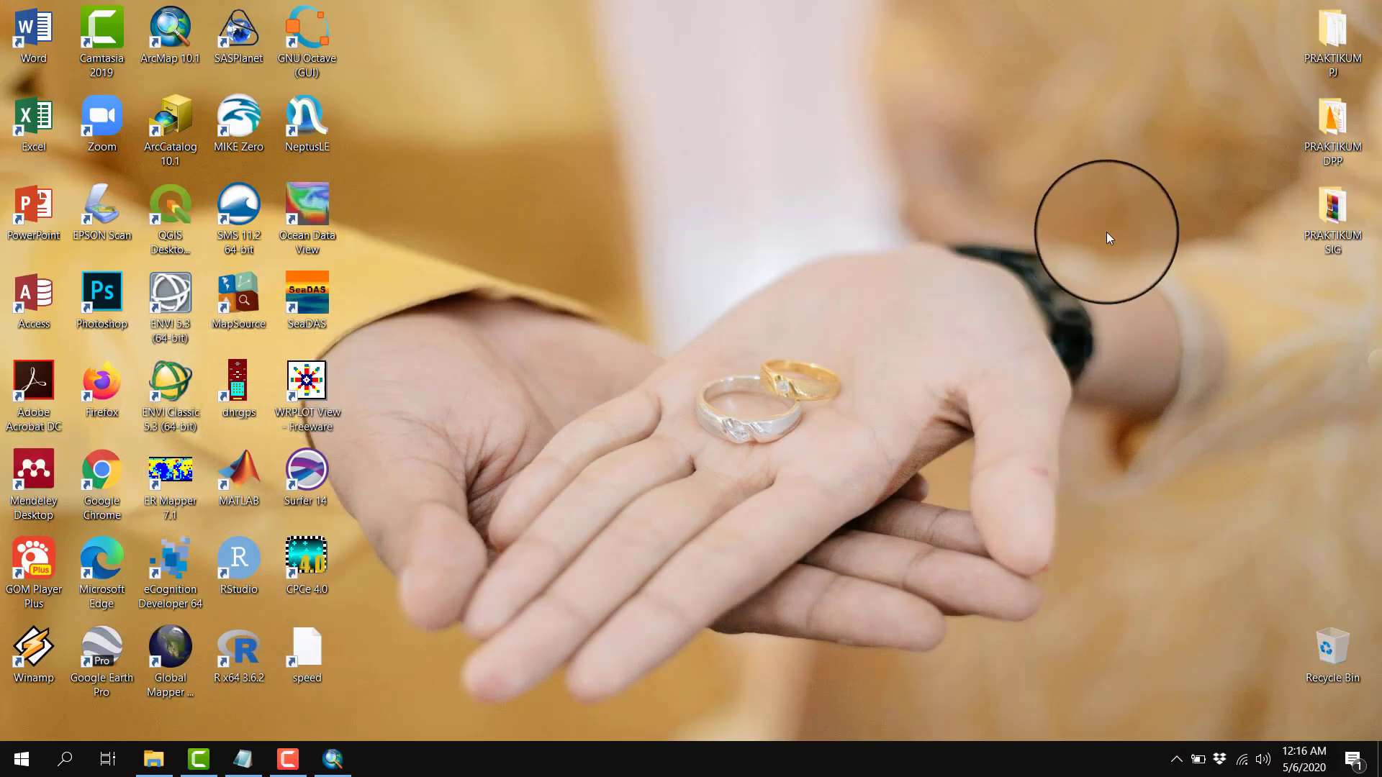
{"action": "double_click", "coordinate": [1319, 227]}
{"action": "left_click", "coordinate": [402, 13]}
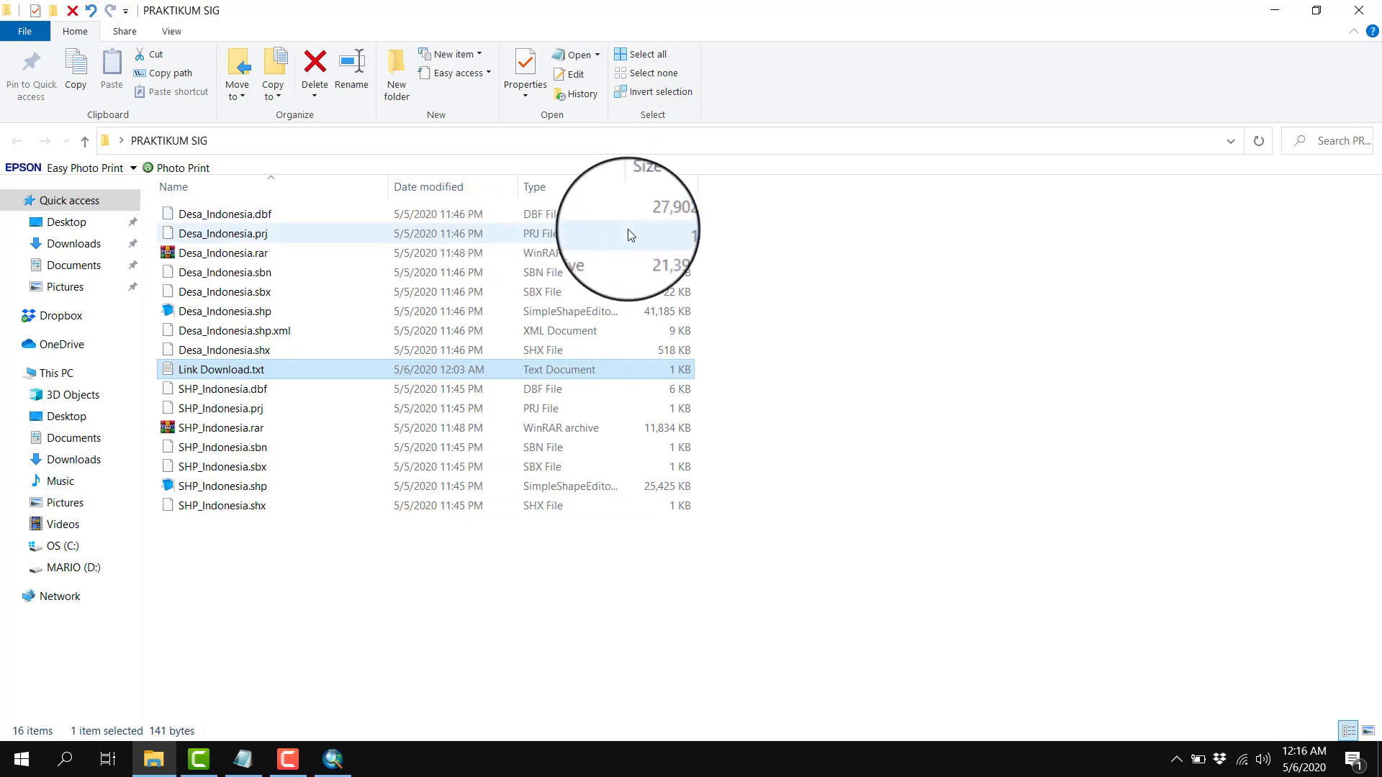
{"action": "left_click", "coordinate": [1276, 11]}
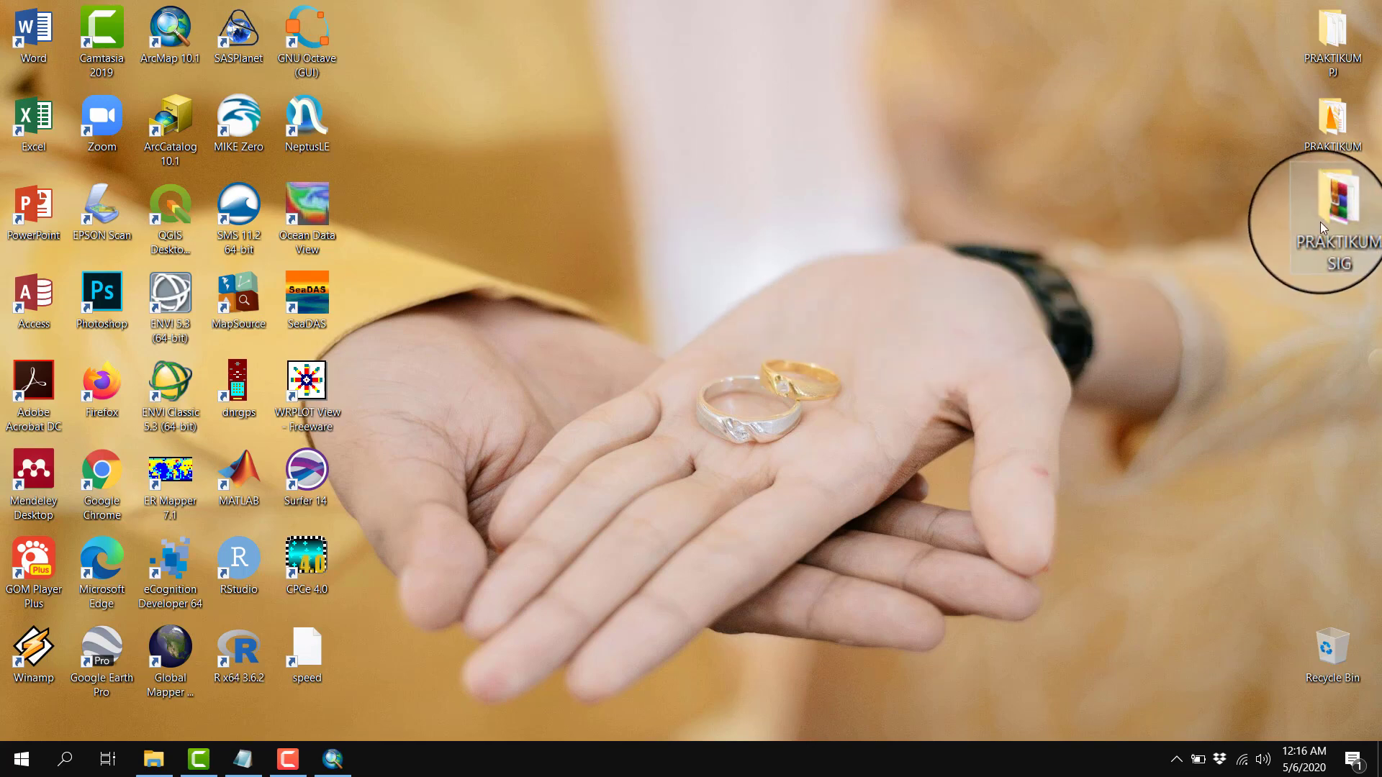
{"action": "left_click", "coordinate": [155, 757]}
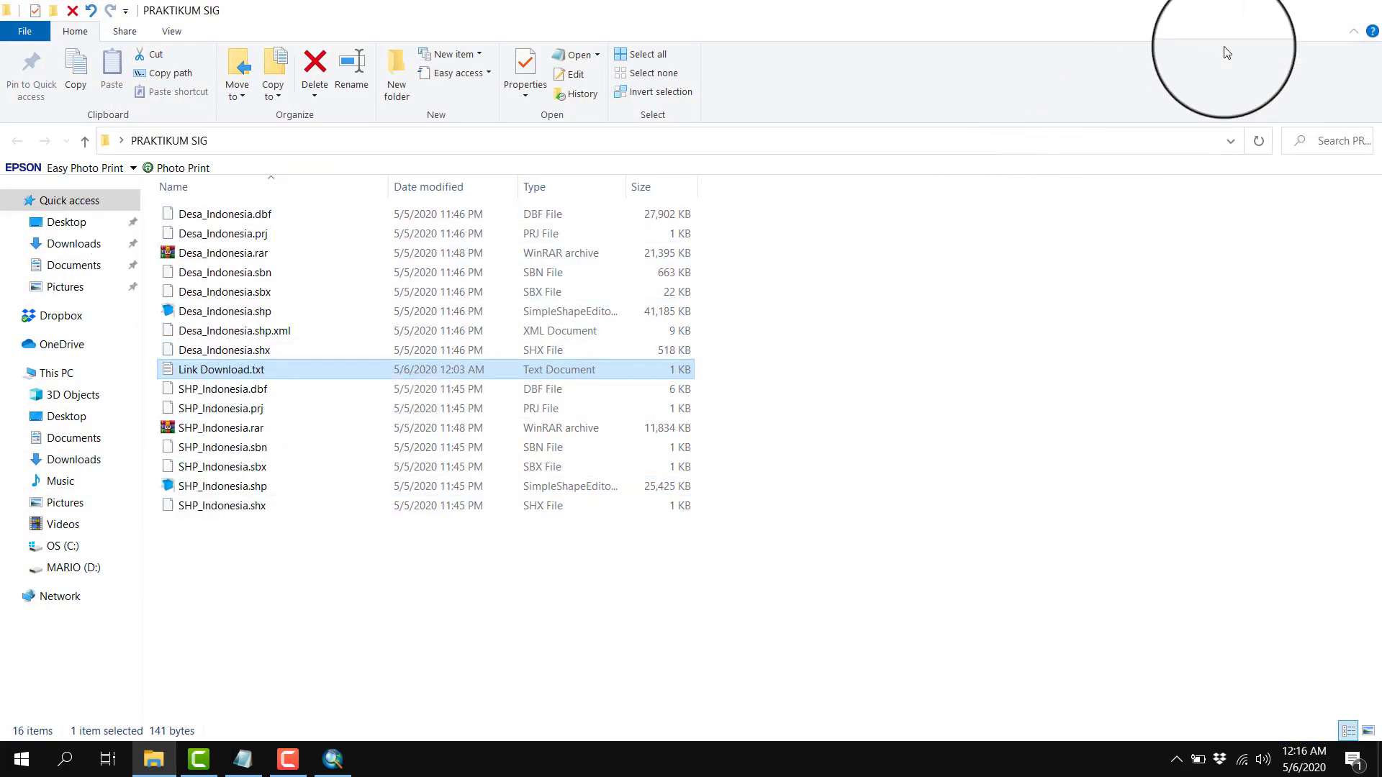
{"action": "left_click", "coordinate": [1275, 10]}
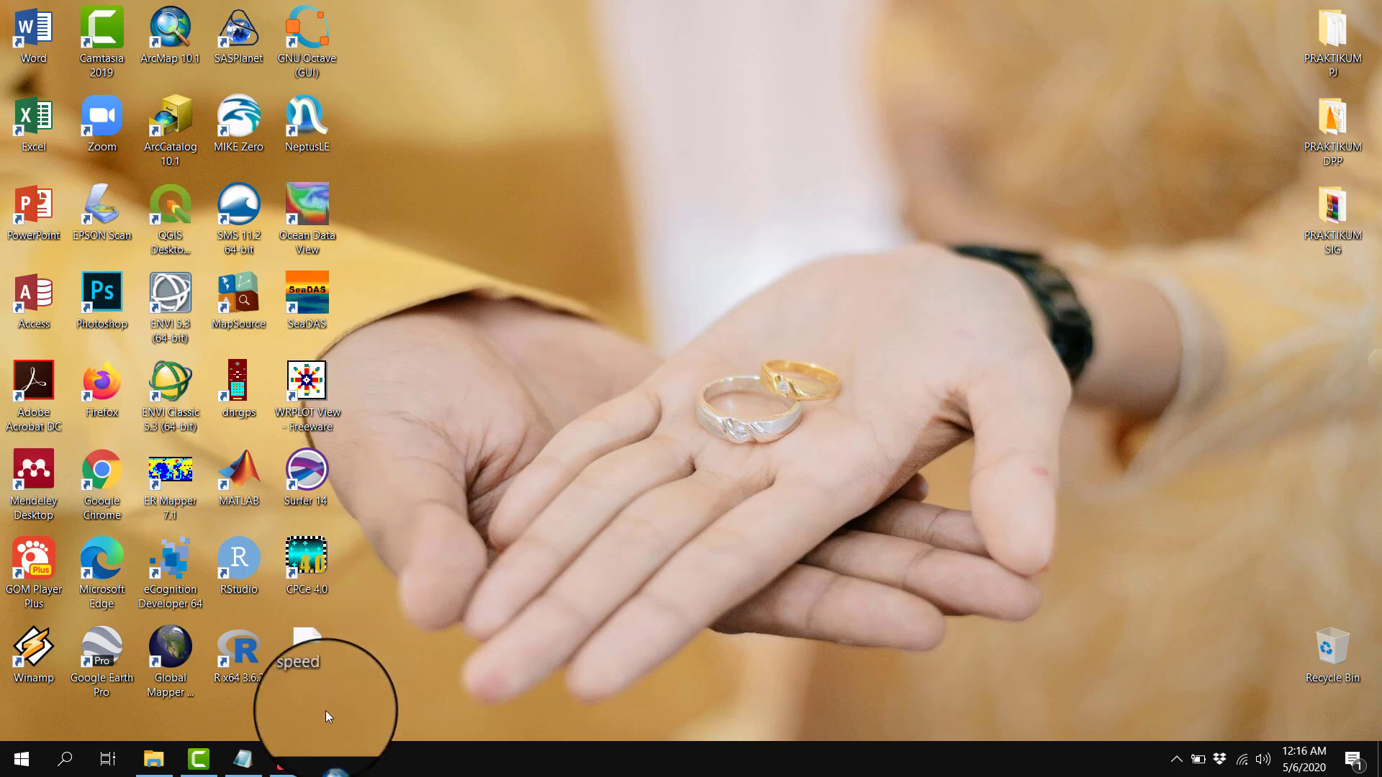
{"action": "left_click", "coordinate": [333, 758]}
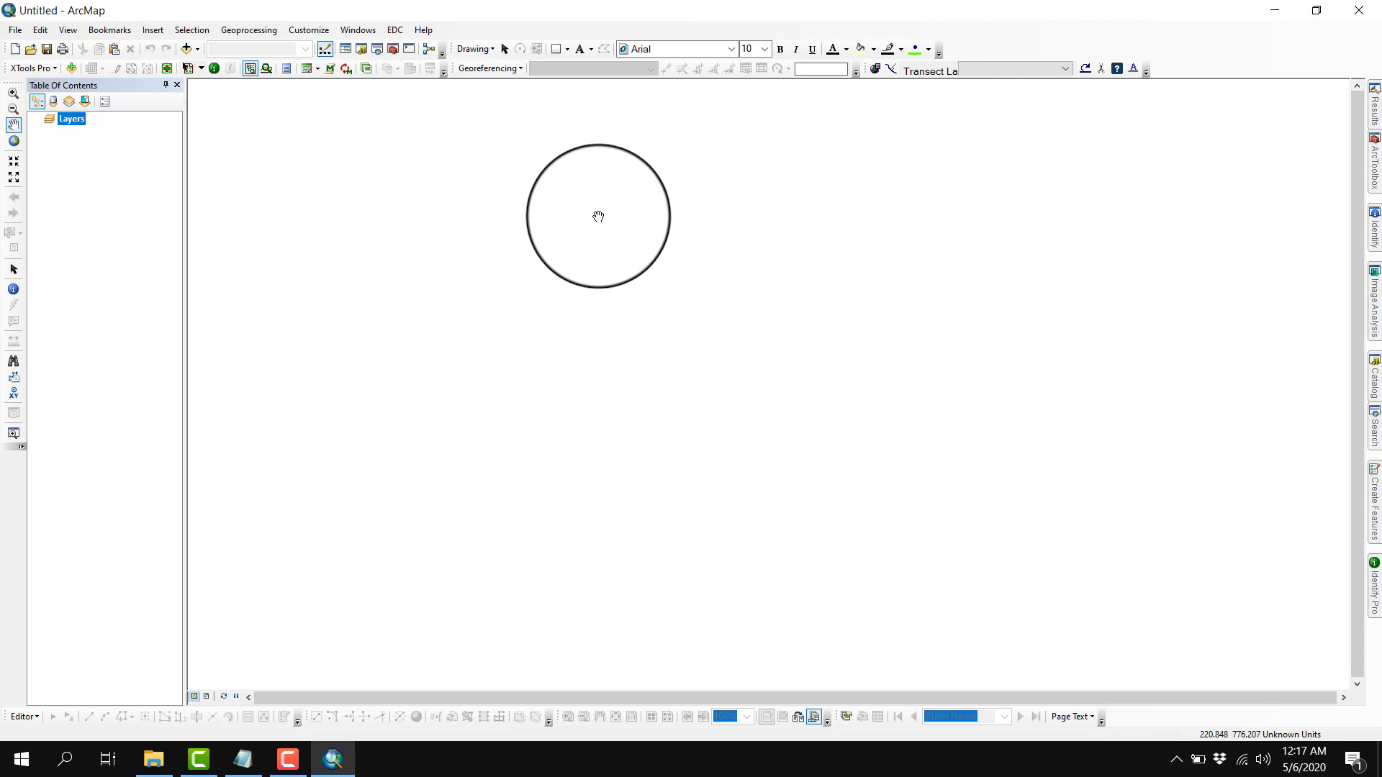
{"action": "left_click_drag", "start_coordinate": [598, 216], "coordinate": [595, 222]}
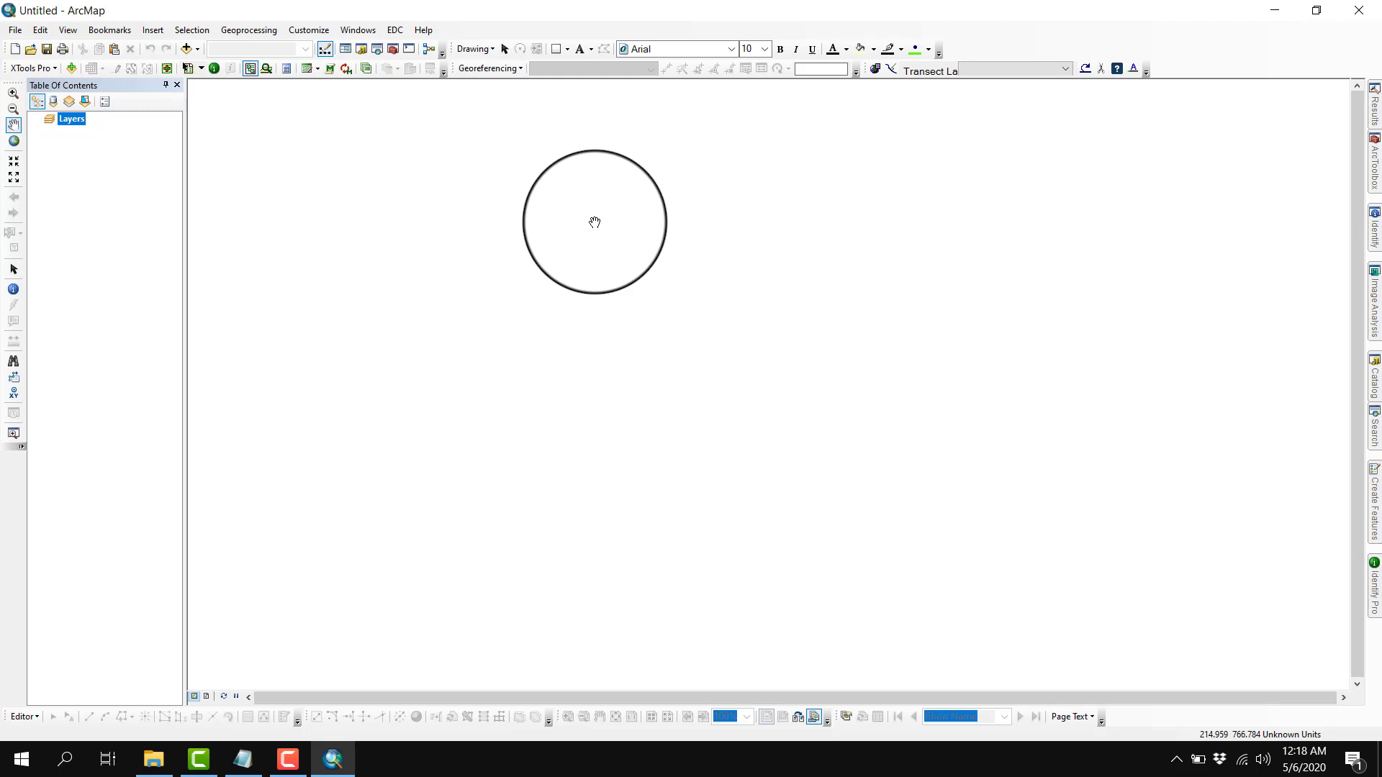
{"action": "left_click_drag", "start_coordinate": [595, 222], "coordinate": [585, 208]}
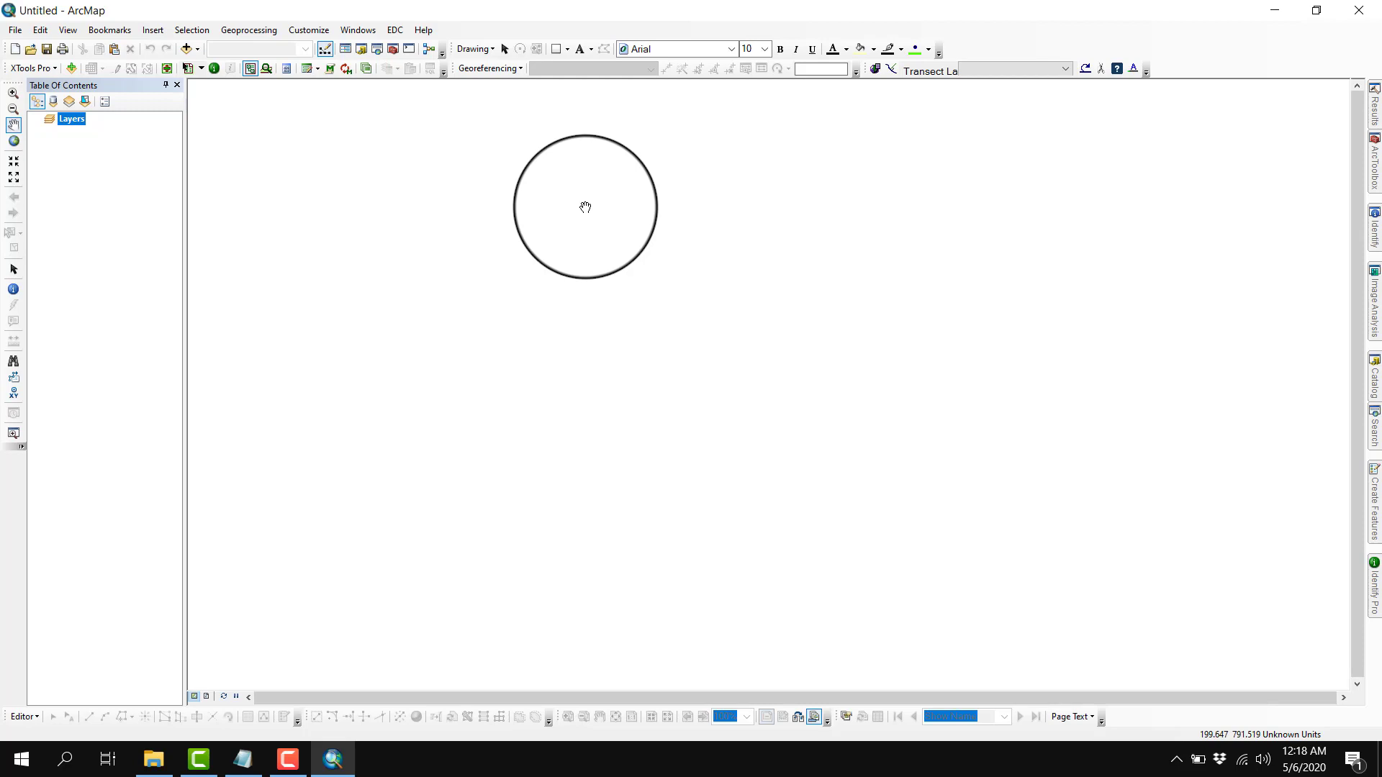
{"action": "left_click_drag", "start_coordinate": [586, 207], "coordinate": [474, 149]}
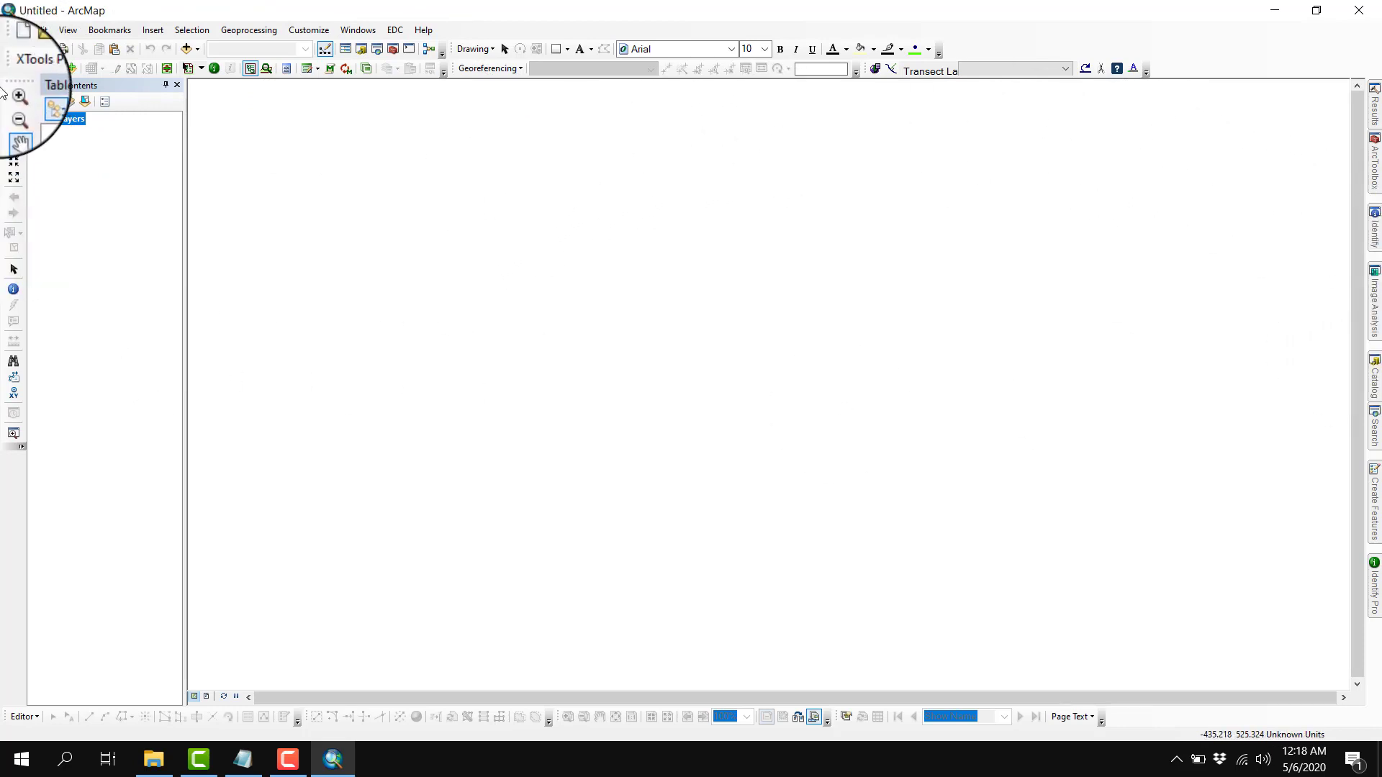
{"action": "mouse_move", "coordinate": [15, 82]}
{"action": "left_mouse_down"}
{"action": "mouse_move", "coordinate": [494, 170]}
{"action": "mouse_move", "coordinate": [818, 41]}
{"action": "mouse_move", "coordinate": [706, 268]}
{"action": "mouse_move", "coordinate": [62, 160]}
{"action": "mouse_move", "coordinate": [44, 37]}
{"action": "mouse_move", "coordinate": [39, 75]}
{"action": "mouse_move", "coordinate": [253, 316]}
{"action": "mouse_move", "coordinate": [3, 159]}
{"action": "mouse_move", "coordinate": [5, 81]}
{"action": "left_mouse_up"}
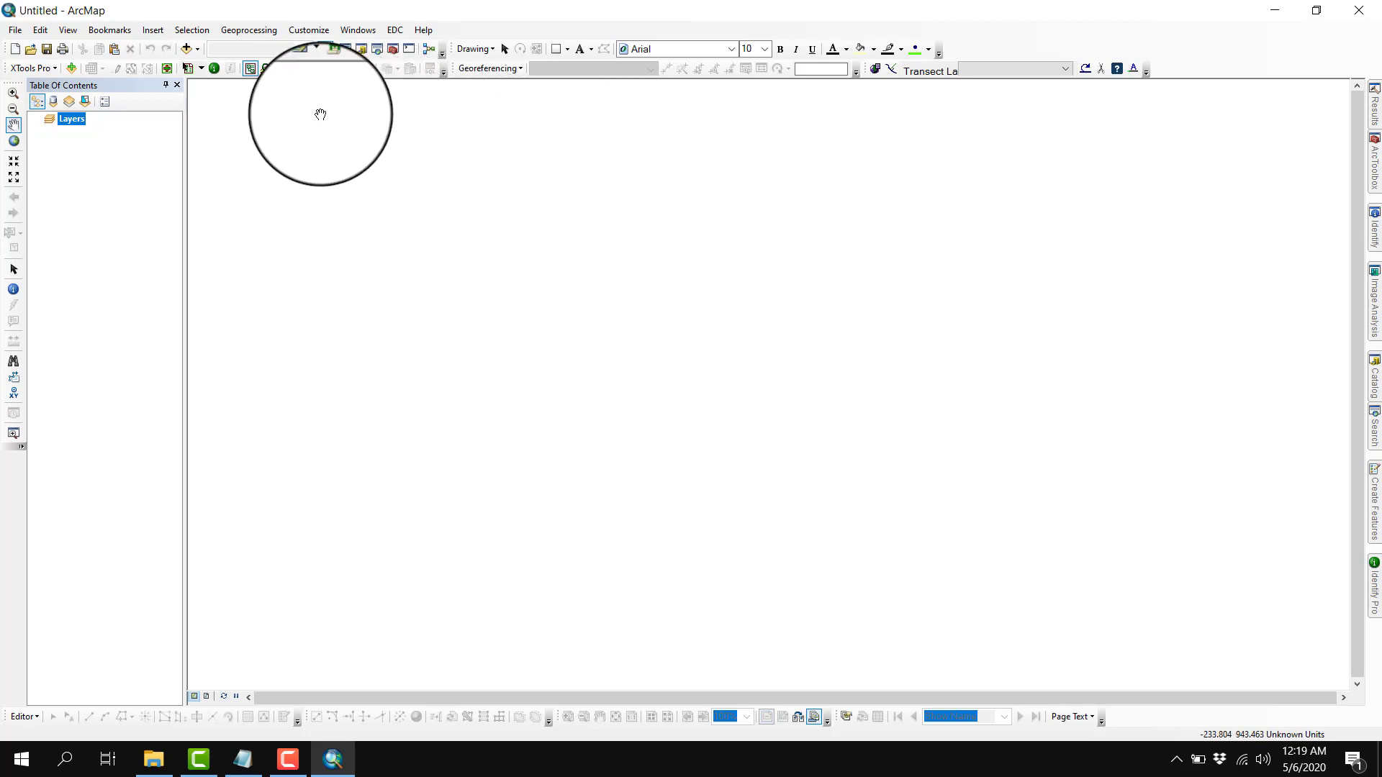
Check which ArcMap extensions are enabled in the Extensions dialog and close it
{"action": "left_click", "coordinate": [308, 32]}
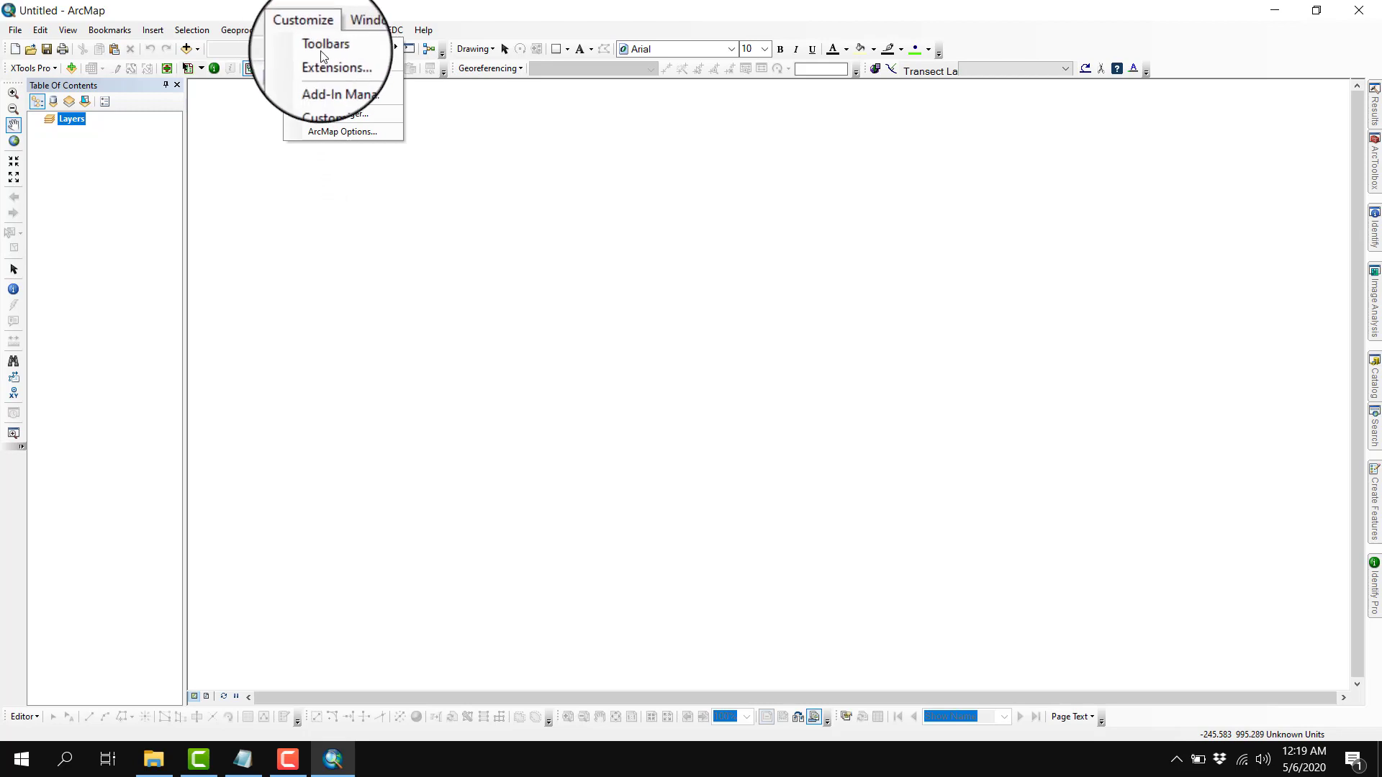
{"action": "left_click", "coordinate": [322, 62]}
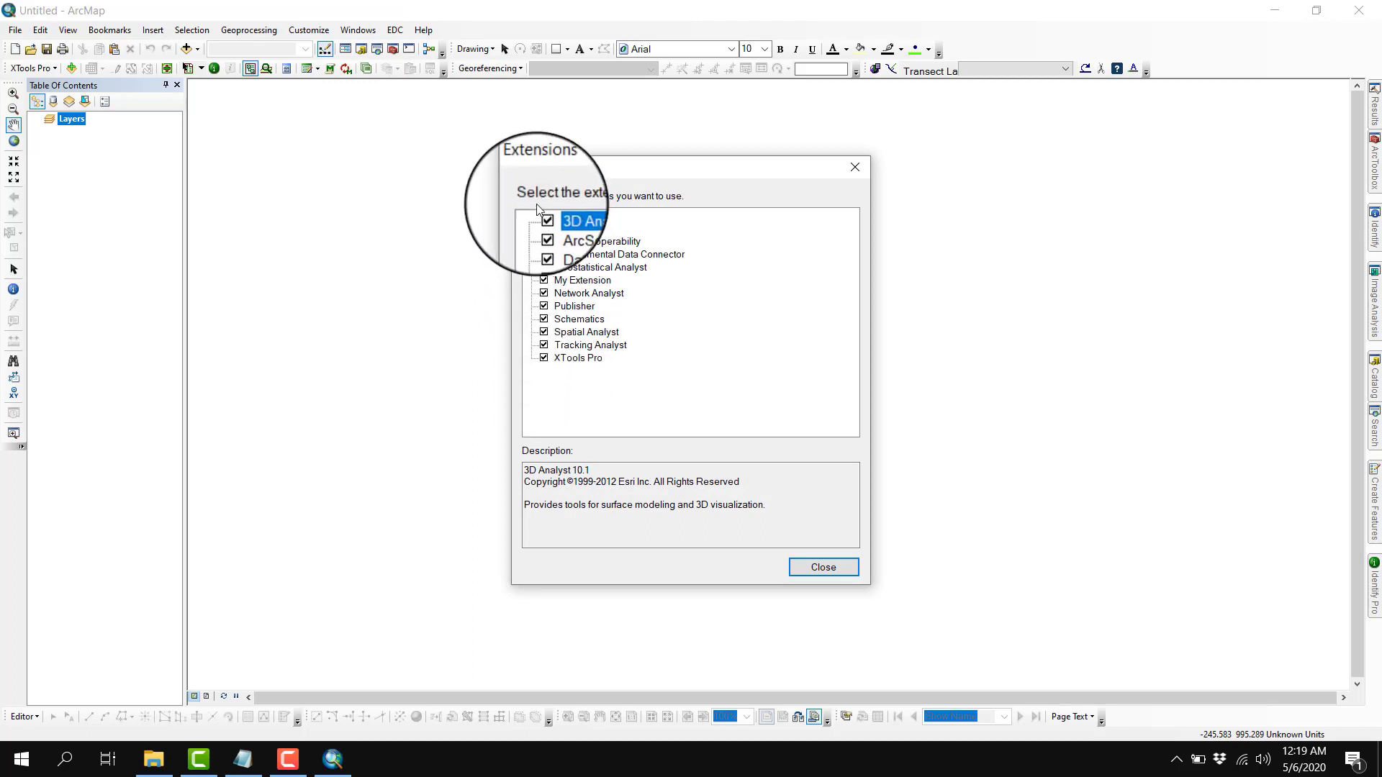
{"action": "left_click", "coordinate": [857, 167]}
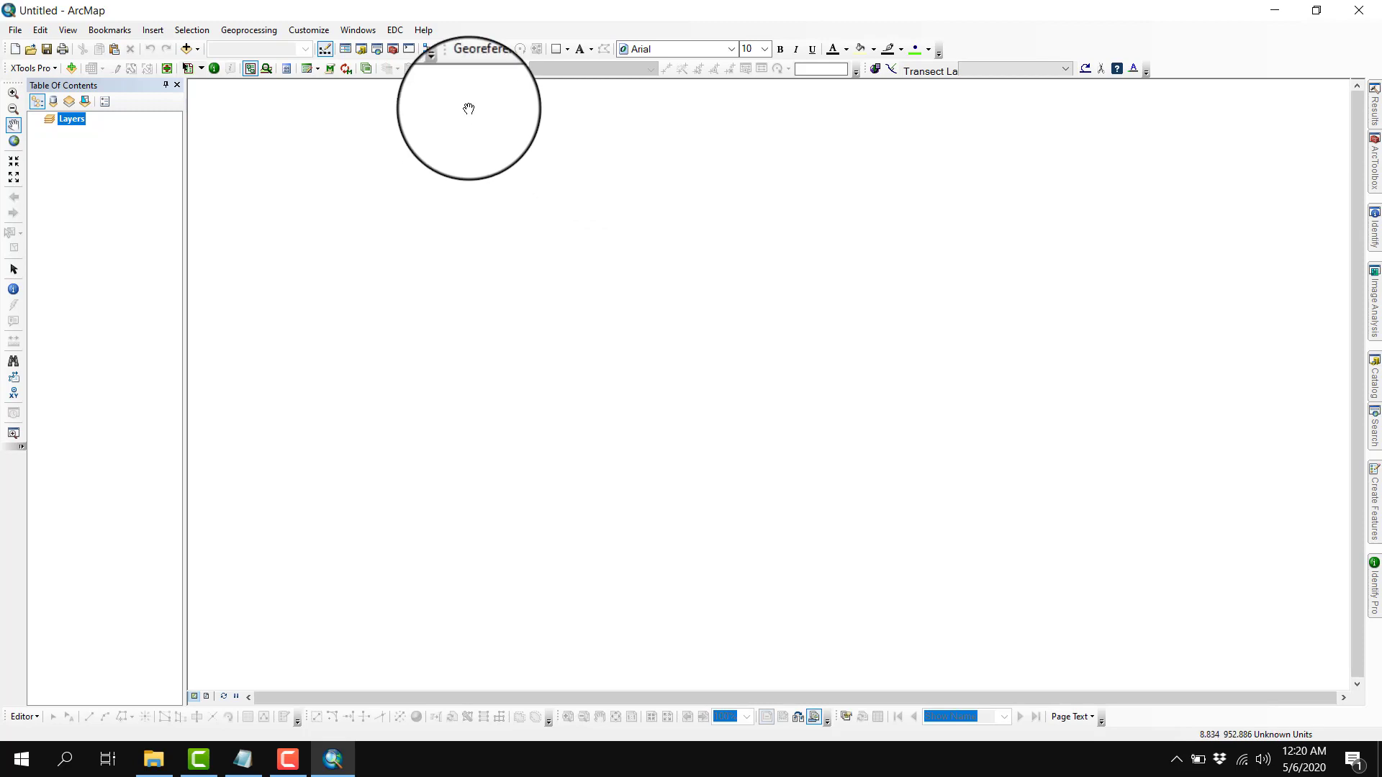
{"action": "left_click", "coordinate": [363, 51]}
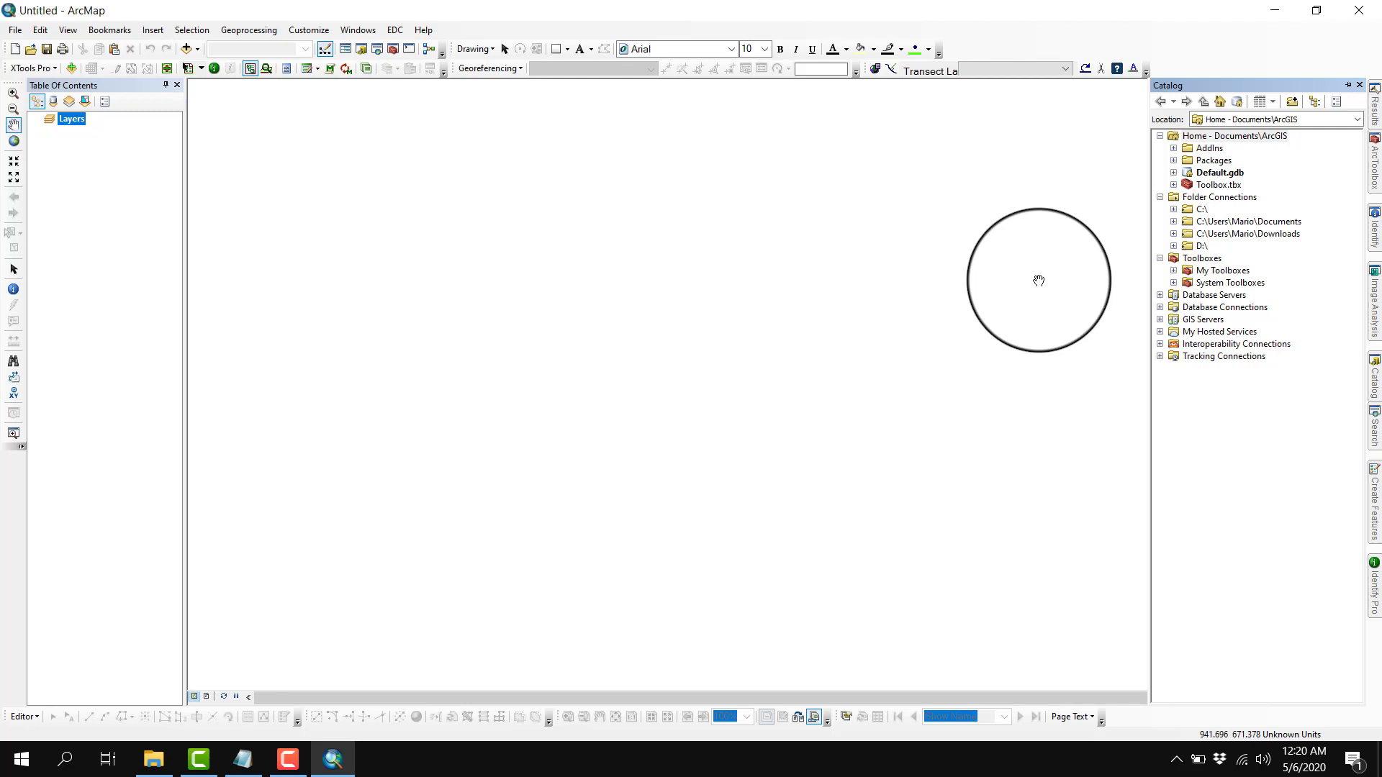
{"action": "left_click", "coordinate": [1294, 106]}
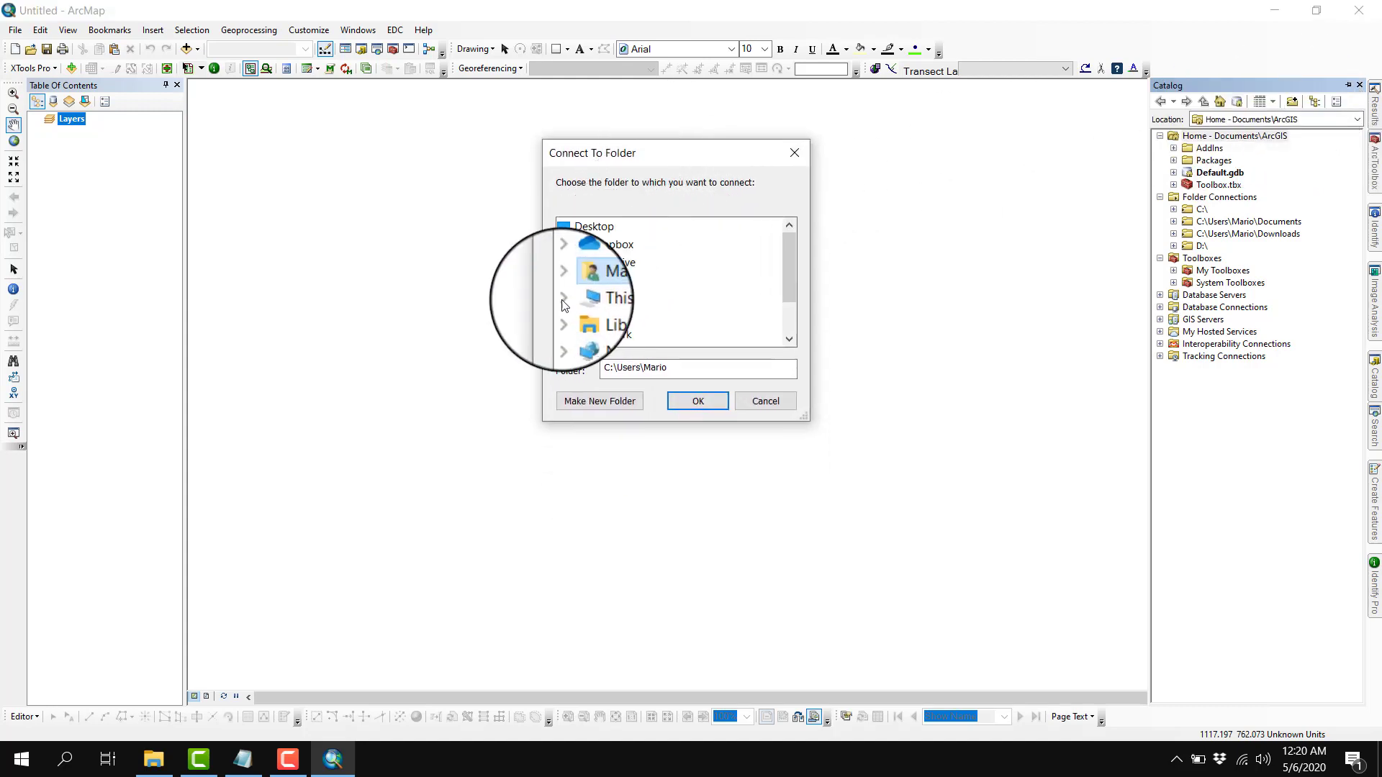
{"action": "scroll", "coordinate": [613, 279], "scroll_direction": "down", "scroll_amount": 1}
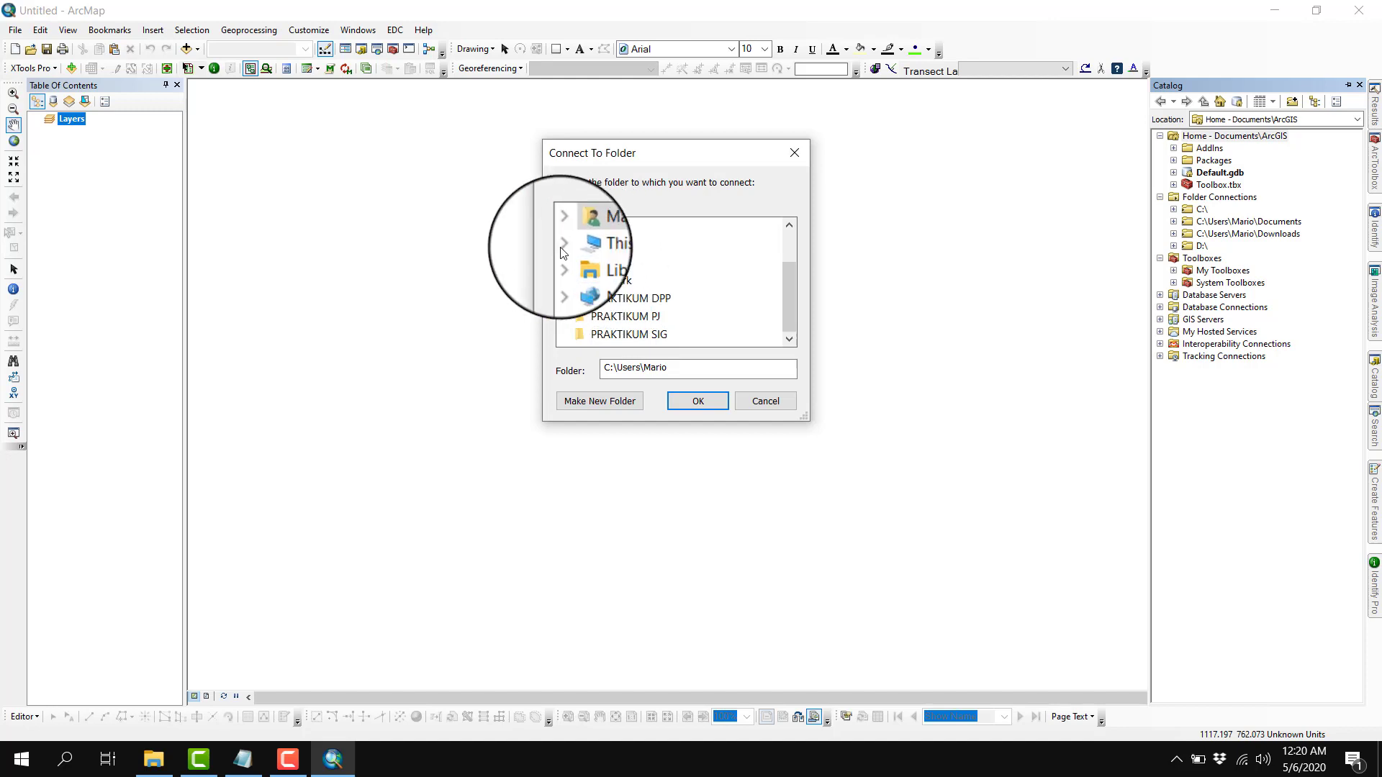
{"action": "left_click", "coordinate": [564, 246]}
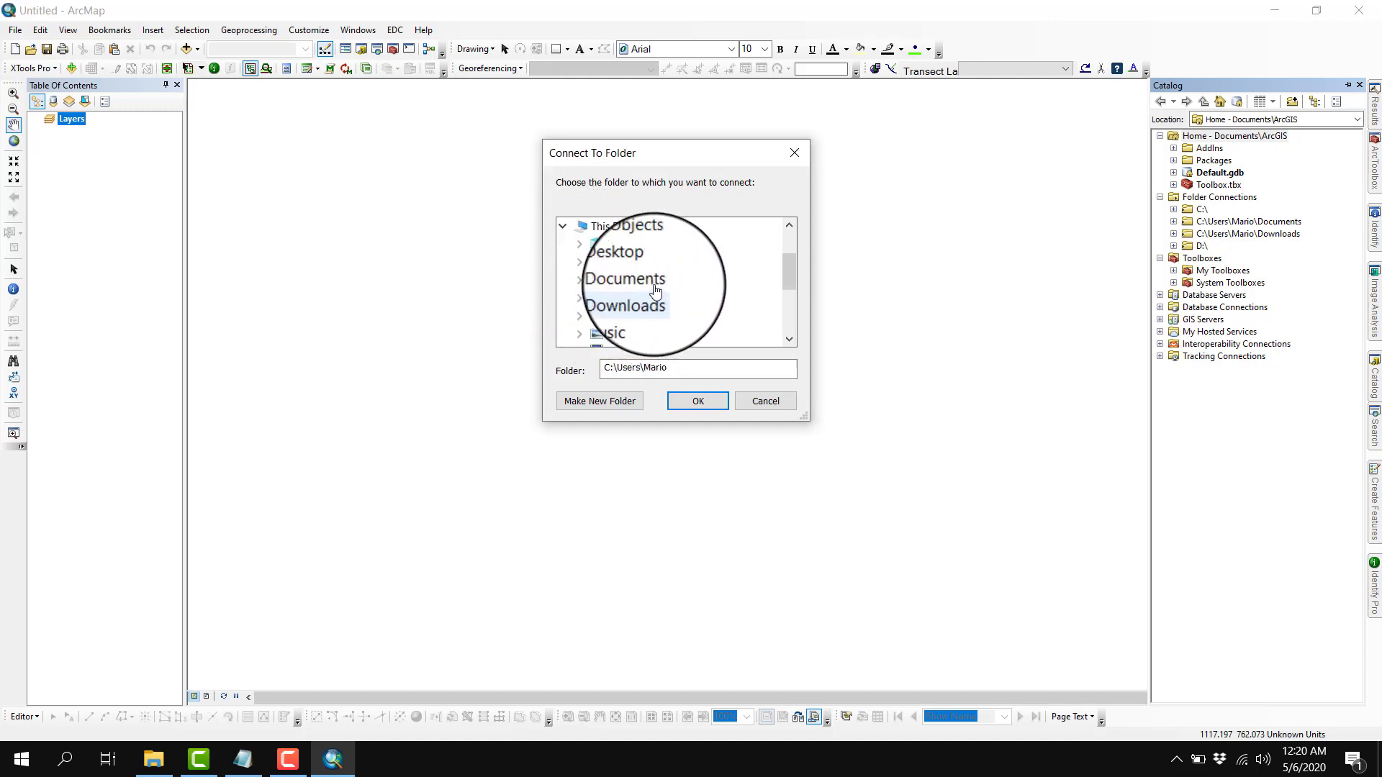
{"action": "double_click", "coordinate": [639, 267]}
{"action": "scroll", "coordinate": [640, 288], "scroll_direction": "down", "scroll_amount": 1}
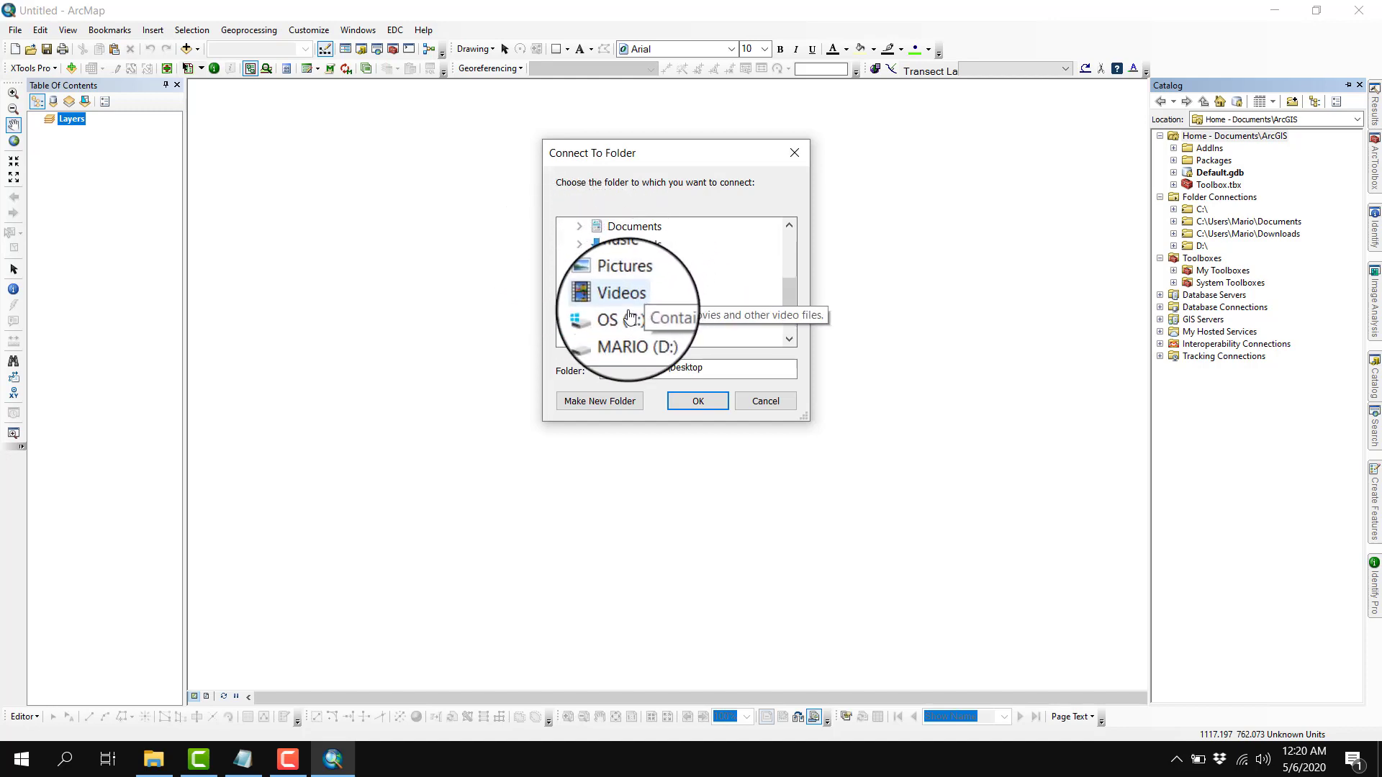
{"action": "double_click", "coordinate": [630, 339]}
{"action": "scroll", "coordinate": [691, 291], "scroll_direction": "up", "scroll_amount": 4}
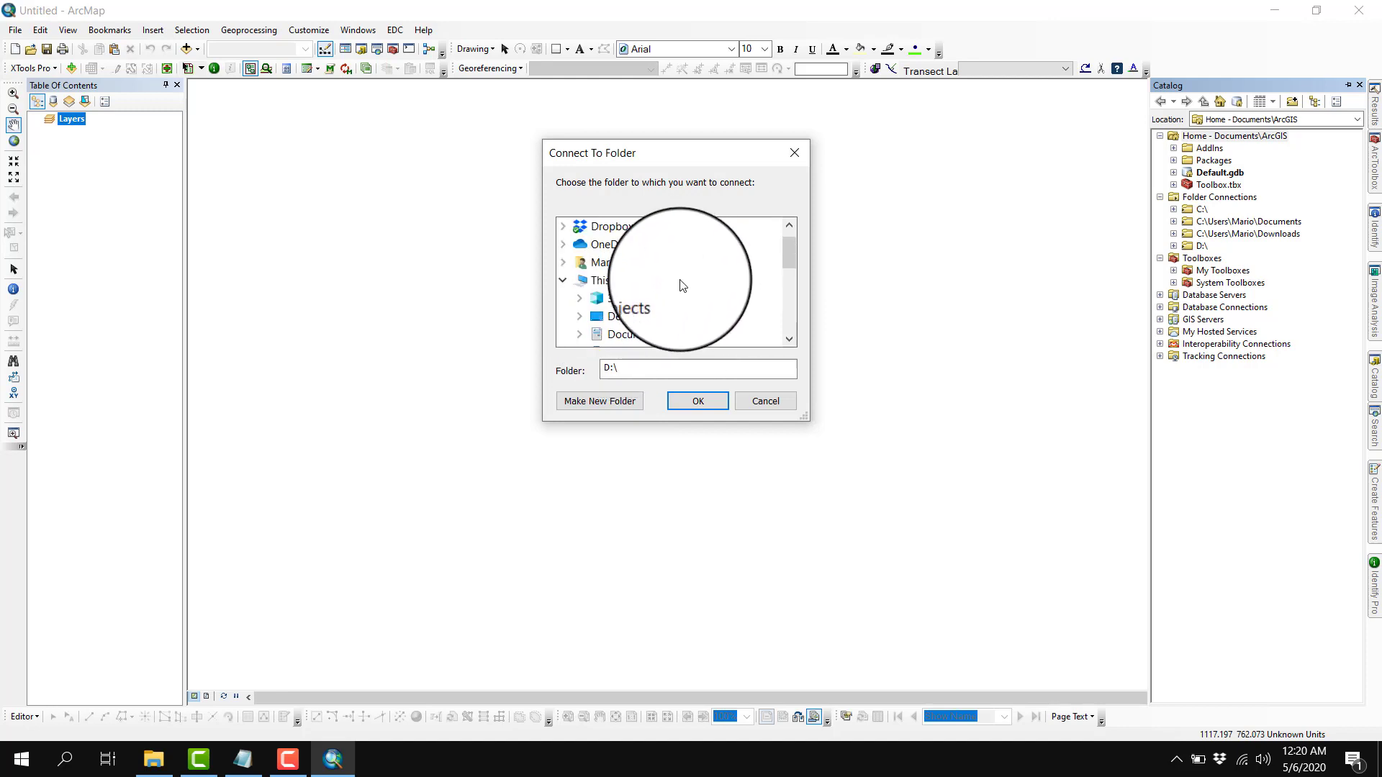
{"action": "left_click", "coordinate": [621, 316]}
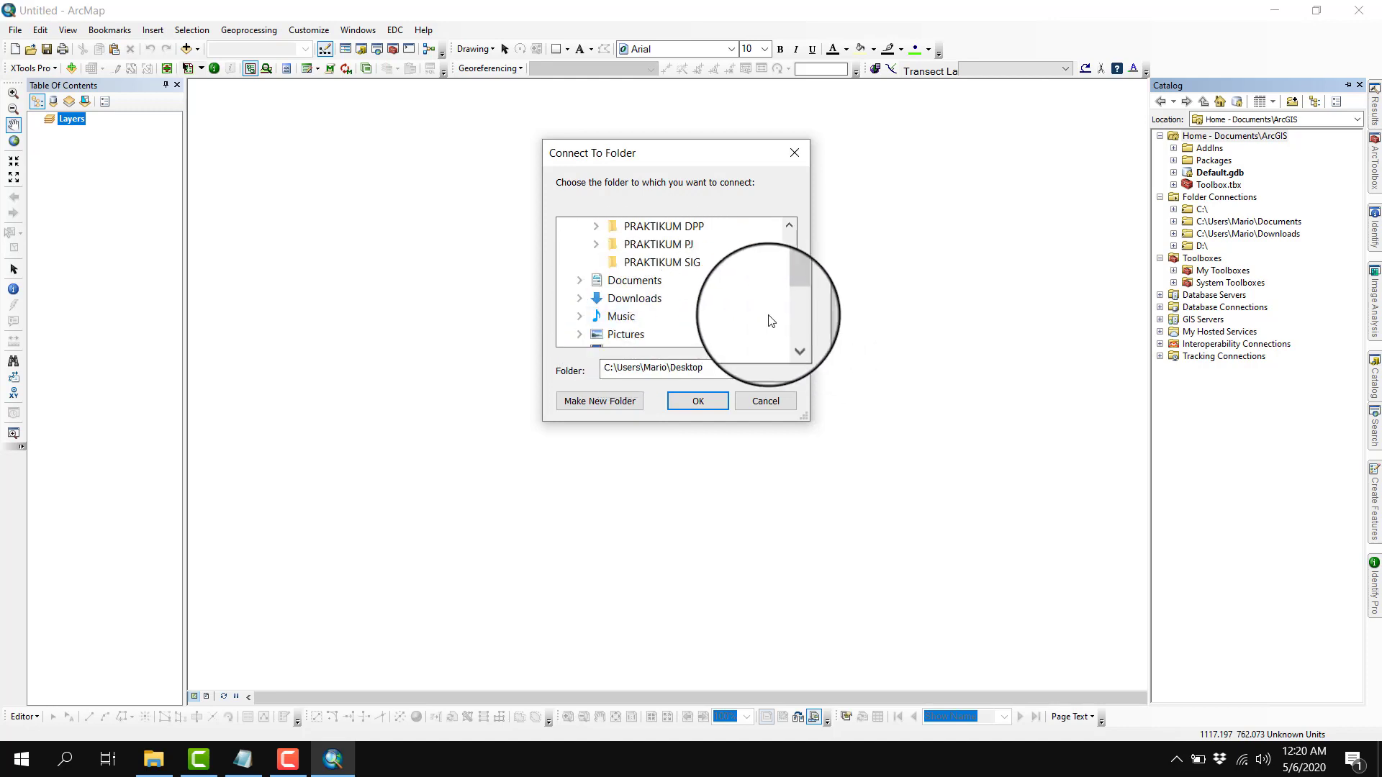
{"action": "scroll", "coordinate": [709, 284], "scroll_direction": "up", "scroll_amount": 1}
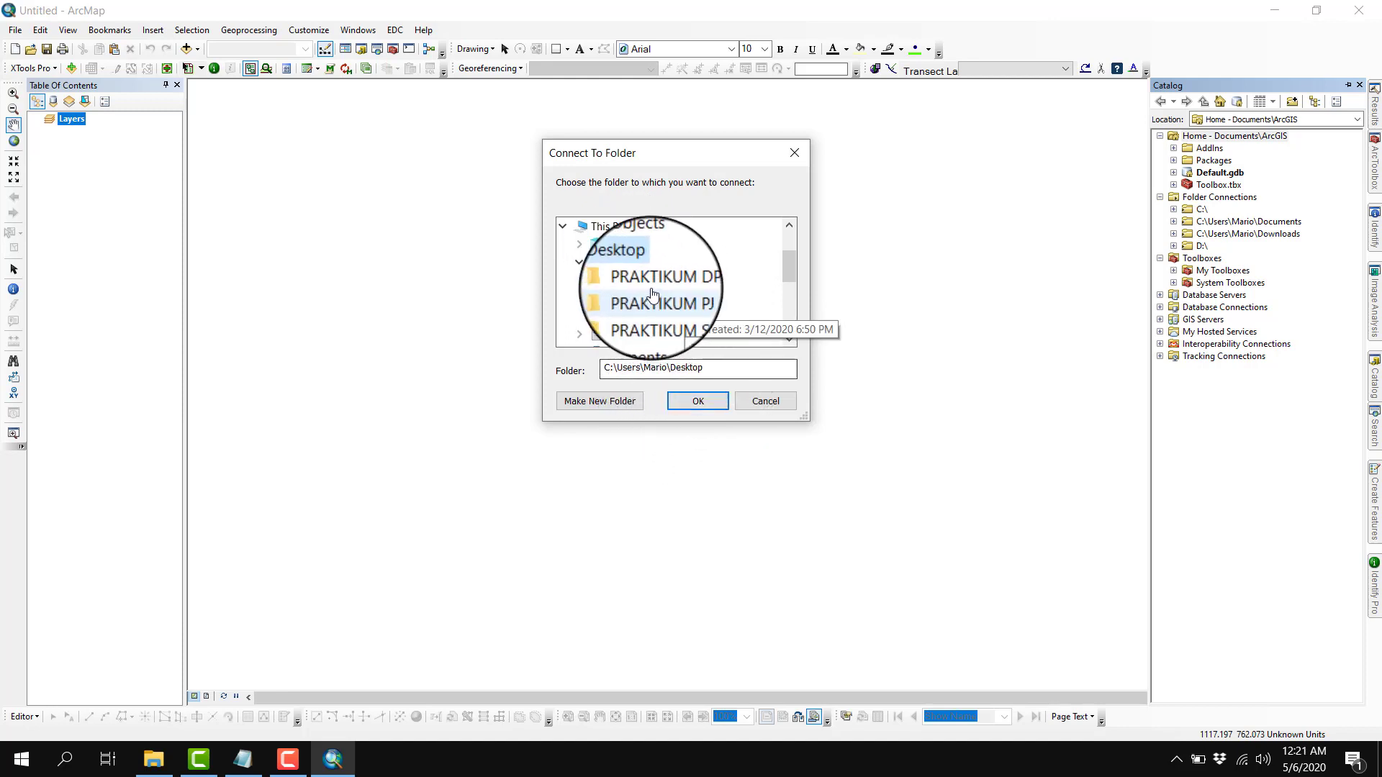
{"action": "left_click", "coordinate": [789, 408]}
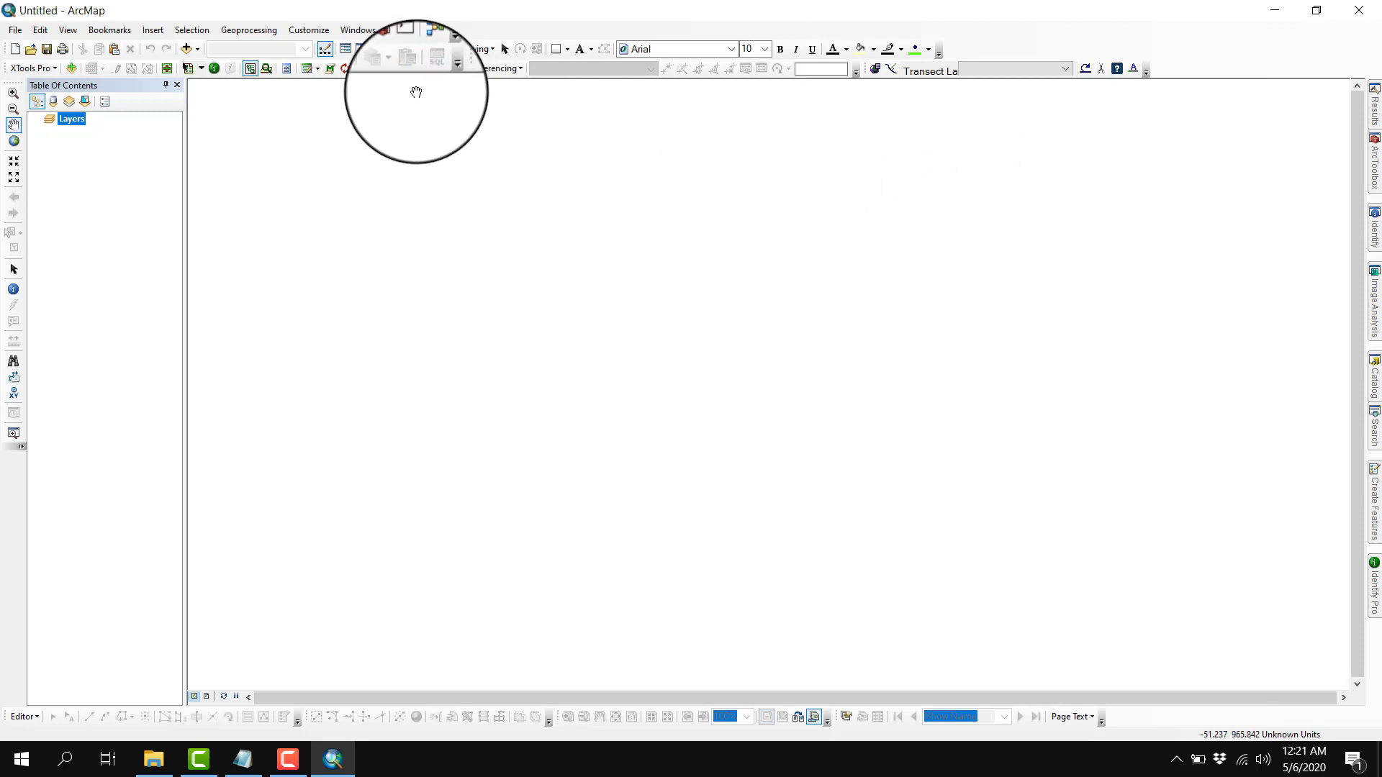
Open the Catalog window, look at the Connect To Folder dialog and close it without adding a connection
{"action": "left_click", "coordinate": [361, 51]}
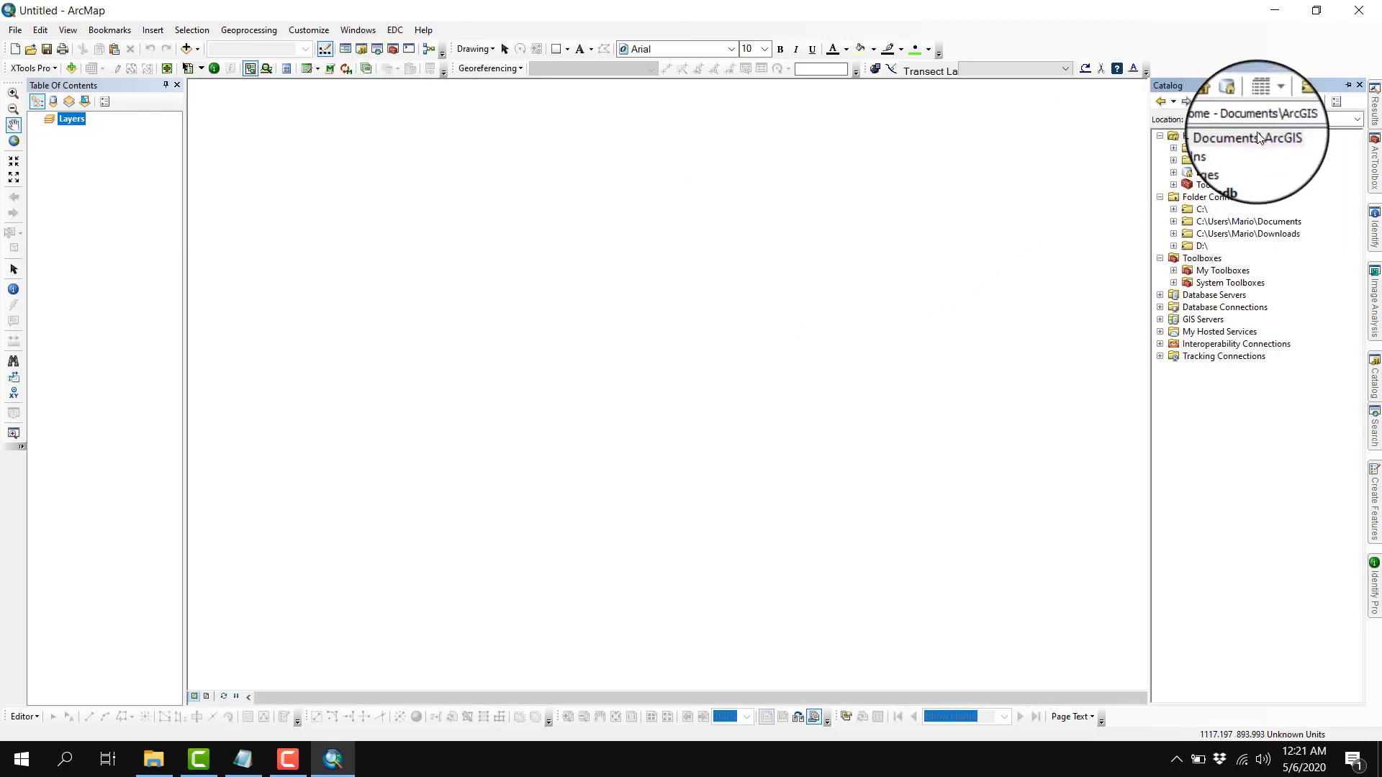
{"action": "left_click", "coordinate": [1292, 102]}
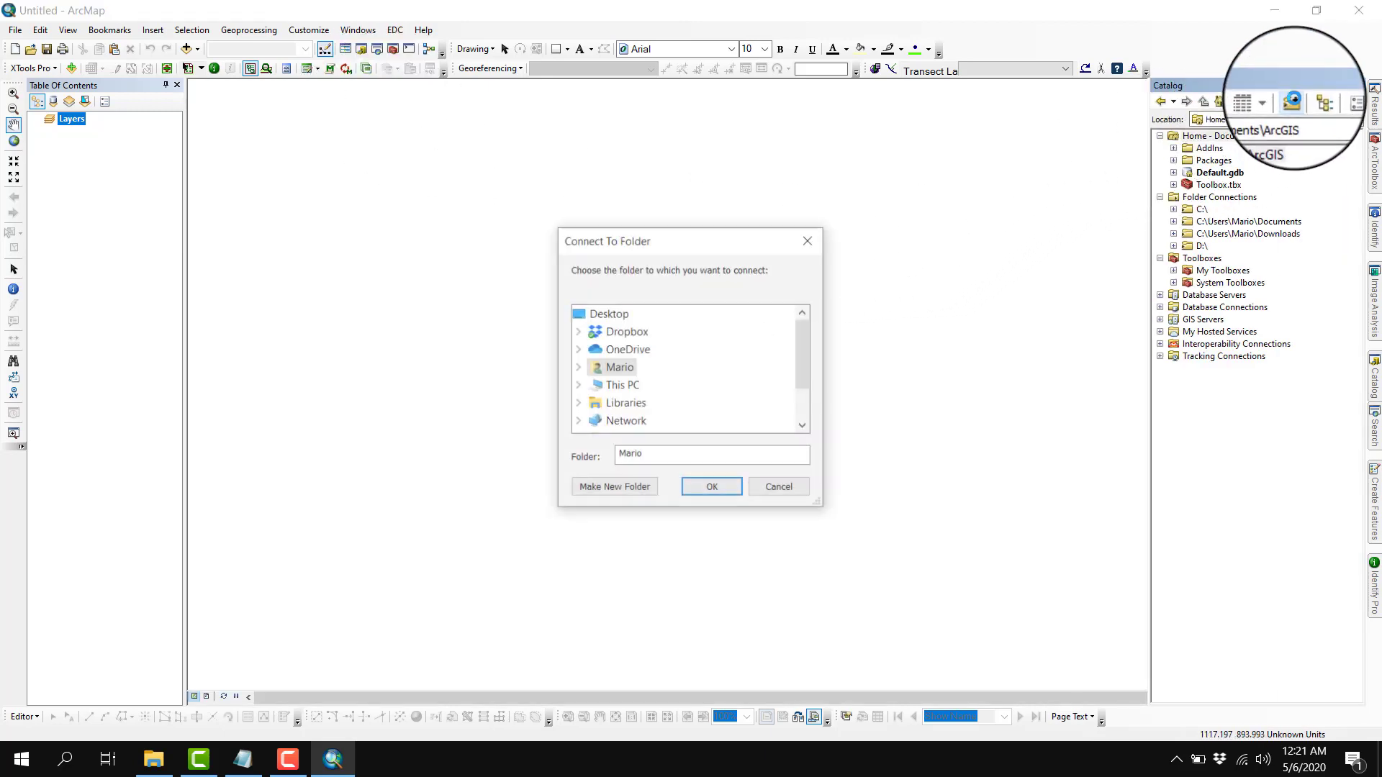
{"action": "left_click", "coordinate": [809, 240]}
In the Catalog's folder connections, expand C:\, Users and the personal user folder
{"action": "left_click", "coordinate": [1218, 196]}
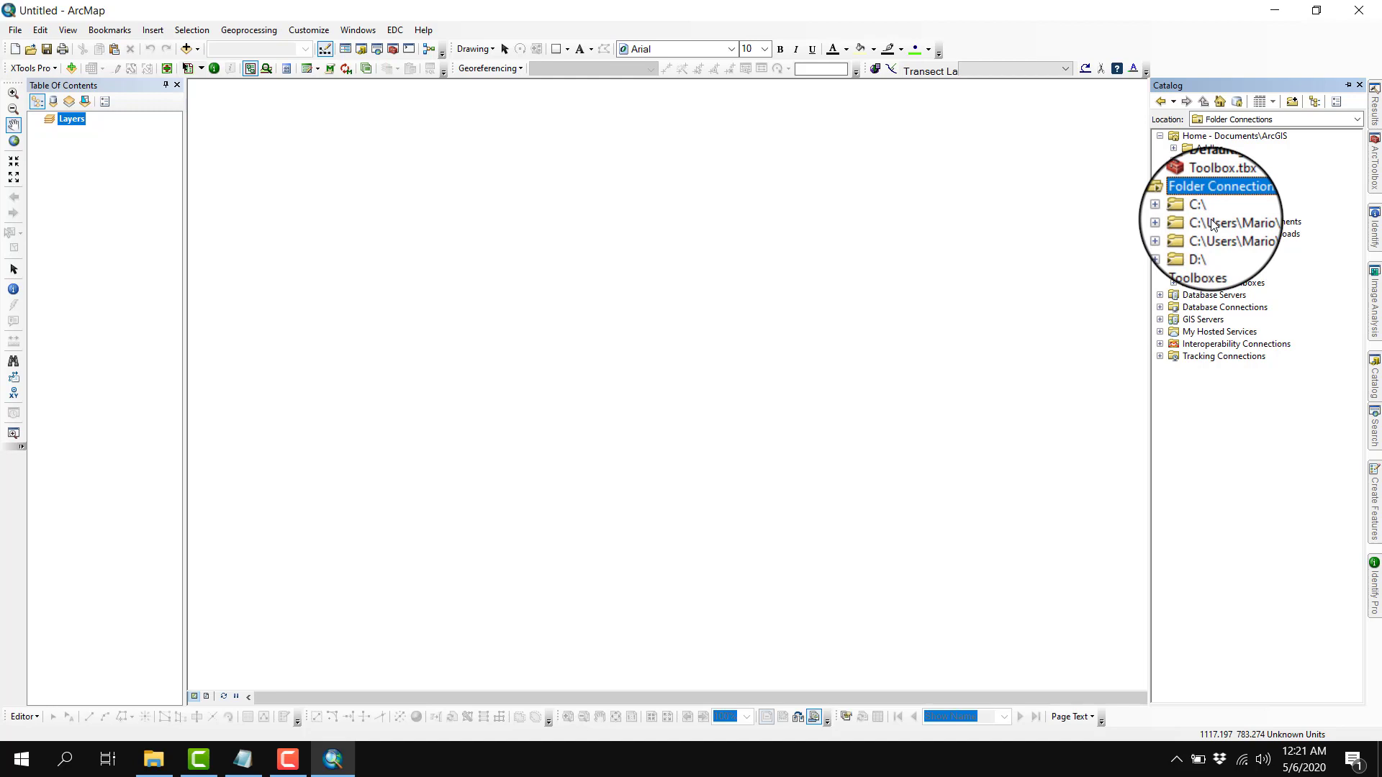
{"action": "left_click", "coordinate": [1174, 209]}
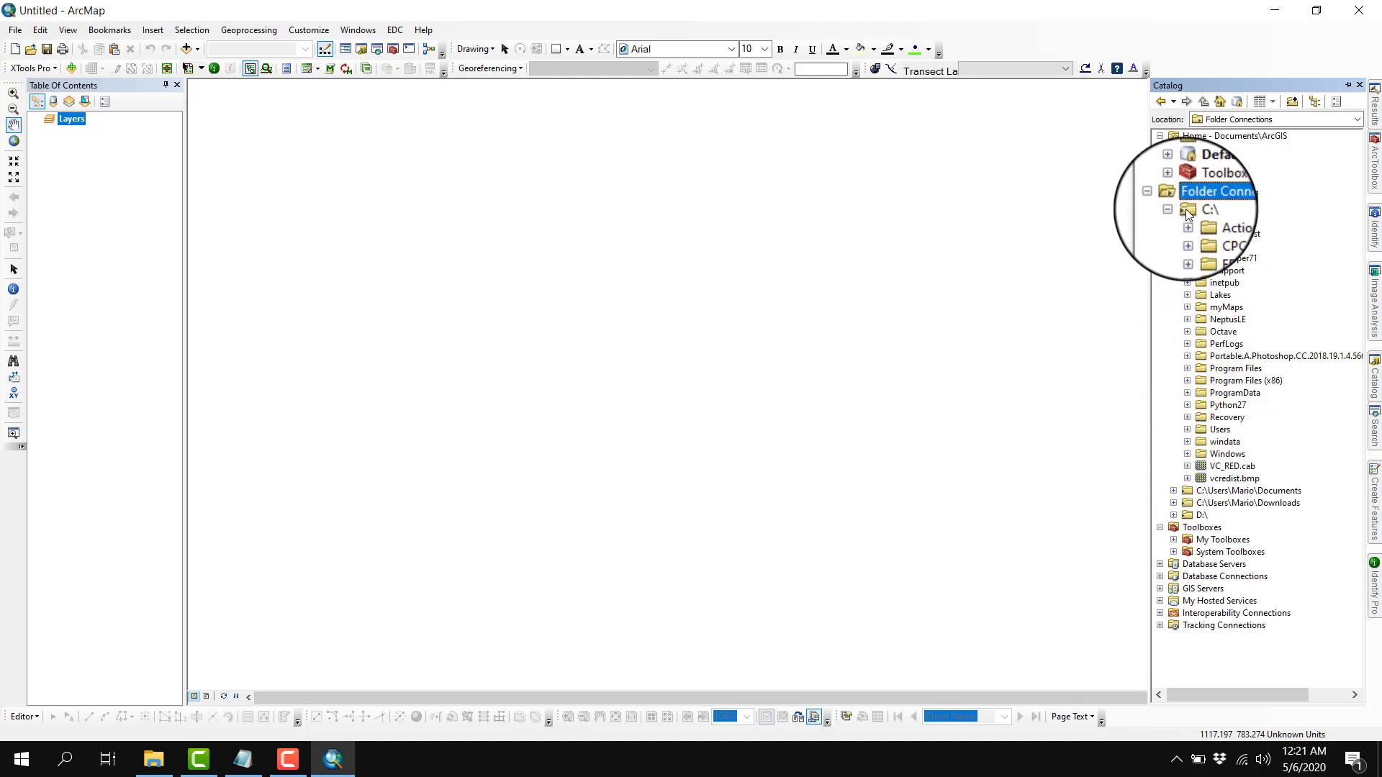
{"action": "left_click", "coordinate": [1208, 430]}
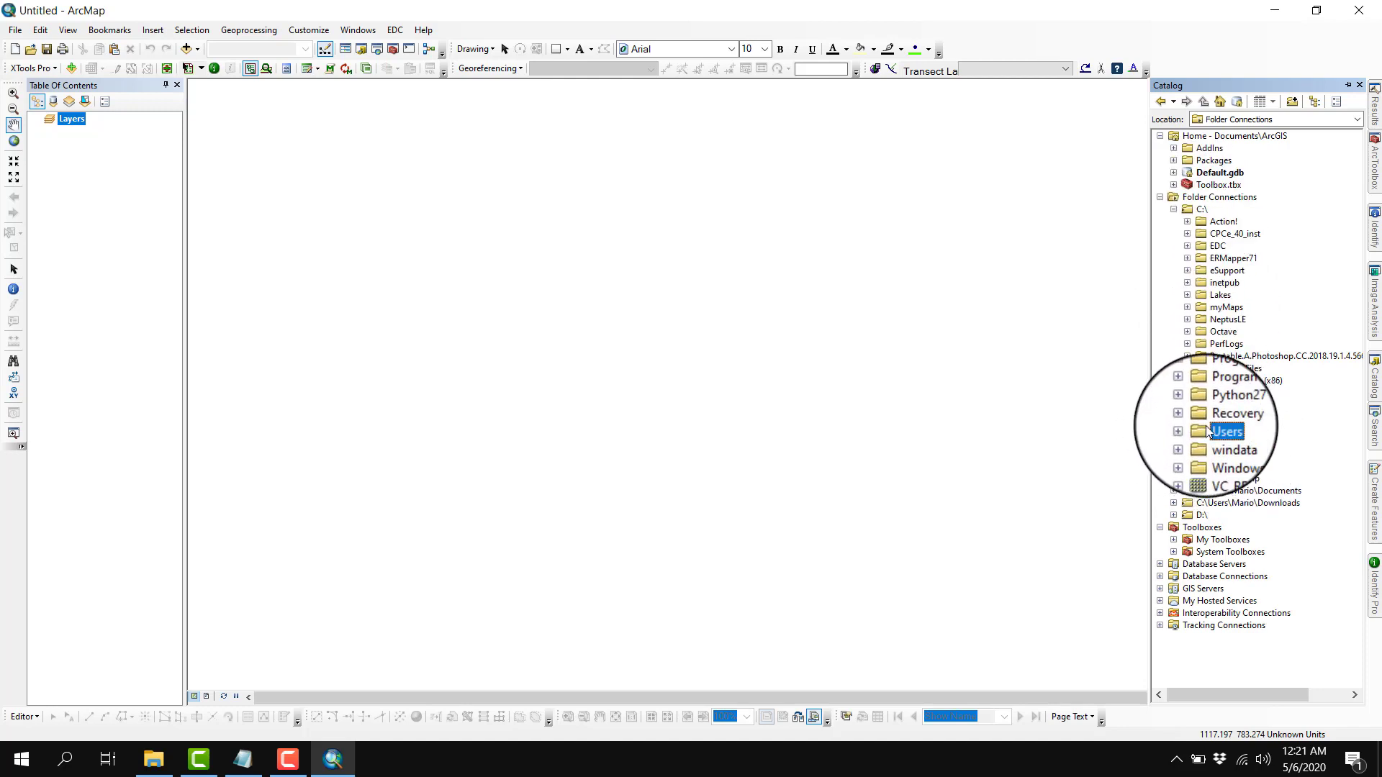
{"action": "left_click", "coordinate": [1187, 429]}
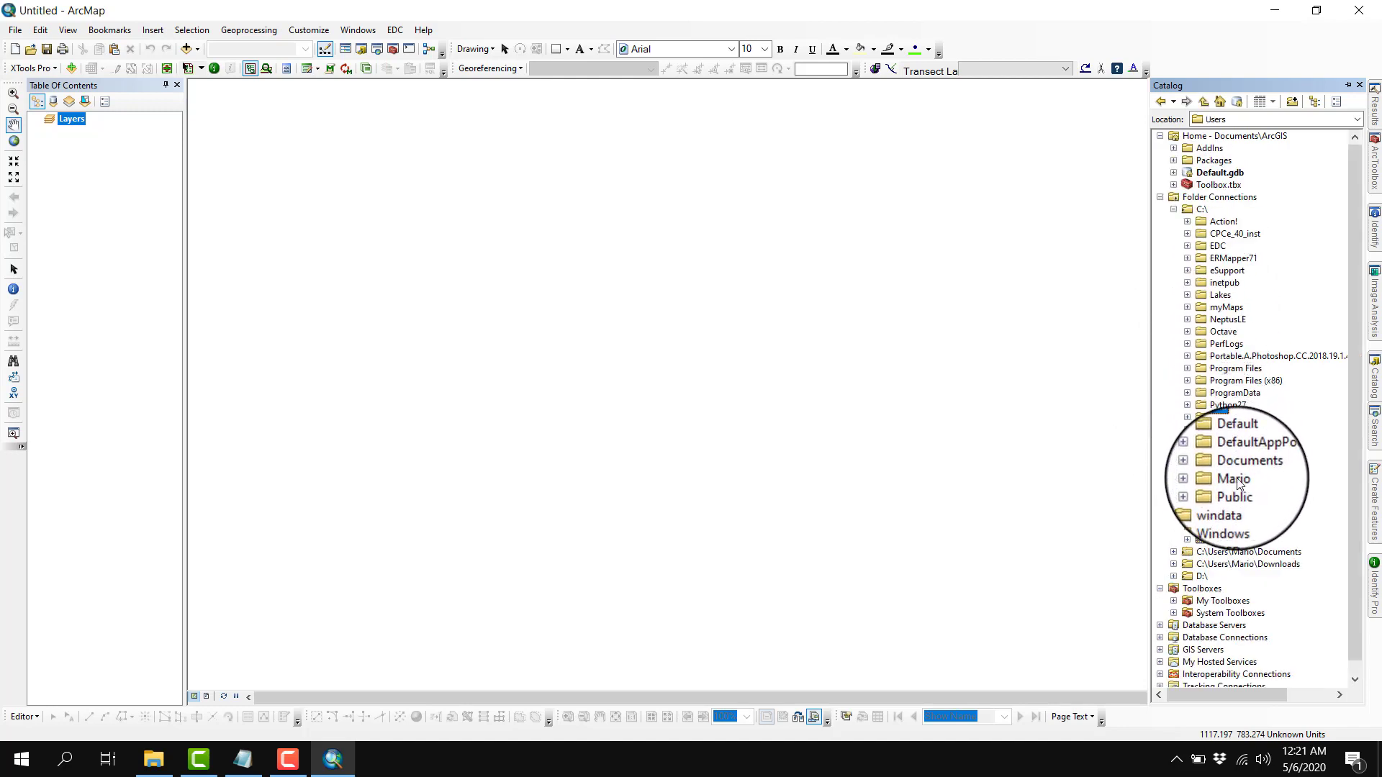
{"action": "left_click", "coordinate": [1235, 478]}
{"action": "left_click", "coordinate": [1201, 479]}
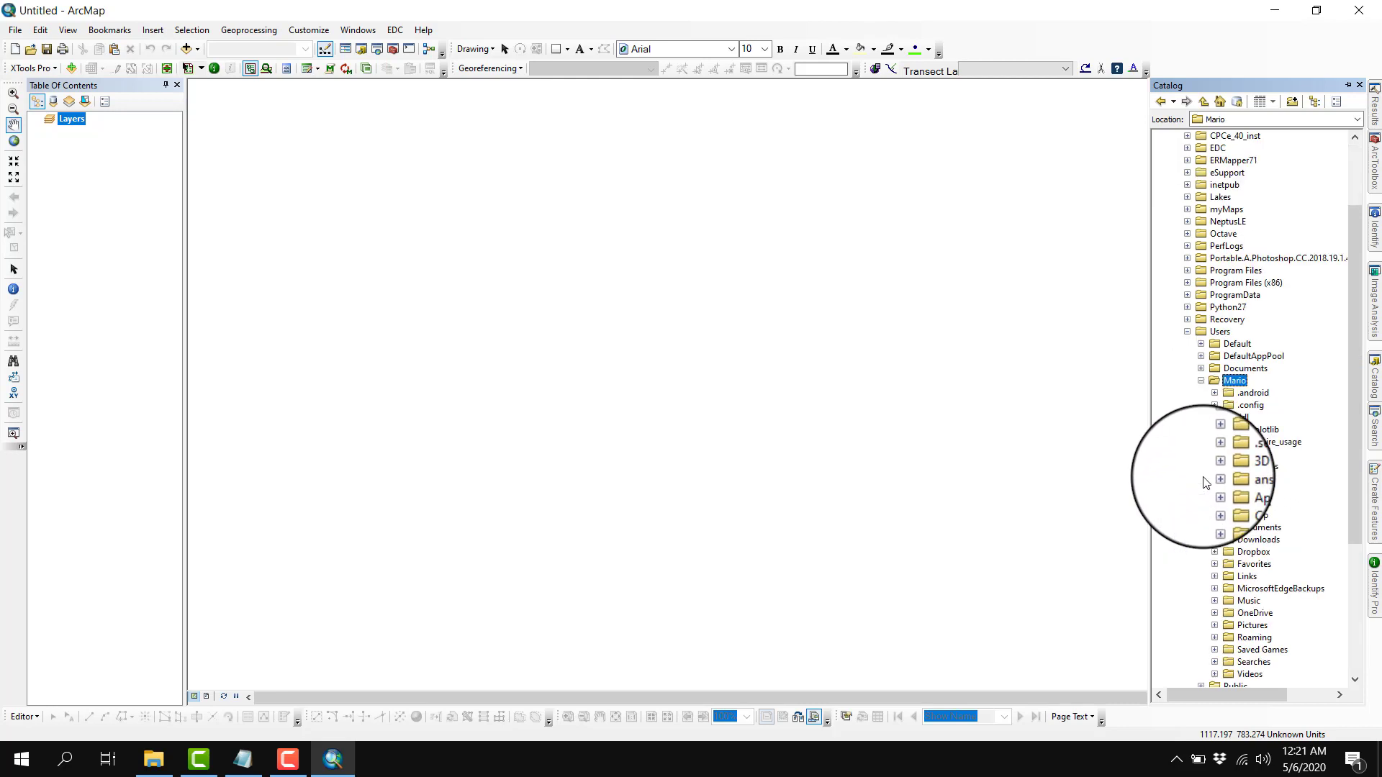
Expand the Desktop folder and its PRAKTIKUM SIG subfolder in the Catalog tree
{"action": "left_click", "coordinate": [1226, 517]}
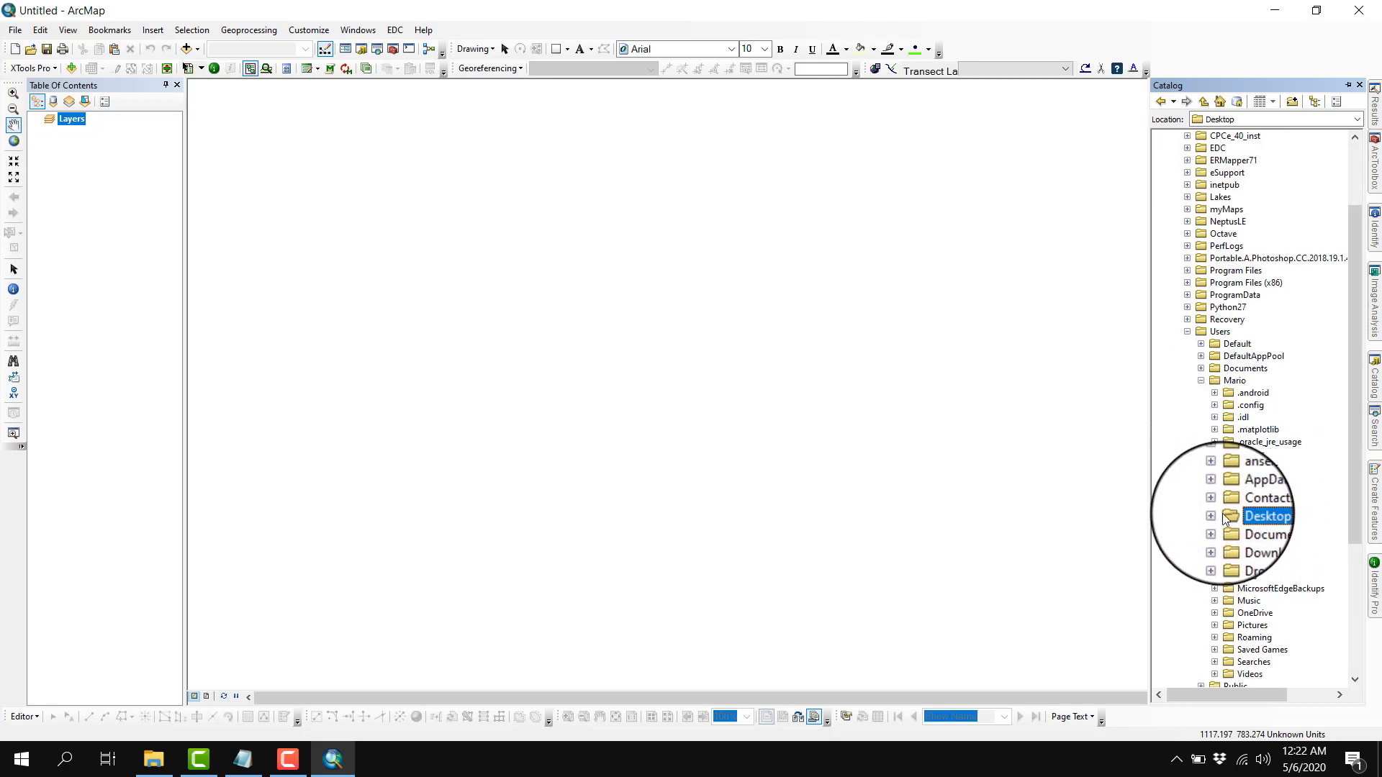
{"action": "left_click", "coordinate": [1214, 516]}
{"action": "scroll", "coordinate": [1261, 479], "scroll_direction": "down", "scroll_amount": 6}
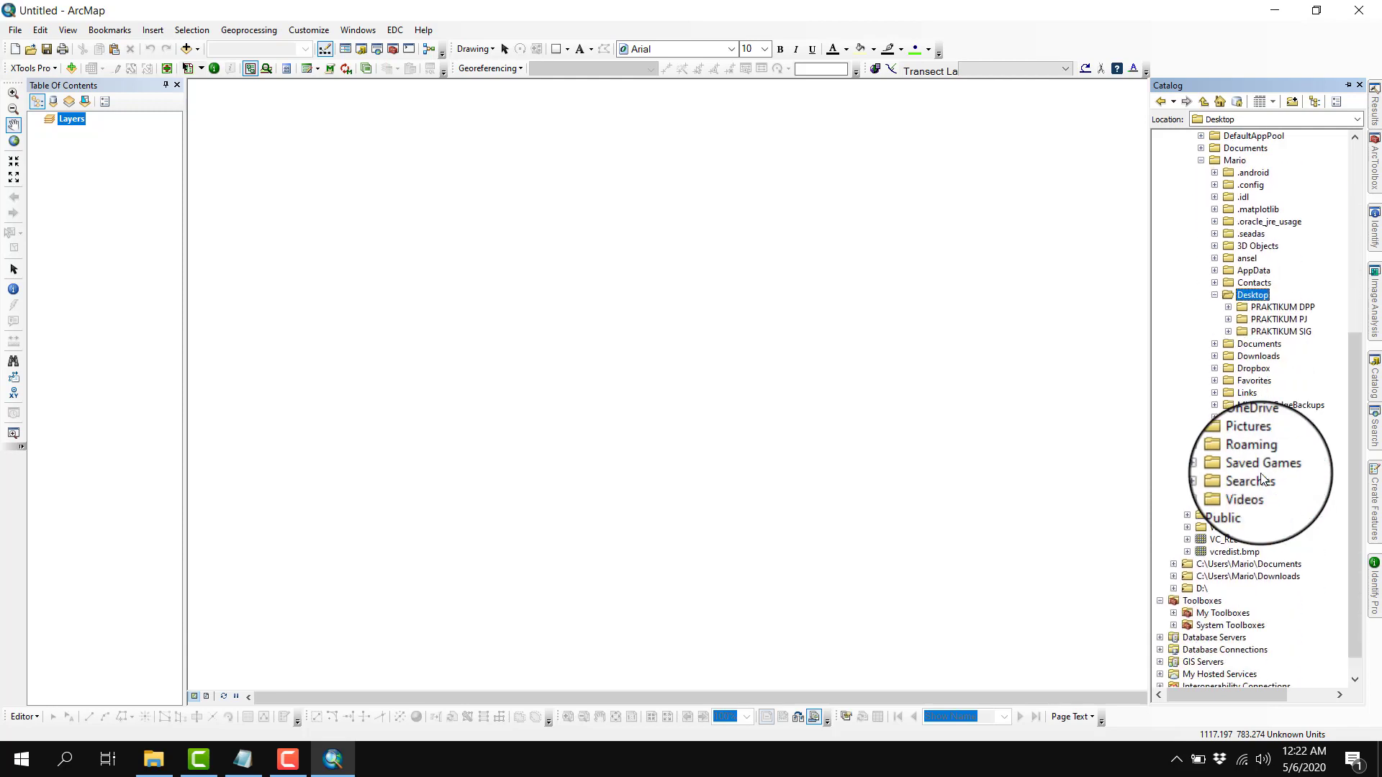
{"action": "scroll", "coordinate": [1262, 479], "scroll_direction": "down", "scroll_amount": 1}
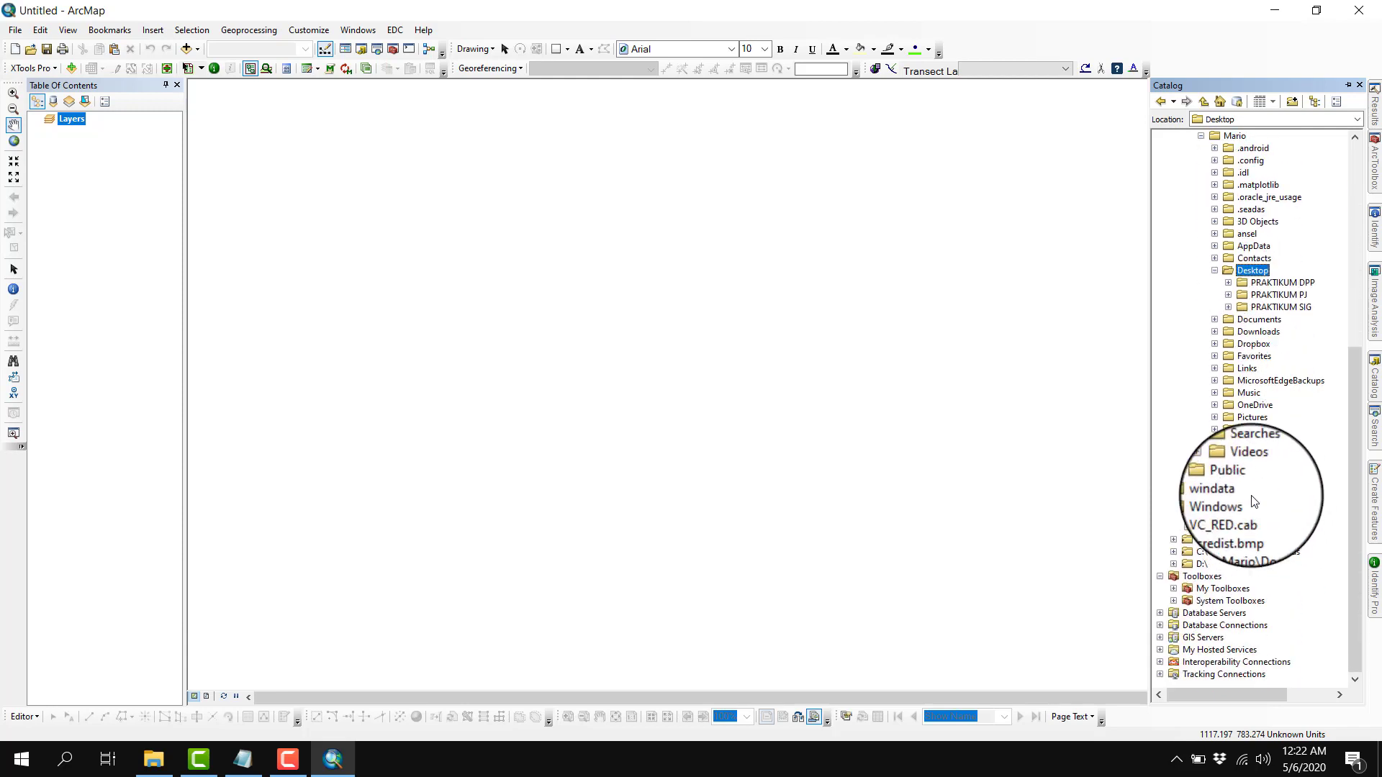
{"action": "double_click", "coordinate": [1247, 308]}
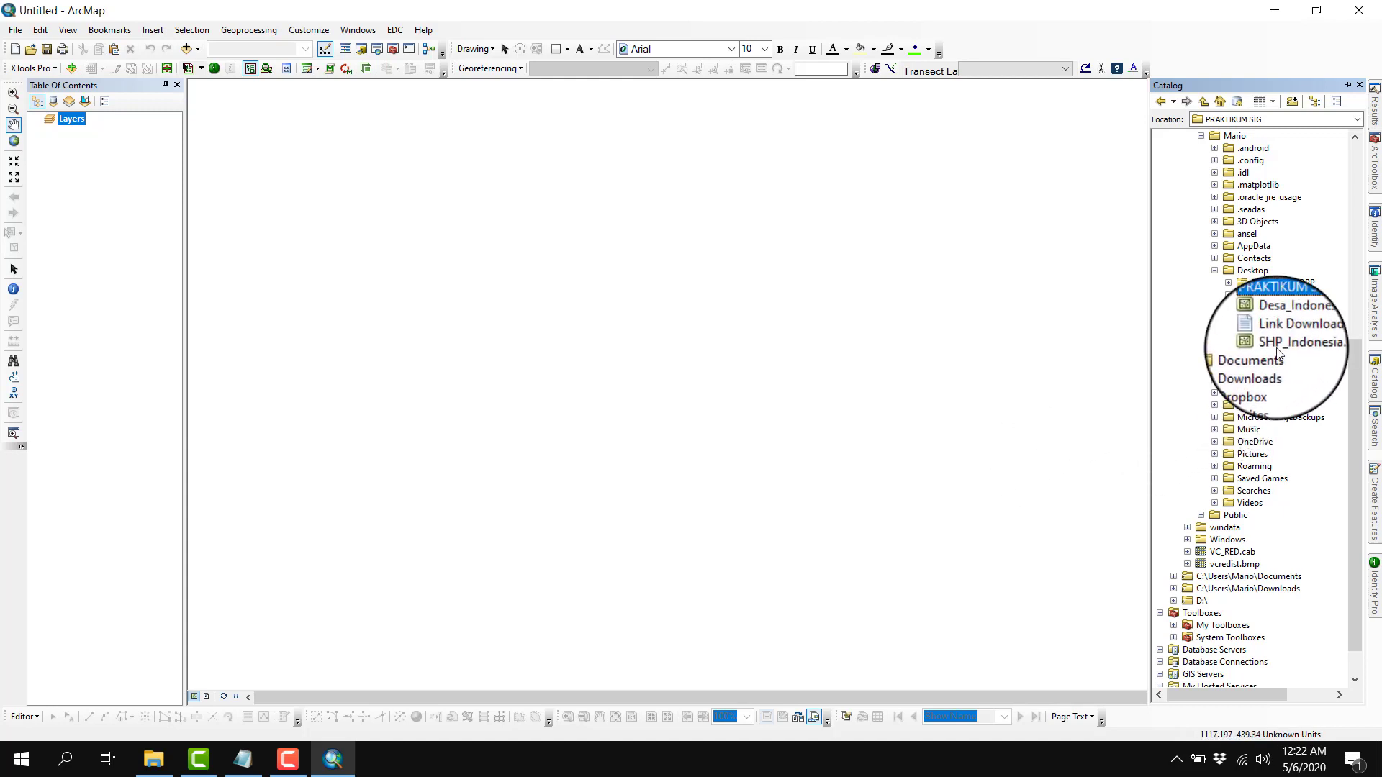
{"action": "scroll", "coordinate": [1238, 267], "scroll_direction": "up", "scroll_amount": 3}
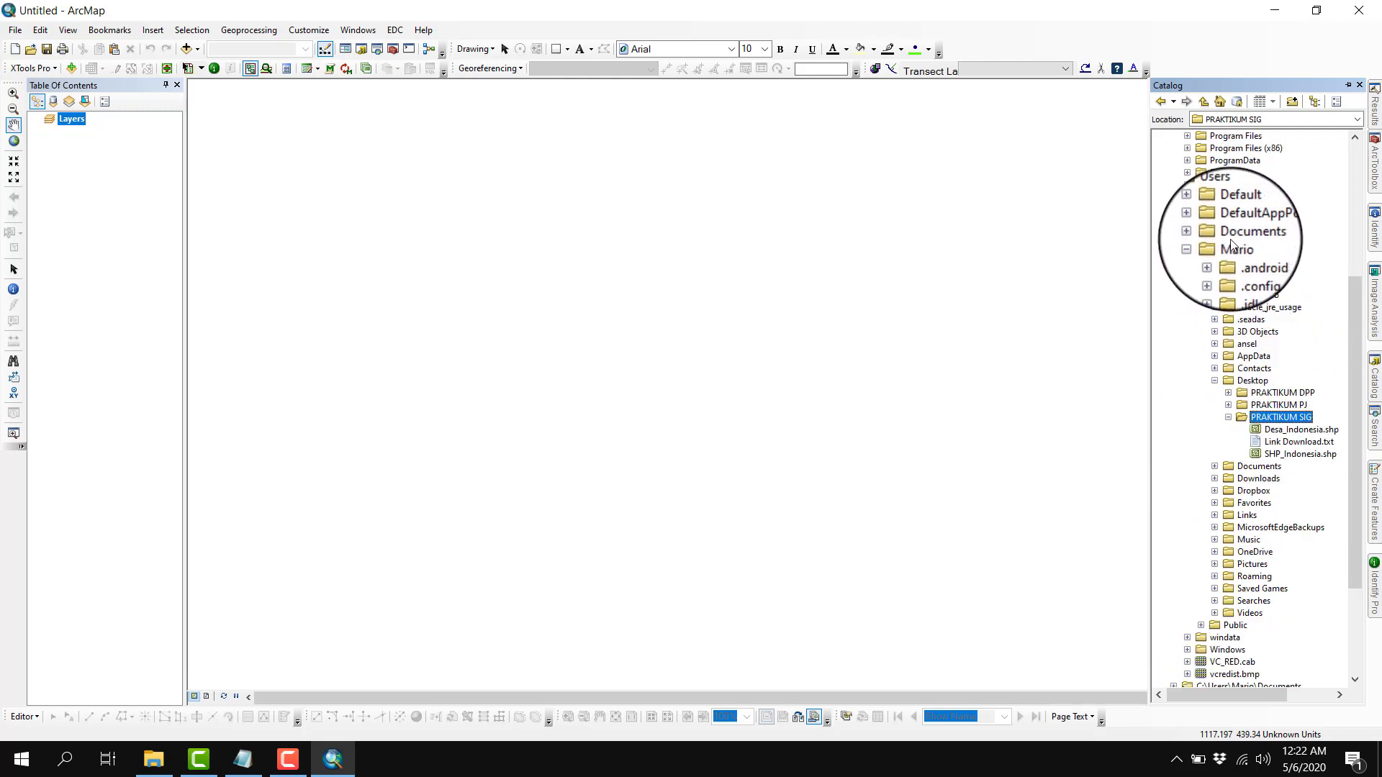
Start a new shapefile in the PRAKTIKUM SIG folder, named Contoh_Shp_Titik with feature type Point
{"action": "right_click", "coordinate": [1261, 421]}
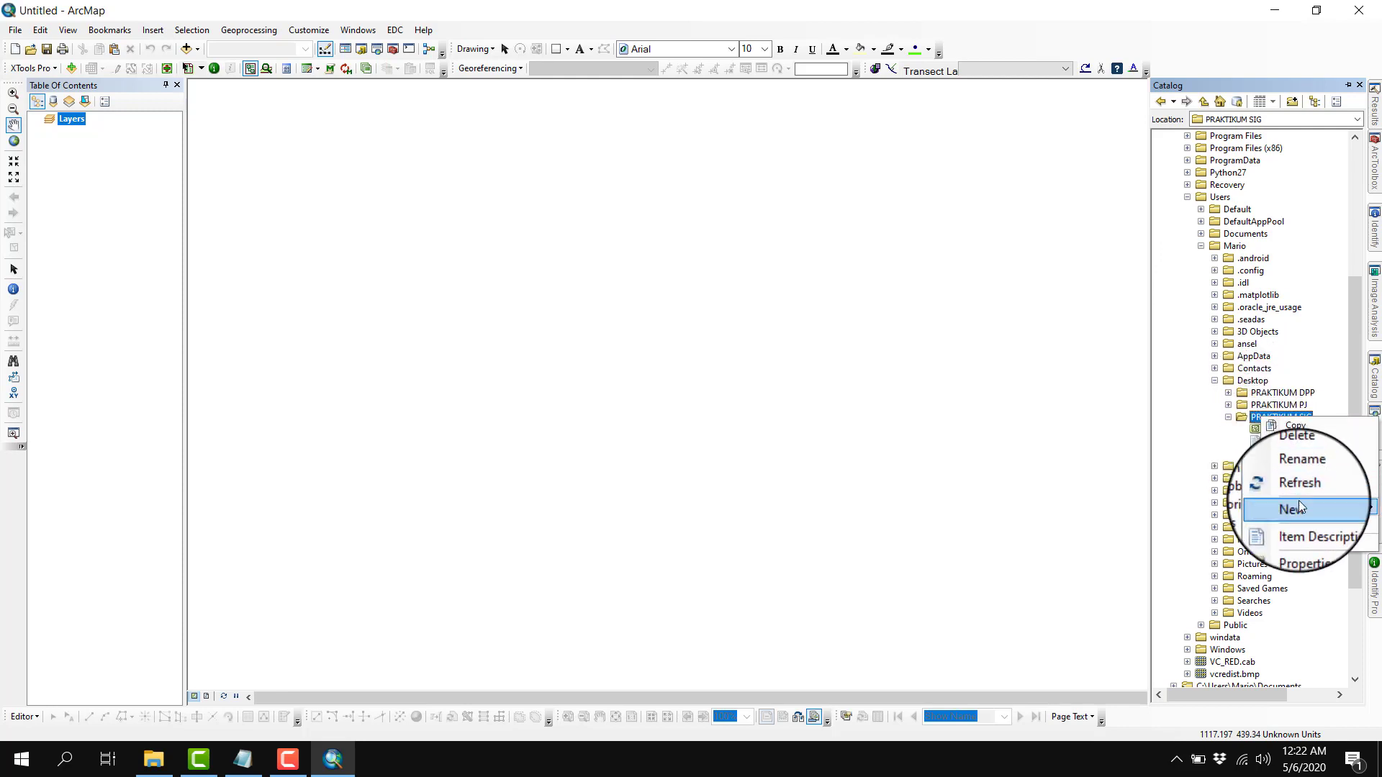
{"action": "mouse_move", "coordinate": [1300, 506]}
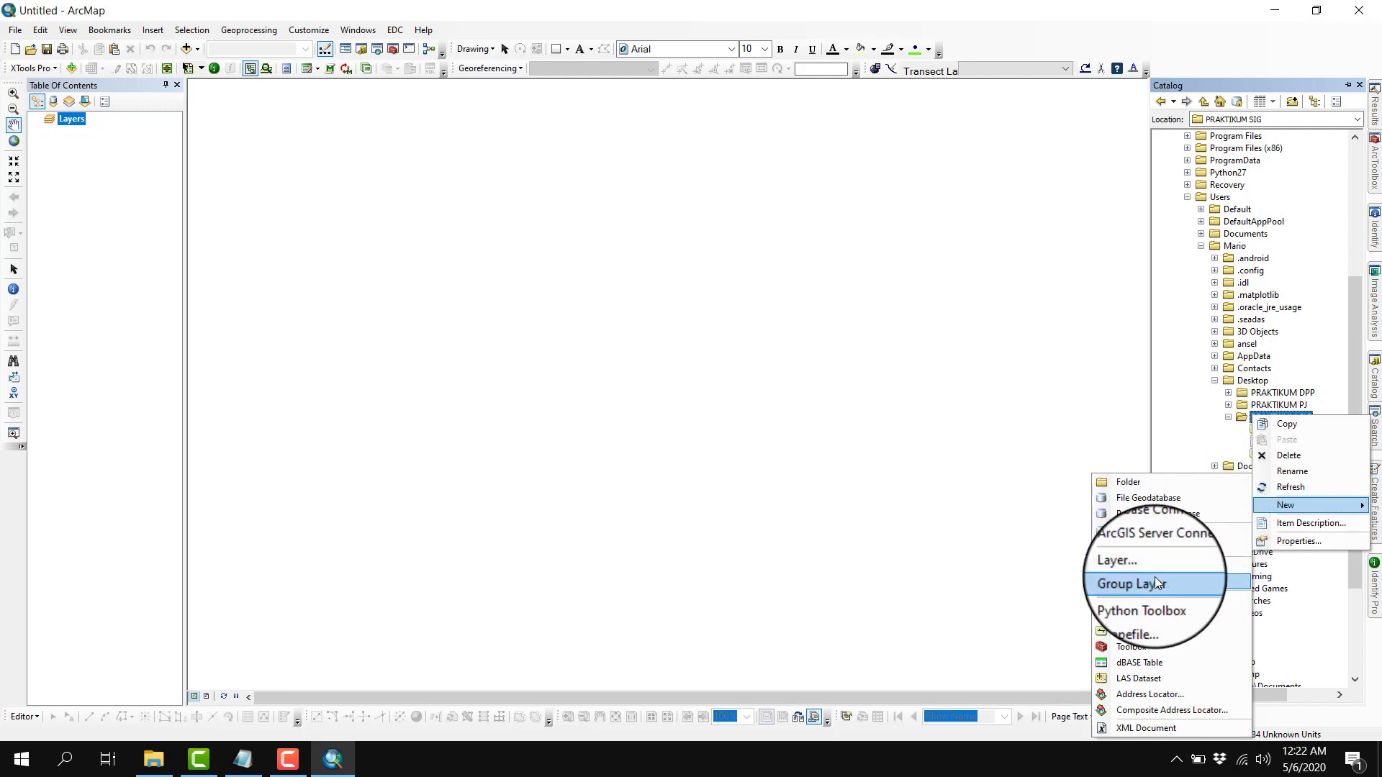
{"action": "left_click", "coordinate": [1139, 613]}
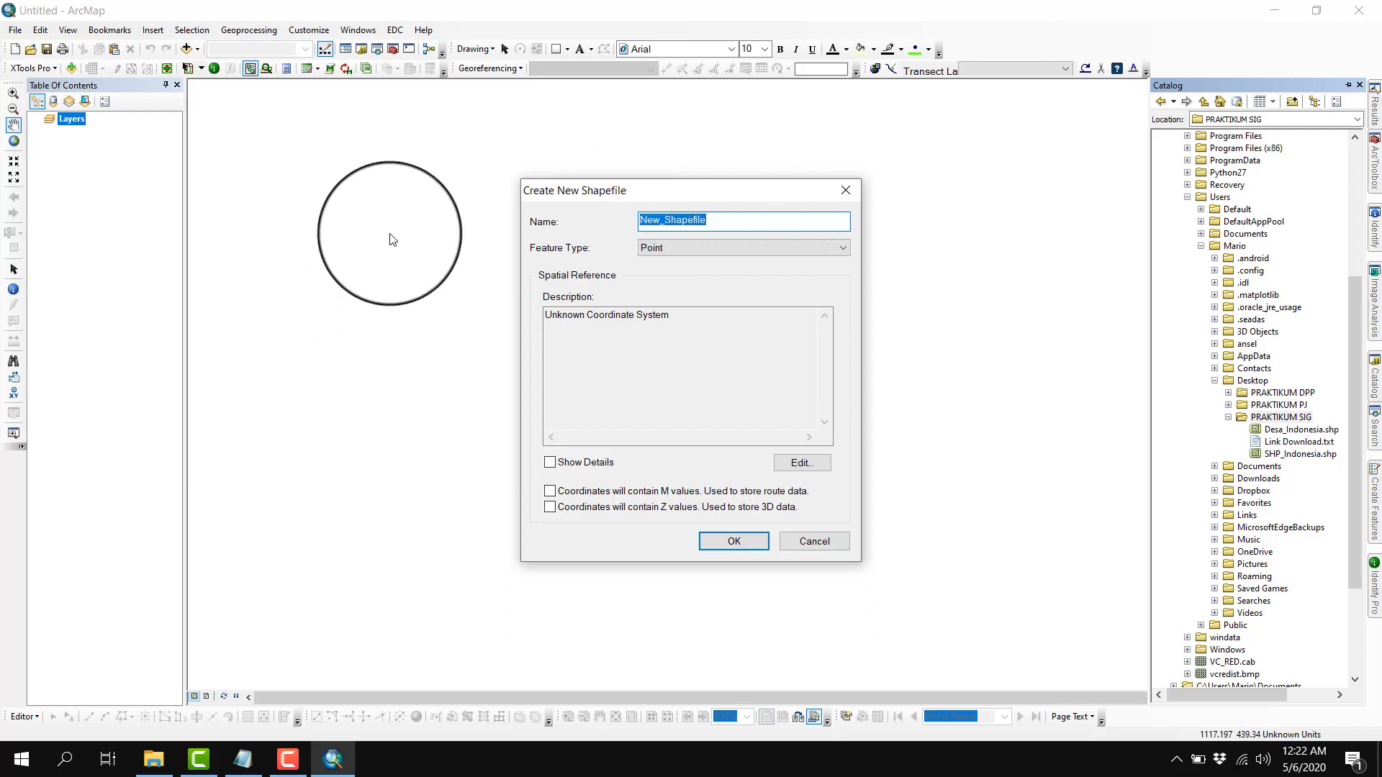
{"action": "type", "text": "Contoh_D"}
{"action": "key", "text": "BackSpace"}
{"action": "type", "text": "Shp_Titik"}
{"action": "left_click", "coordinate": [677, 248]}
{"action": "left_click", "coordinate": [670, 262]}
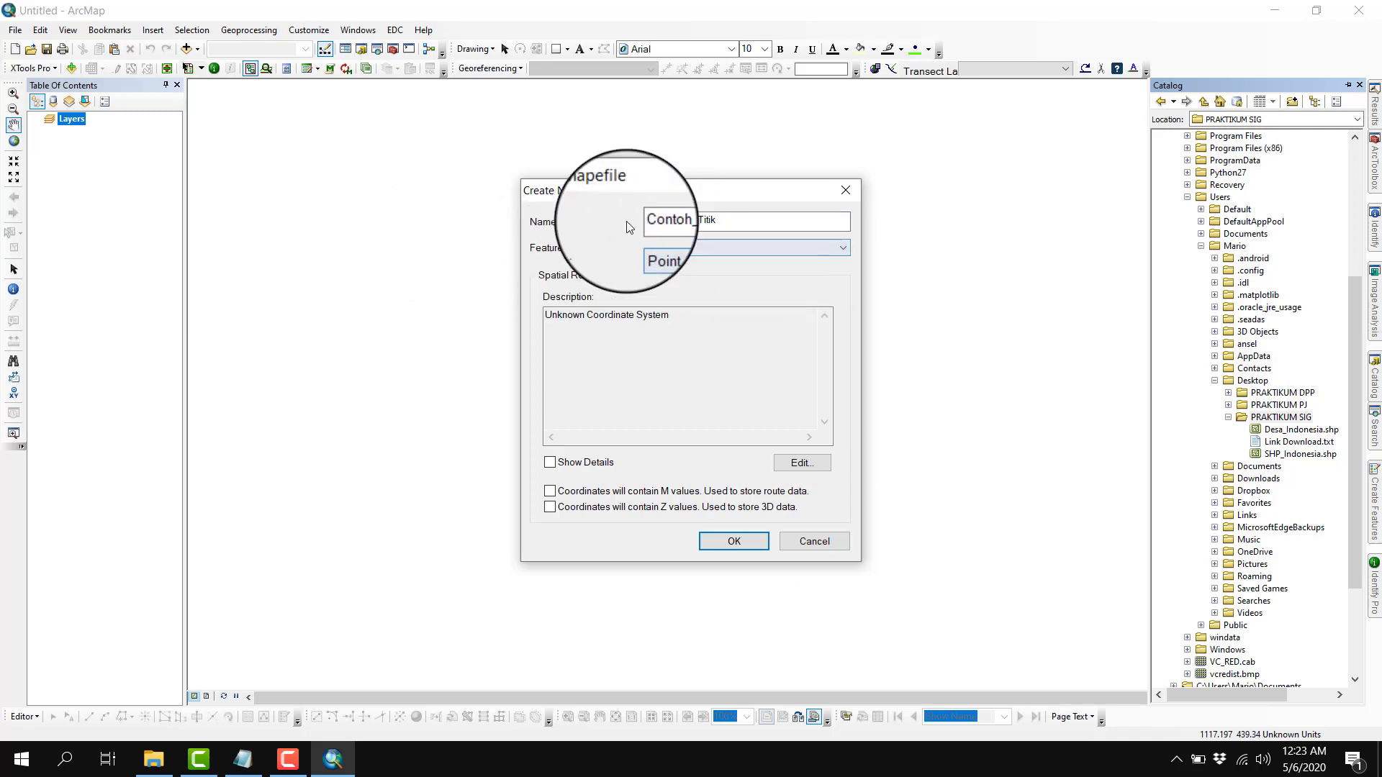
Try the shapefile name without underscores as ContohShpTitik, and restore it to Contoh_Shp_Titik
{"action": "left_click", "coordinate": [671, 223]}
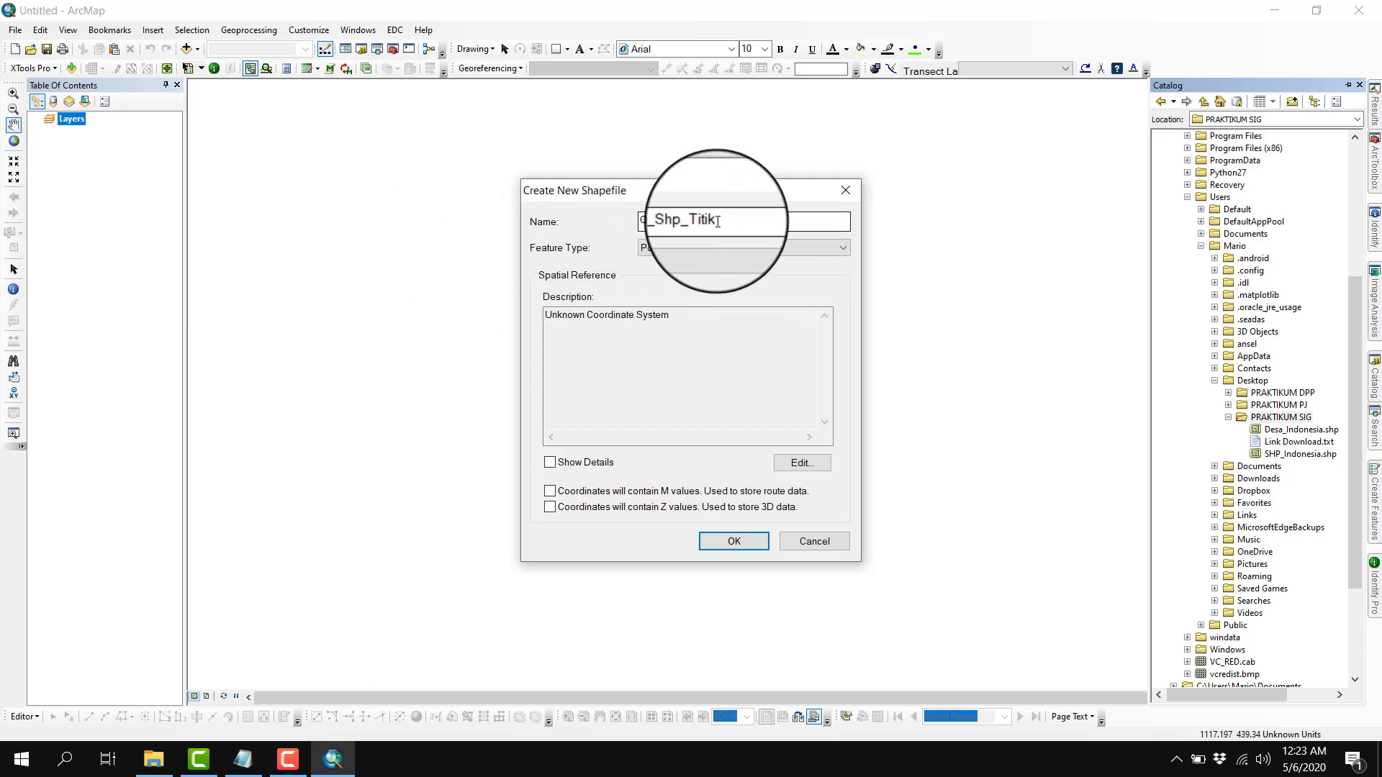
{"action": "left_click_drag", "start_coordinate": [720, 223], "coordinate": [625, 223]}
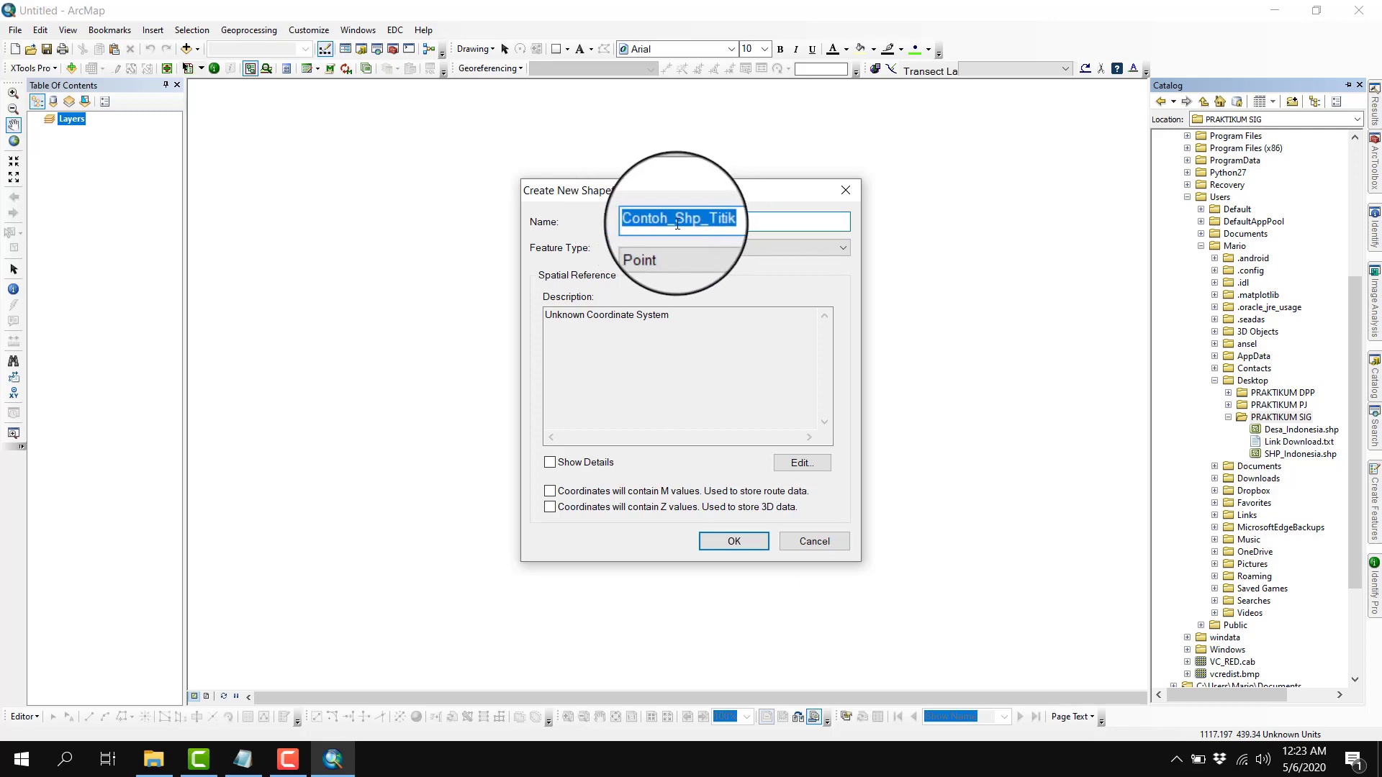
{"action": "left_click", "coordinate": [700, 224]}
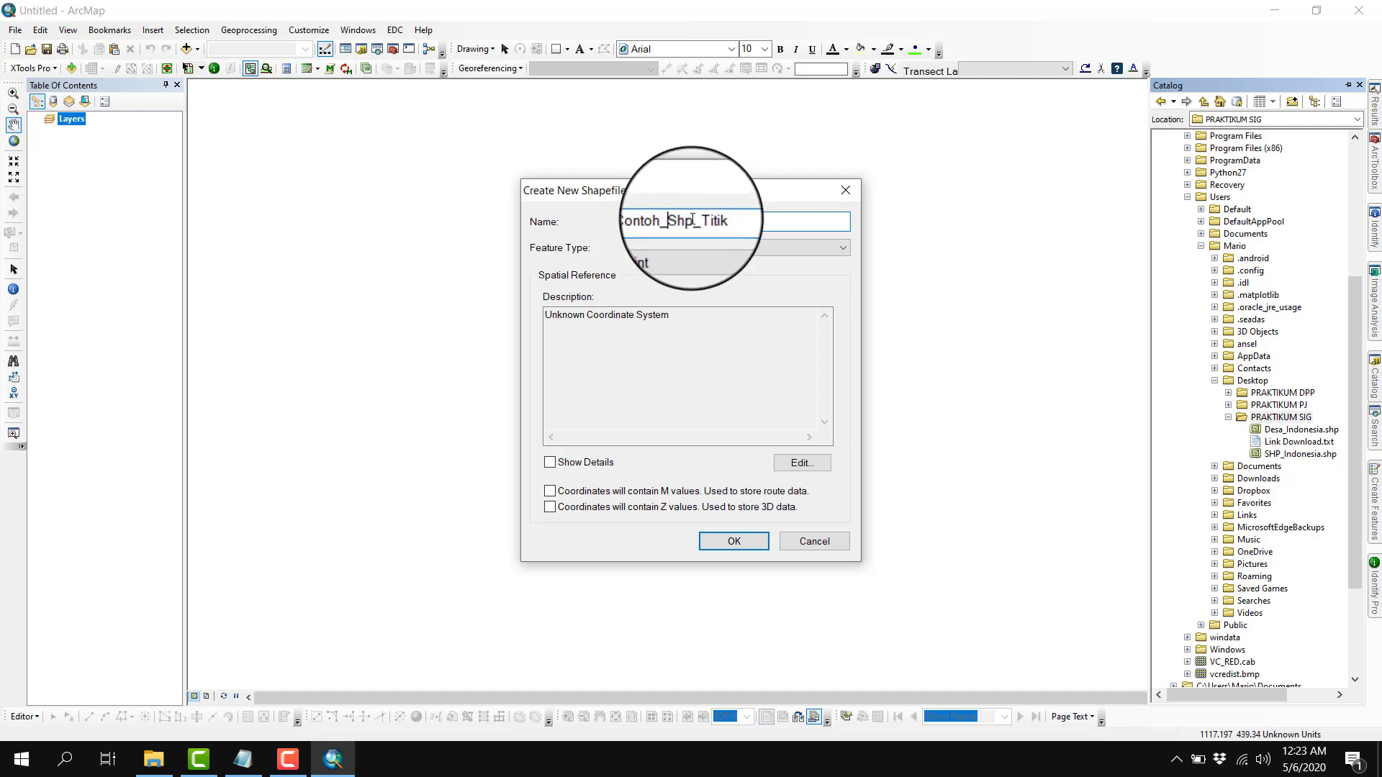
{"action": "left_click_drag", "start_coordinate": [678, 220], "coordinate": [684, 221]}
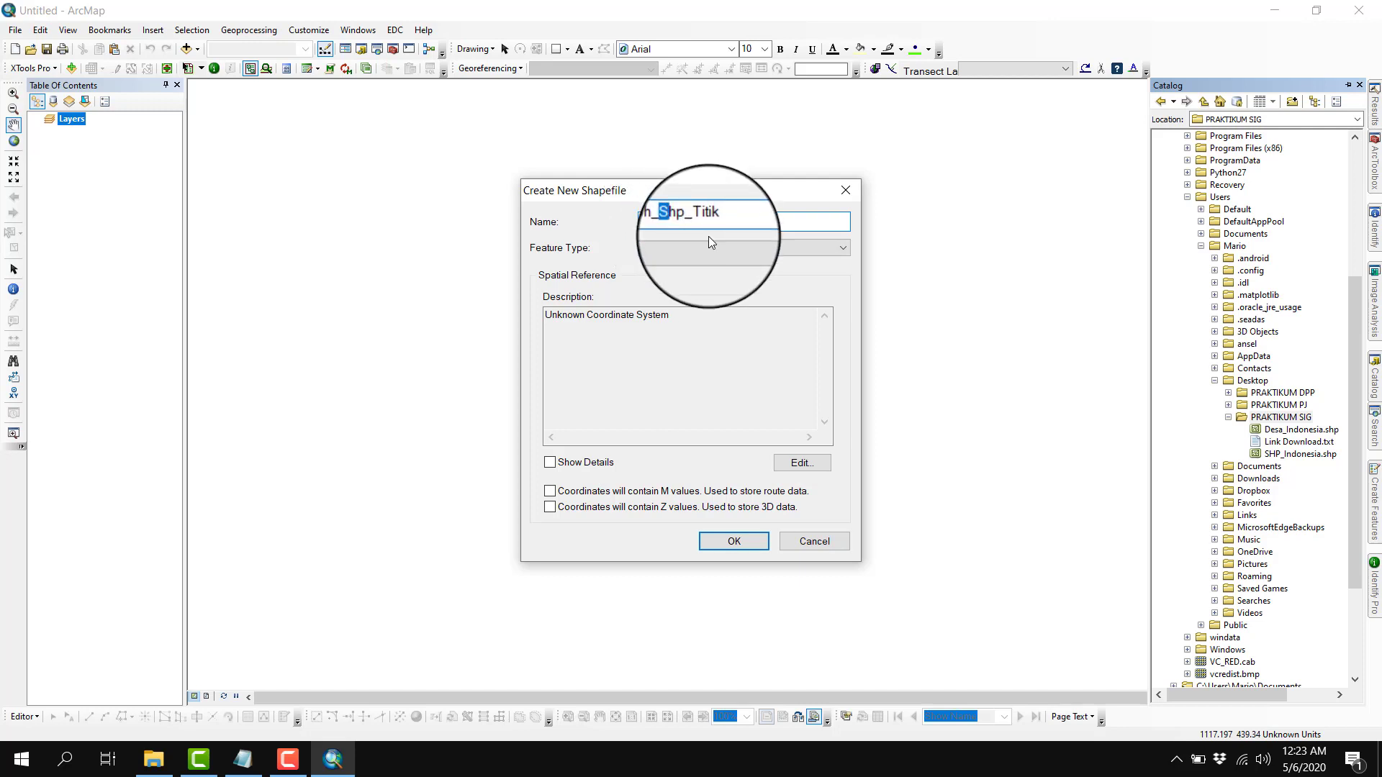
{"action": "key", "text": "Left"}
{"action": "key", "text": "BackSpace"}
{"action": "key", "text": "BackSpace"}
{"action": "left_click_drag", "start_coordinate": [712, 222], "coordinate": [611, 206]}
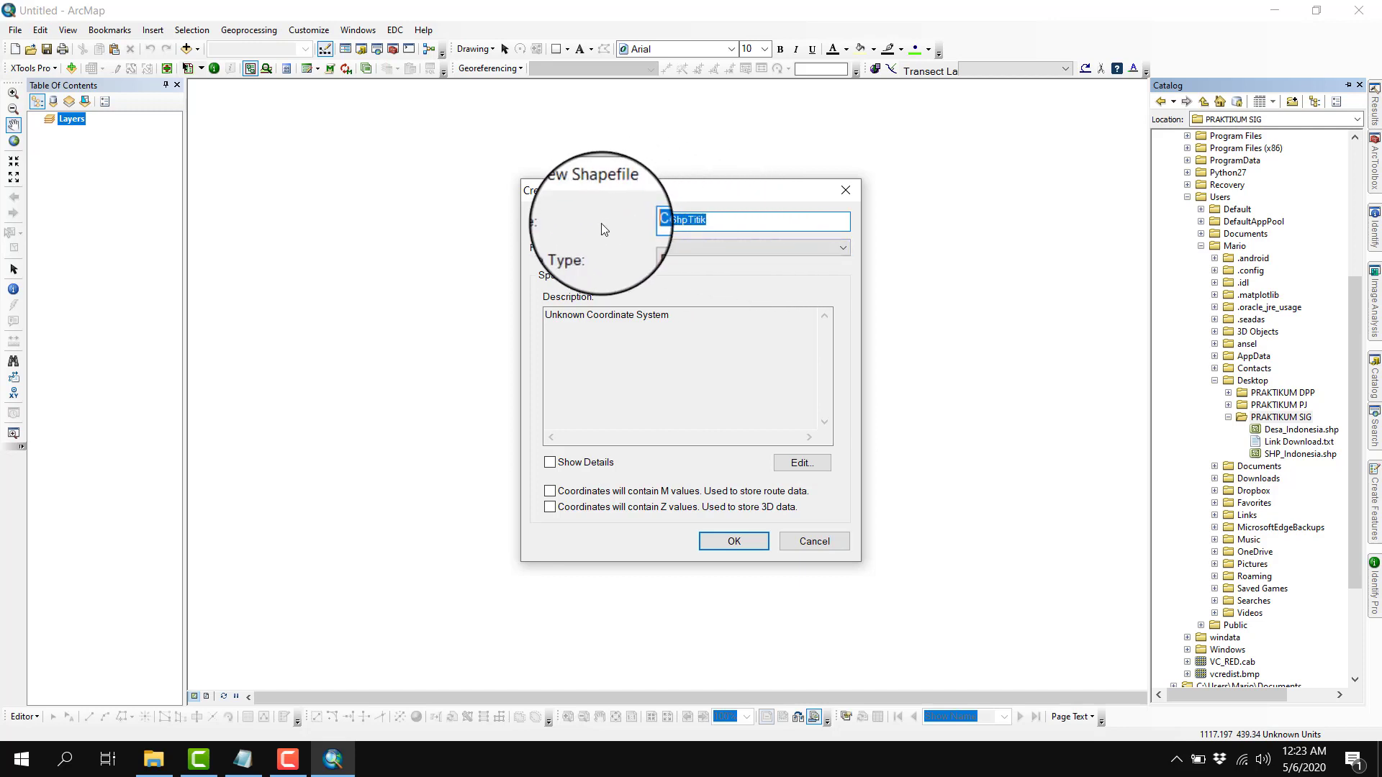
{"action": "left_click", "coordinate": [680, 222]}
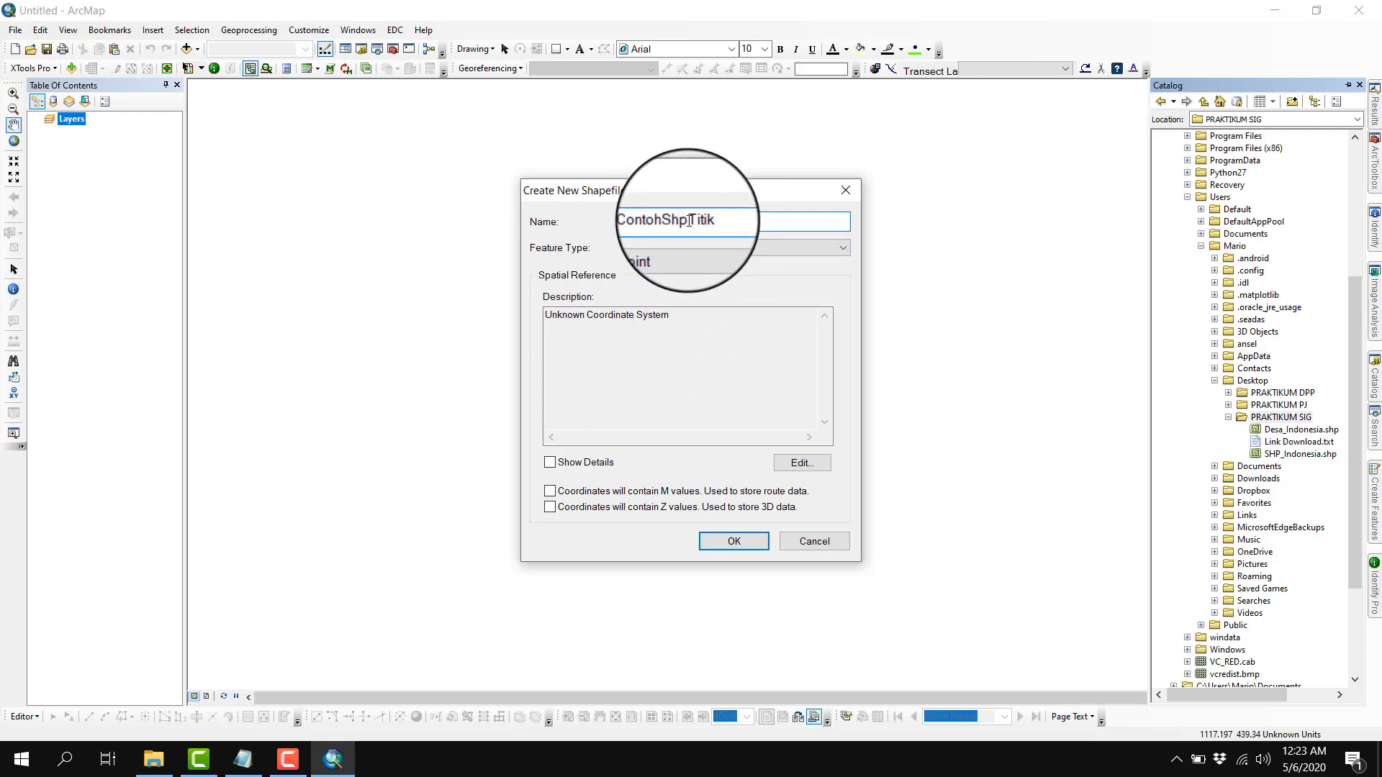
{"action": "type", "text": "_"}
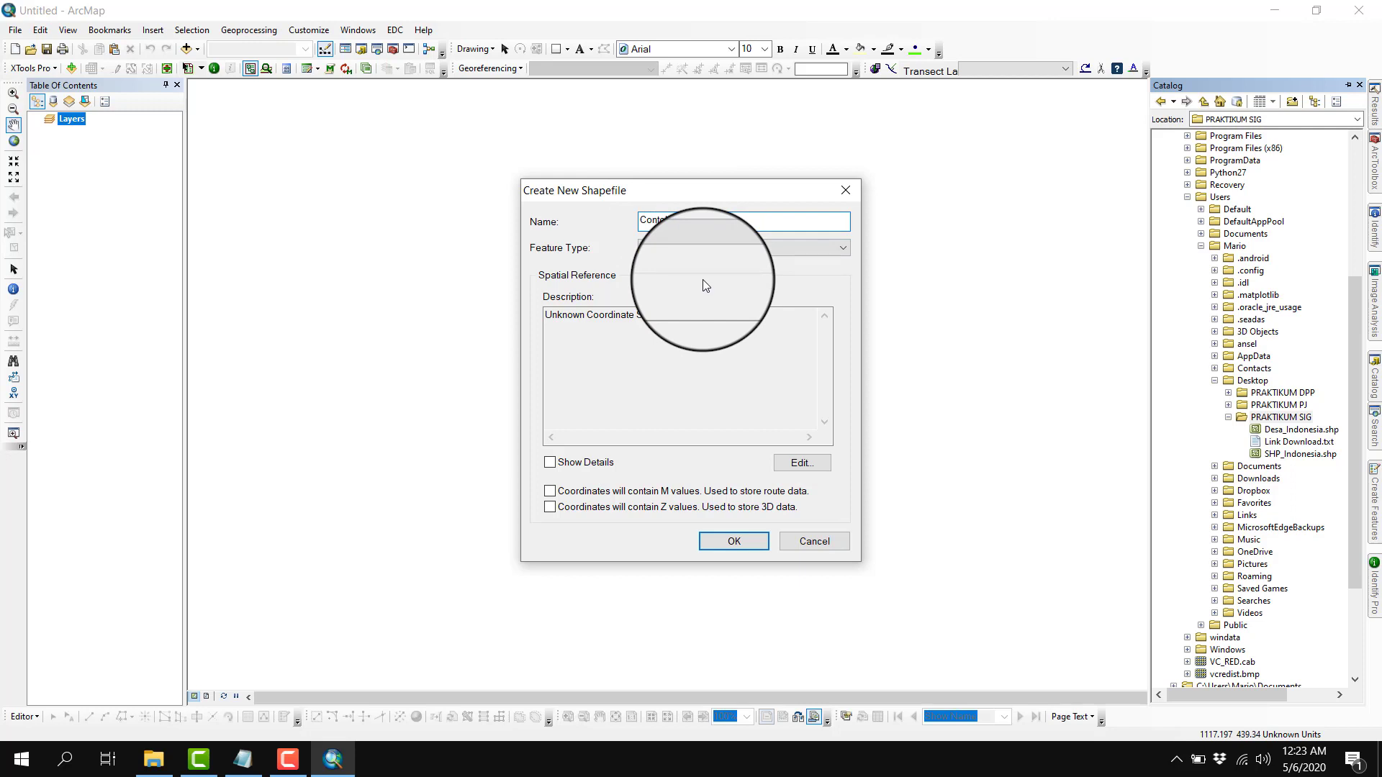
Choose the Point feature type and assign the World geographic coordinate system WGS 1984 to the new shapefile
{"action": "left_click", "coordinate": [668, 248]}
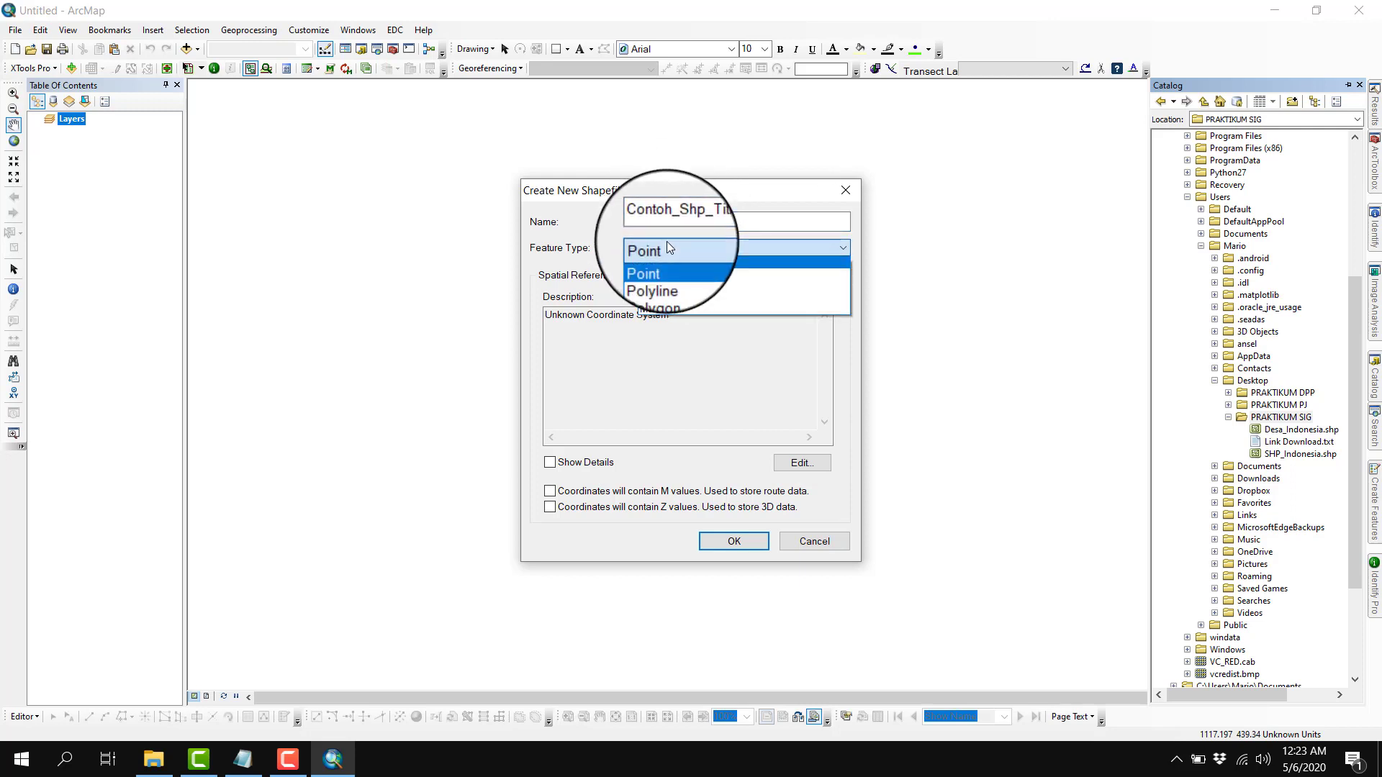
{"action": "left_click", "coordinate": [686, 263]}
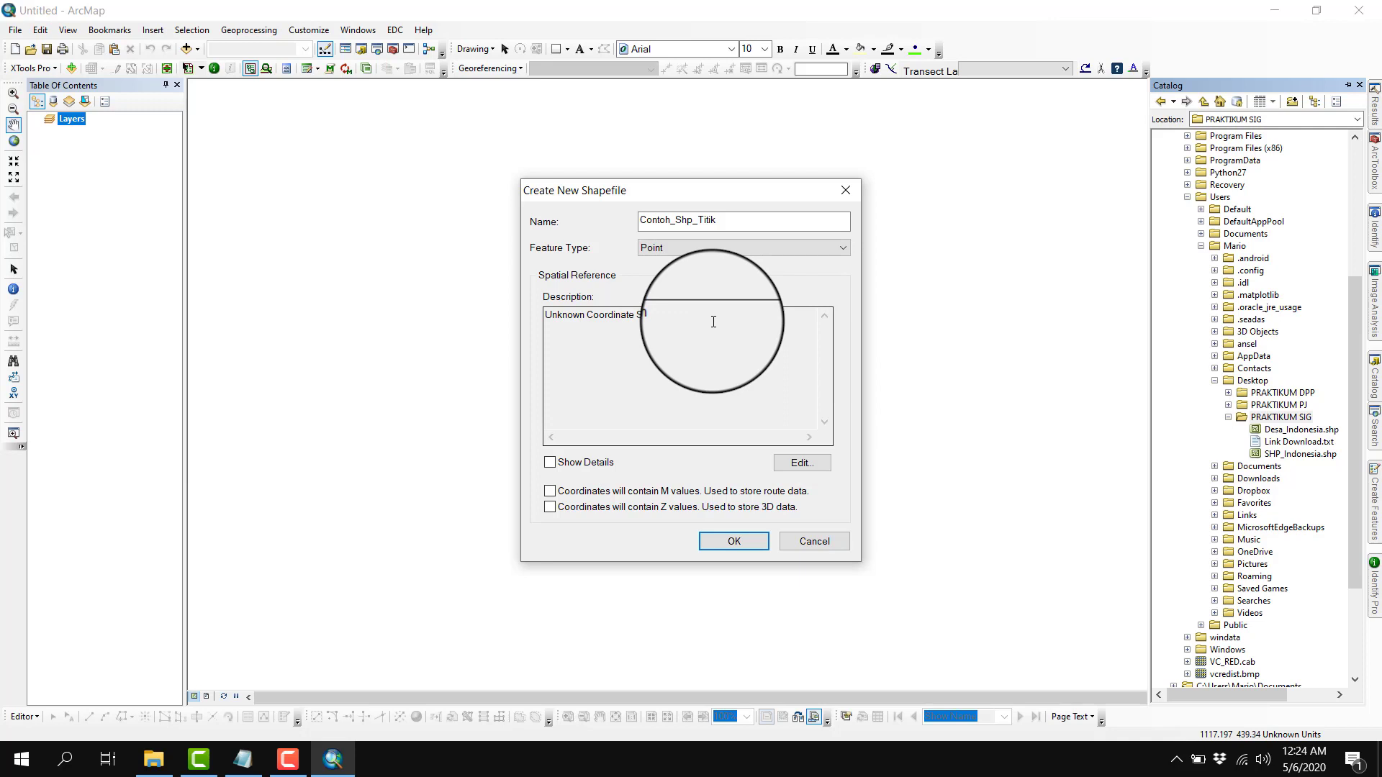
{"action": "left_click", "coordinate": [801, 463]}
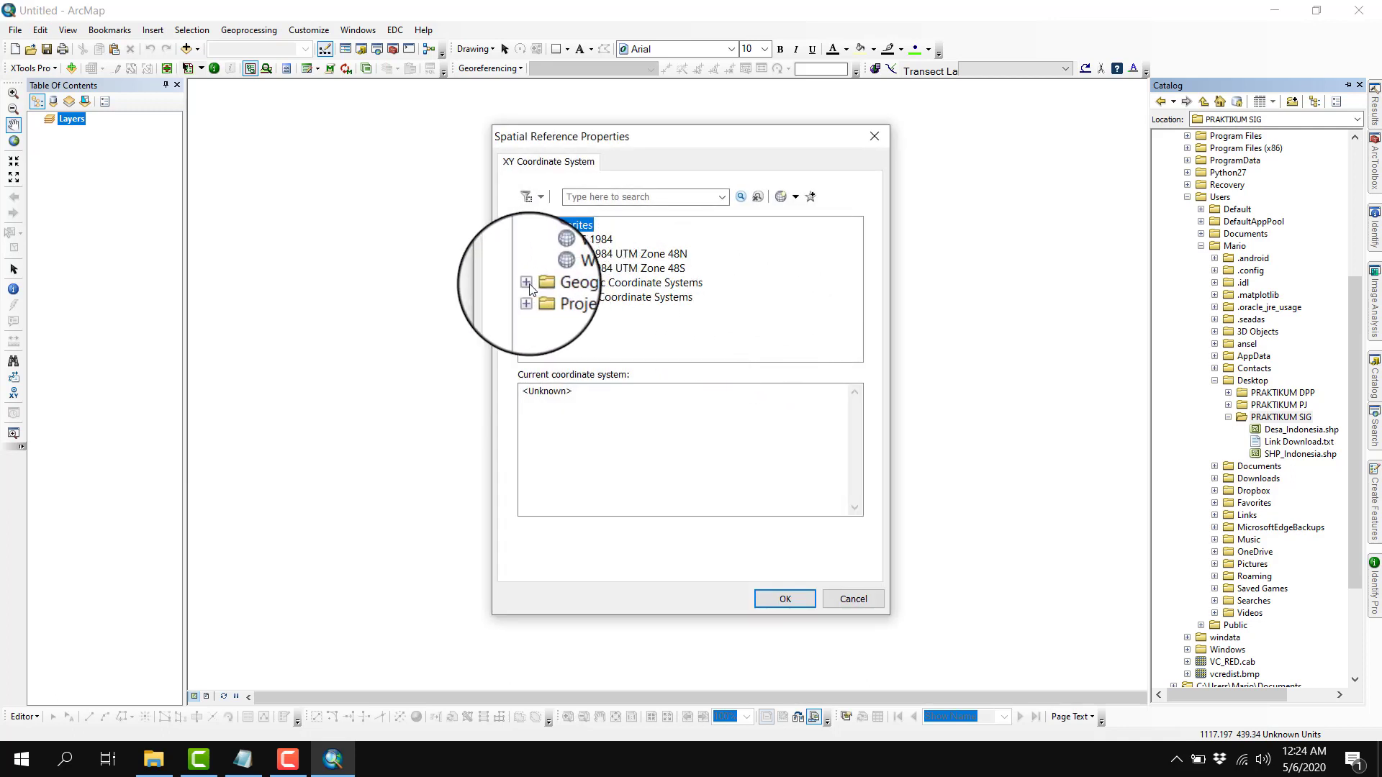
{"action": "left_click", "coordinate": [527, 282]}
{"action": "left_click", "coordinate": [541, 226]}
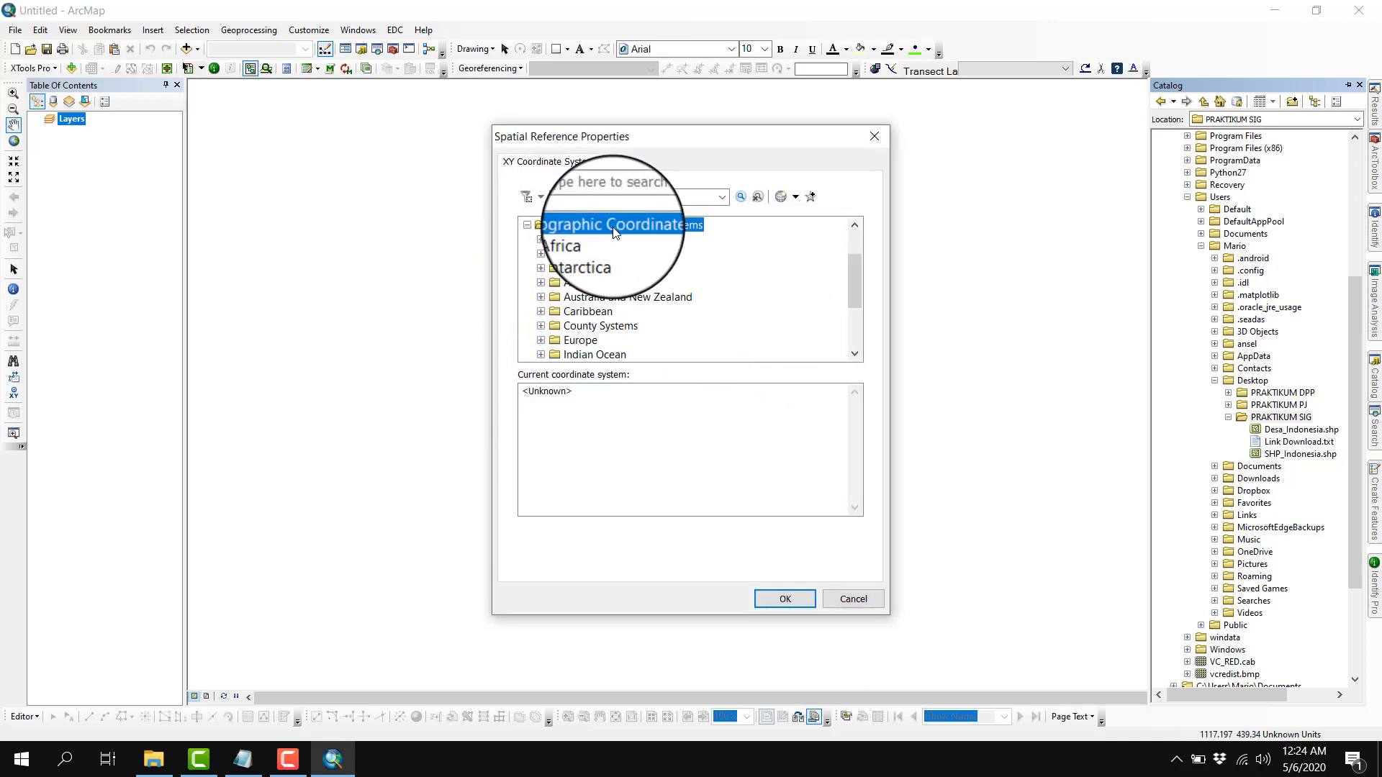
{"action": "scroll", "coordinate": [647, 259], "scroll_direction": "down", "scroll_amount": 3}
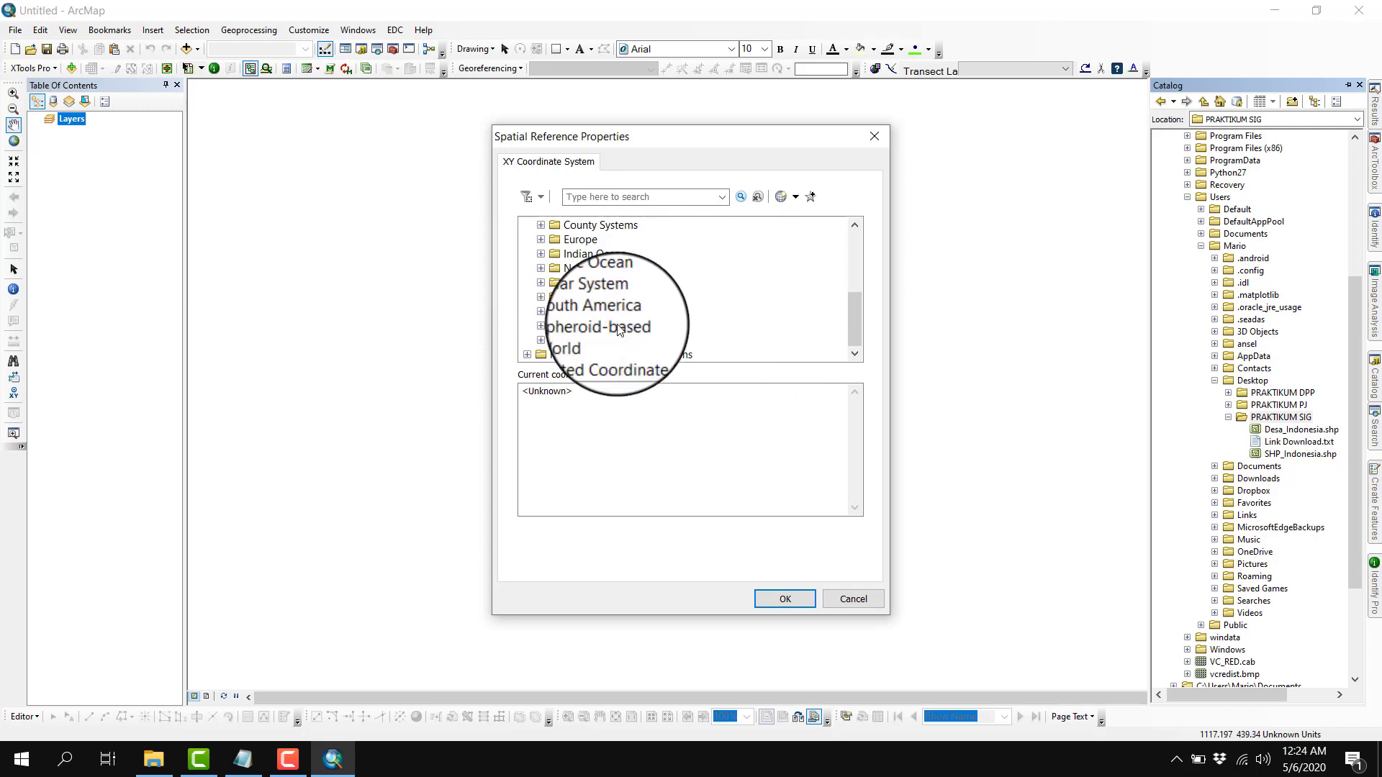
{"action": "double_click", "coordinate": [591, 343]}
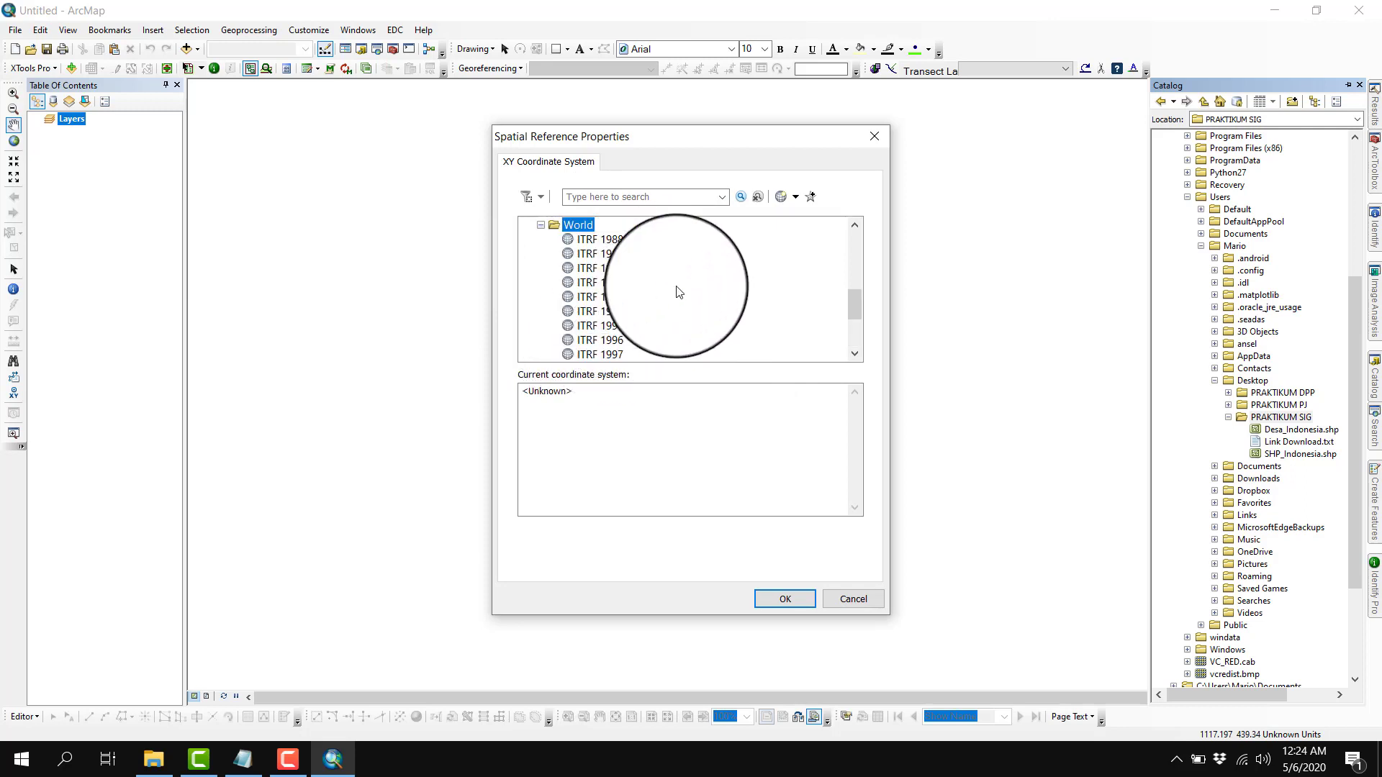
{"action": "scroll", "coordinate": [582, 232], "scroll_direction": "down", "scroll_amount": 3}
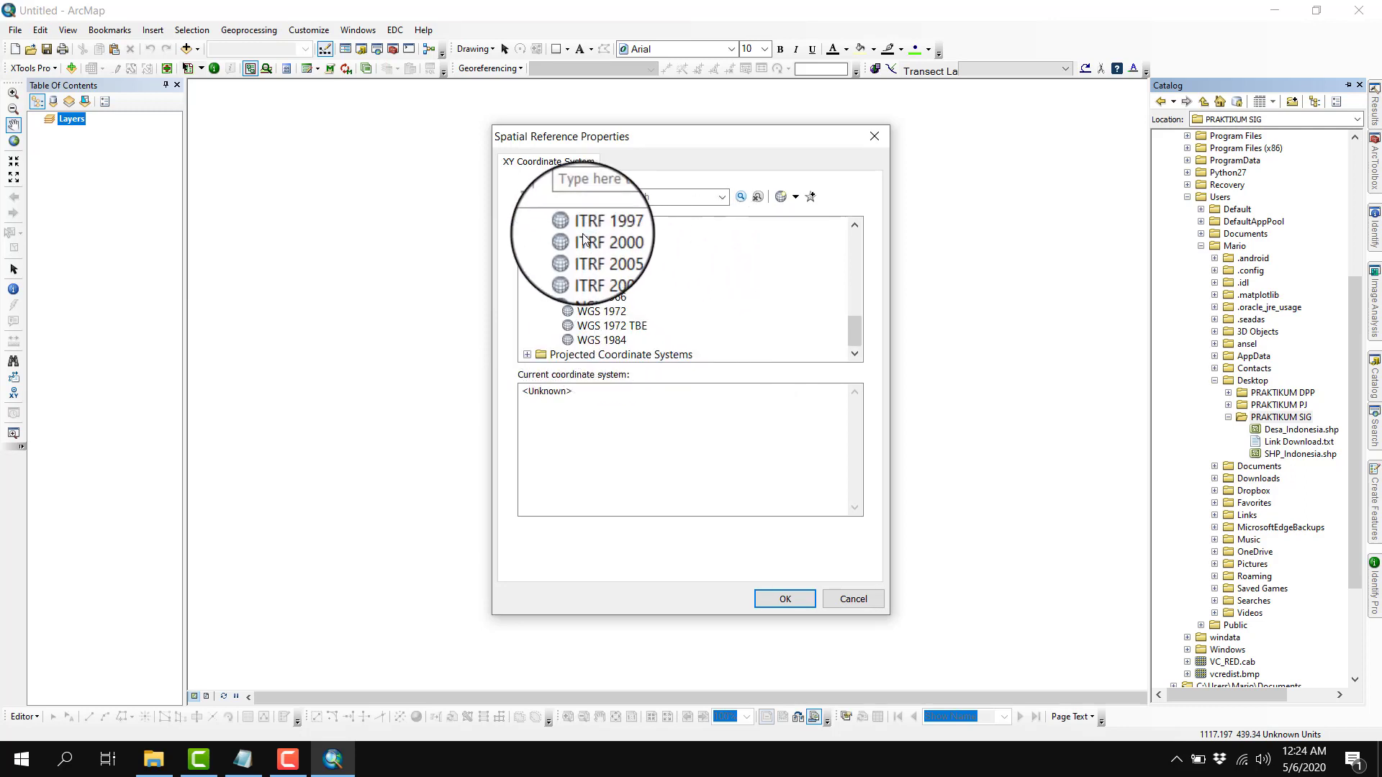
{"action": "left_click", "coordinate": [616, 341]}
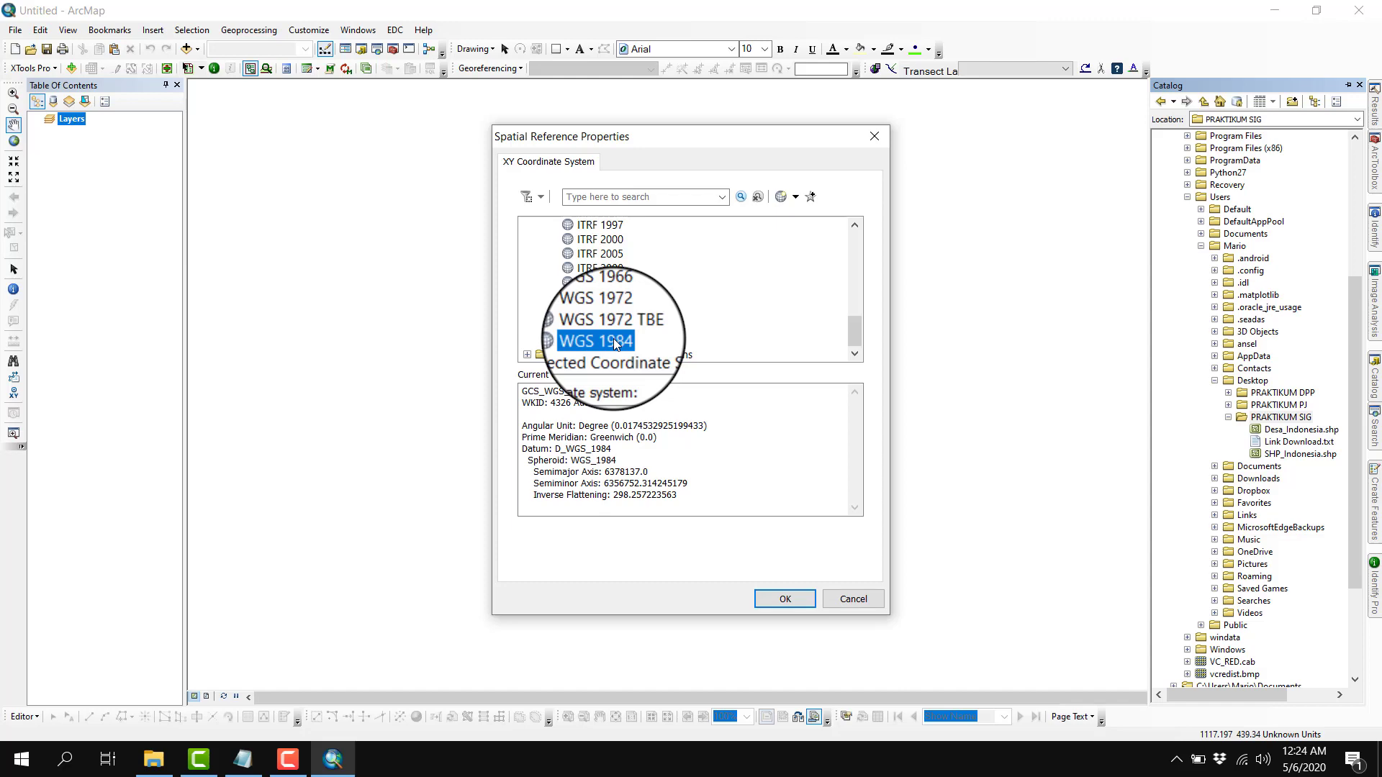
{"action": "left_click", "coordinate": [790, 603]}
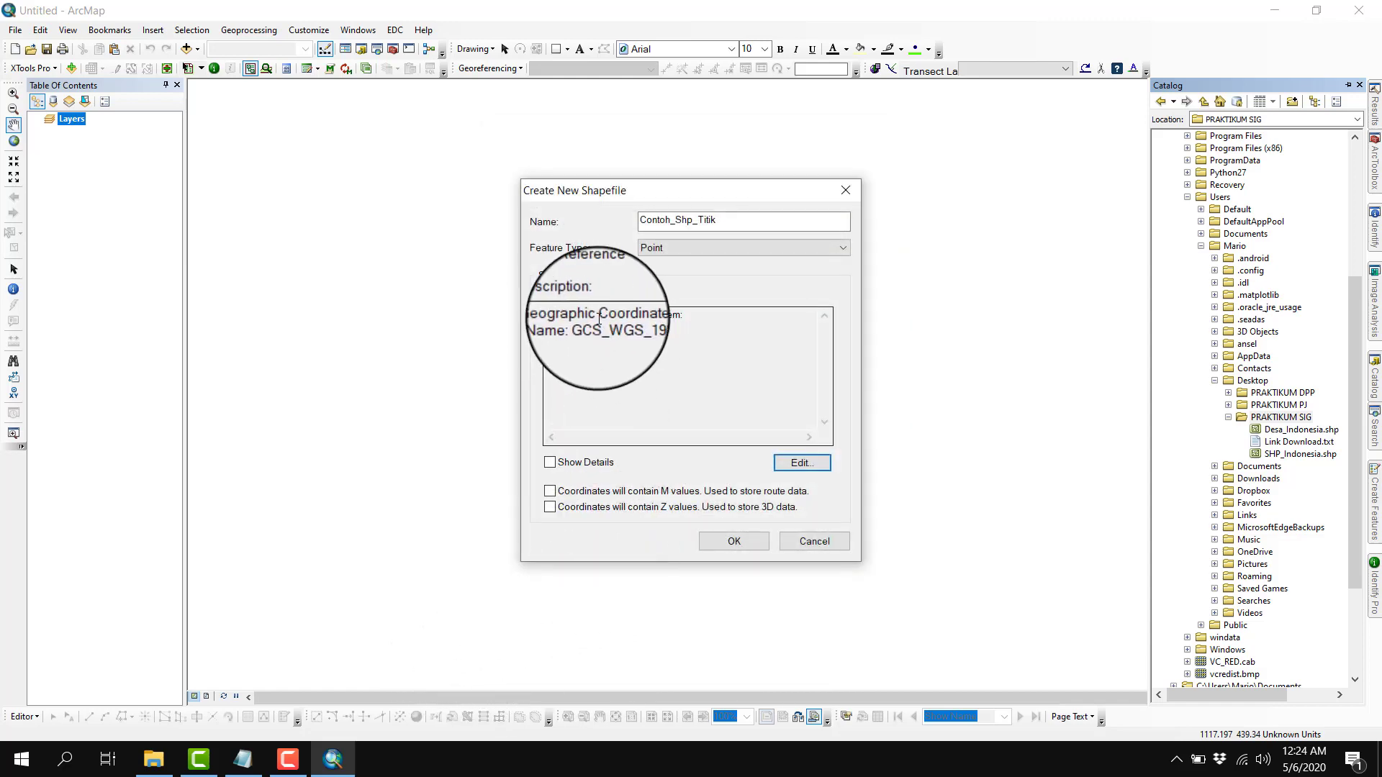
Review the spatial reference description and create the Contoh_Shp_Titik shapefile
{"action": "left_click_drag", "start_coordinate": [546, 318], "coordinate": [702, 343]}
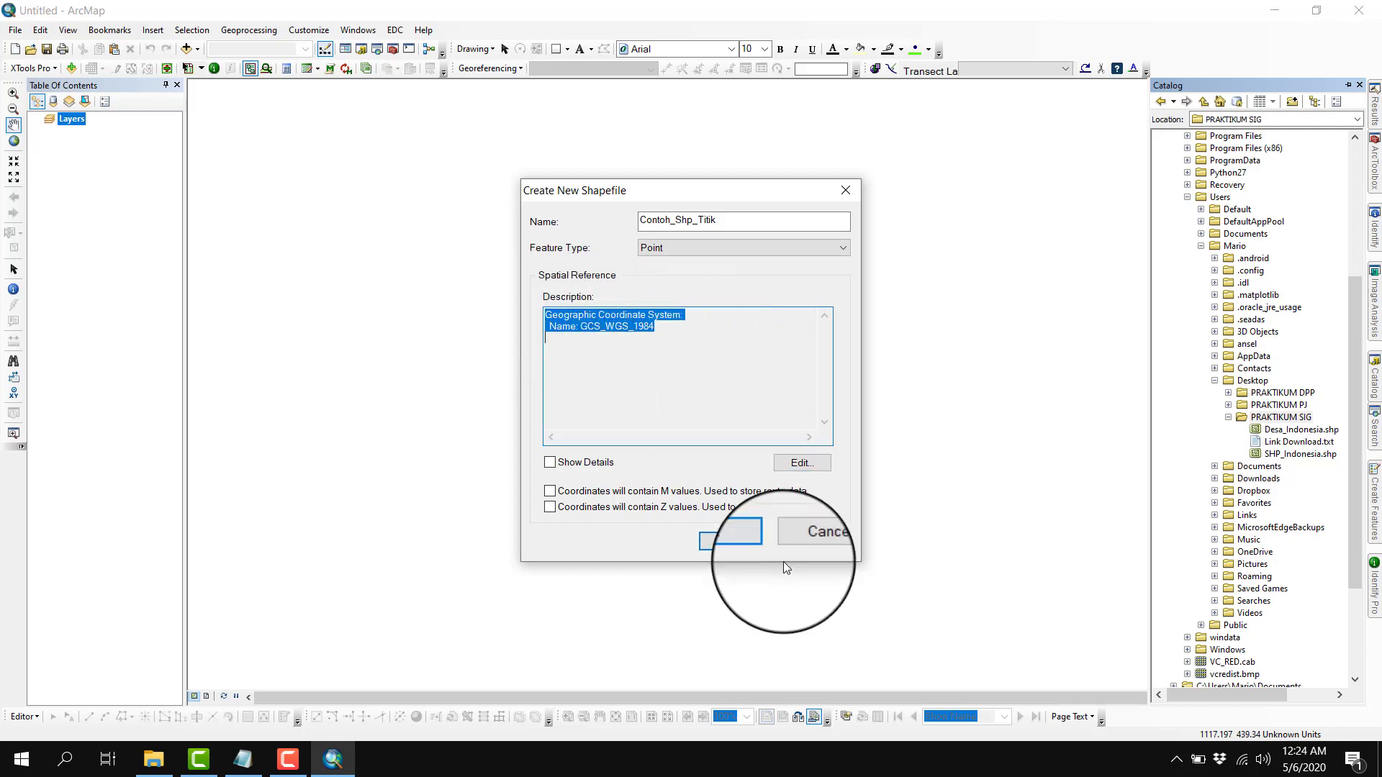
{"action": "left_click", "coordinate": [731, 426]}
{"action": "left_click", "coordinate": [732, 543]}
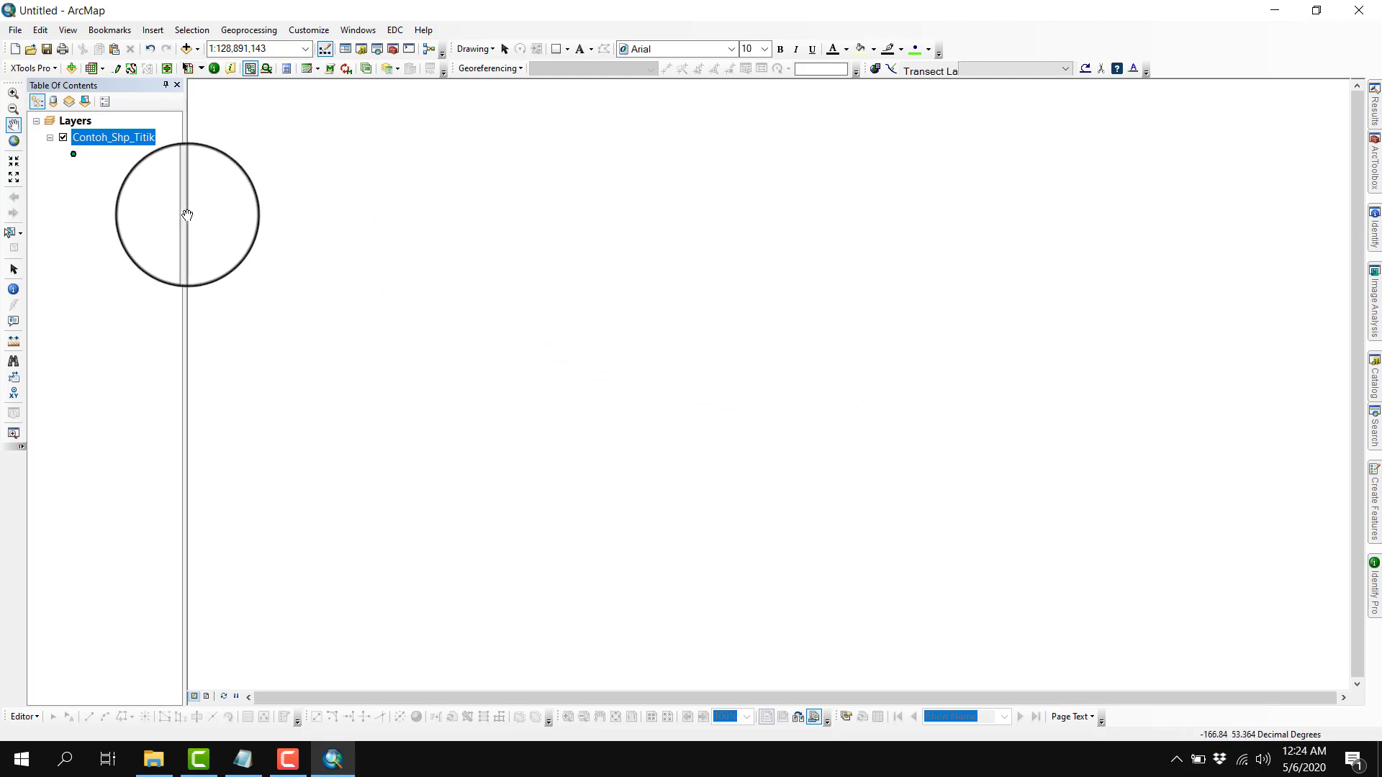
Start an edit session on the Contoh_Shp_Titik layer
{"action": "left_click", "coordinate": [26, 717]}
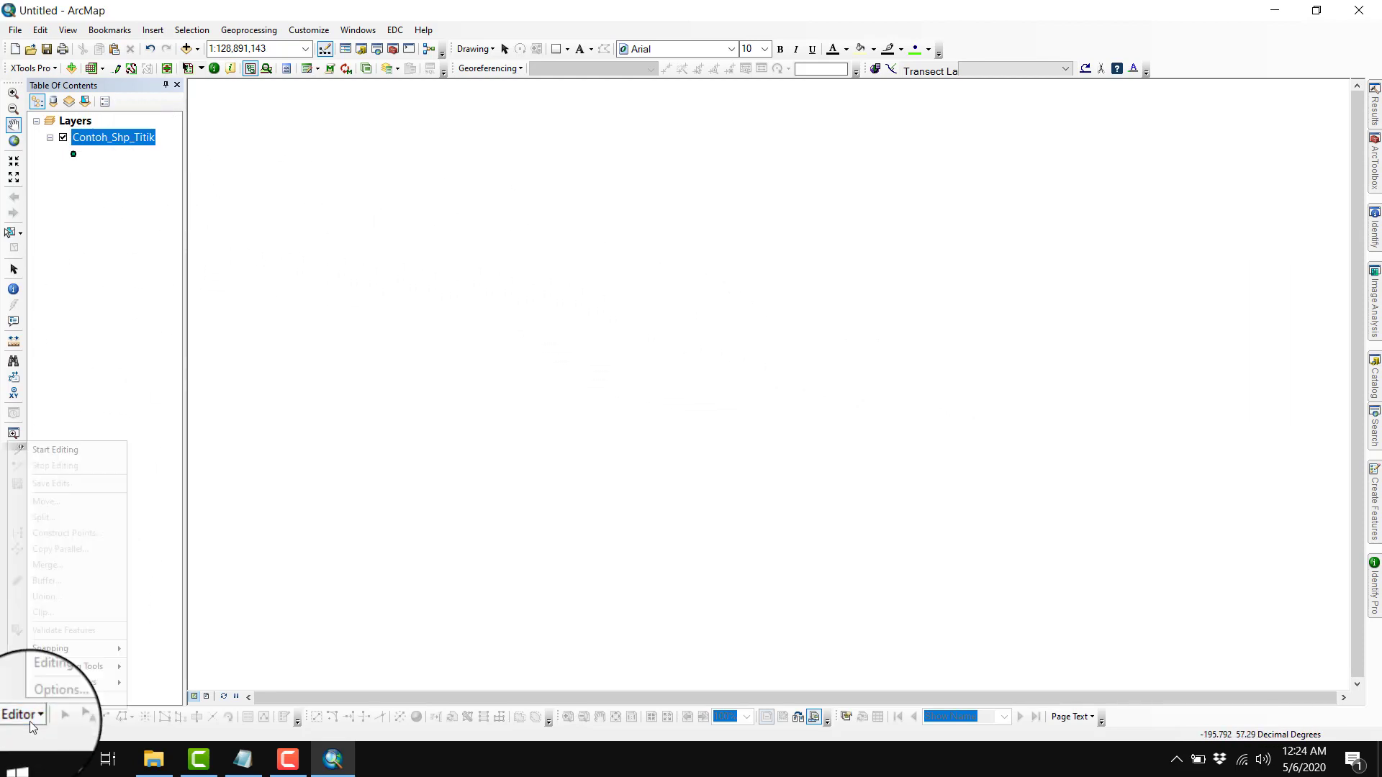
{"action": "left_click", "coordinate": [28, 715]}
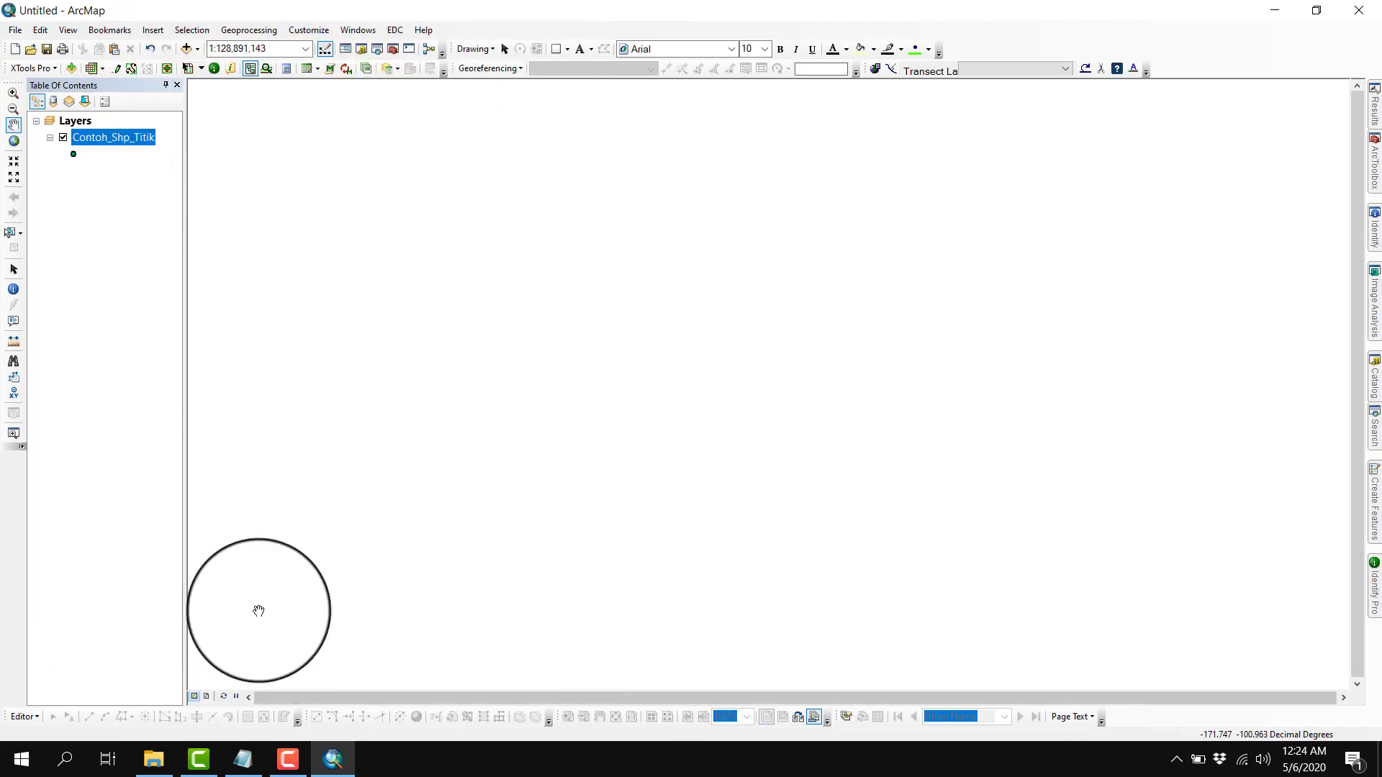
{"action": "left_click", "coordinate": [31, 718]}
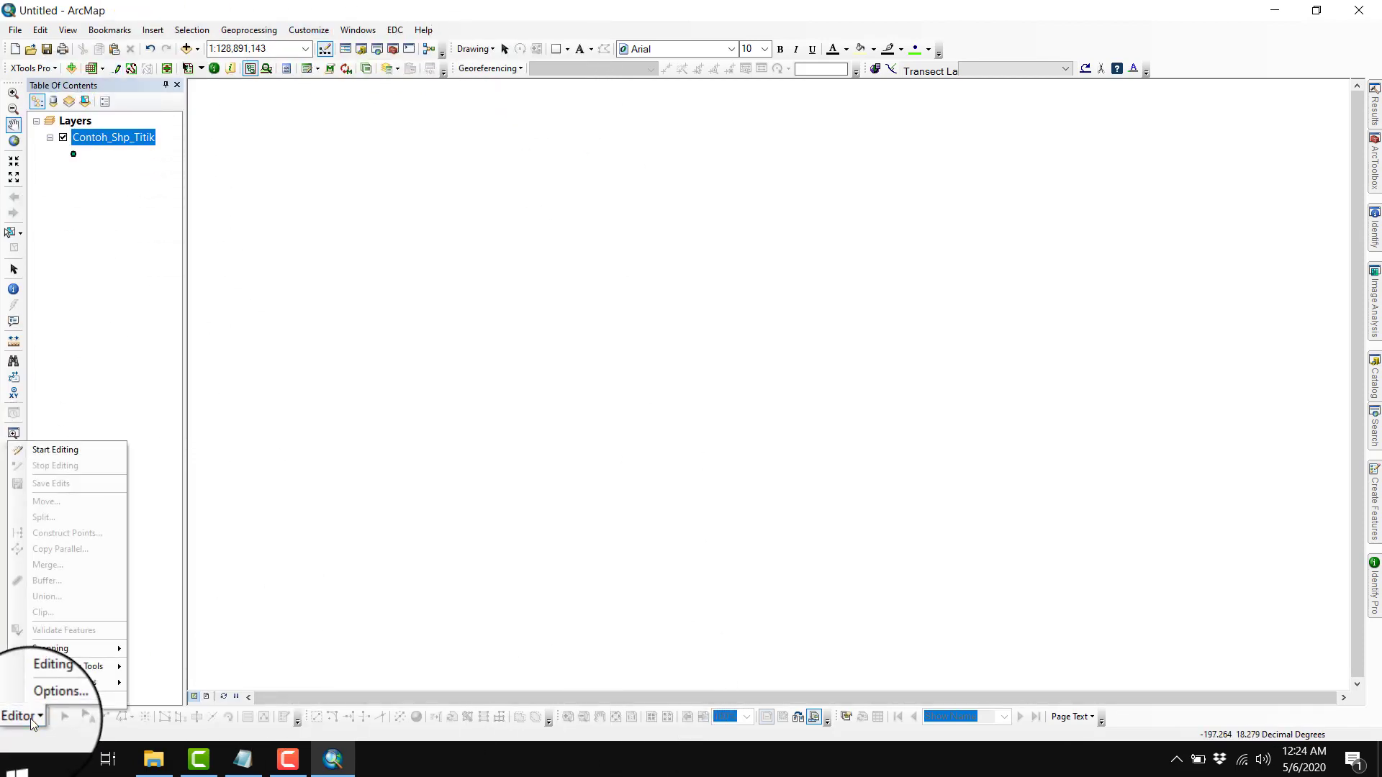
{"action": "left_click", "coordinate": [65, 451]}
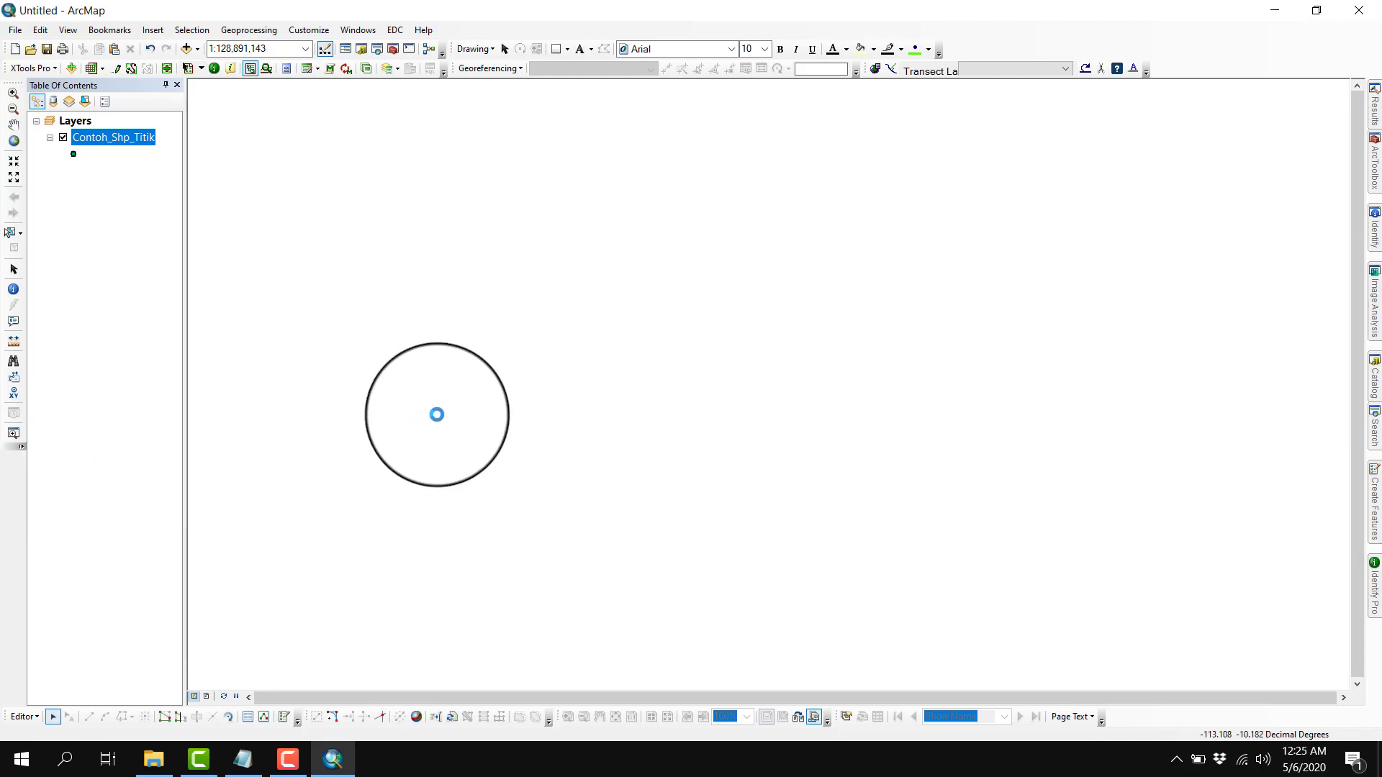
With the Contoh_Shp_Titik template and the Point construction tool, place six points in two rows of three on the map, and clear the selection
{"action": "left_click", "coordinate": [286, 719]}
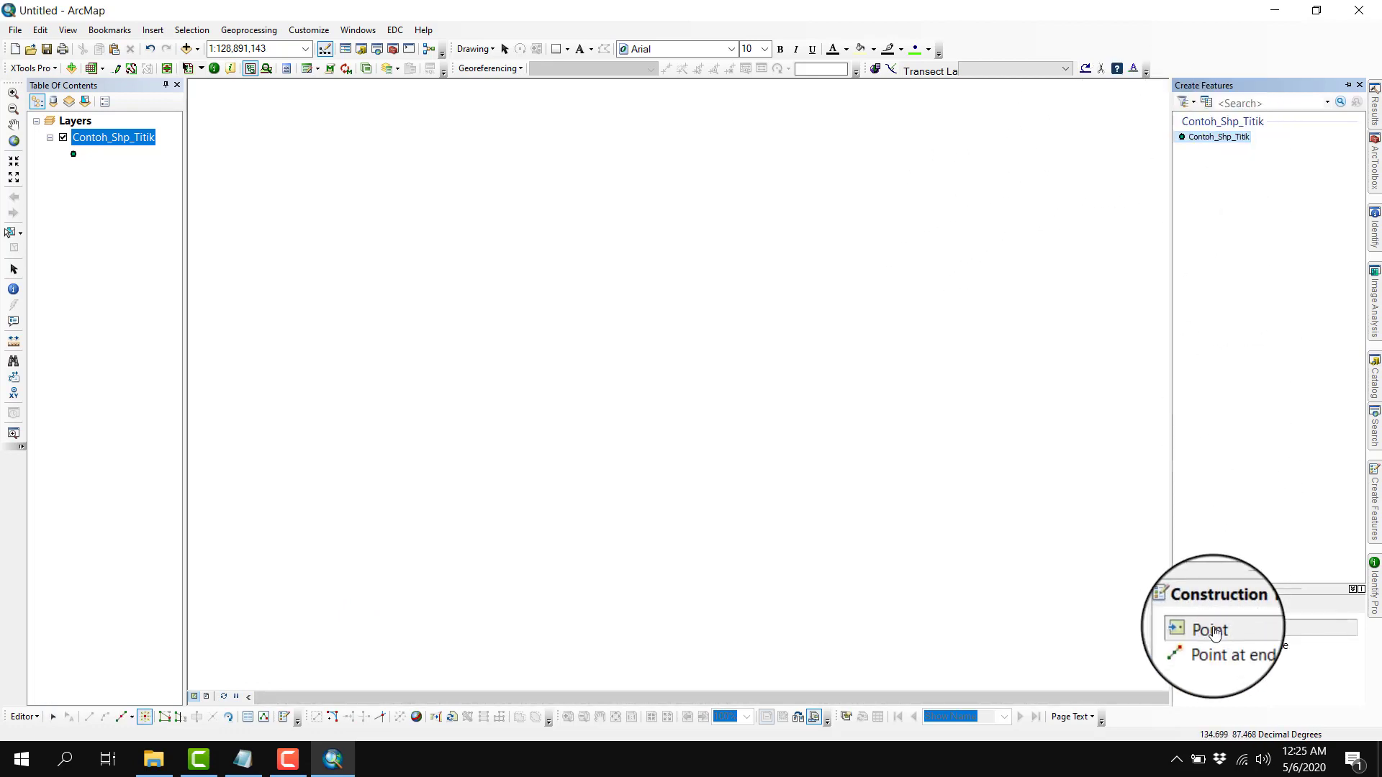
{"action": "left_click", "coordinate": [1216, 632]}
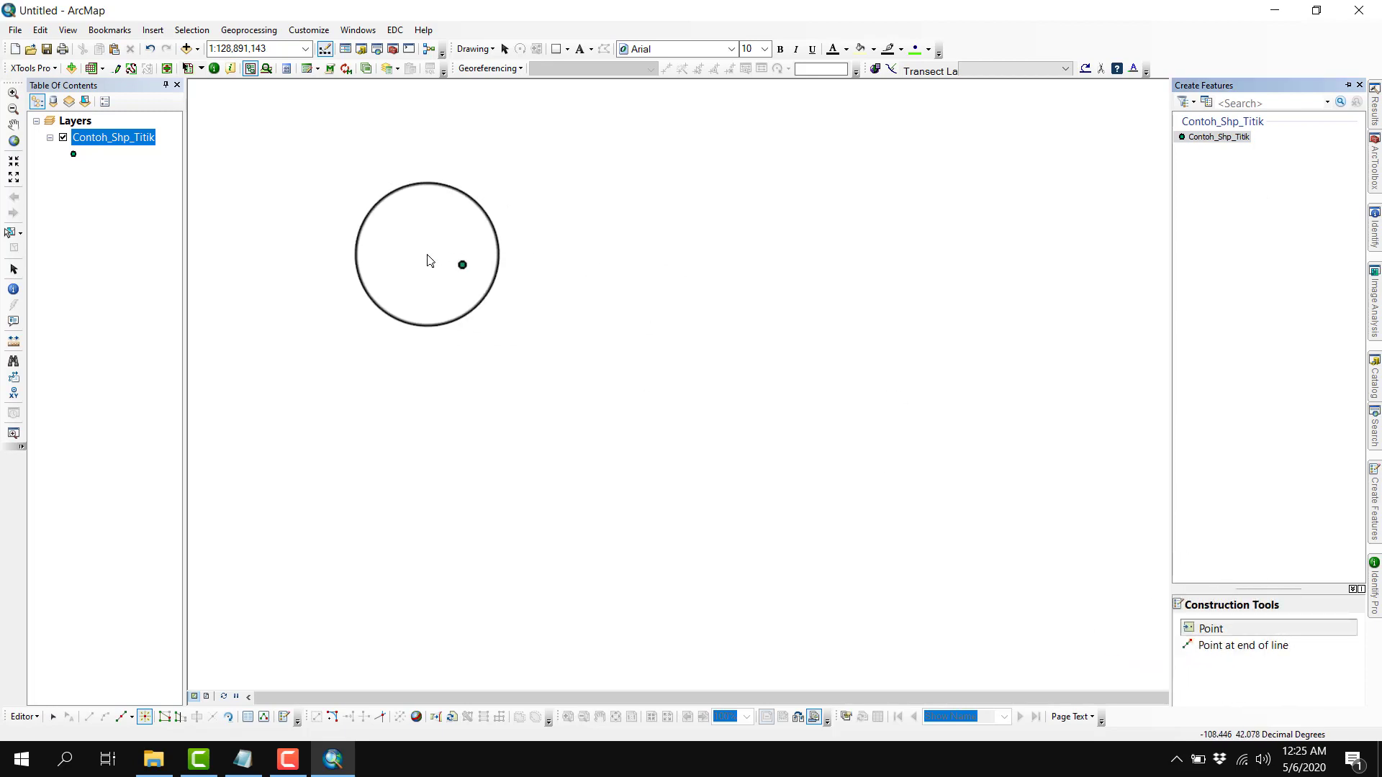
{"action": "left_click", "coordinate": [383, 214]}
{"action": "left_click", "coordinate": [527, 257]}
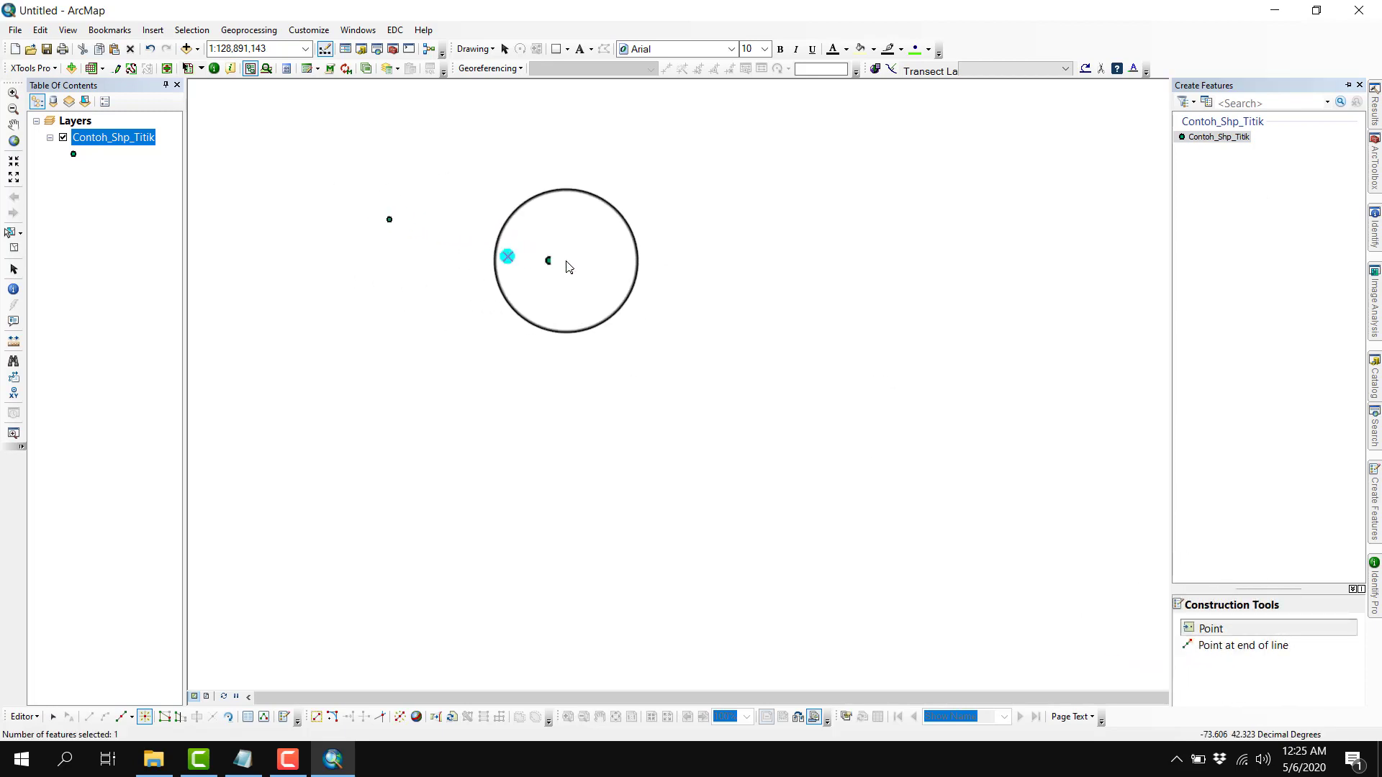
{"action": "left_click", "coordinate": [679, 248]}
{"action": "left_click", "coordinate": [548, 370]}
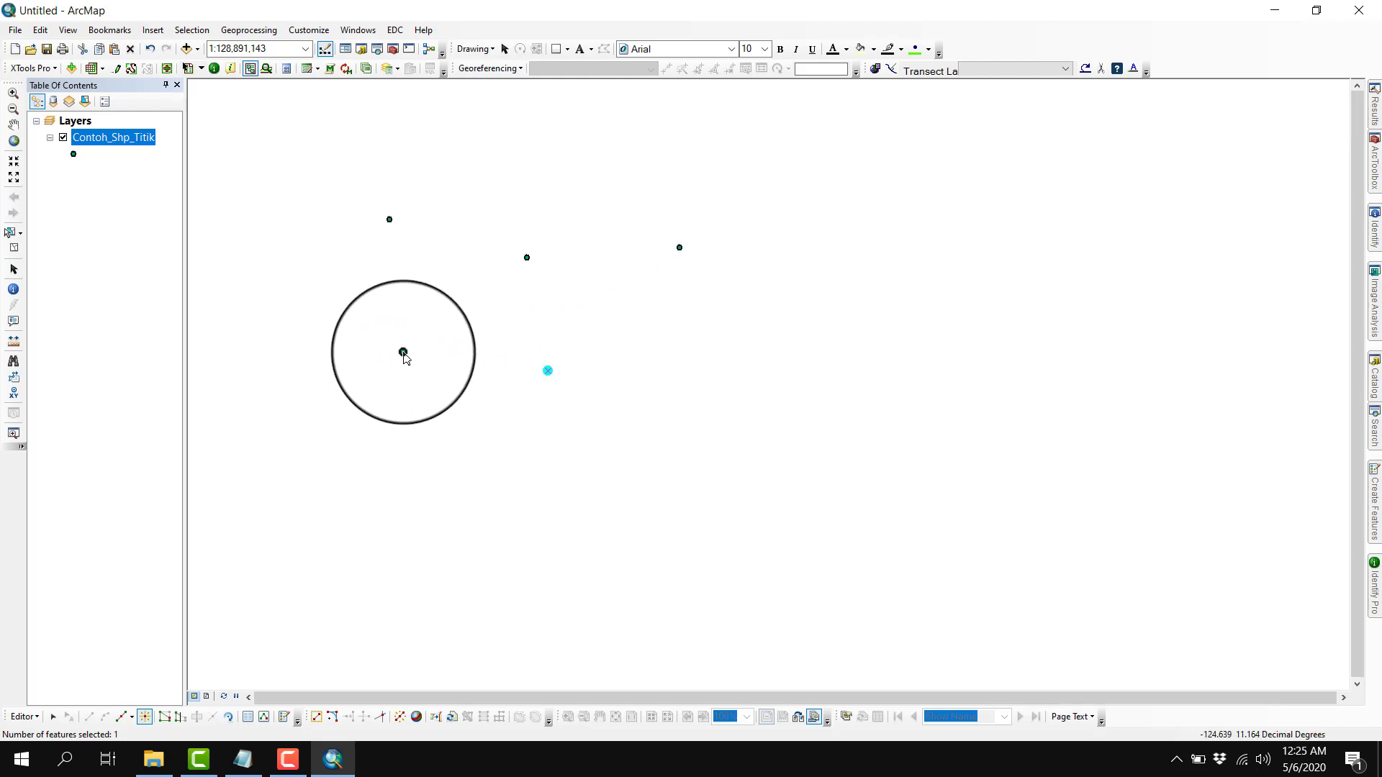
{"action": "left_click", "coordinate": [403, 351]}
{"action": "left_click", "coordinate": [670, 358]}
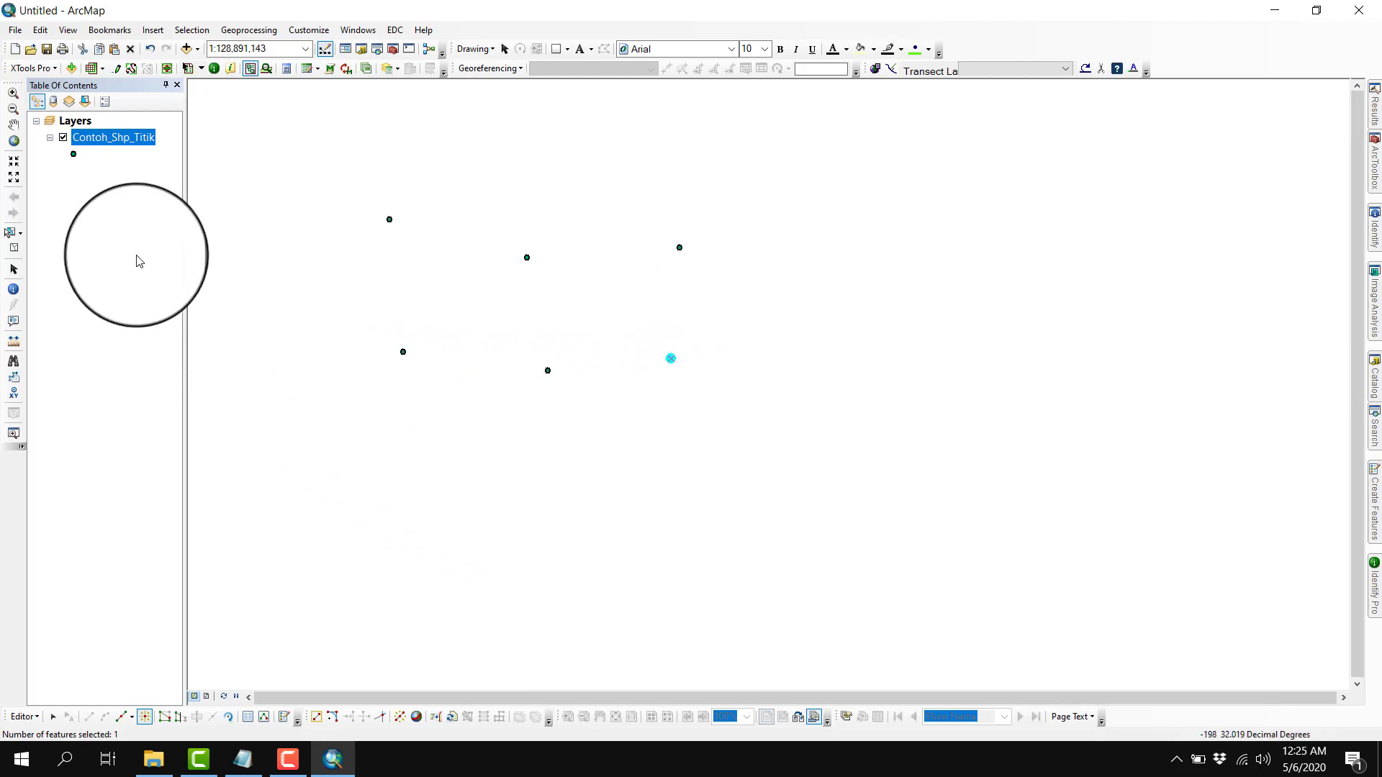
{"action": "left_click", "coordinate": [14, 249]}
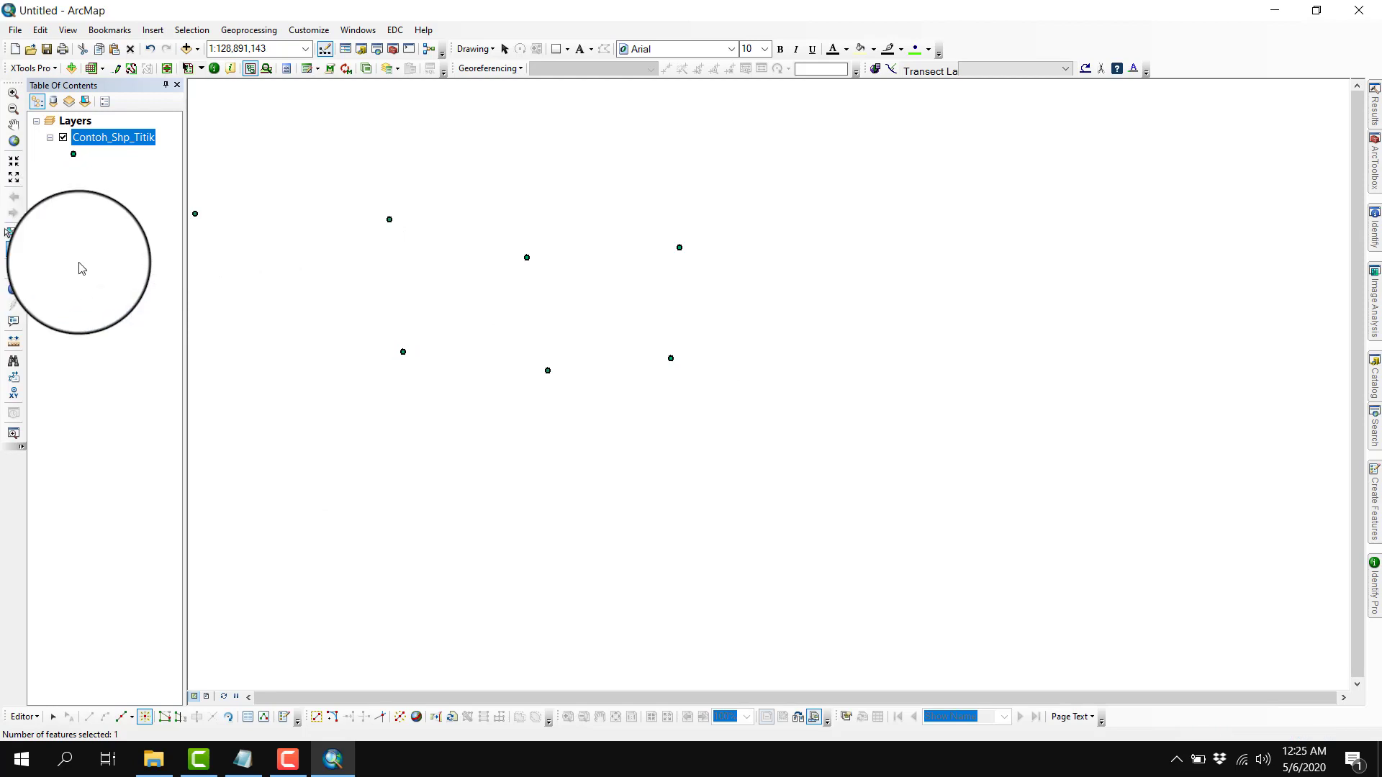
Add a point to the right of the six existing points with the Point at end of line construction tool, and clear the selection
{"action": "left_click", "coordinate": [285, 720]}
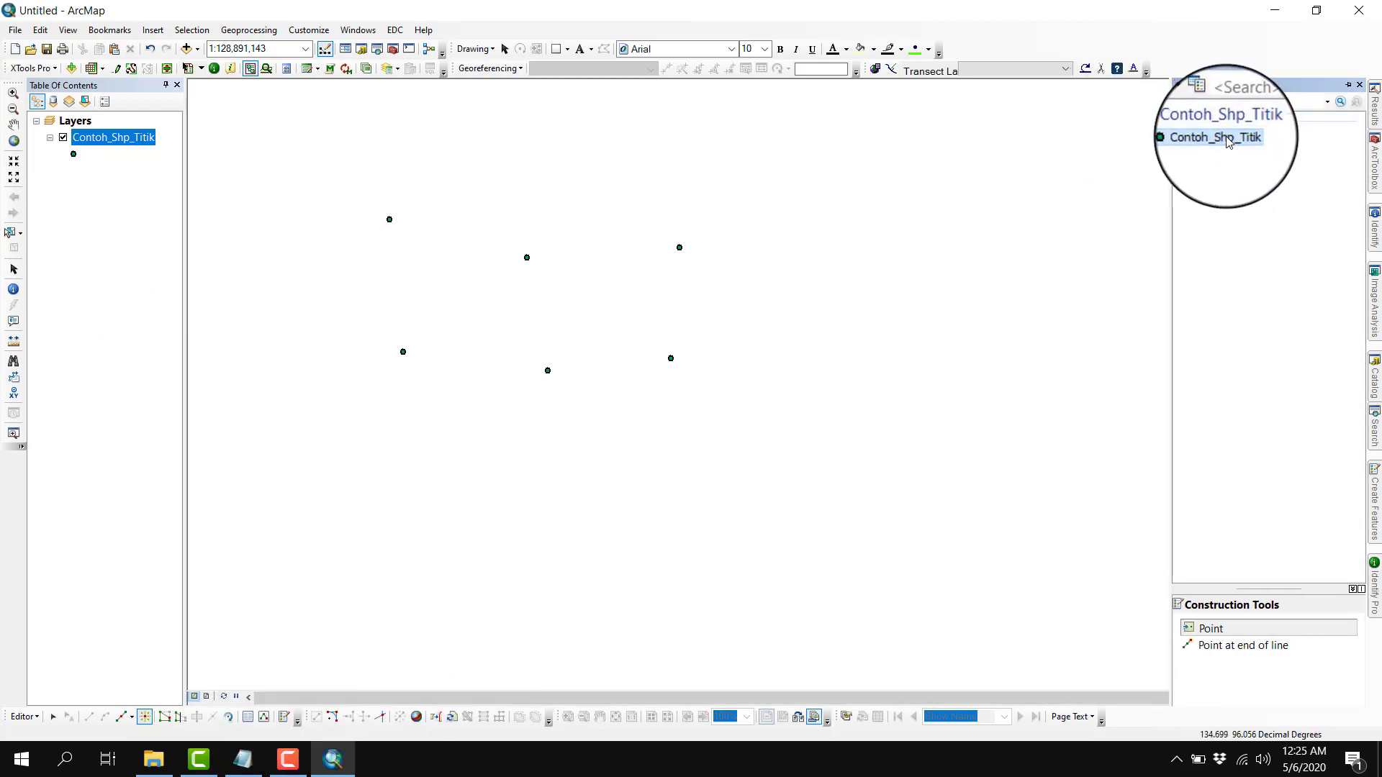
{"action": "left_click", "coordinate": [1282, 648]}
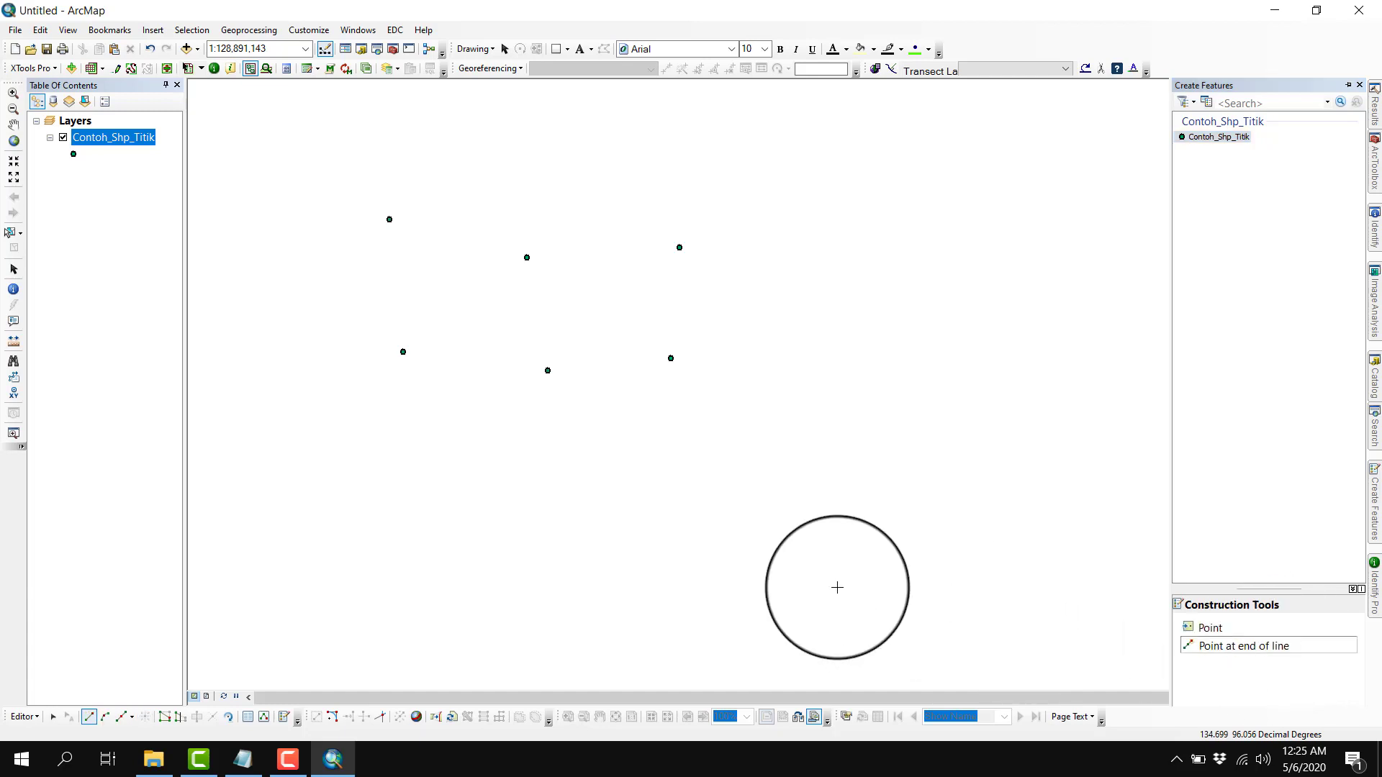
{"action": "left_click", "coordinate": [452, 470]}
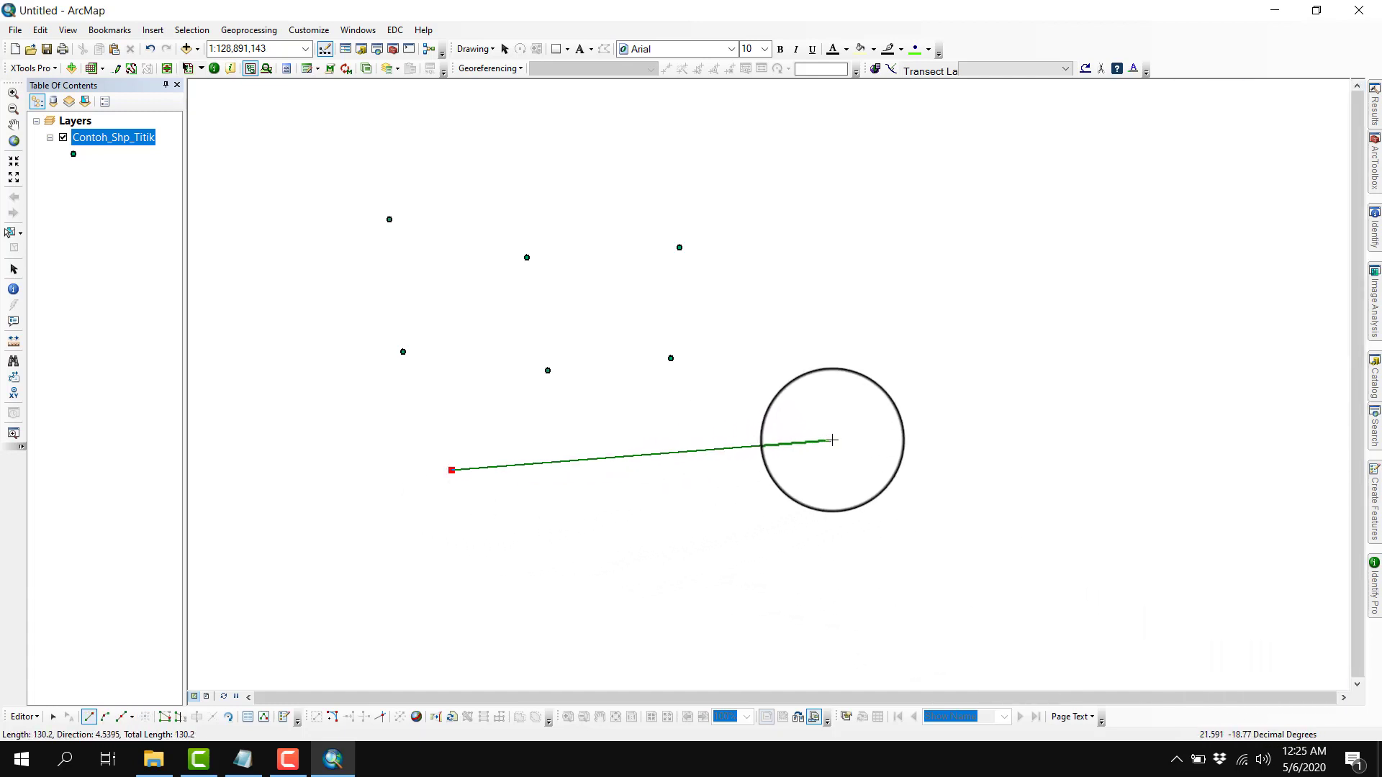
{"action": "left_click", "coordinate": [833, 440]}
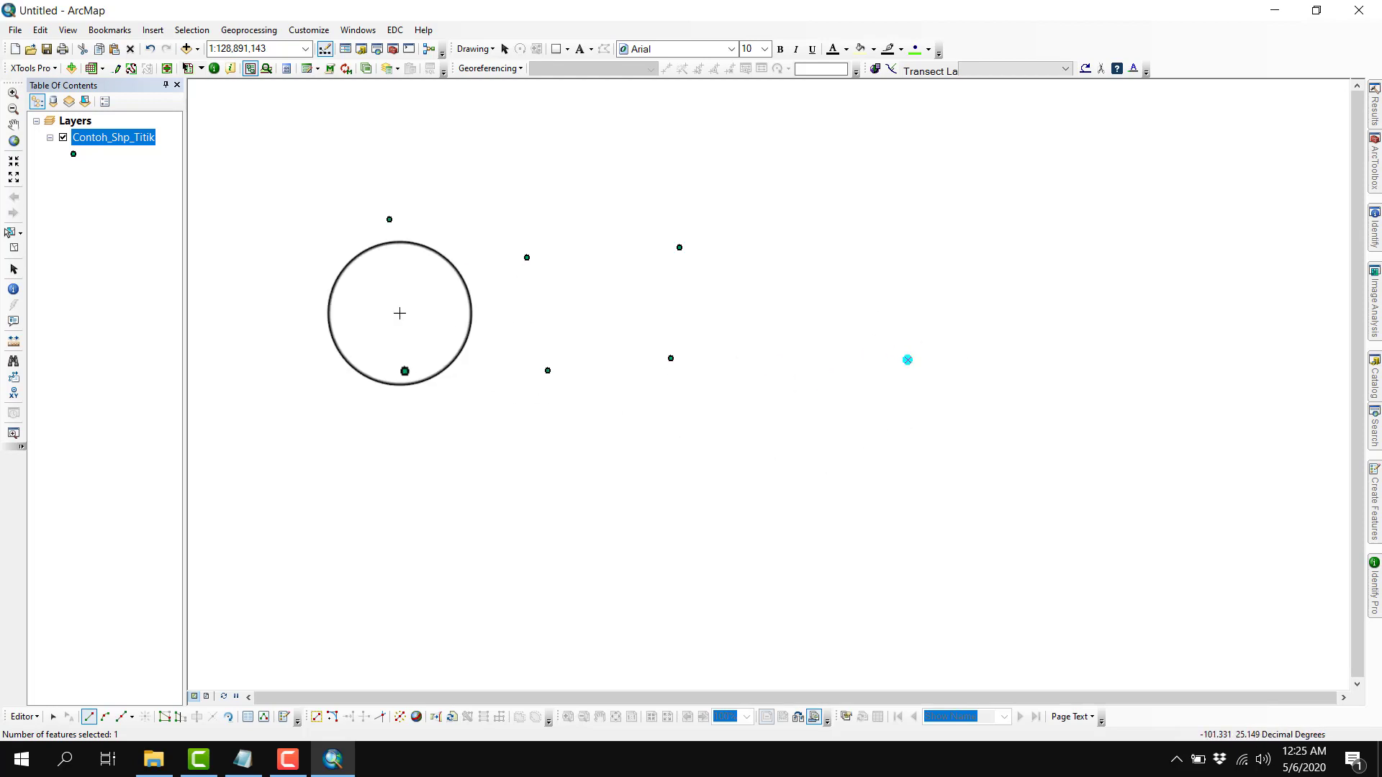
{"action": "left_click", "coordinate": [14, 247]}
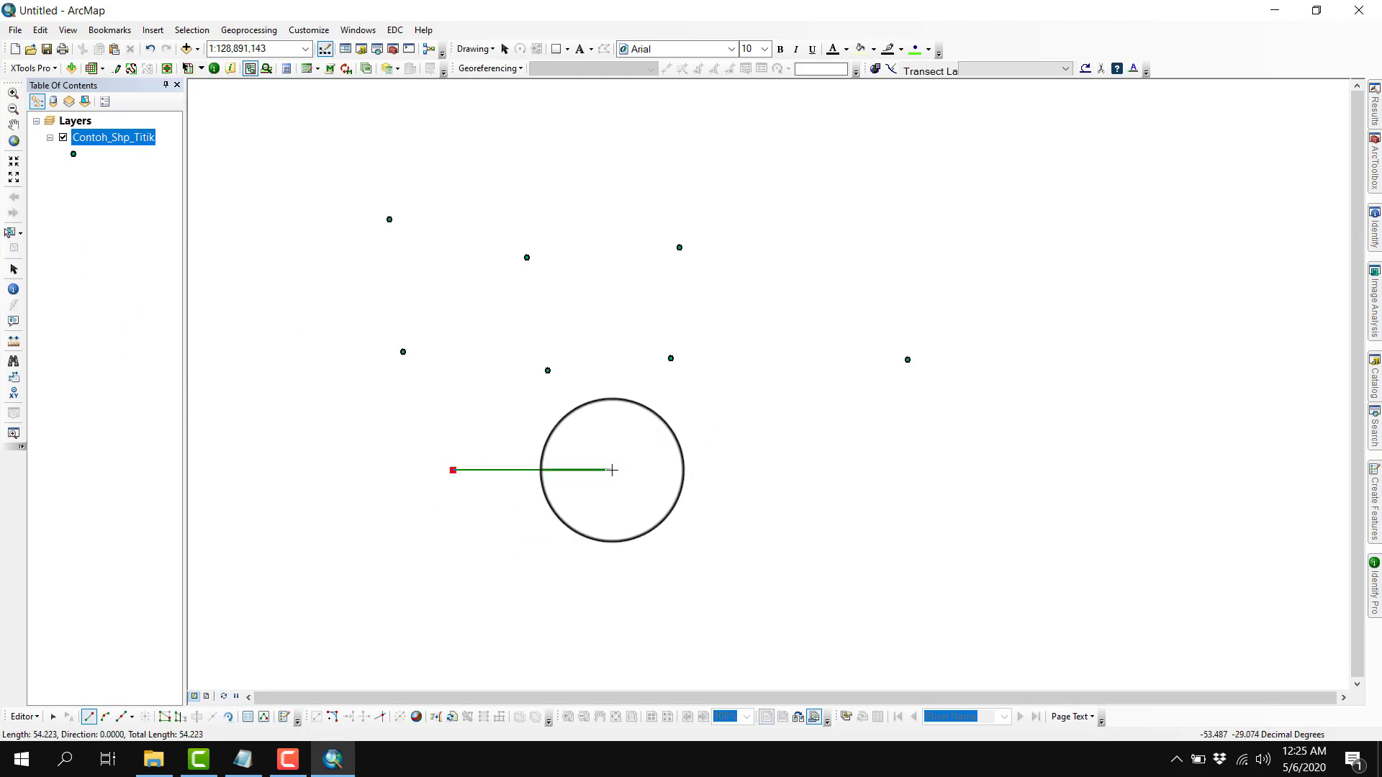
Constrain the line started below the points to direction 0 and length 50, and finish the sketch to place a point at its end
{"action": "right_click", "coordinate": [612, 470]}
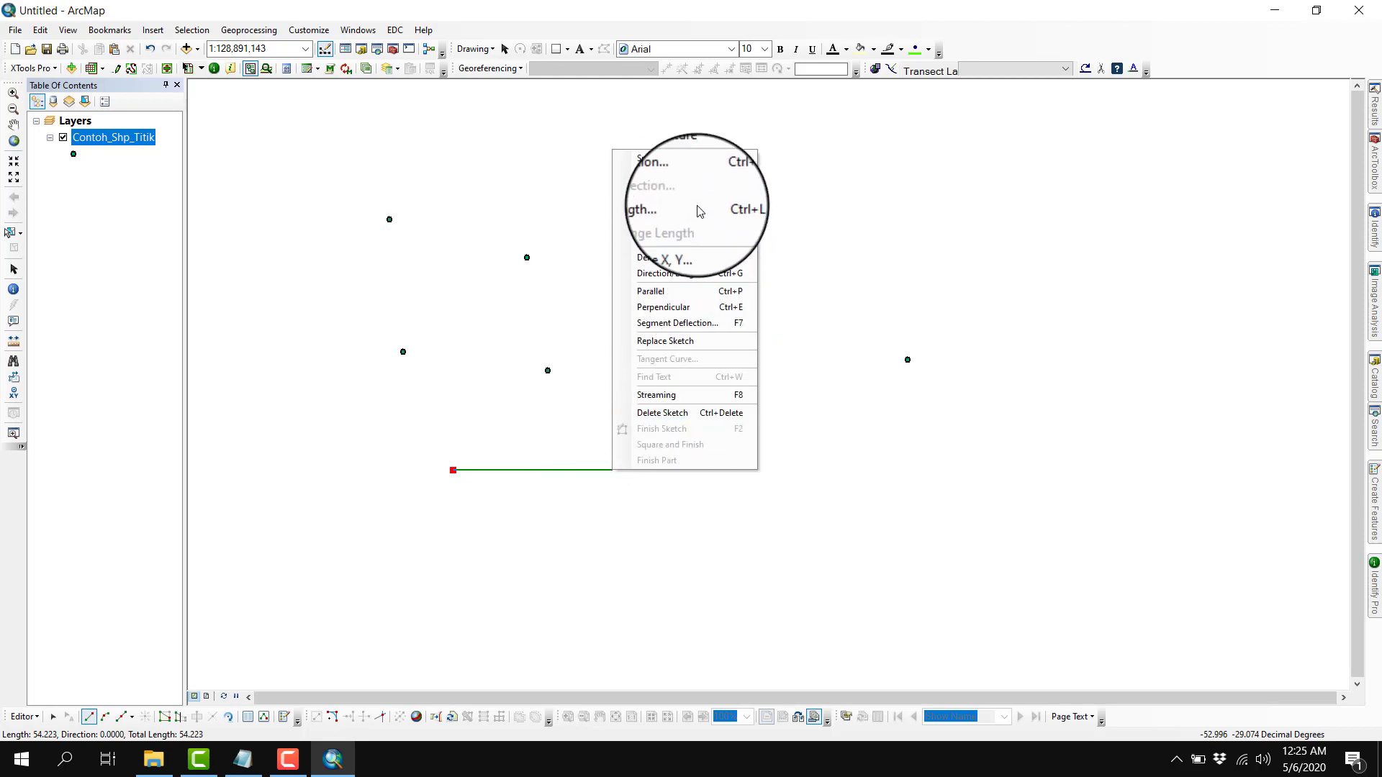
{"action": "left_click", "coordinate": [699, 179]}
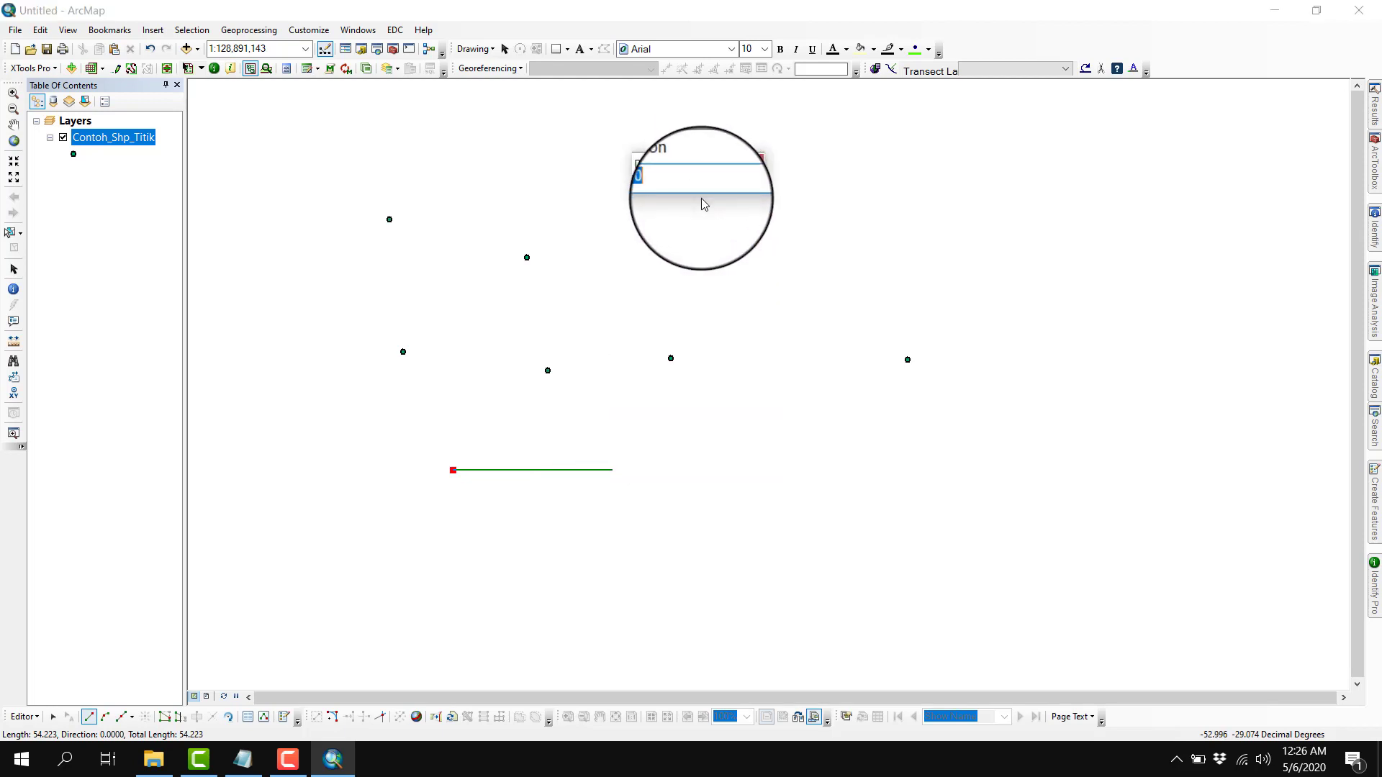
{"action": "type", "text": "0"}
{"action": "key", "text": "Return"}
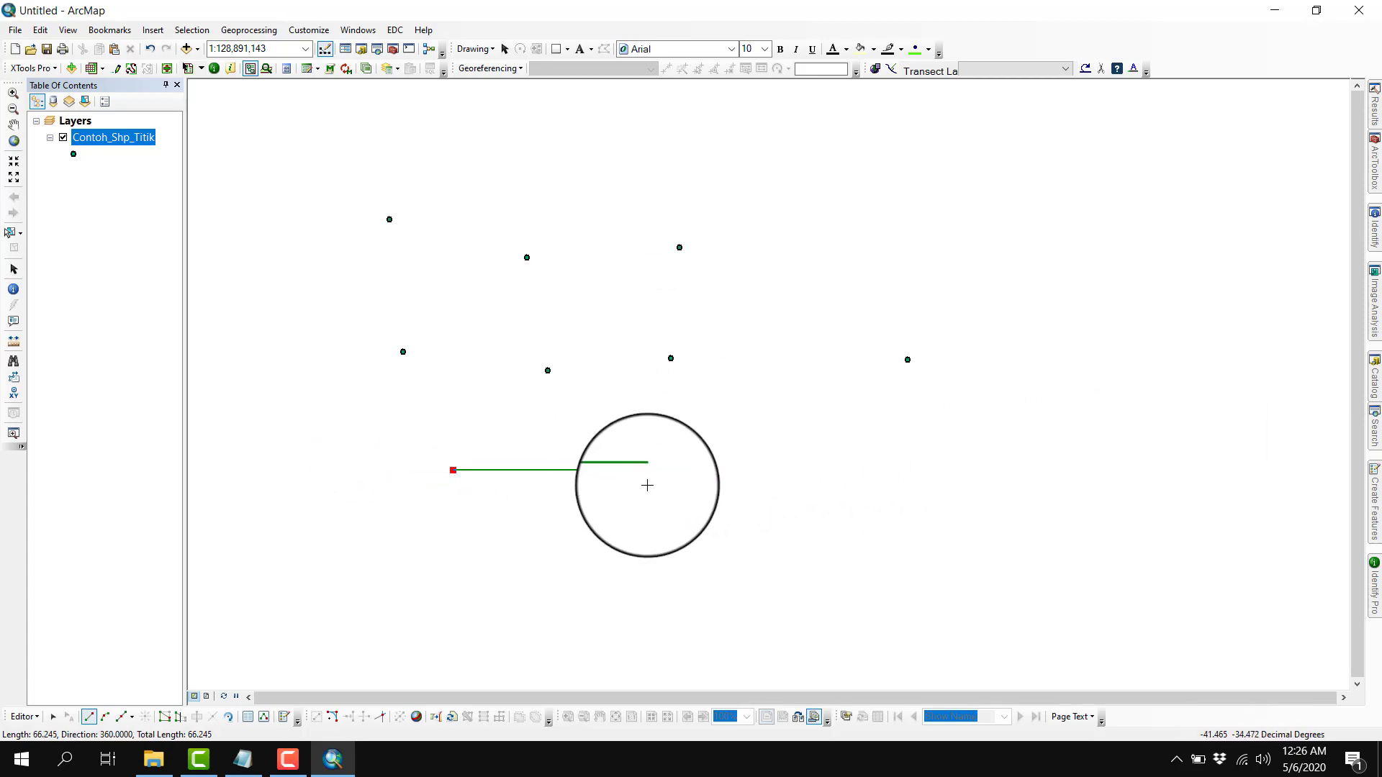
{"action": "right_click", "coordinate": [633, 472]}
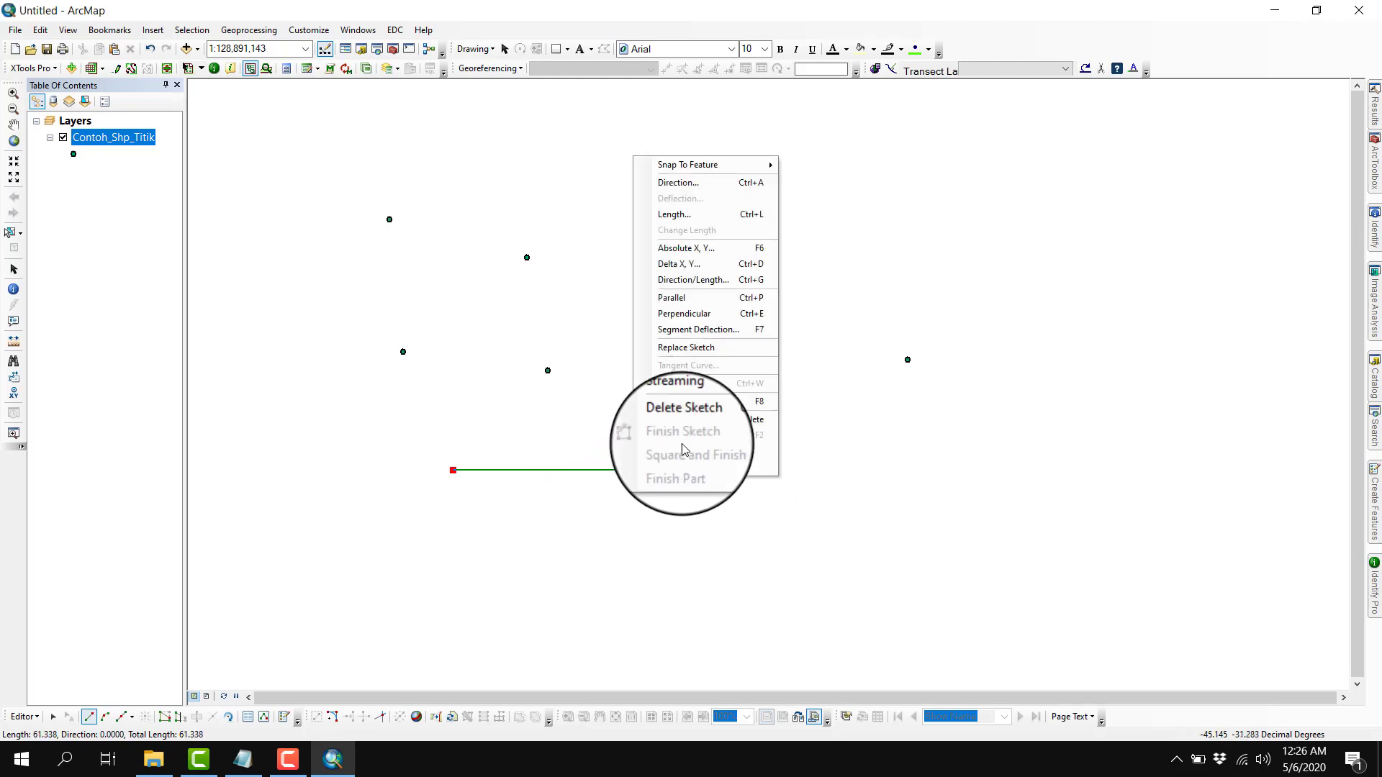
{"action": "left_click", "coordinate": [695, 217]}
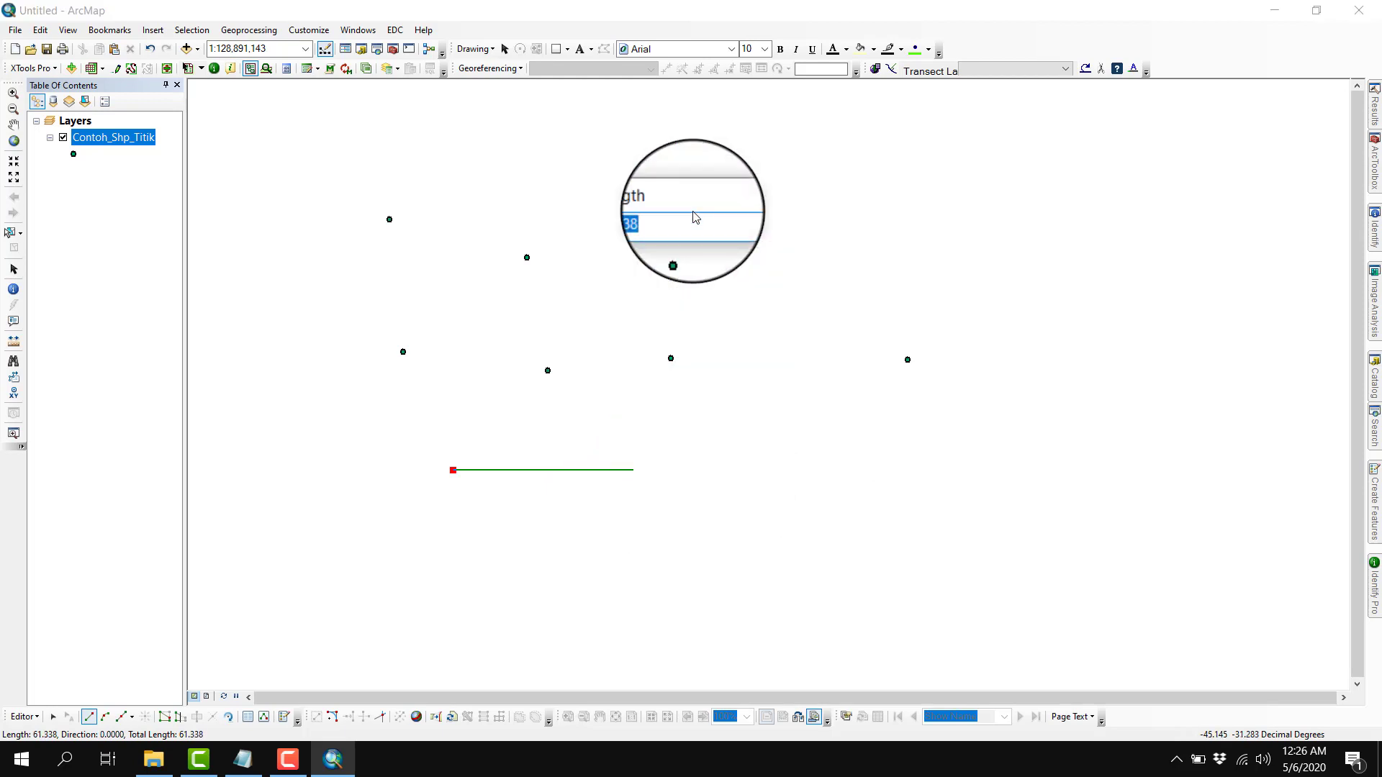
{"action": "type", "text": "50"}
{"action": "key", "text": "Return"}
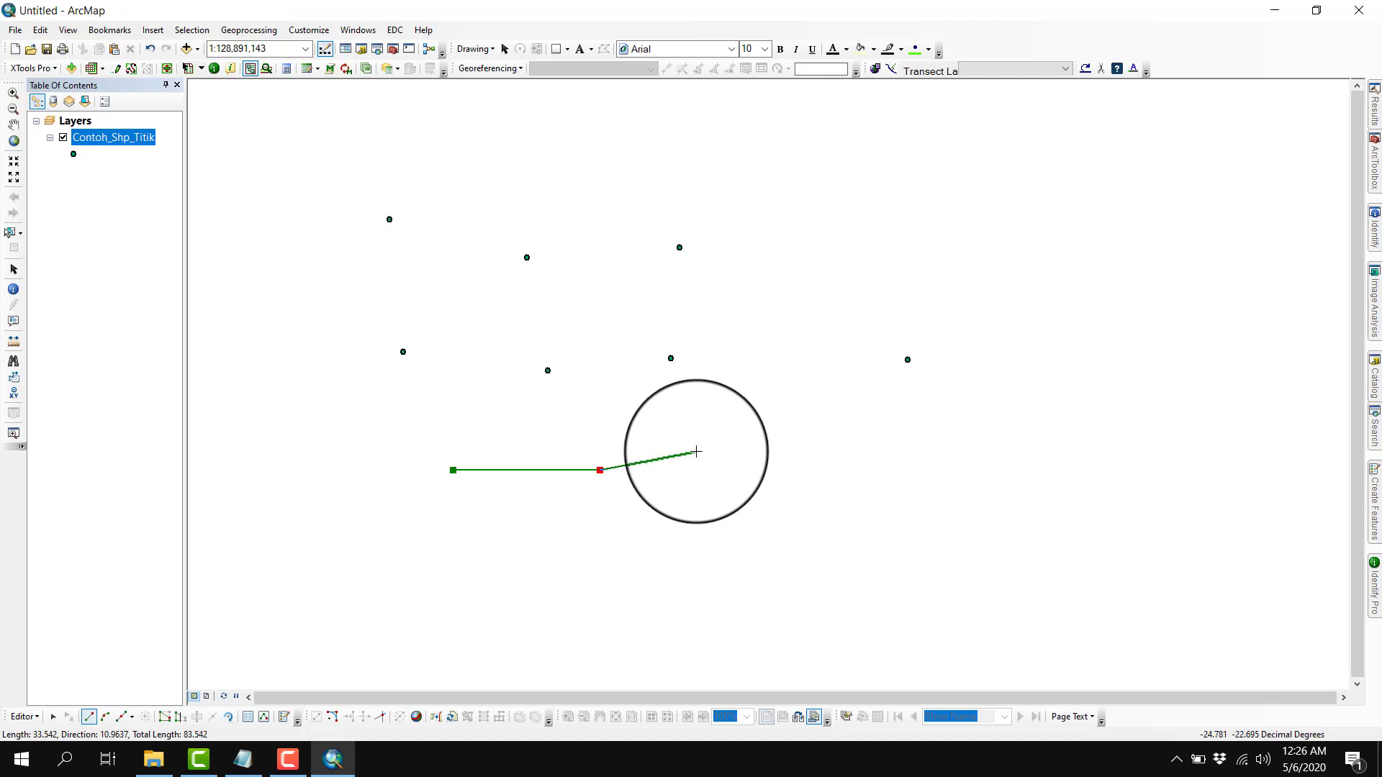
{"action": "right_click", "coordinate": [697, 452]}
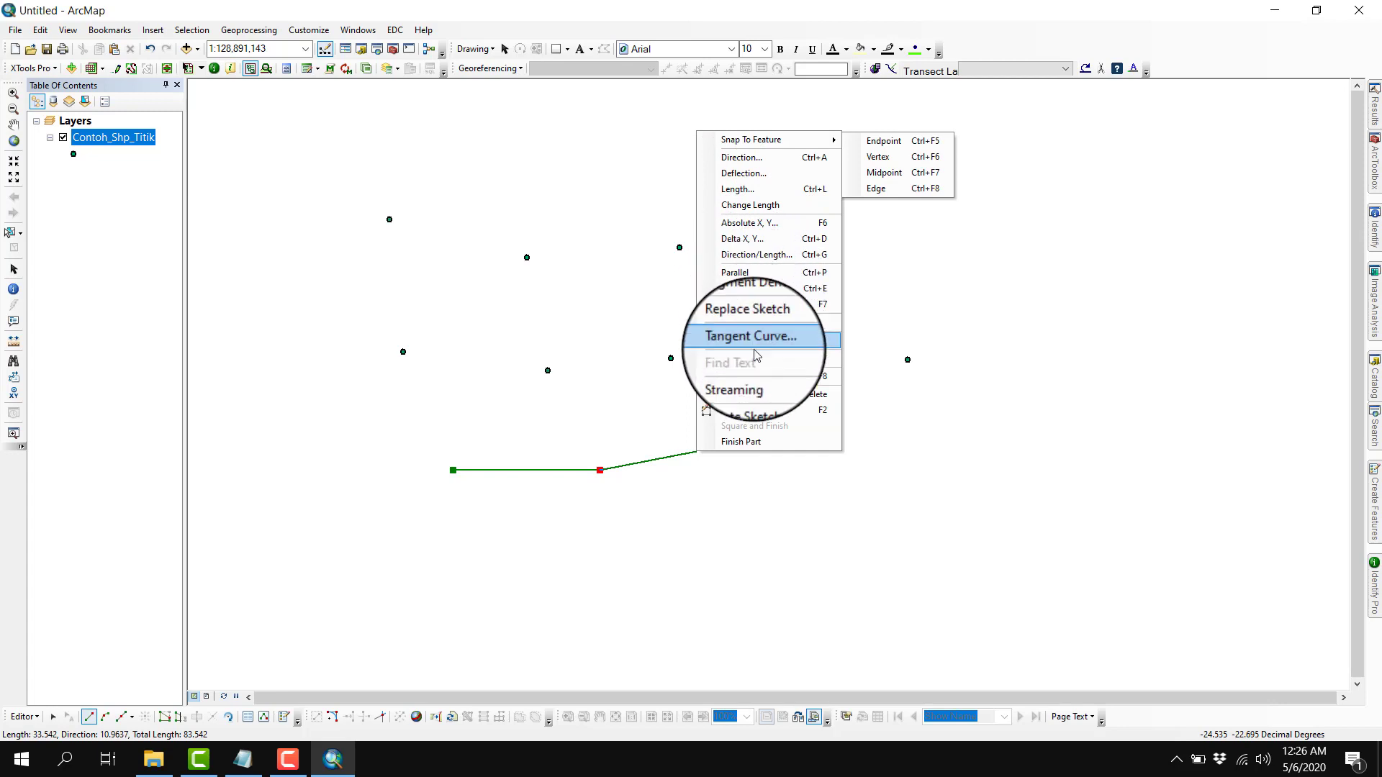
{"action": "left_click", "coordinate": [750, 410]}
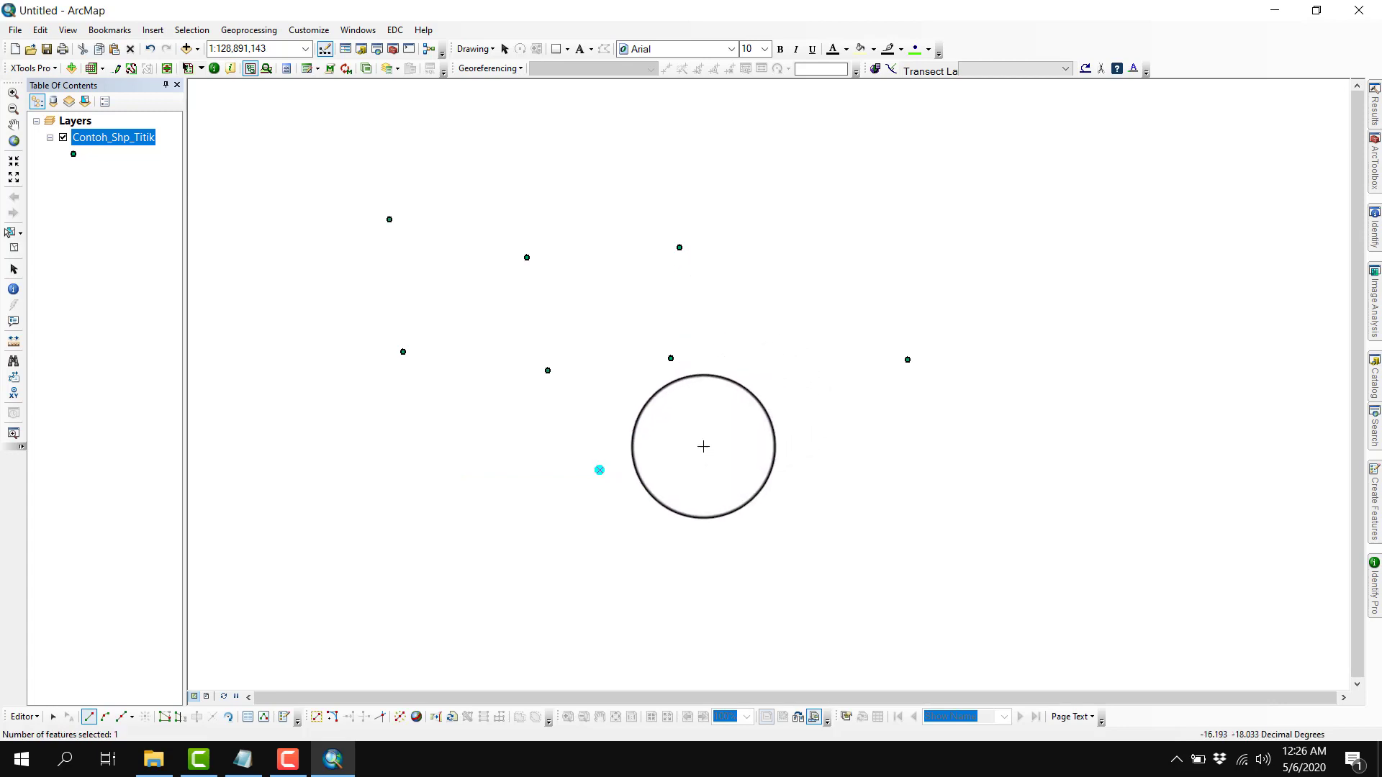
From the newly placed point, sketch a horizontal line of length 50 to the right, finish it to add an end point, and clear the selection
{"action": "left_click", "coordinate": [600, 472]}
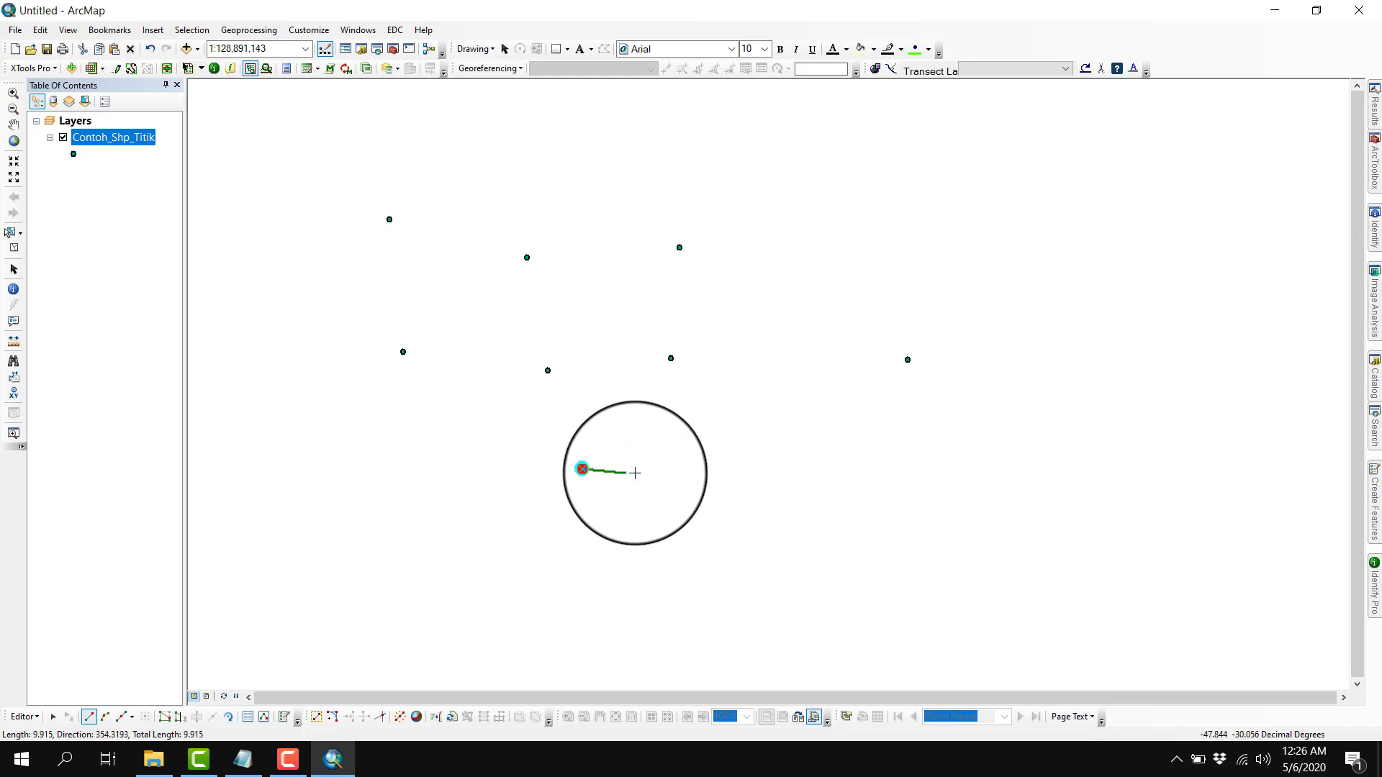
{"action": "right_click", "coordinate": [744, 473]}
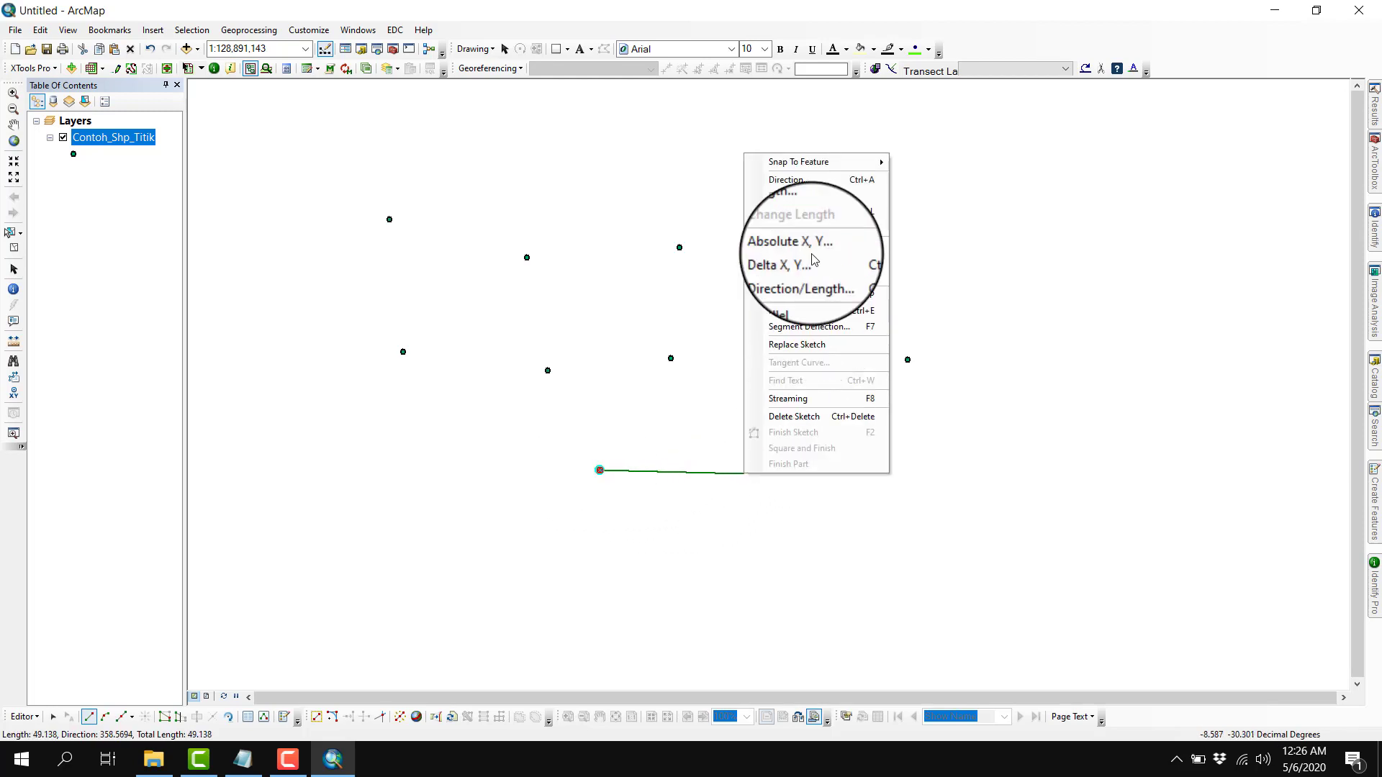
{"action": "left_click", "coordinate": [797, 208]}
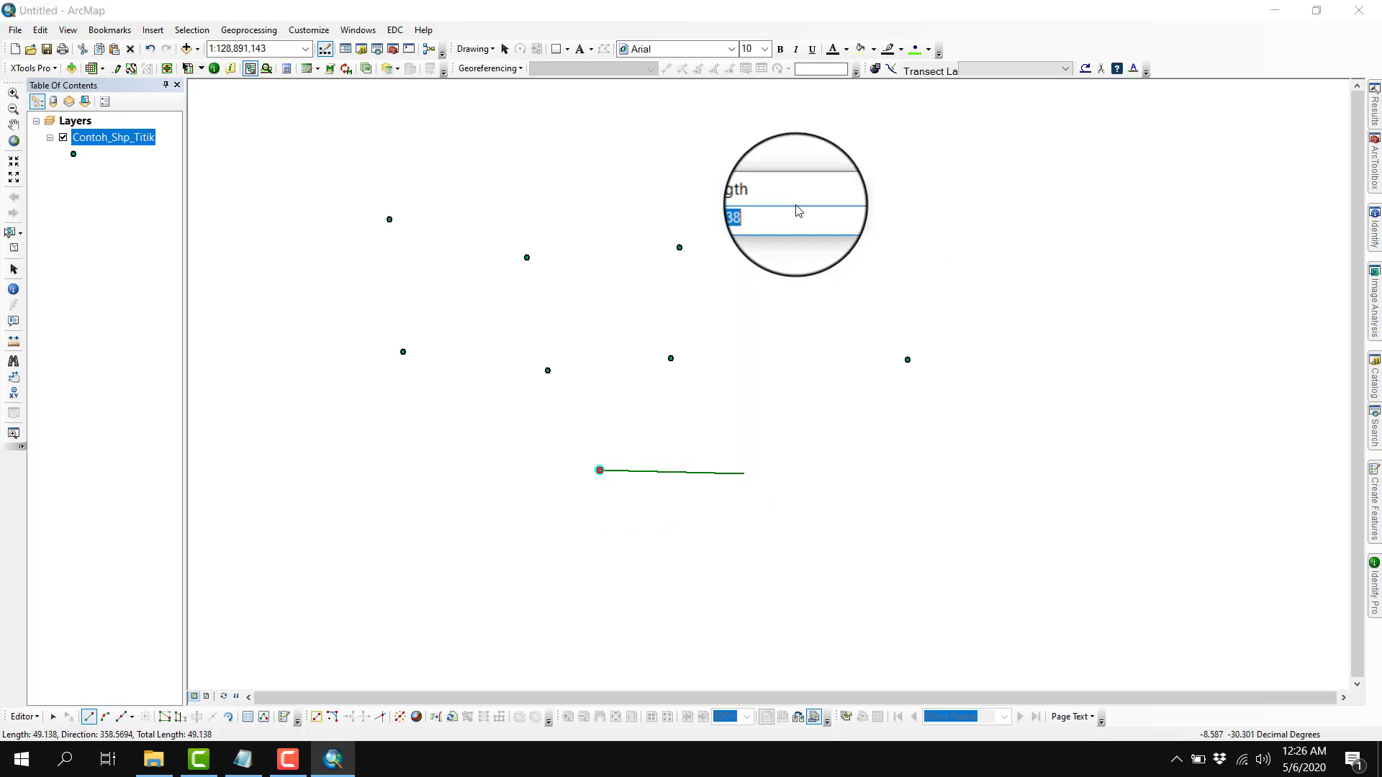
{"action": "key", "text": "Return"}
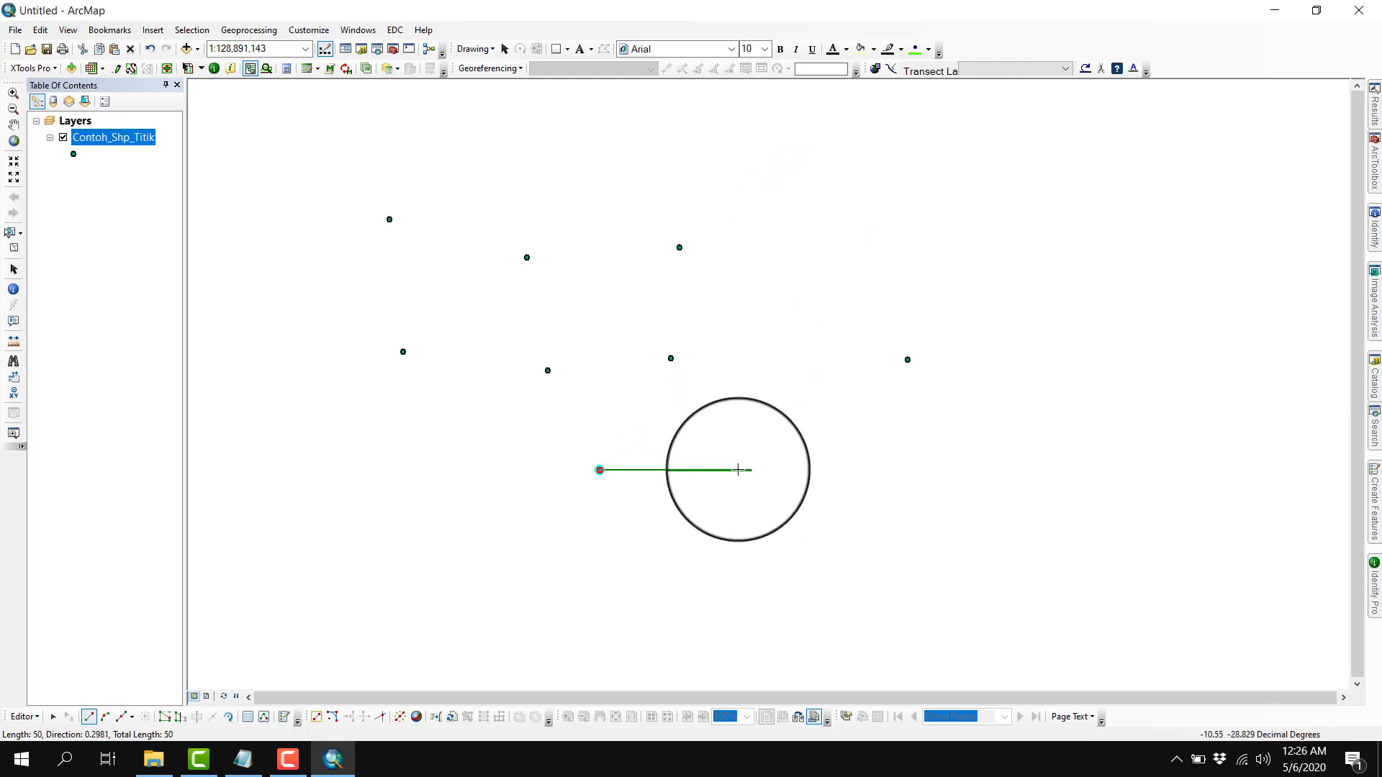
{"action": "right_click", "coordinate": [738, 469]}
{"action": "left_click", "coordinate": [806, 186]}
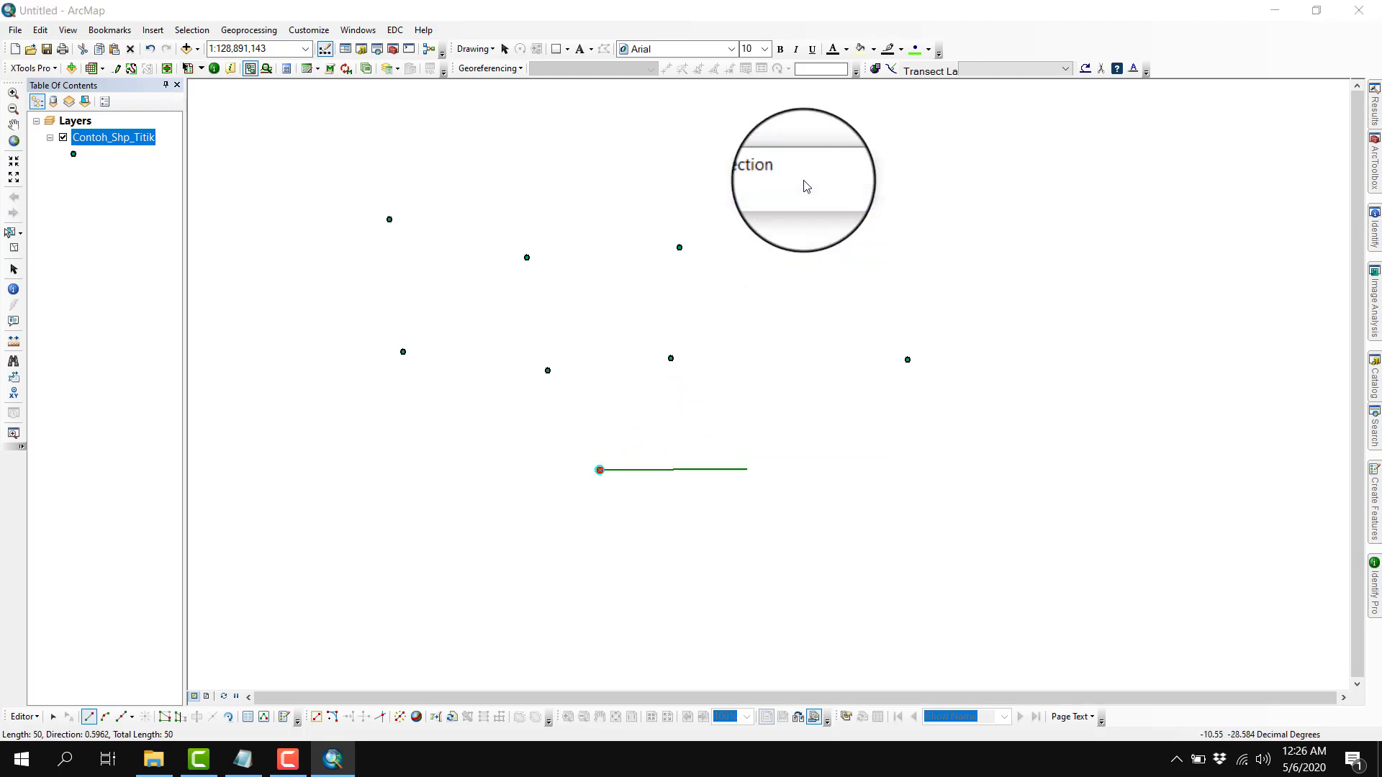
{"action": "key", "text": "Return"}
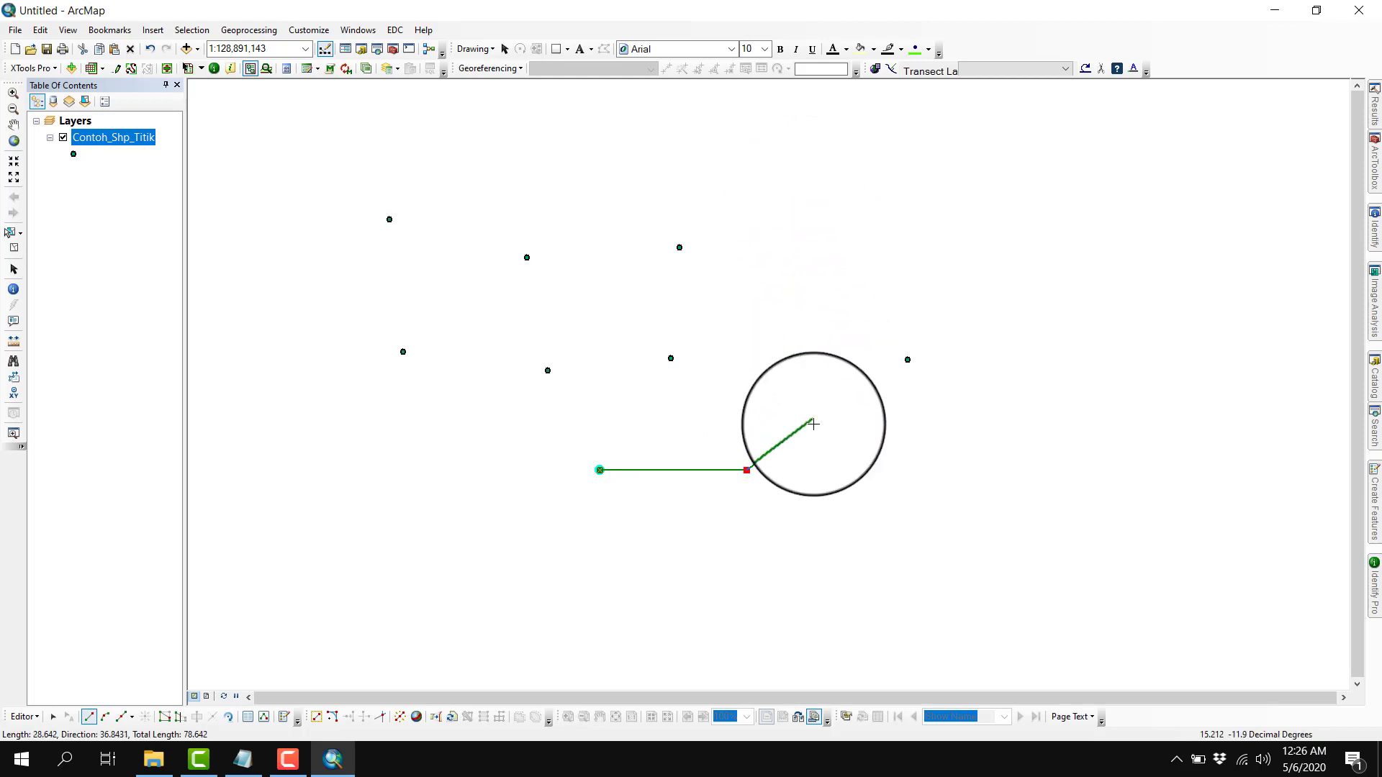
{"action": "right_click", "coordinate": [746, 469]}
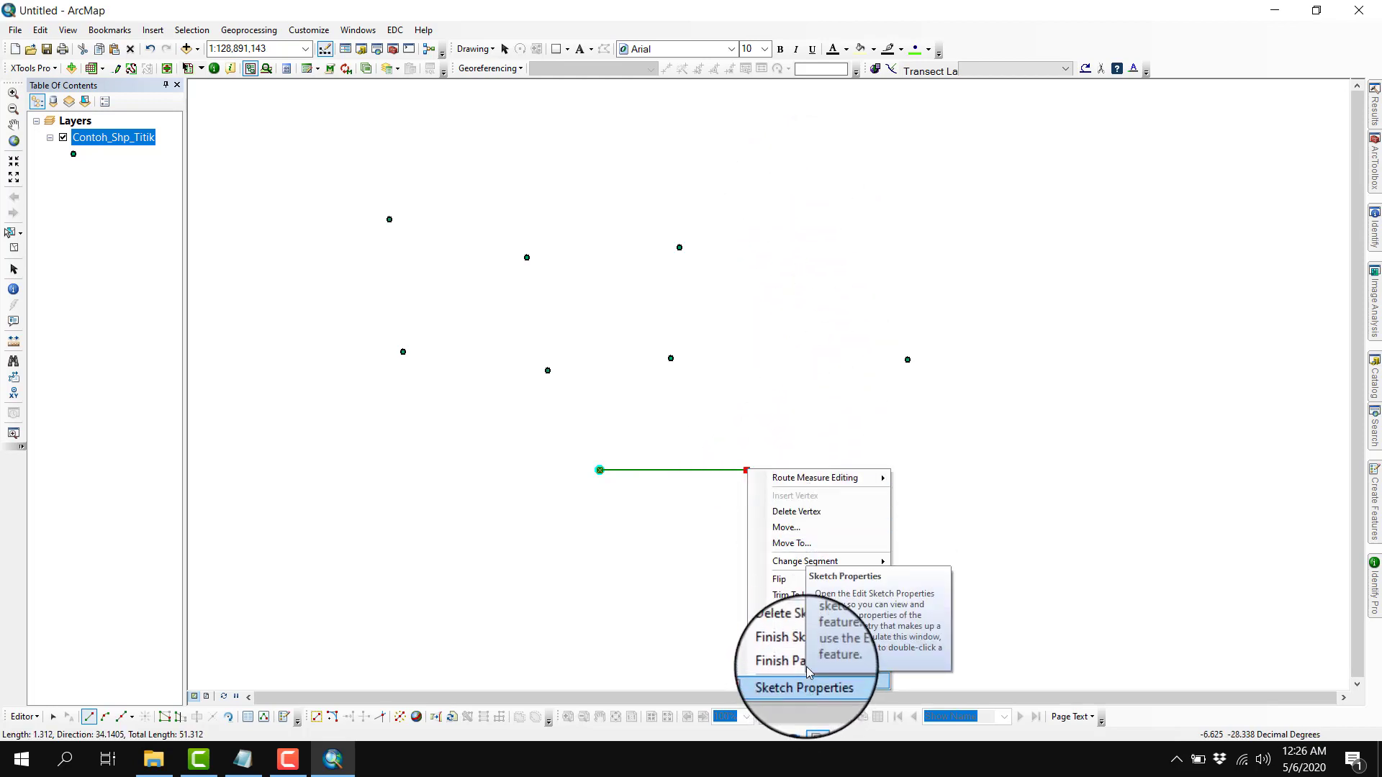
{"action": "left_click", "coordinate": [792, 650]}
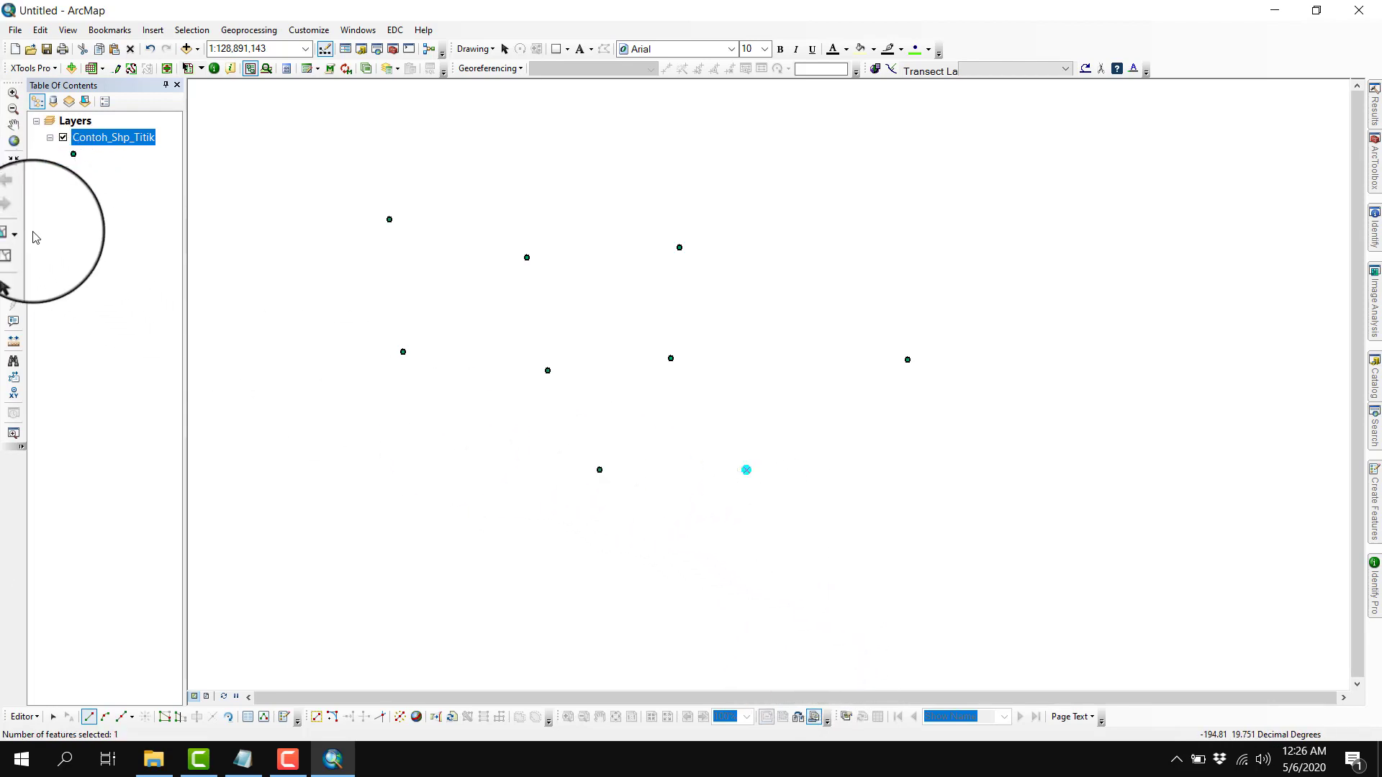
{"action": "left_click", "coordinate": [14, 248]}
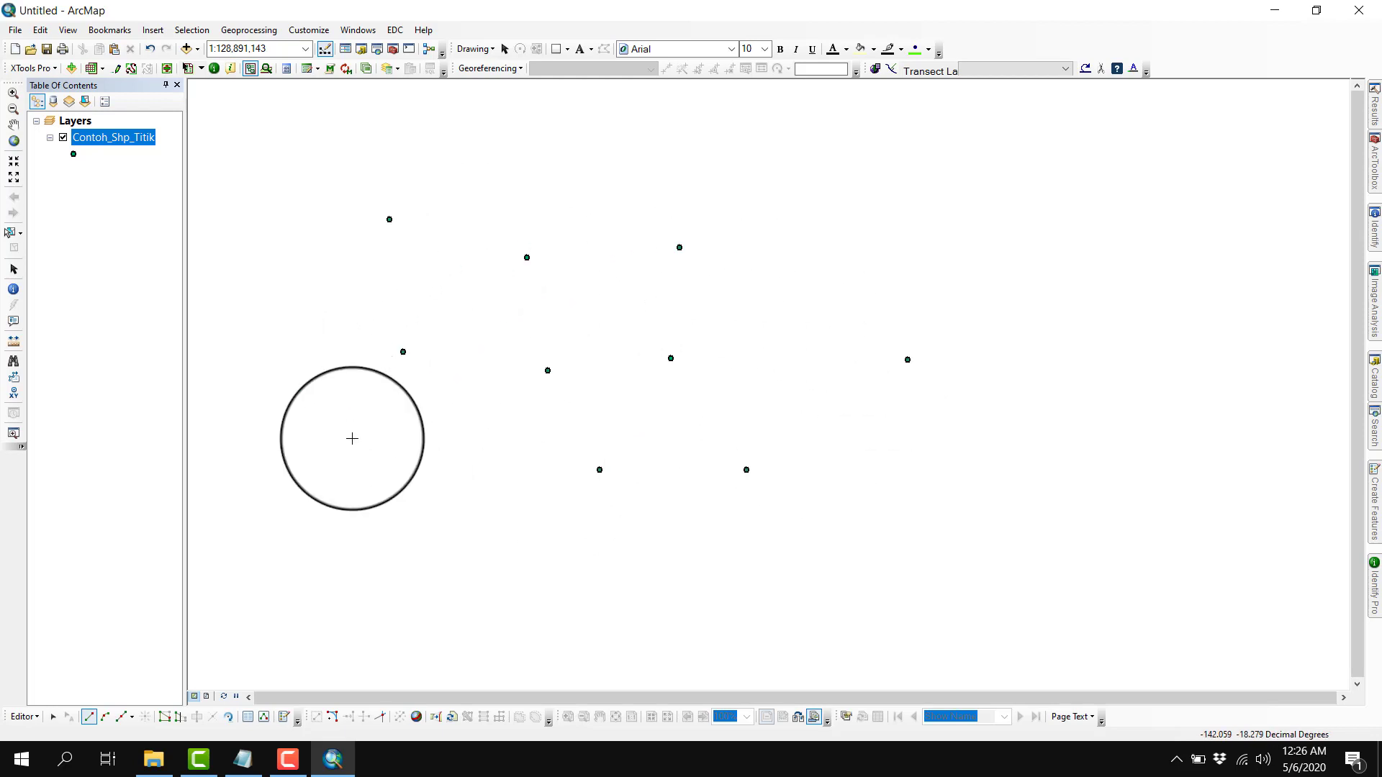
Stop editing the Contoh_Shp_Titik layer and save the edits
{"action": "left_click", "coordinate": [53, 716]}
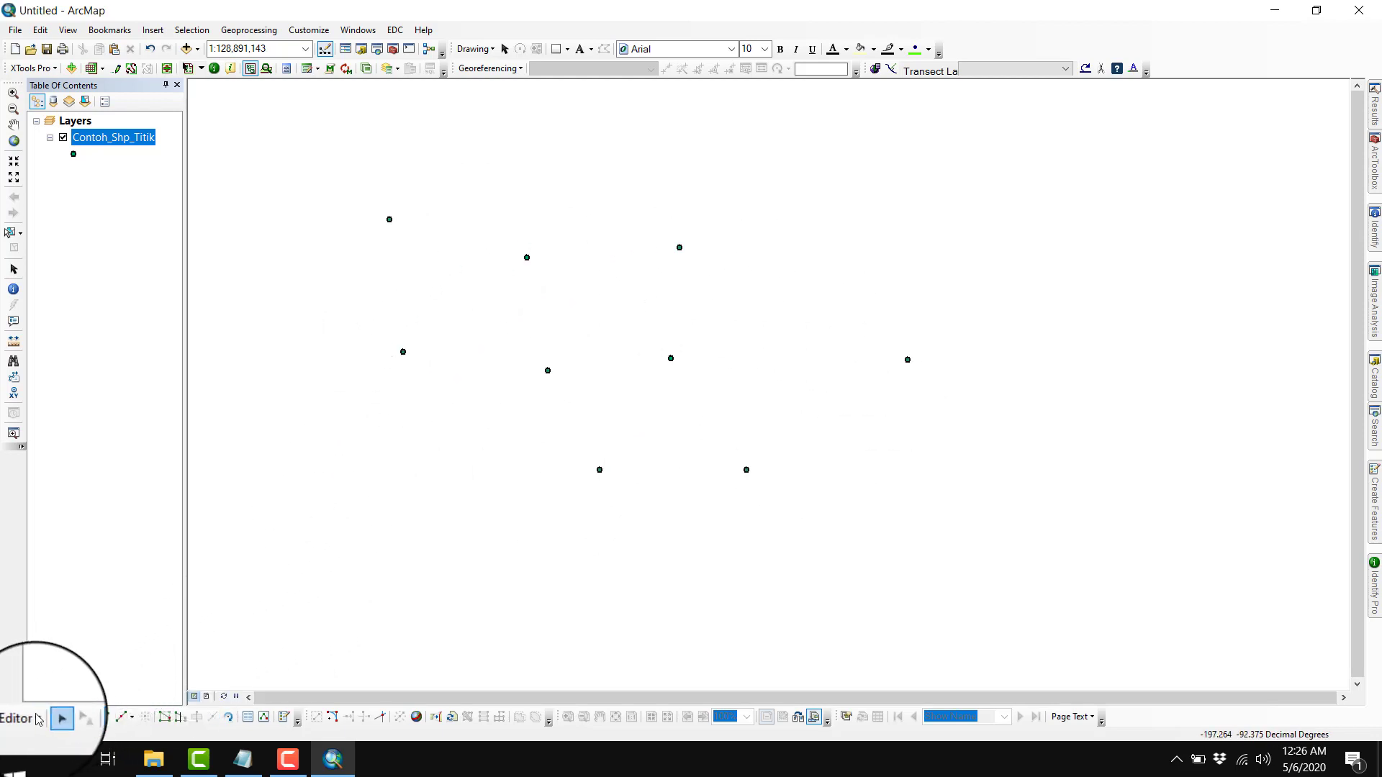
{"action": "left_click", "coordinate": [38, 718]}
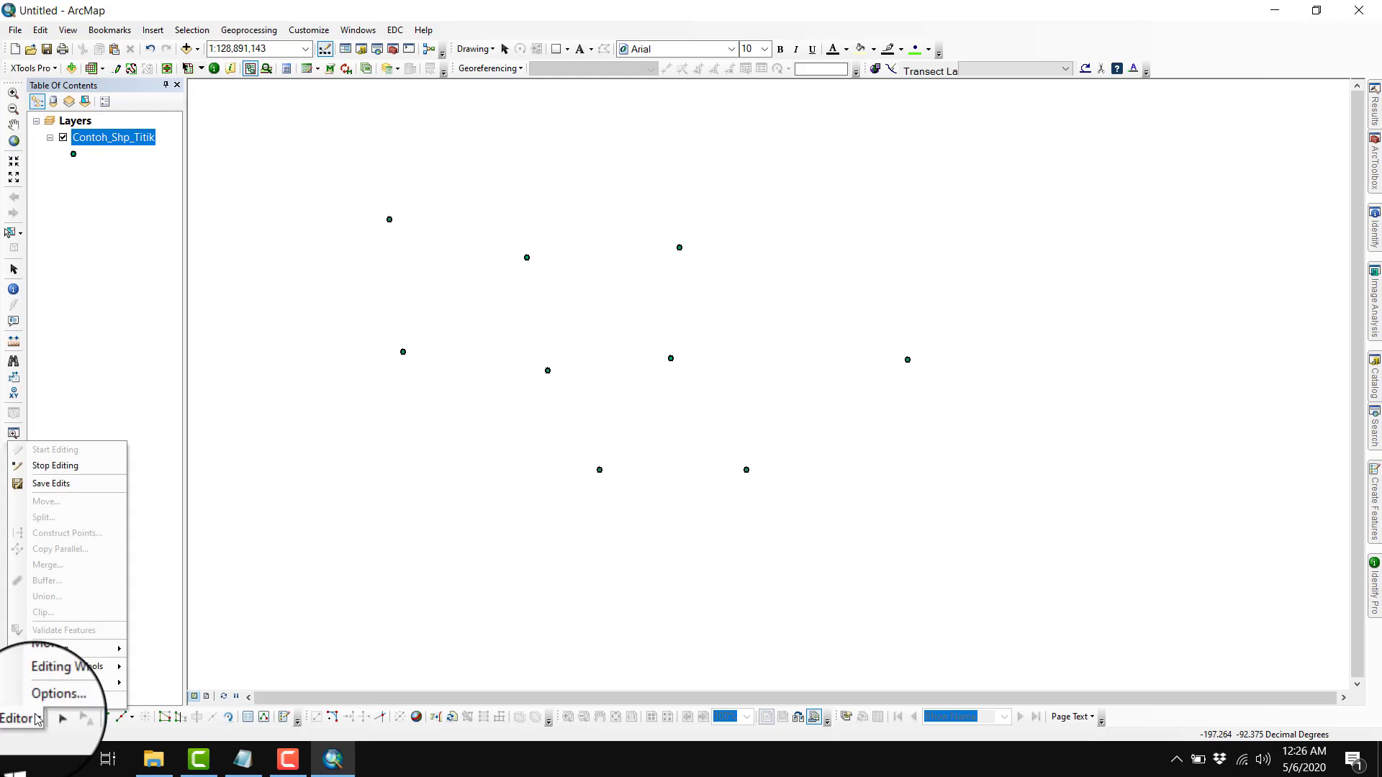
{"action": "left_click", "coordinate": [59, 471]}
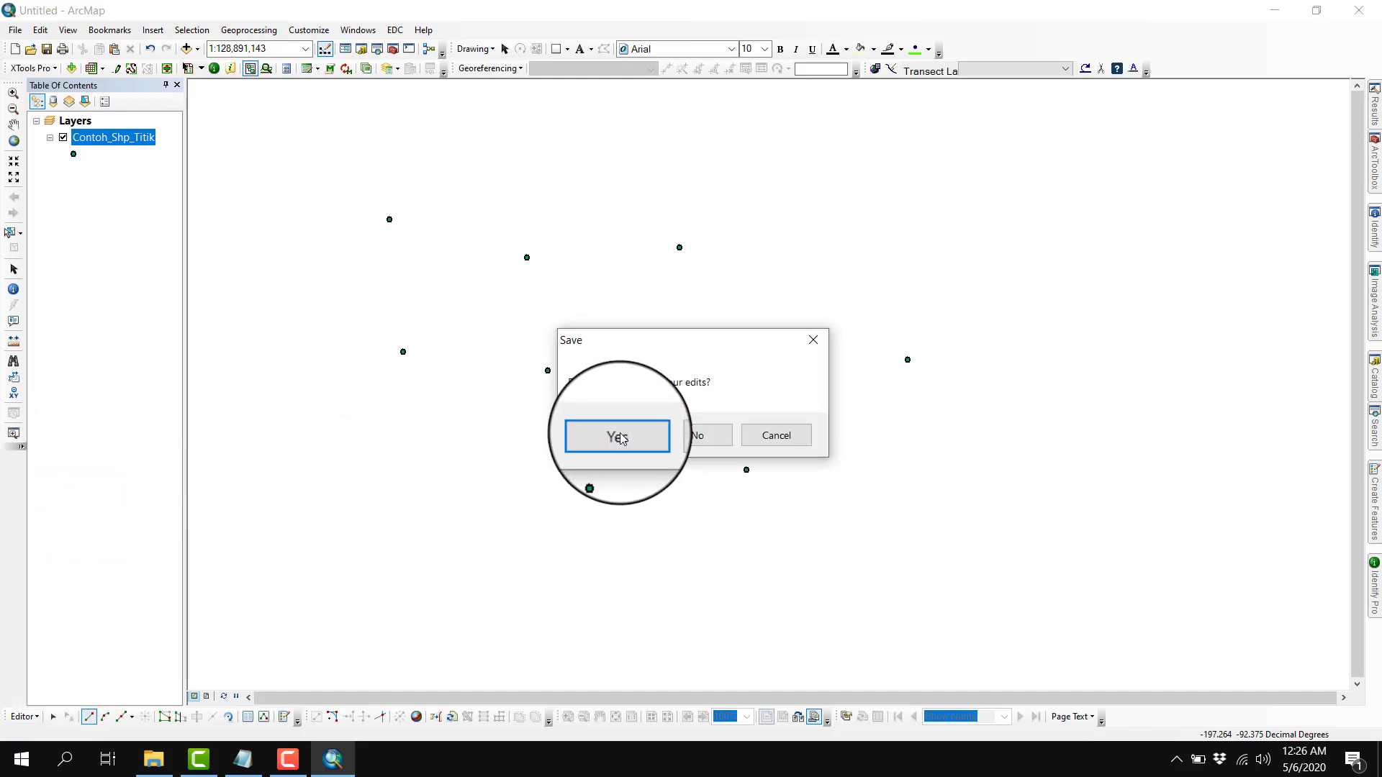
{"action": "left_click", "coordinate": [621, 435]}
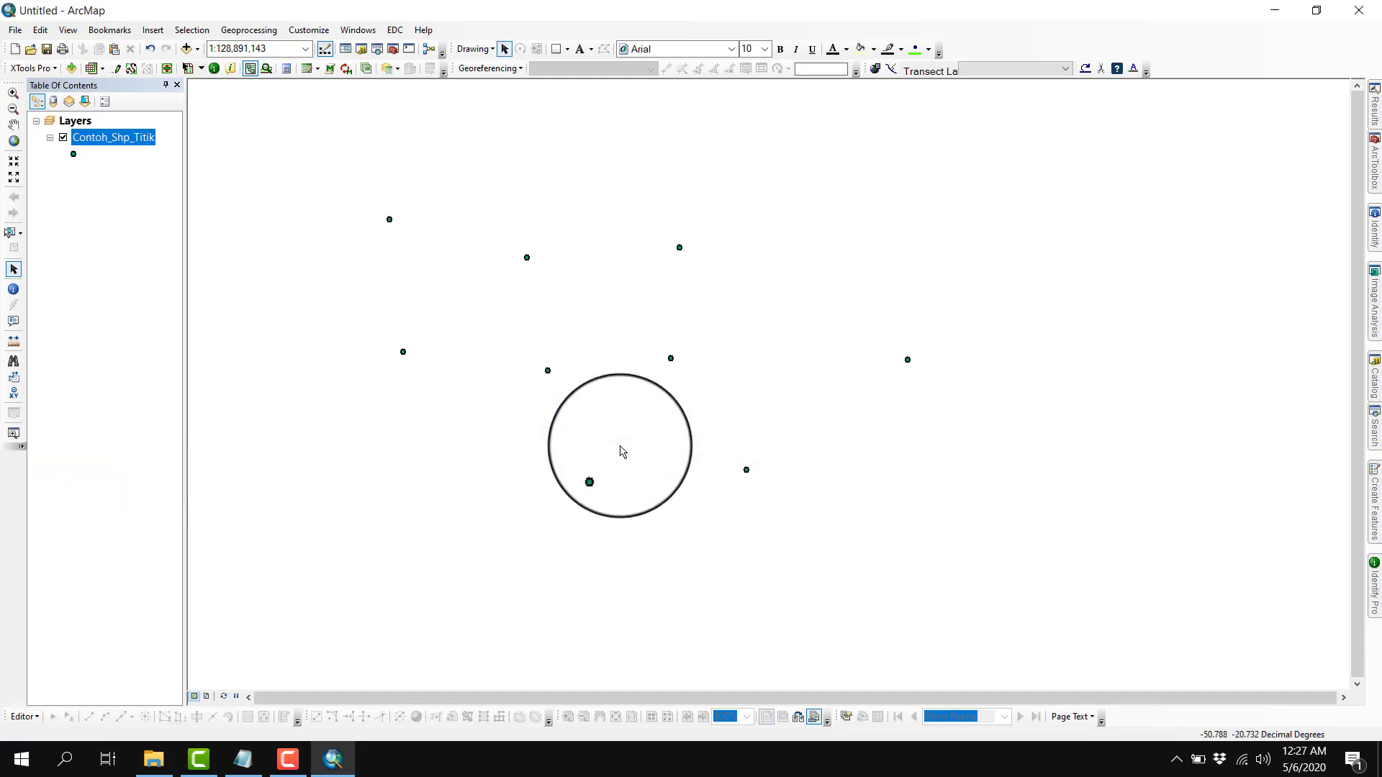
Save the map document as LATIHAN.mxd in the PRAKTIKUM SIG folder on the Desktop
{"action": "left_click", "coordinate": [46, 48]}
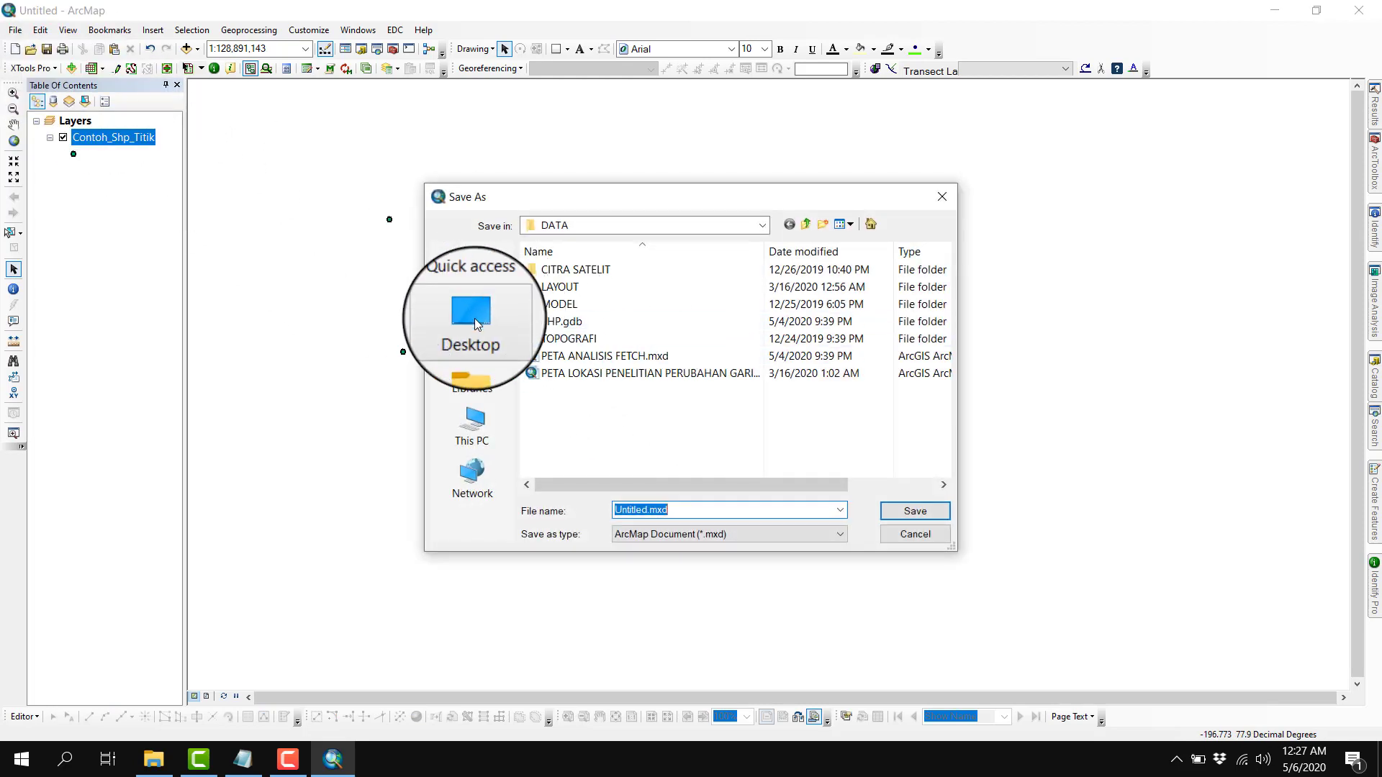
{"action": "left_click", "coordinate": [474, 318]}
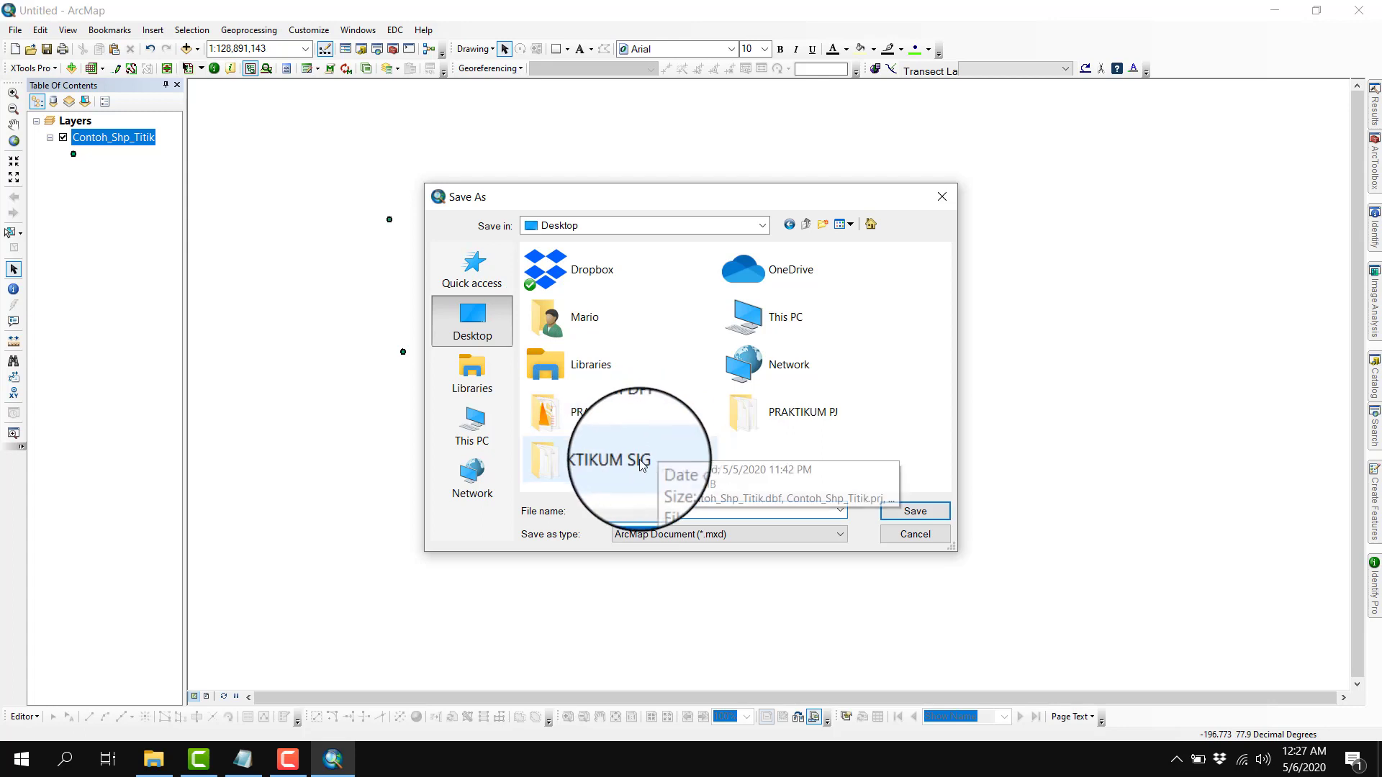
{"action": "double_click", "coordinate": [630, 461]}
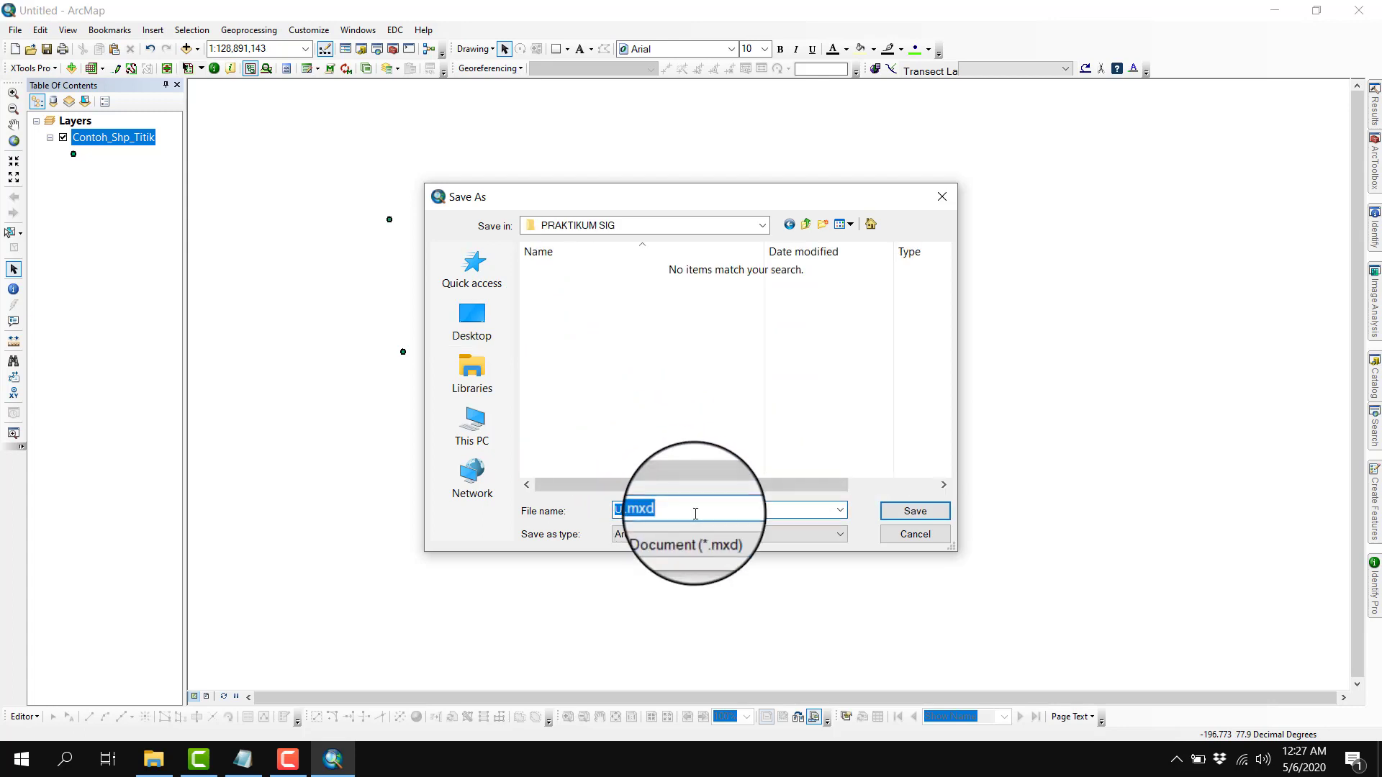
{"action": "type", "text": "LAN"}
{"action": "key", "text": "Return"}
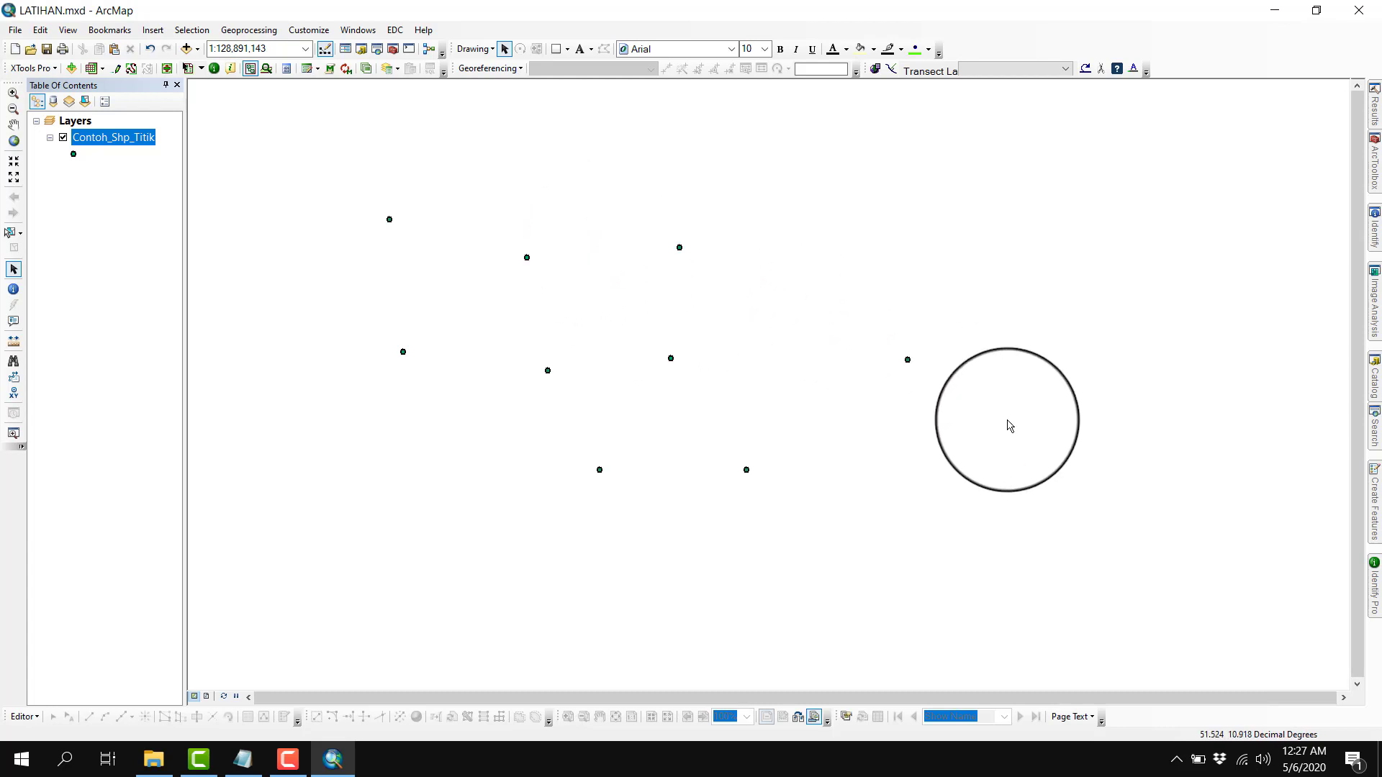
Start a new shapefile in the PRAKTIKUM SIG catalog folder, named Contoh_Shp_Garis with feature type Polyline
{"action": "mouse_move", "coordinate": [1374, 380]}
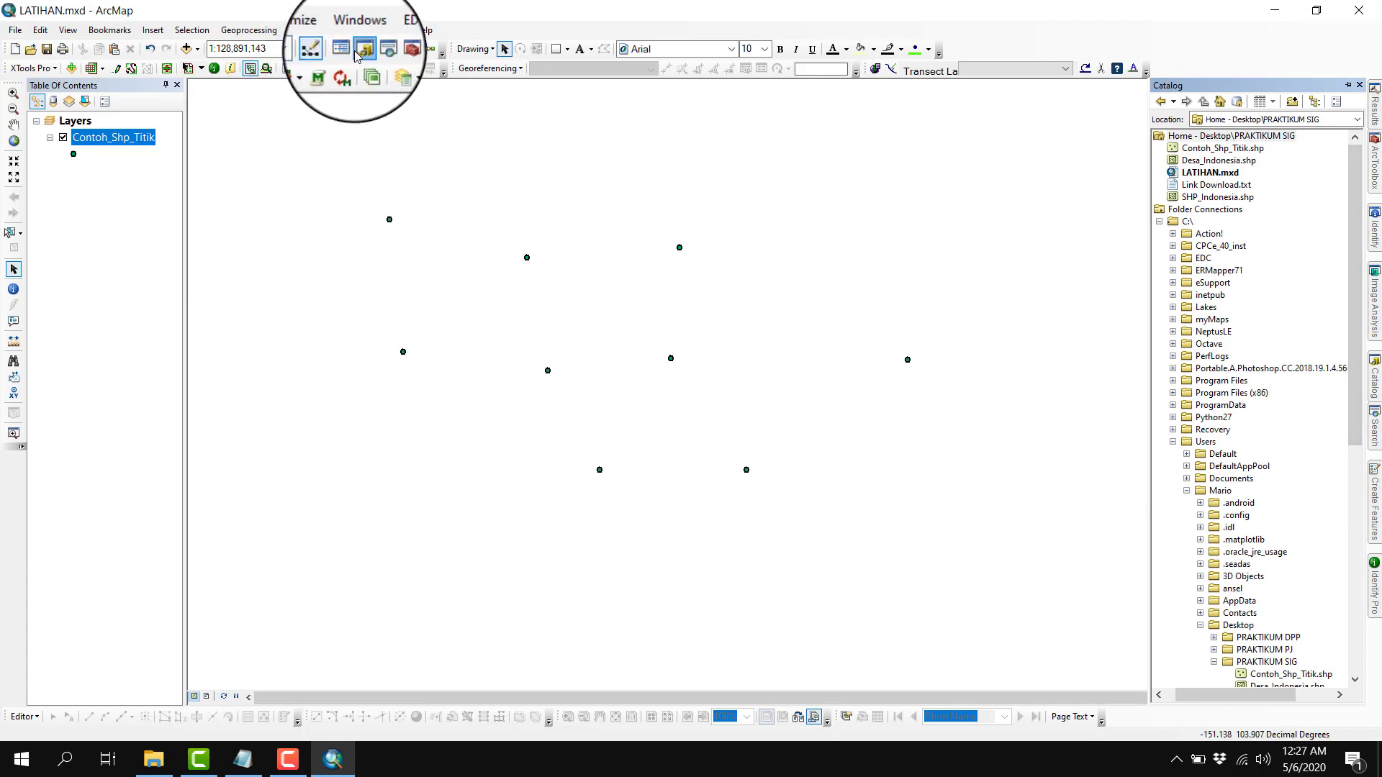
{"action": "scroll", "coordinate": [1207, 423], "scroll_direction": "down", "scroll_amount": 6}
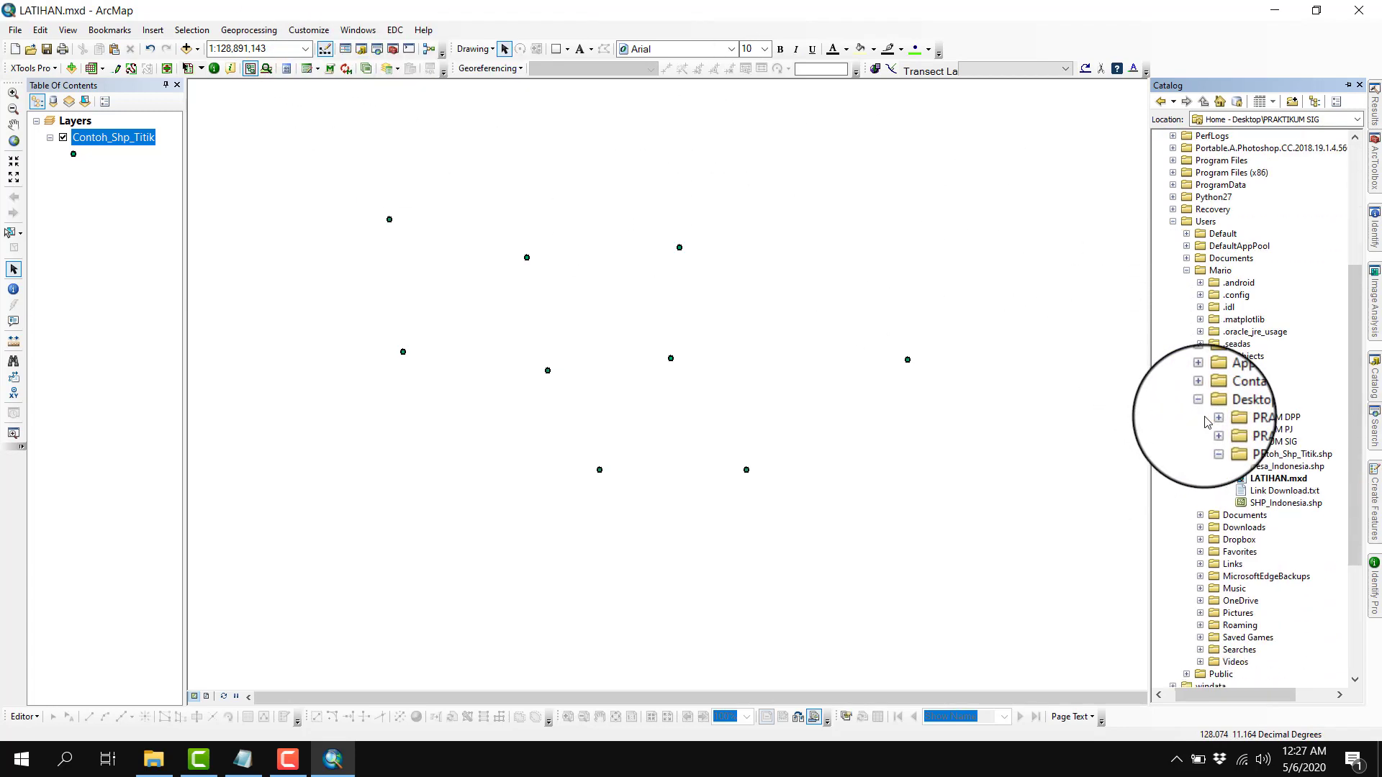
{"action": "scroll", "coordinate": [1207, 423], "scroll_direction": "down", "scroll_amount": 2}
{"action": "right_click", "coordinate": [1261, 372]}
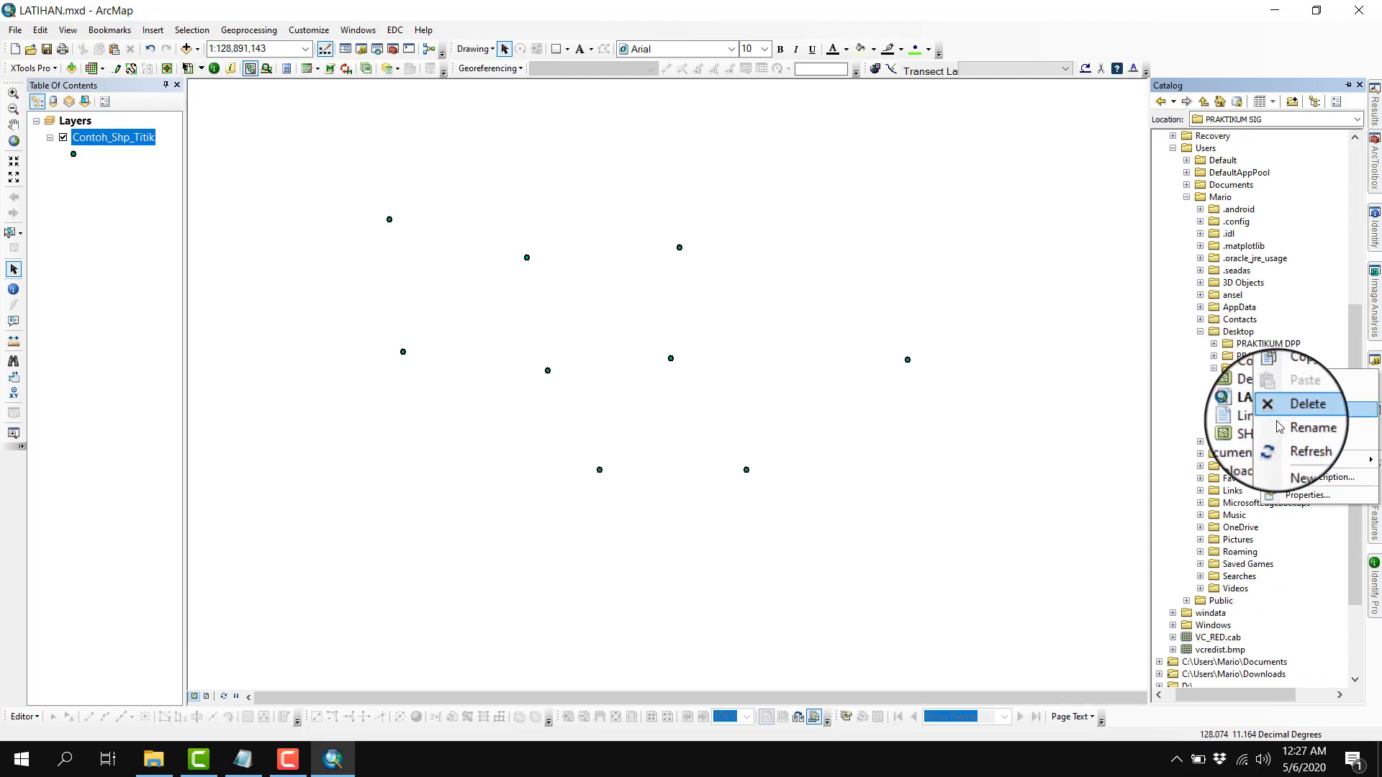
{"action": "mouse_move", "coordinate": [1272, 461]}
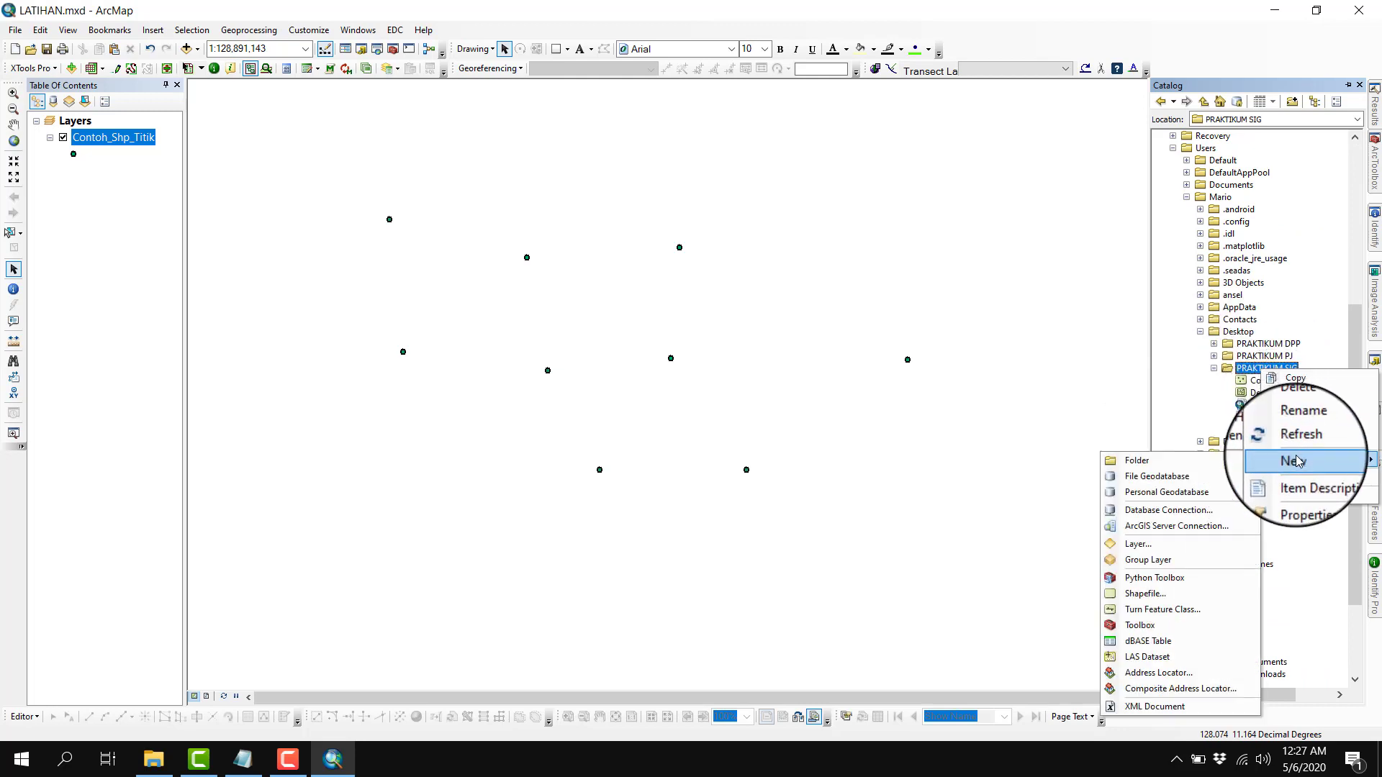
{"action": "left_click", "coordinate": [1123, 596]}
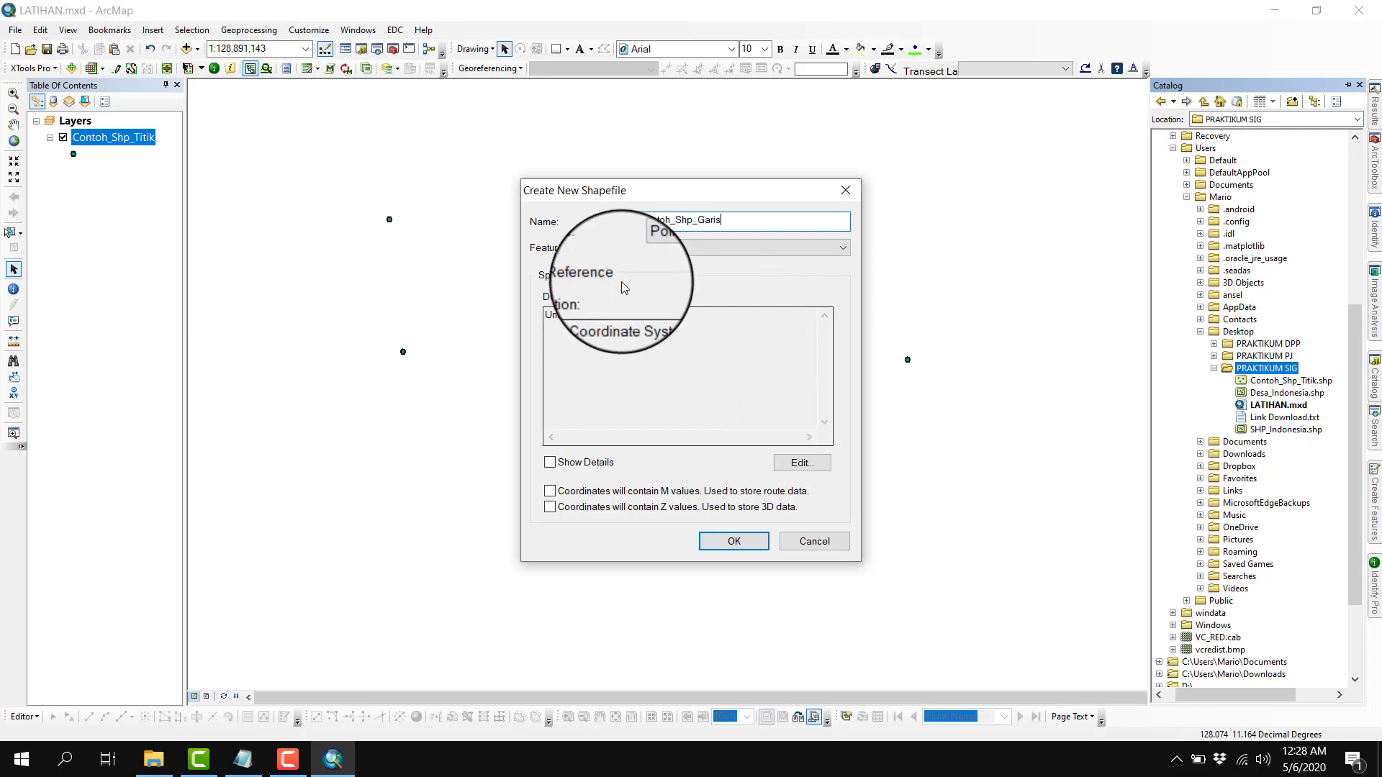
{"action": "left_click", "coordinate": [654, 250]}
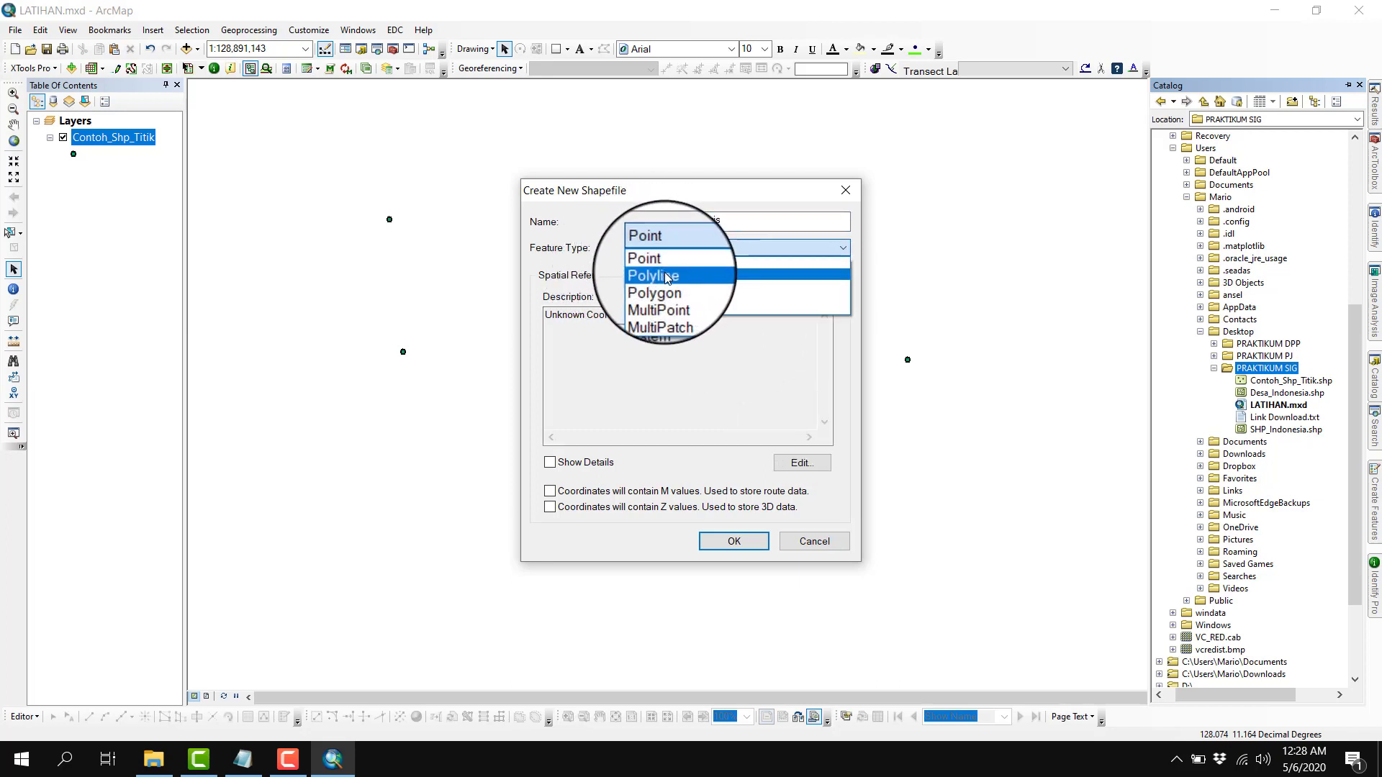
{"action": "left_click", "coordinate": [662, 271]}
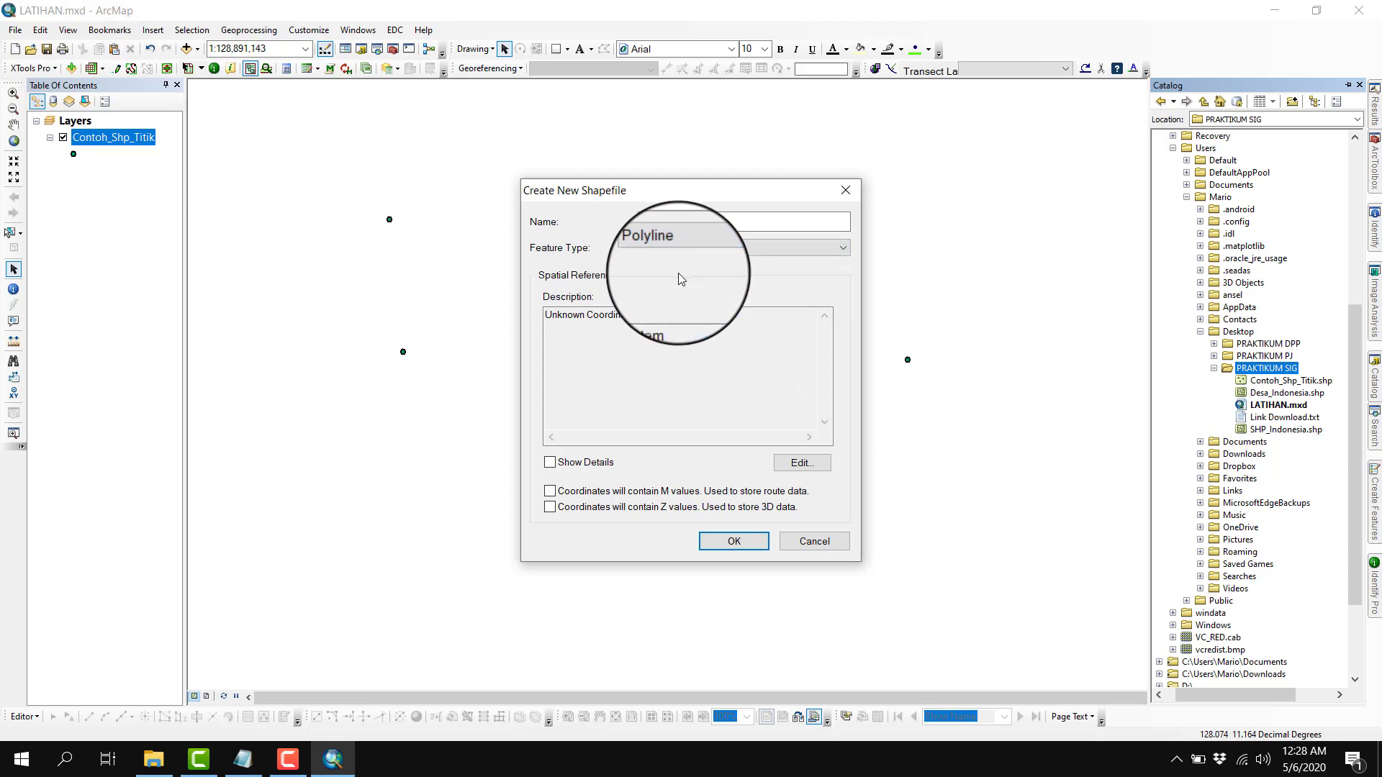
{"action": "left_click", "coordinate": [800, 462]}
{"action": "double_click", "coordinate": [583, 282]}
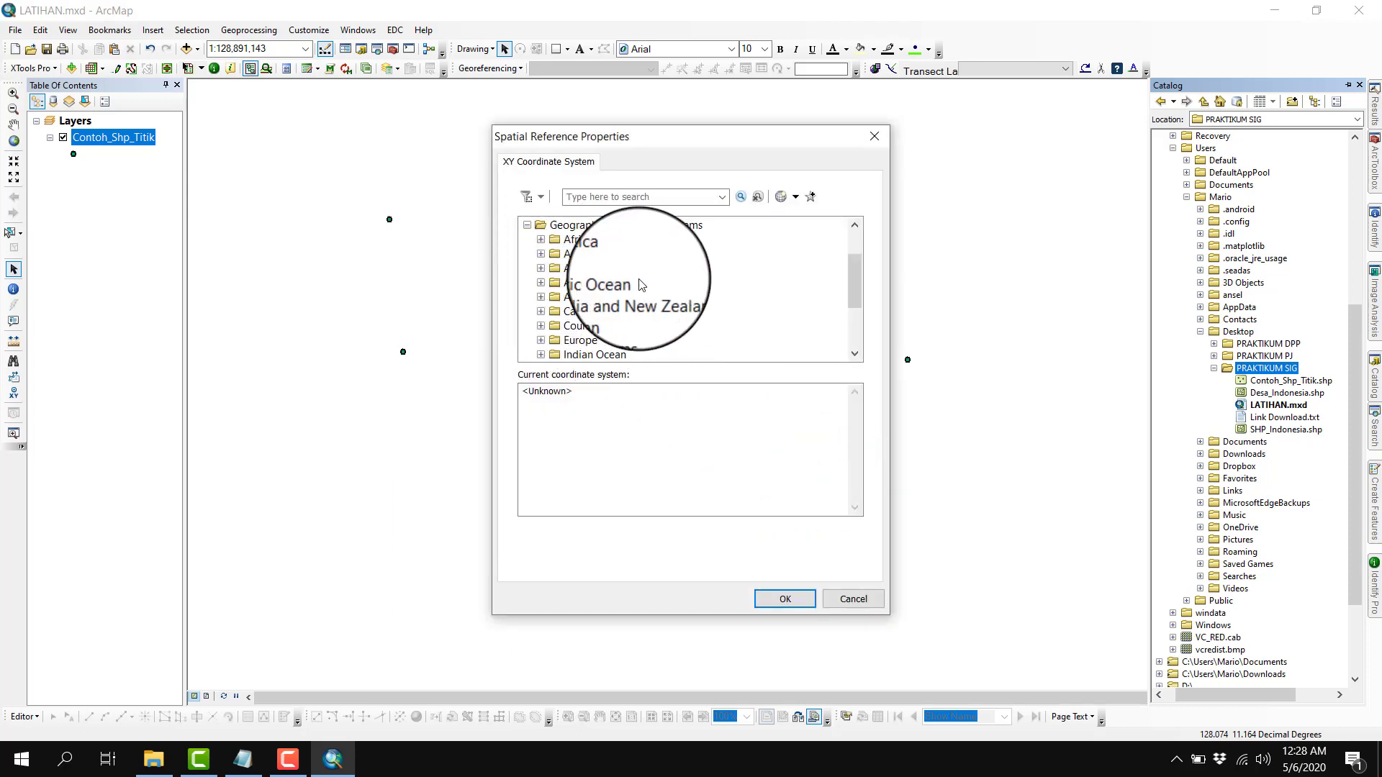
{"action": "scroll", "coordinate": [604, 316], "scroll_direction": "down", "scroll_amount": 2}
{"action": "double_click", "coordinate": [609, 337]}
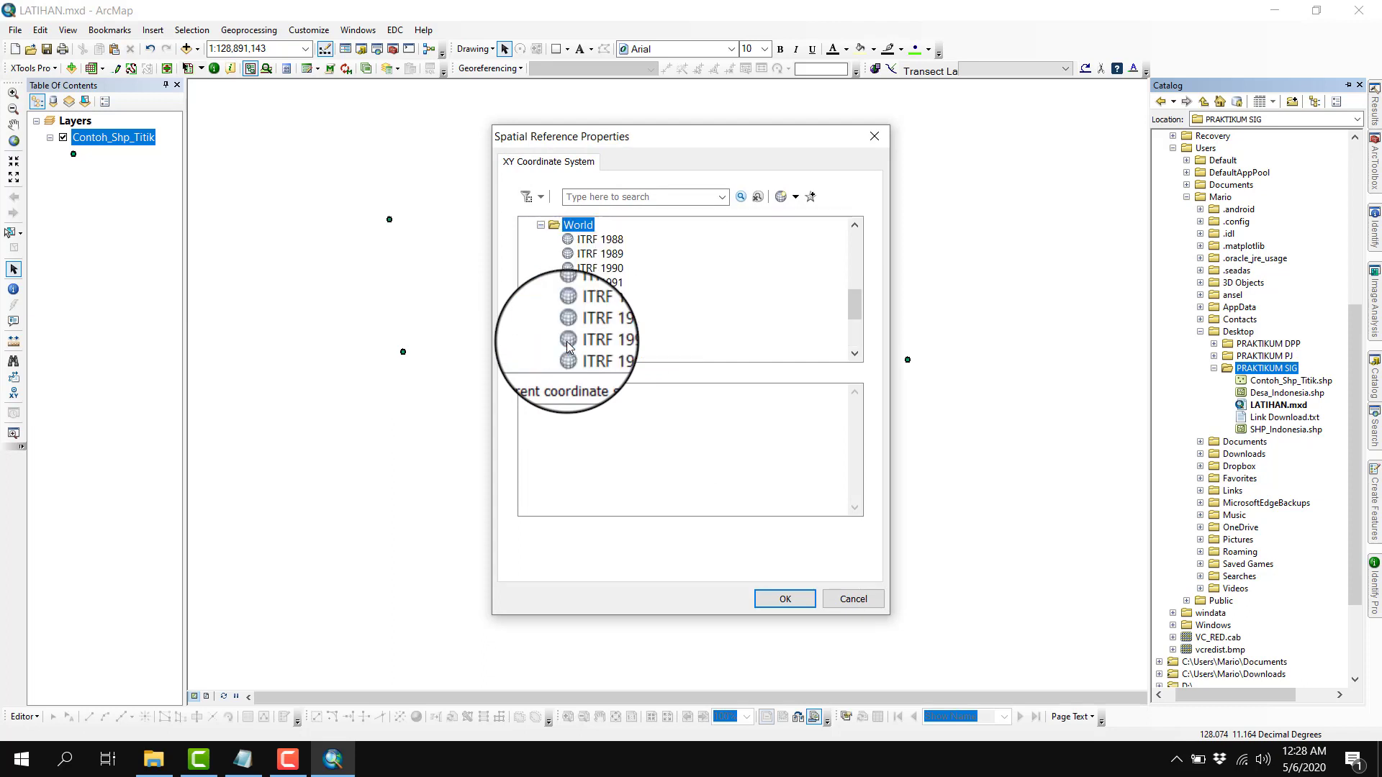
{"action": "scroll", "coordinate": [612, 342], "scroll_direction": "down", "scroll_amount": 3}
{"action": "left_click", "coordinate": [611, 342]}
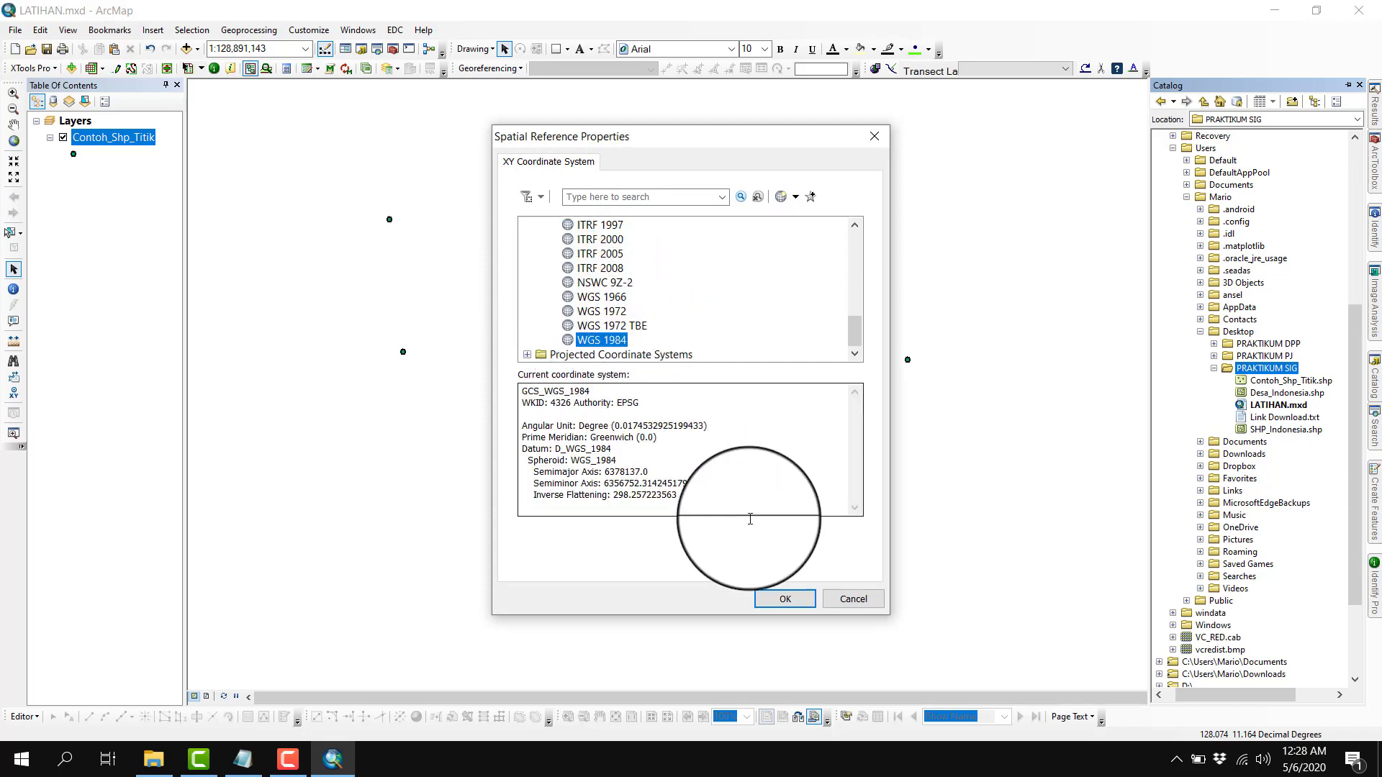
{"action": "right_click", "coordinate": [608, 340]}
{"action": "left_click", "coordinate": [721, 297]}
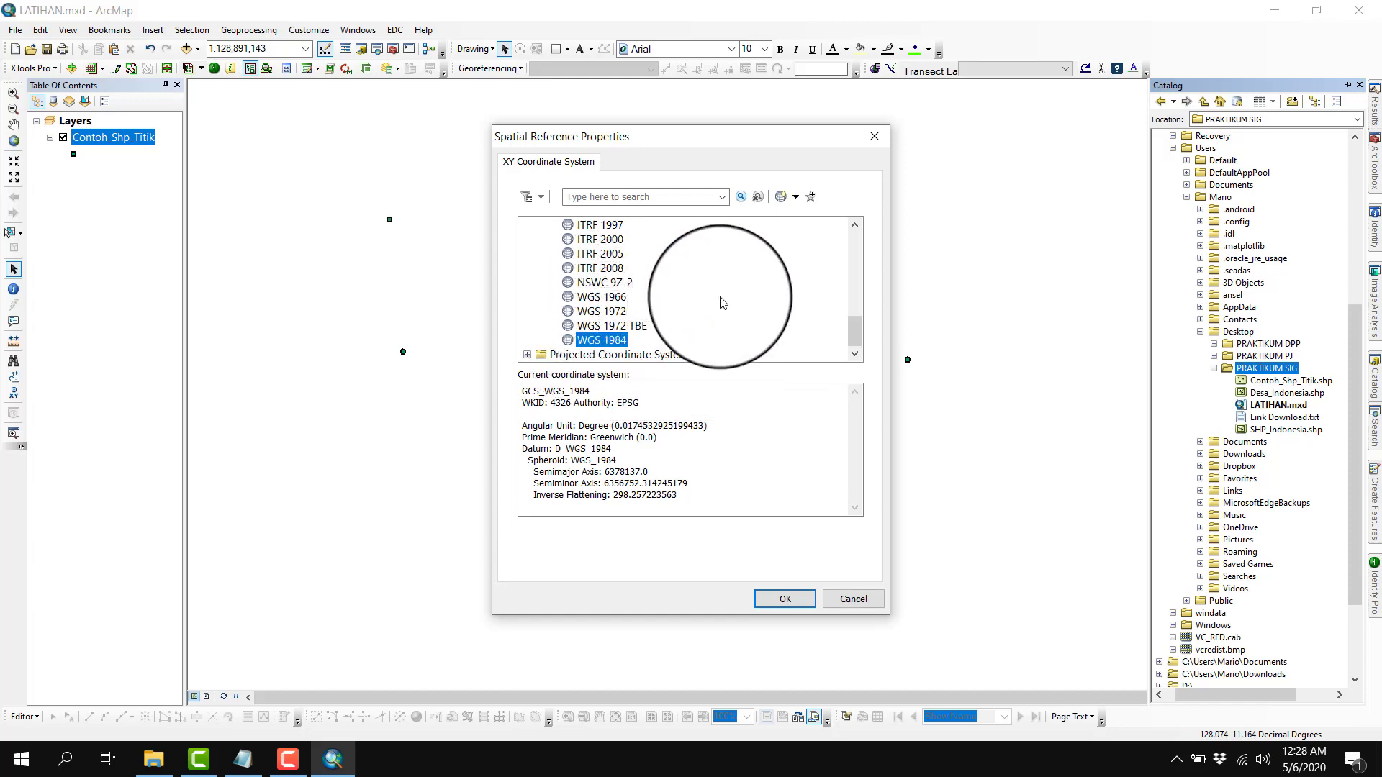
{"action": "left_click", "coordinate": [847, 592]}
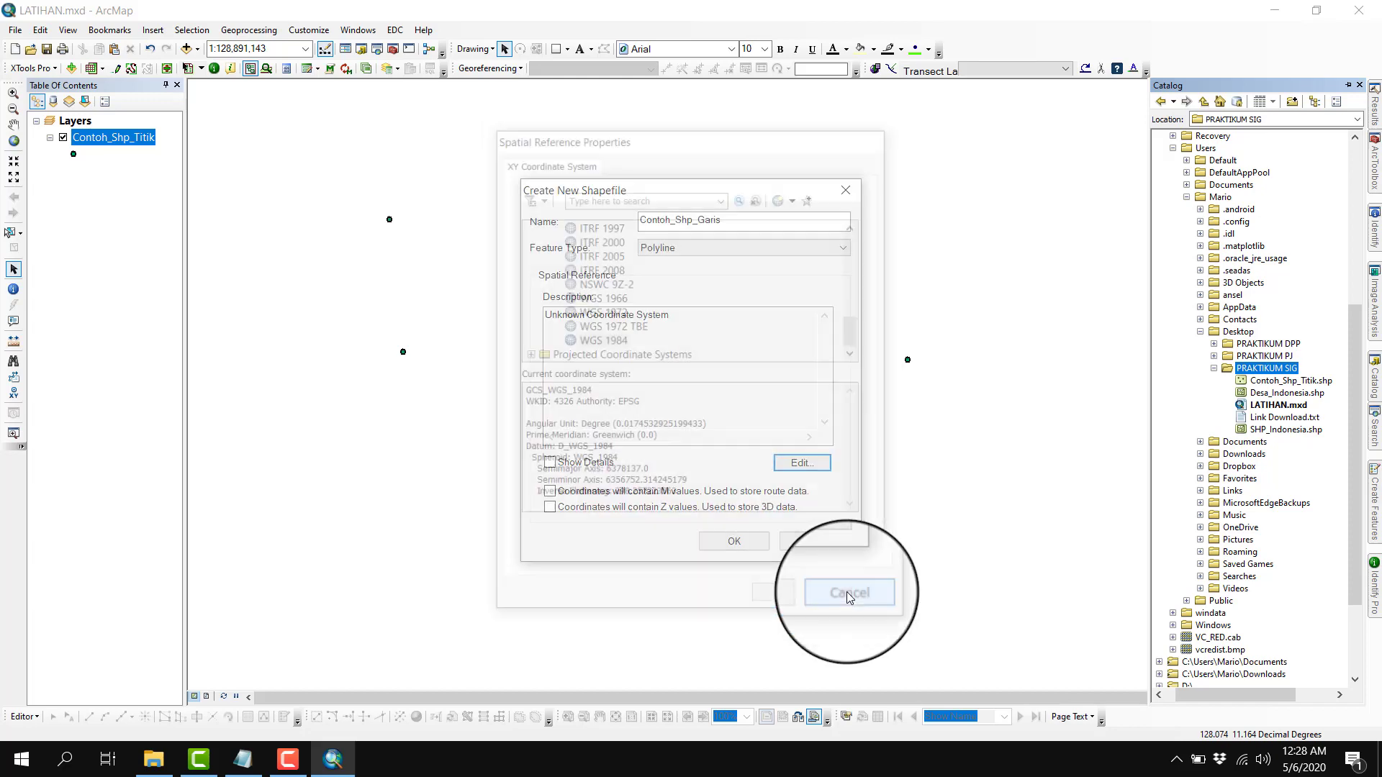
Assign the WGS 1984 coordinate system from the favorites to the new shapefile and create it
{"action": "left_click", "coordinate": [802, 465]}
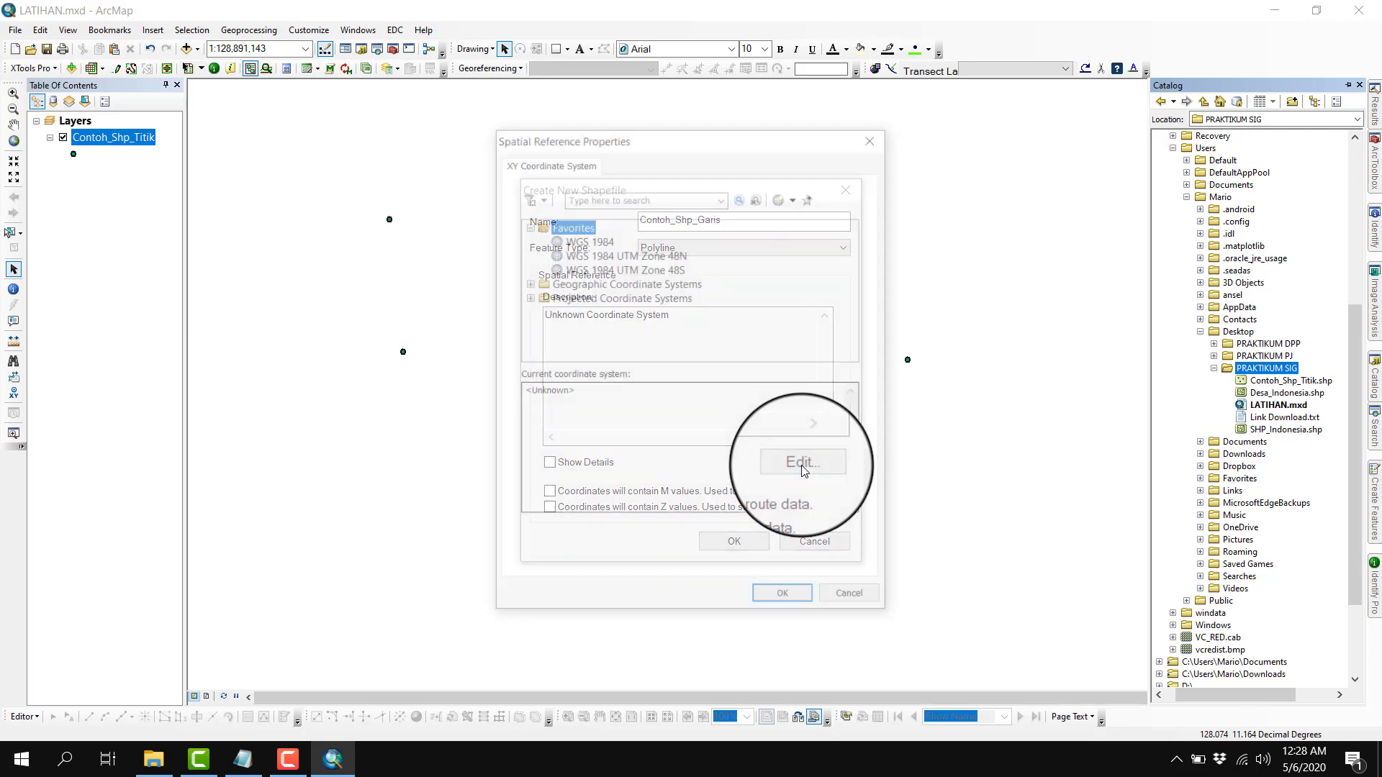
{"action": "left_click", "coordinate": [573, 239]}
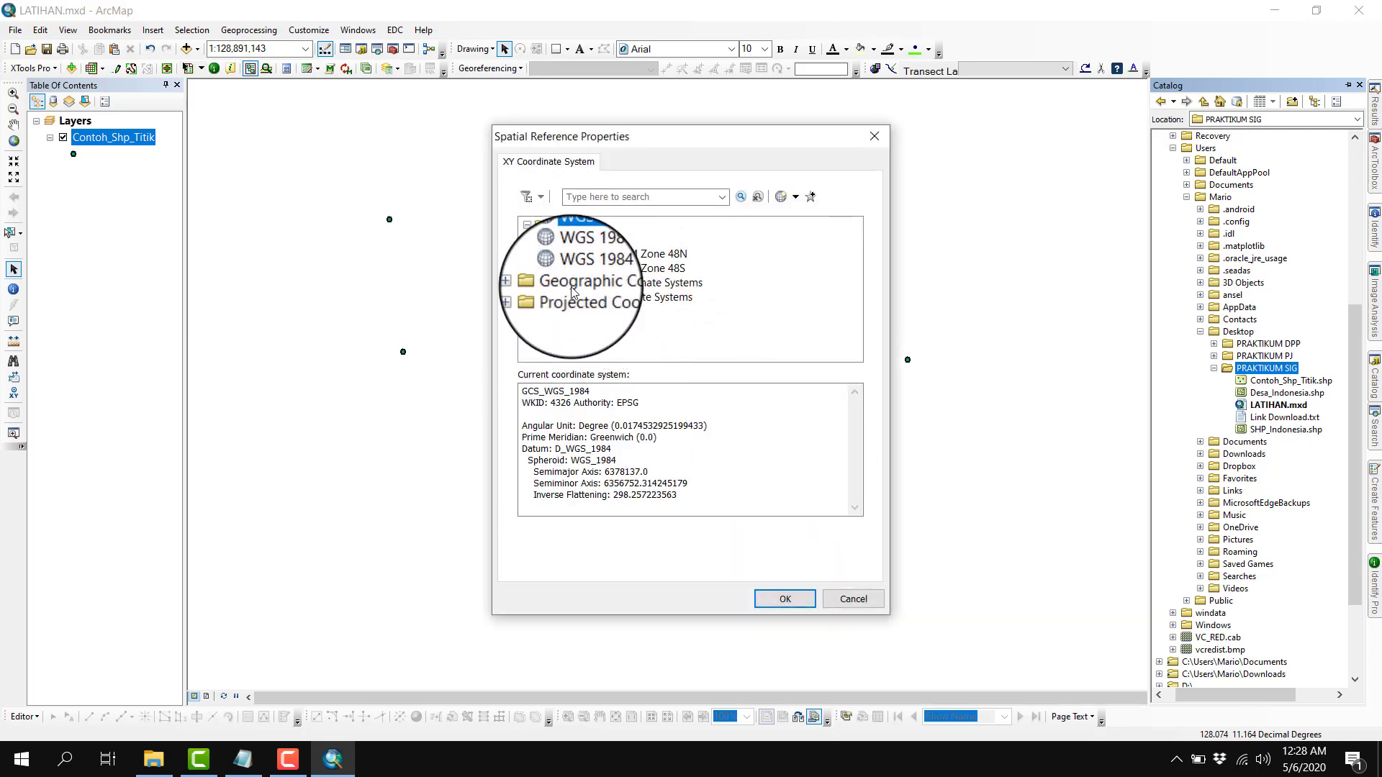
{"action": "left_click", "coordinate": [805, 598]}
{"action": "left_click", "coordinate": [730, 541]}
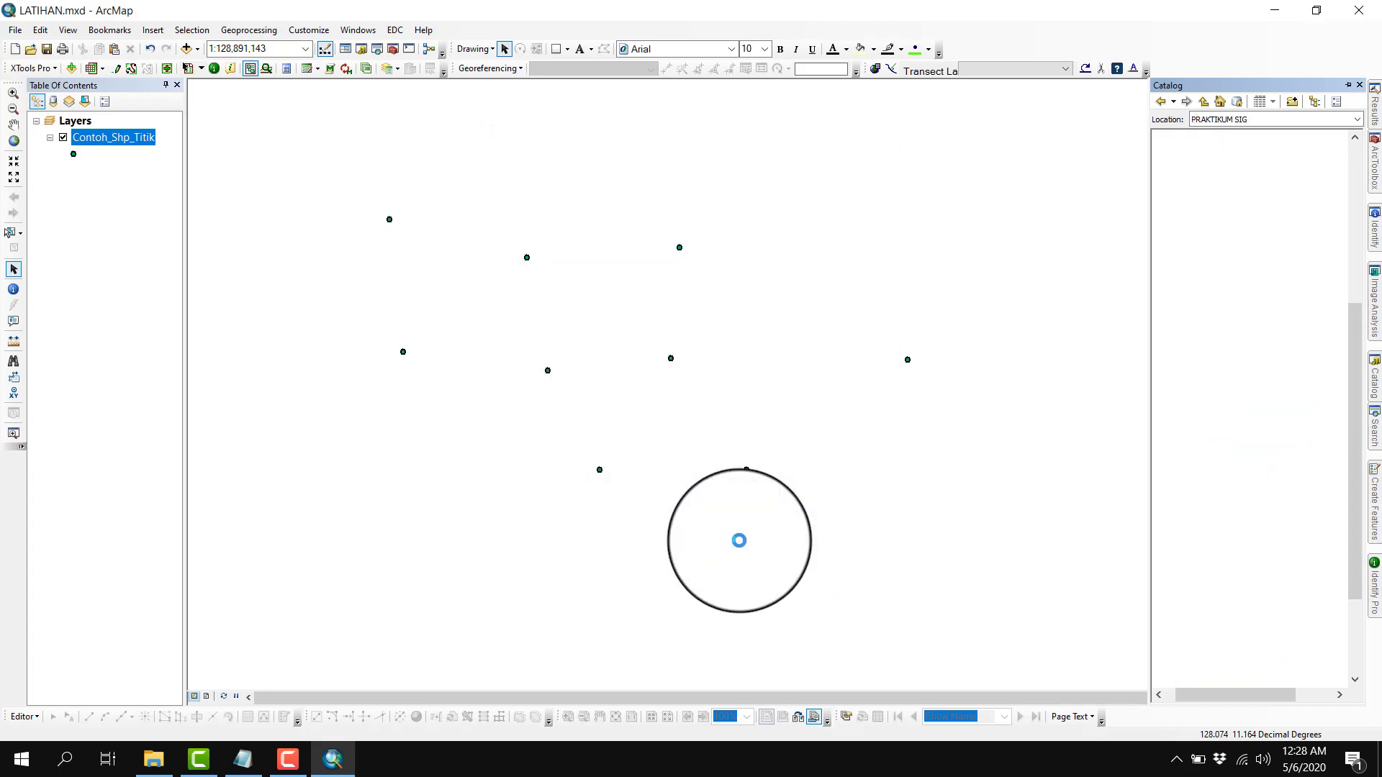
Hide the Catalog window and start an edit session with the point and line layers
{"action": "left_click", "coordinate": [1348, 87]}
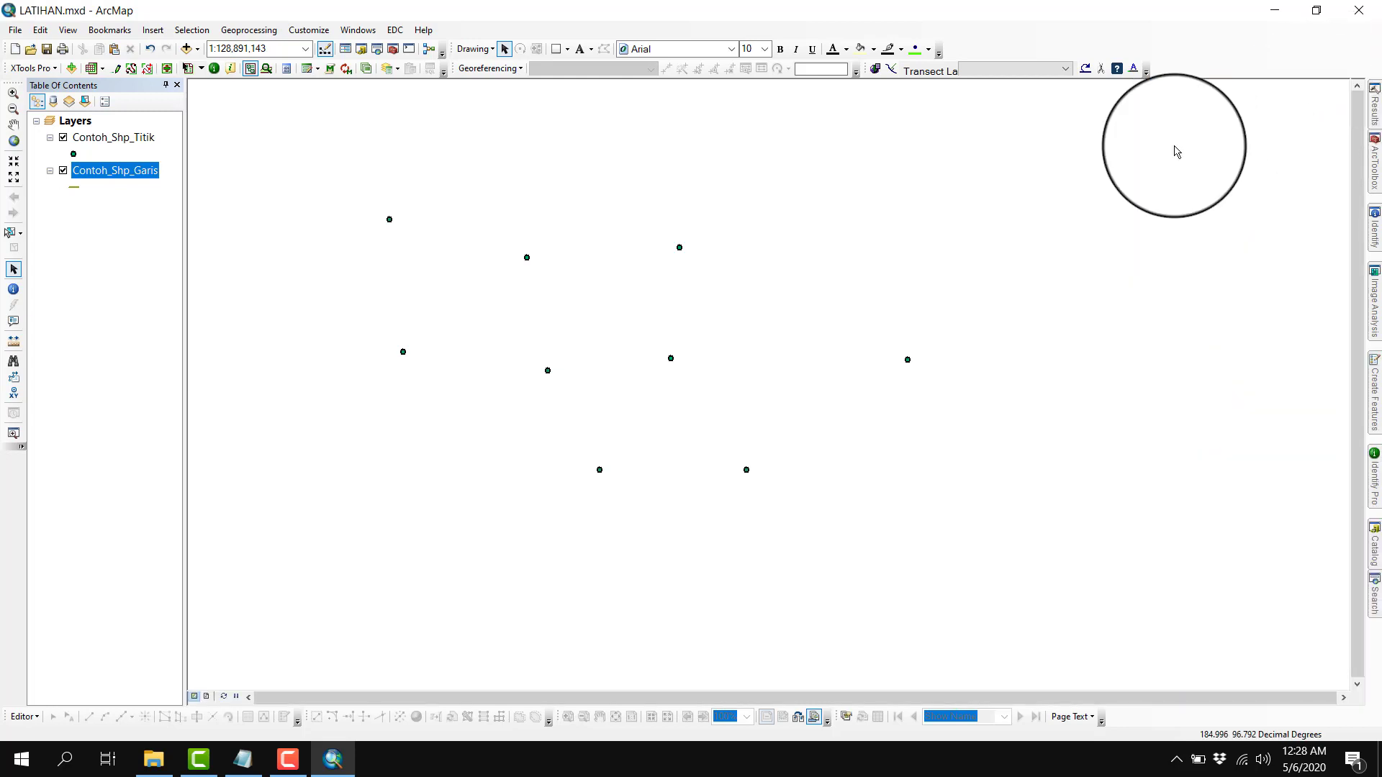
{"action": "left_click", "coordinate": [27, 718]}
{"action": "left_click", "coordinate": [55, 450]}
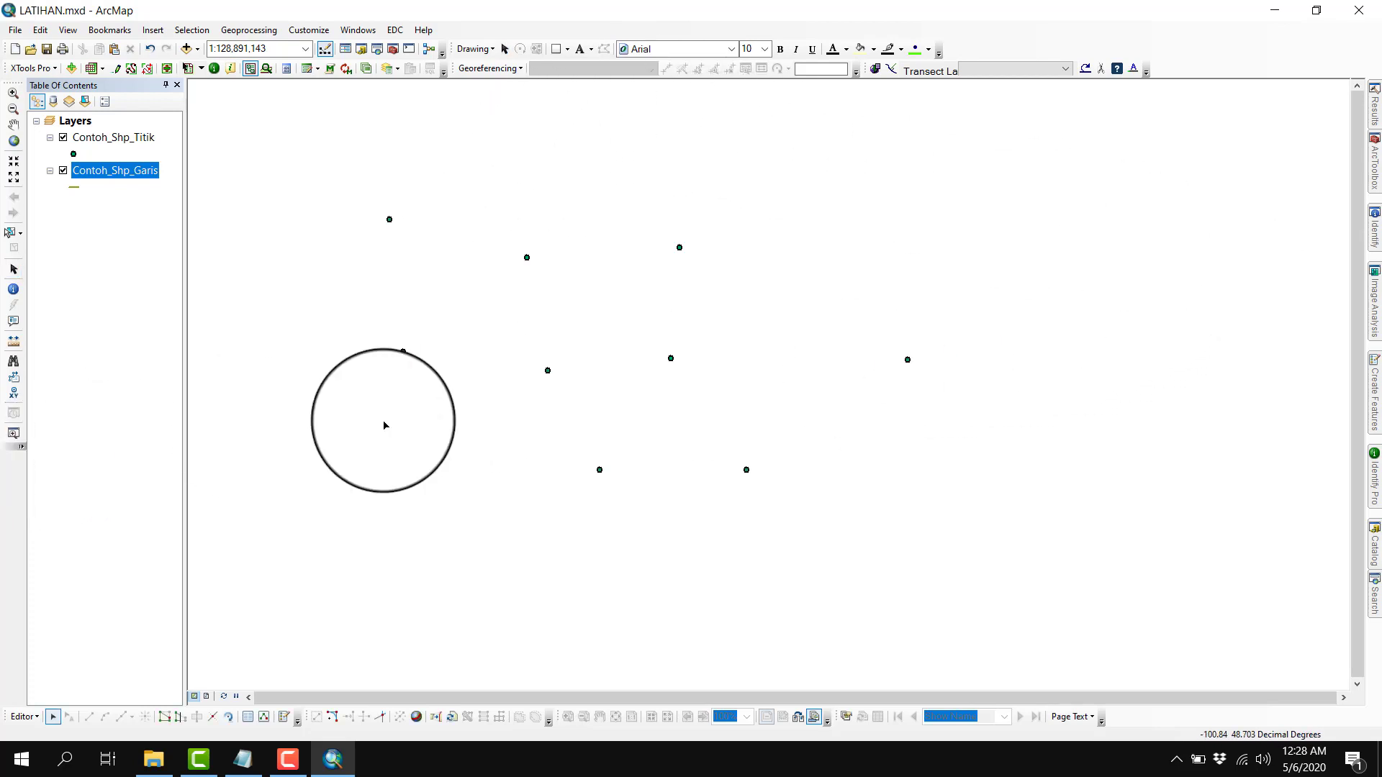
With the Contoh_Shp_Garis template and the Line construction tool, digitize an open polyline around the existing points, and clear the selection
{"action": "left_click", "coordinate": [284, 717]}
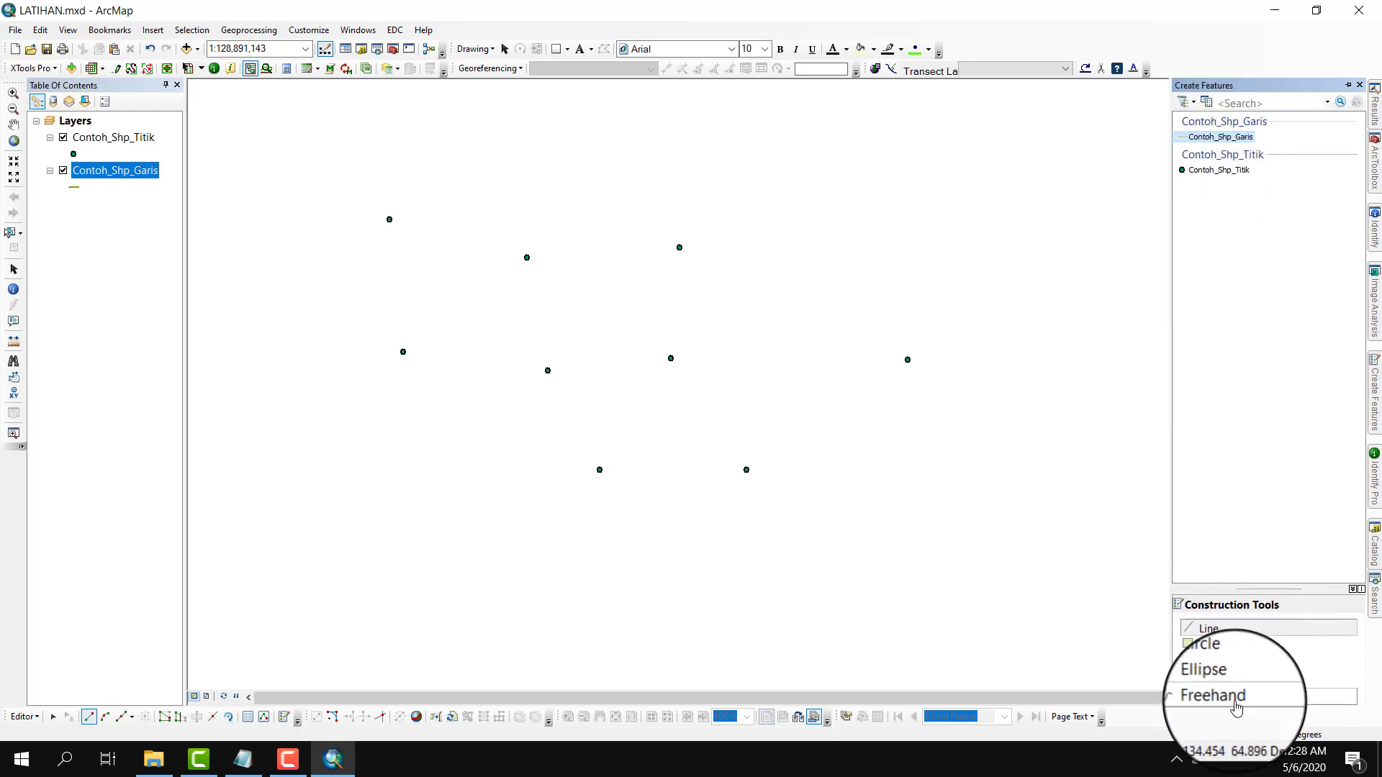
{"action": "left_click", "coordinate": [1216, 628]}
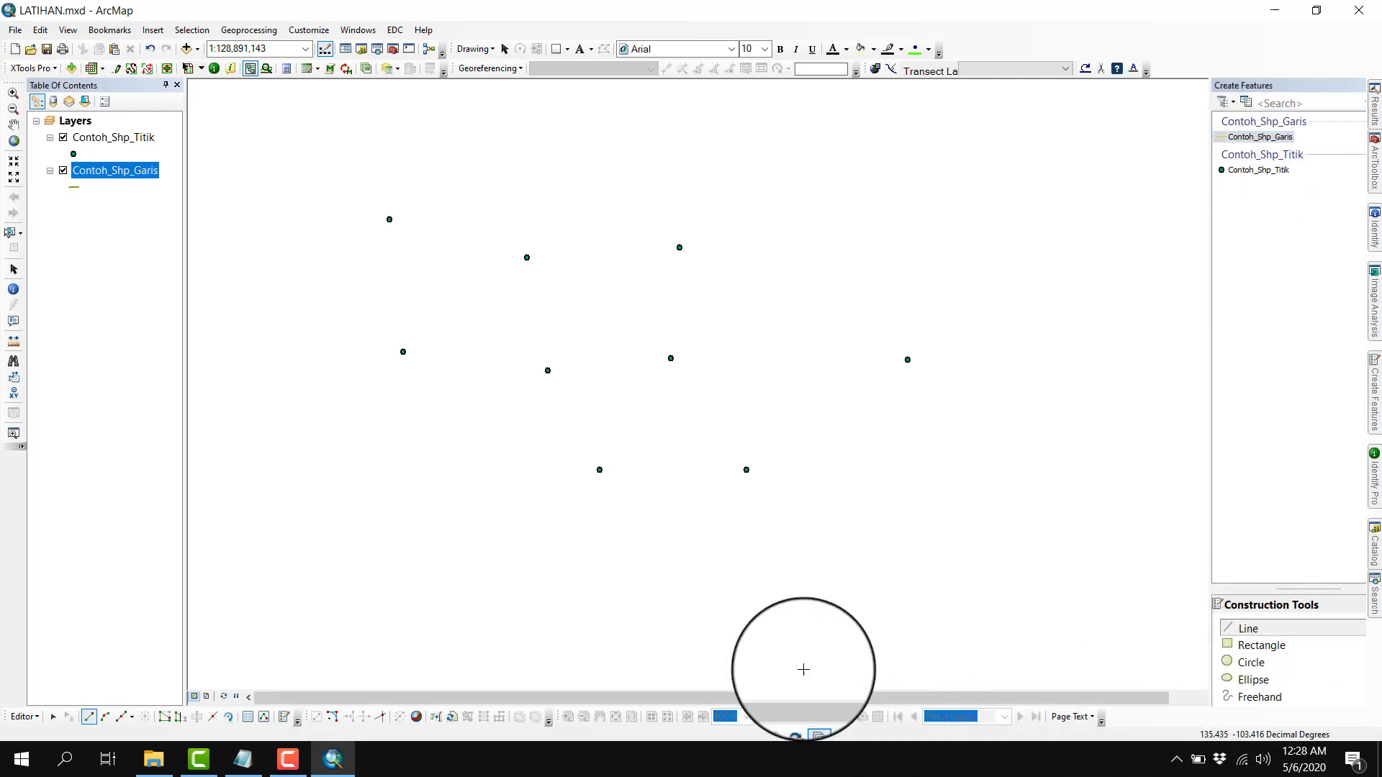
{"action": "left_click", "coordinate": [379, 563]}
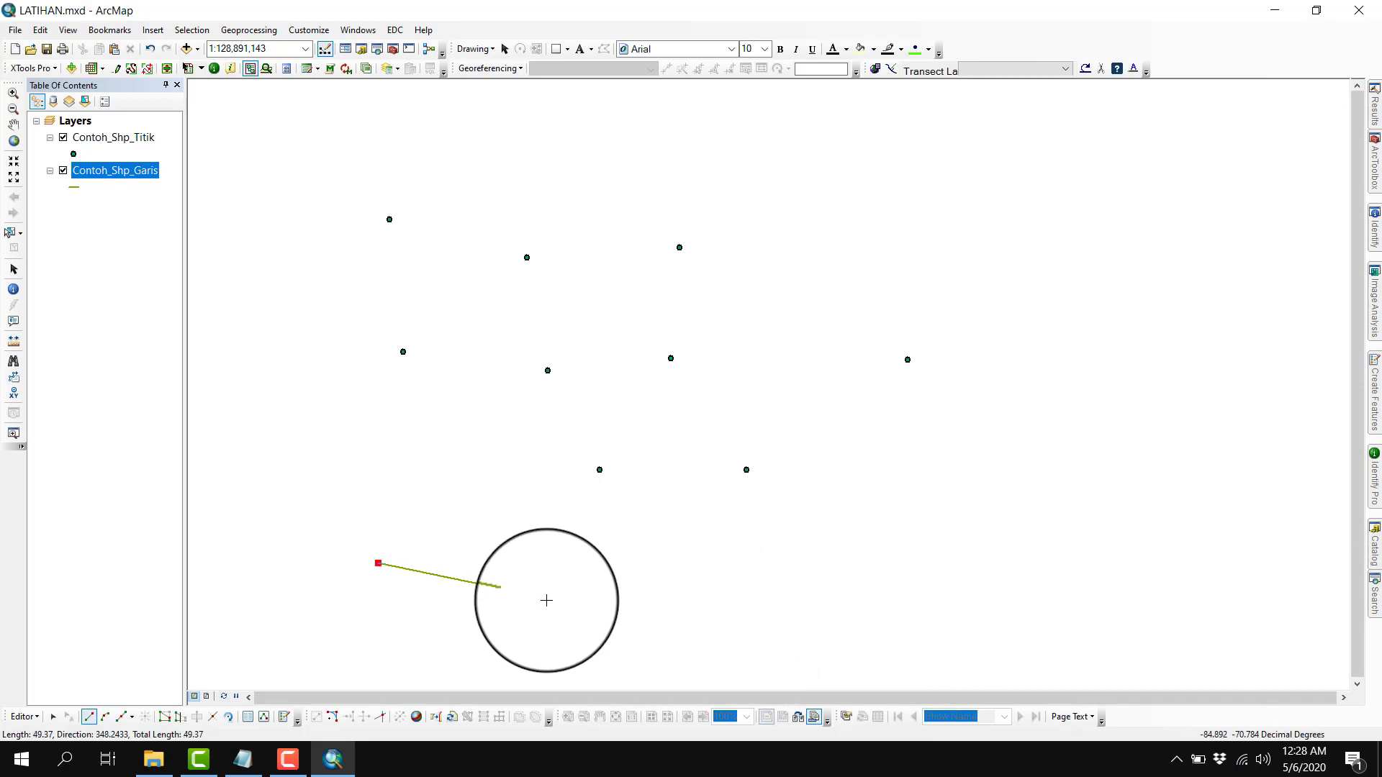
{"action": "left_click", "coordinate": [942, 496]}
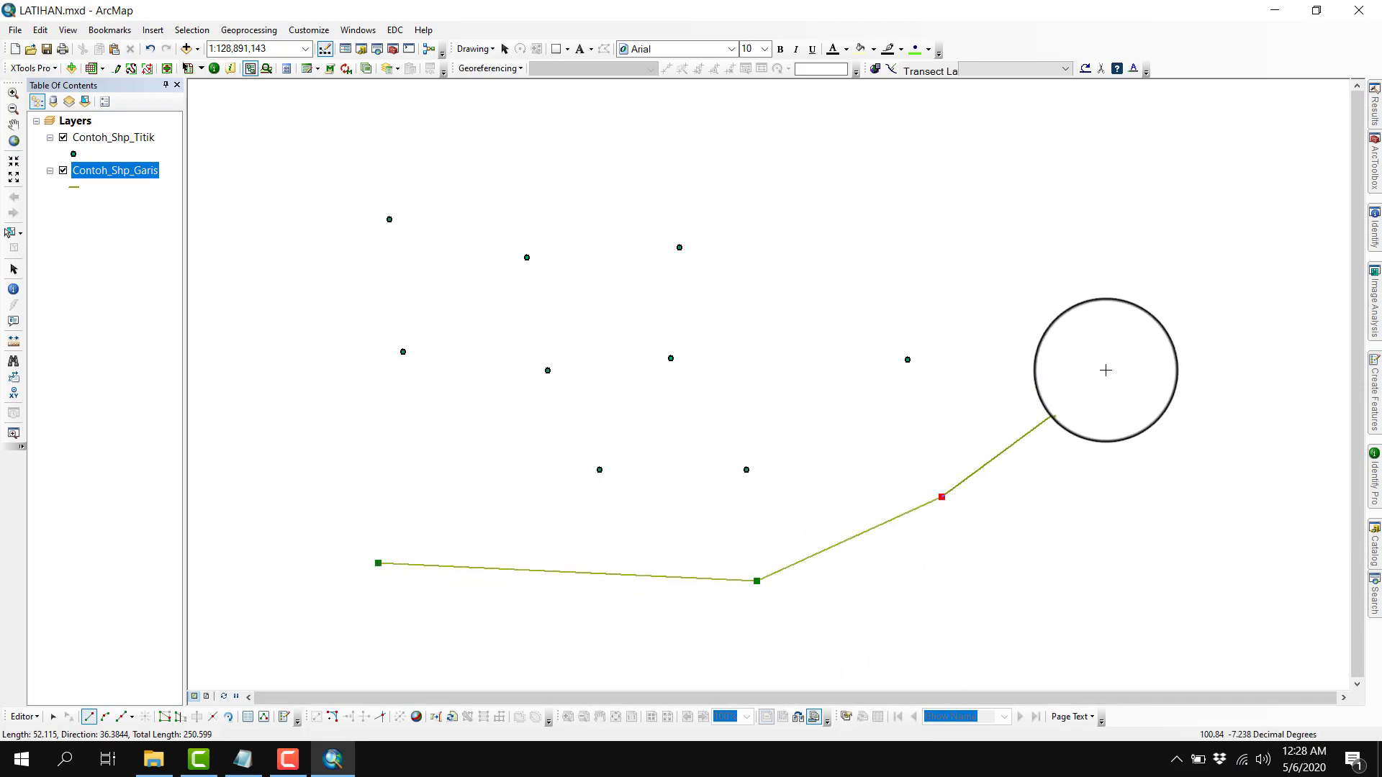
{"action": "left_click", "coordinate": [1113, 349]}
{"action": "left_click", "coordinate": [1000, 228]}
{"action": "left_click", "coordinate": [755, 155]}
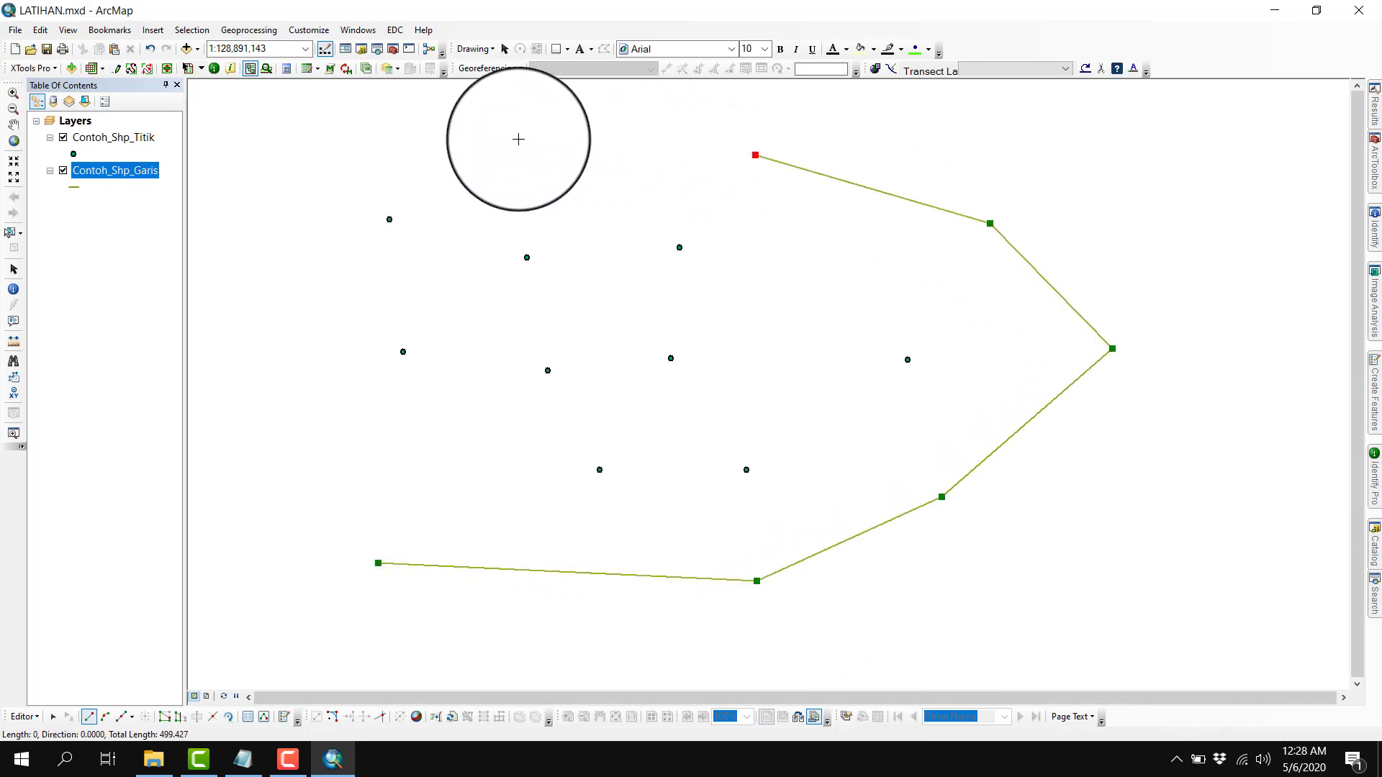
{"action": "left_click", "coordinate": [518, 139]}
{"action": "left_click", "coordinate": [321, 183]}
{"action": "left_click", "coordinate": [257, 307]}
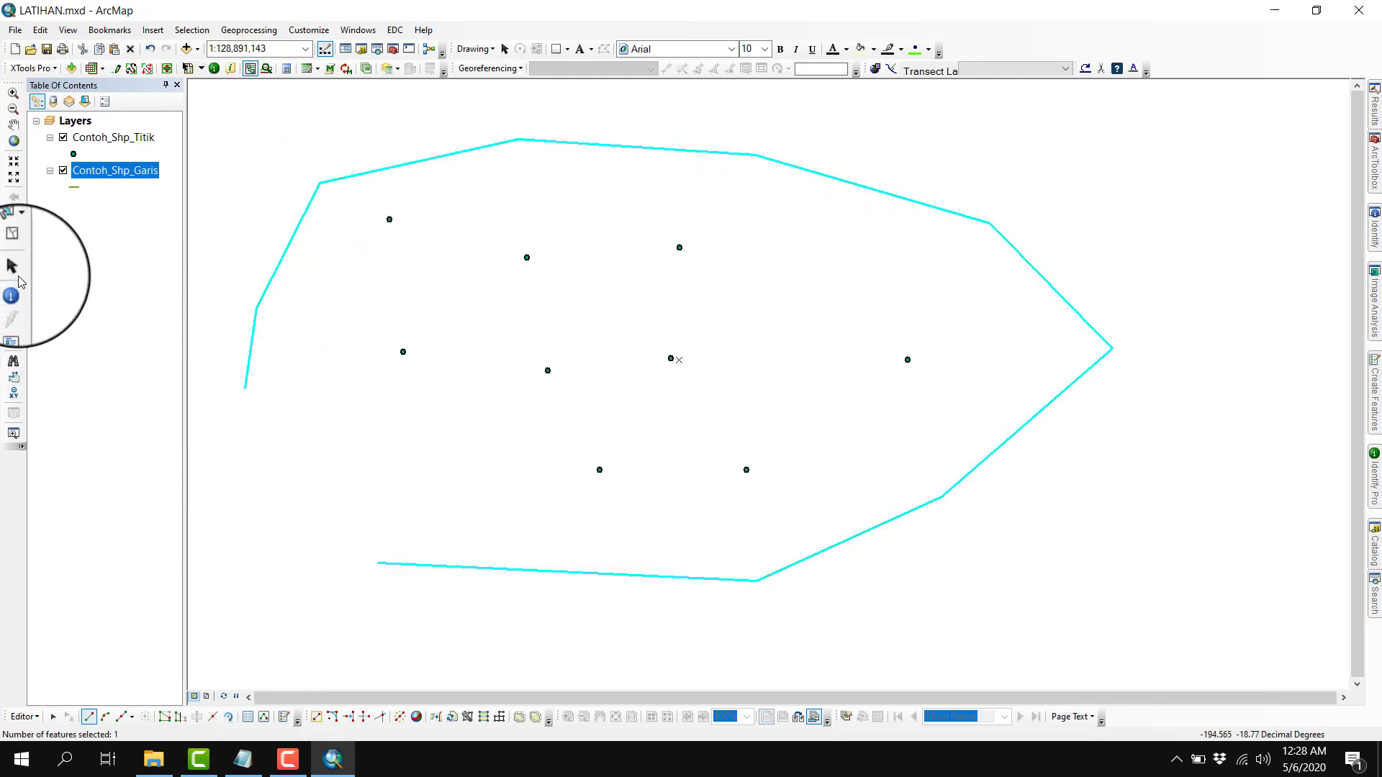
{"action": "left_click", "coordinate": [15, 251]}
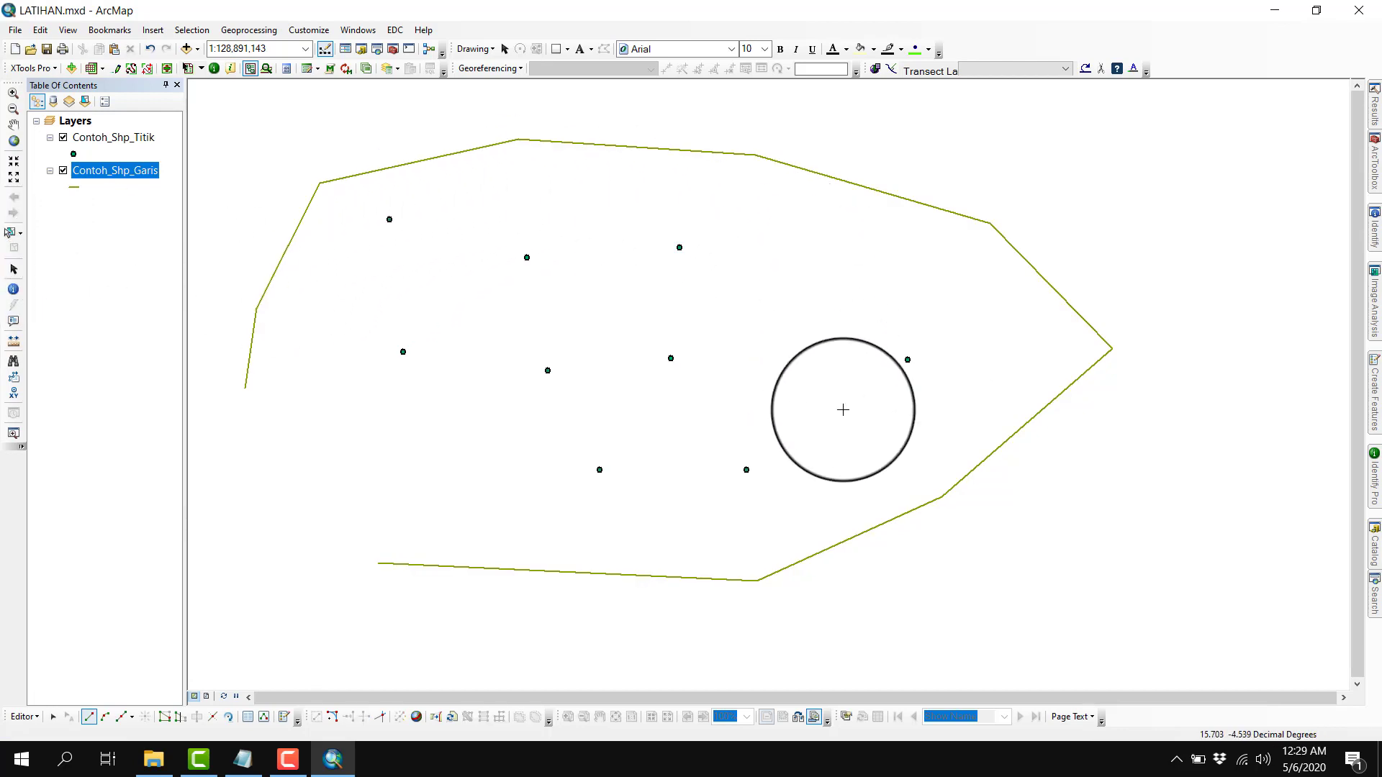
With the Rectangle construction tool, digitize a rectangle tilted to direction 315 across the outline's upper-right edge, and clear the selection
{"action": "left_click", "coordinate": [285, 716]}
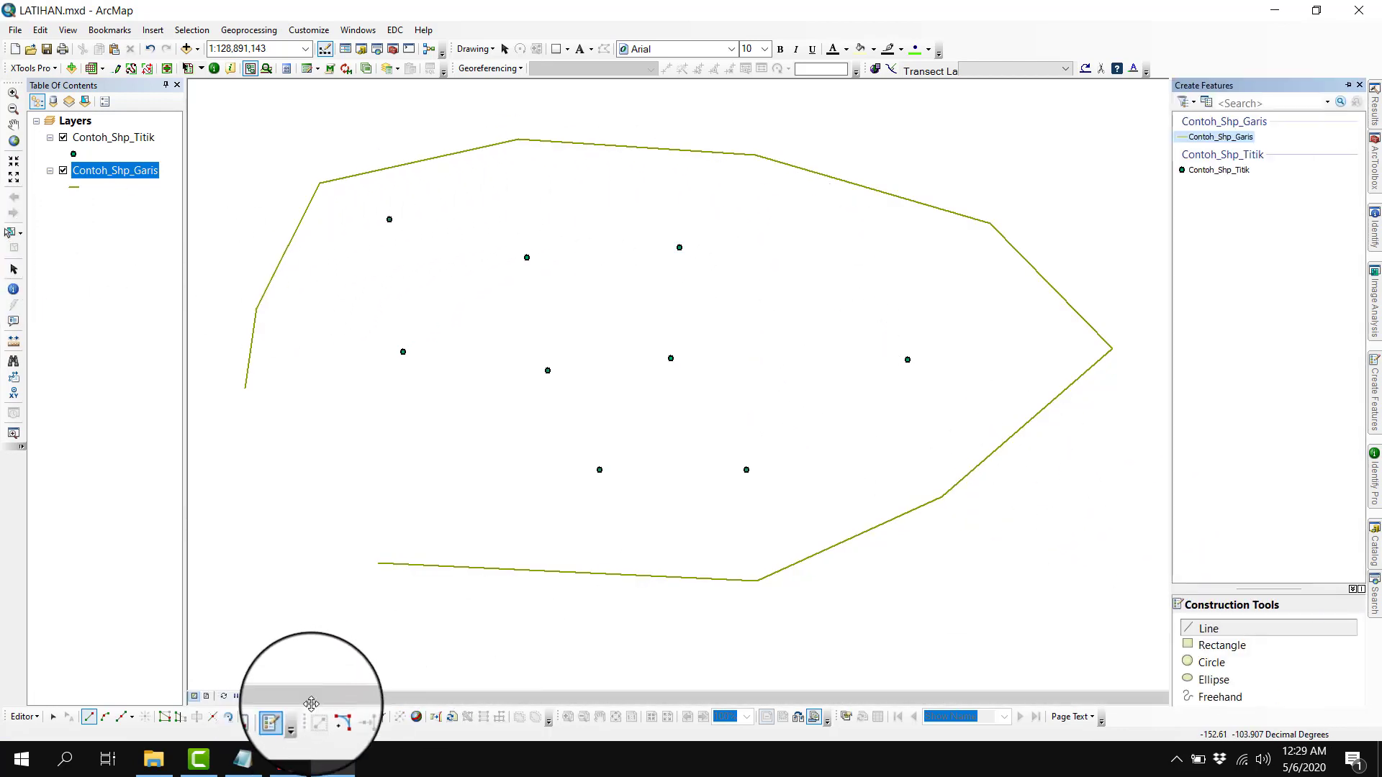
{"action": "left_click", "coordinate": [1208, 660]}
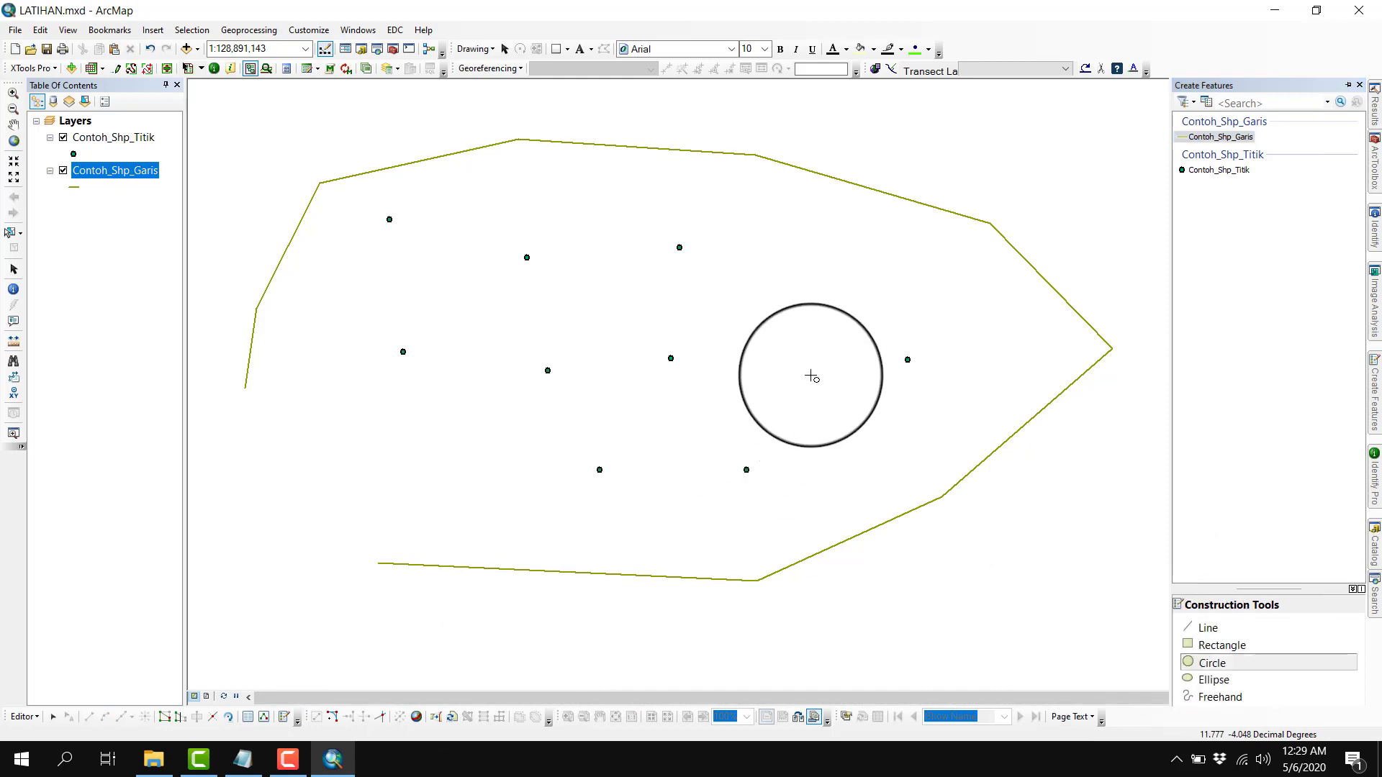
{"action": "left_click", "coordinate": [285, 716]}
{"action": "left_click", "coordinate": [1250, 648]}
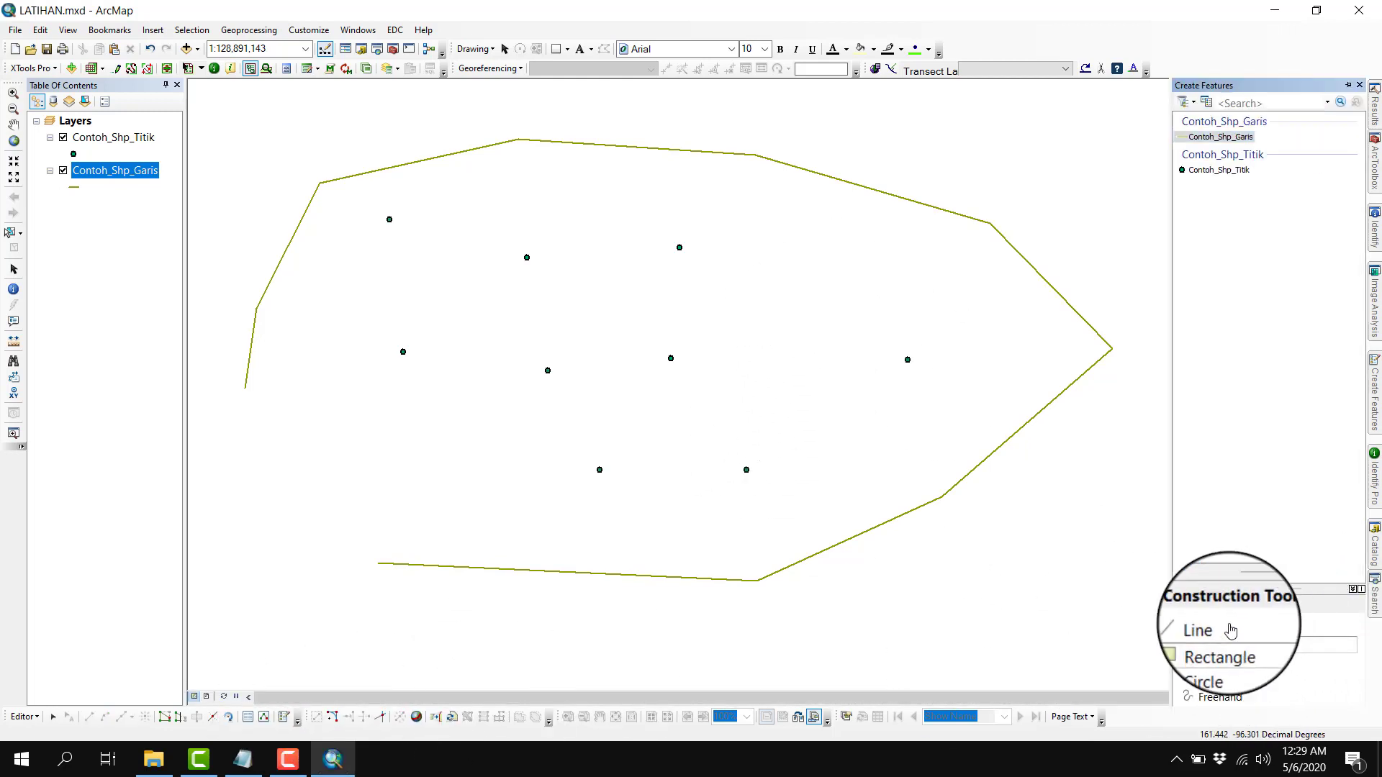
{"action": "left_click", "coordinate": [779, 233]}
{"action": "left_click", "coordinate": [909, 360]}
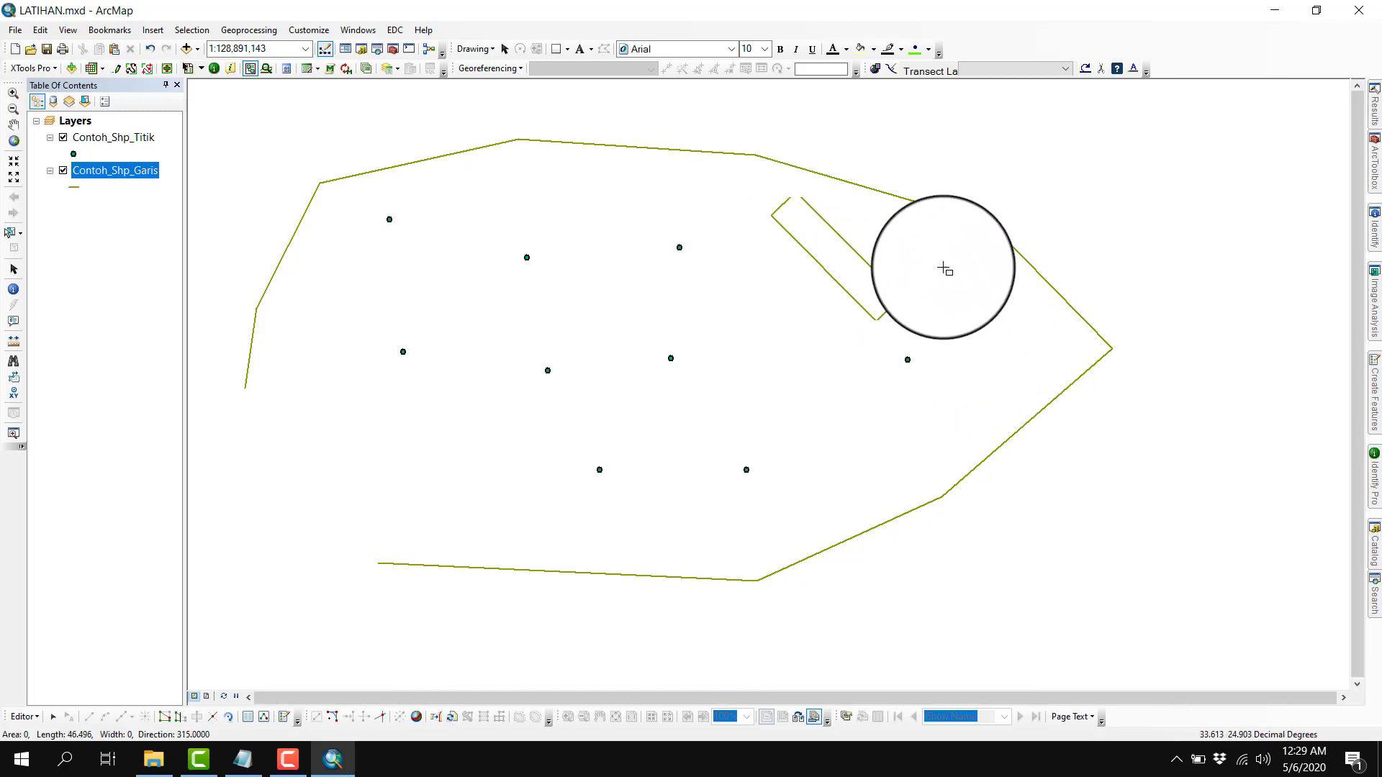
{"action": "left_click", "coordinate": [1076, 200]}
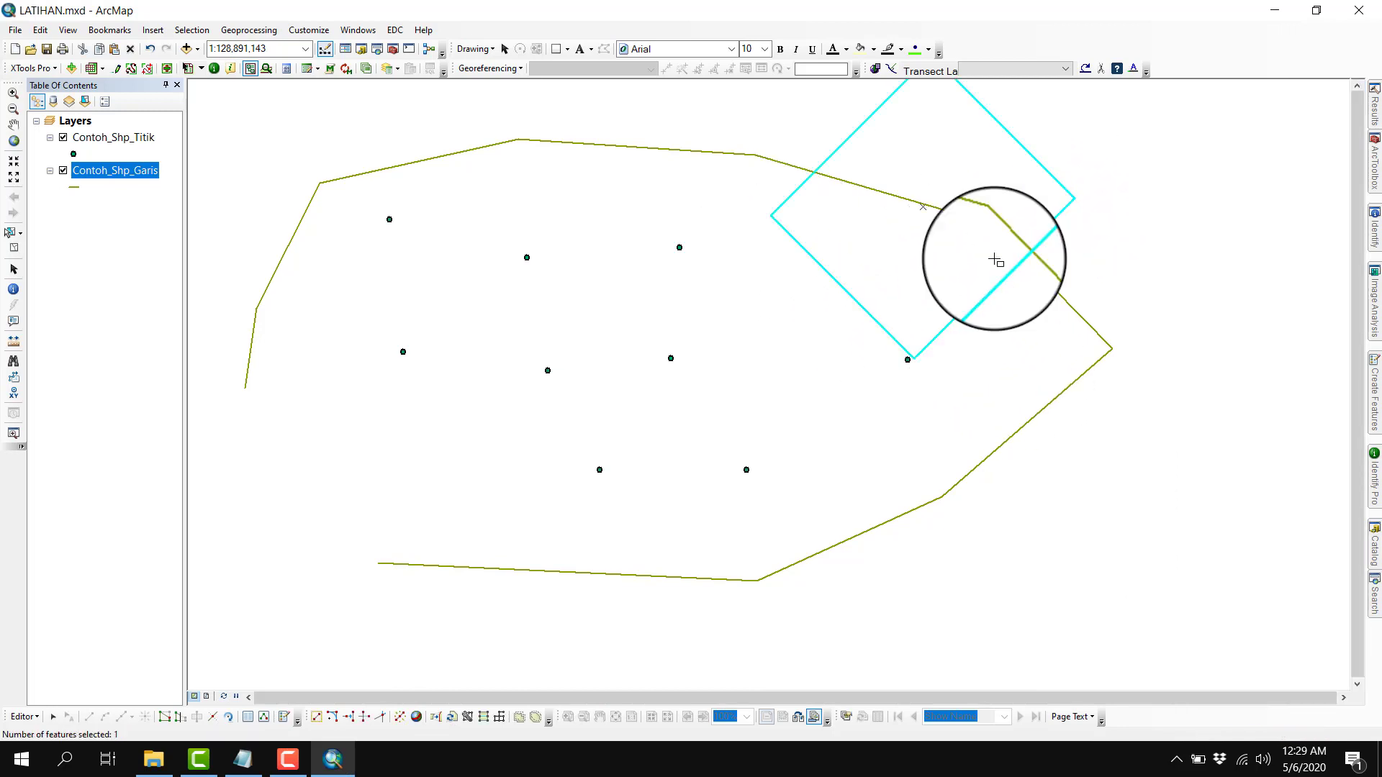
{"action": "left_click", "coordinate": [13, 248]}
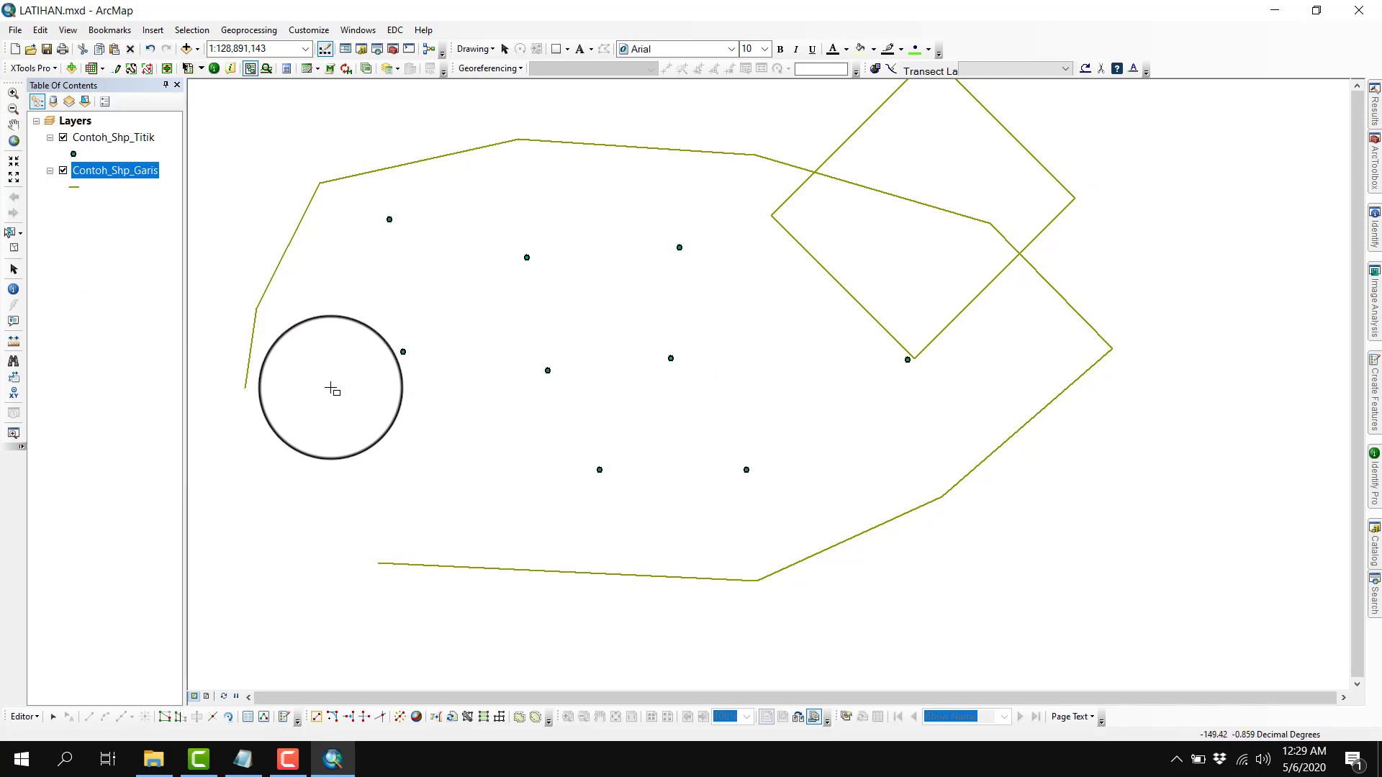
Digitize a slightly tilted rectangle just above the outline's lower-left end, and clear the selection
{"action": "left_click", "coordinate": [334, 368]}
{"action": "left_click", "coordinate": [319, 542]}
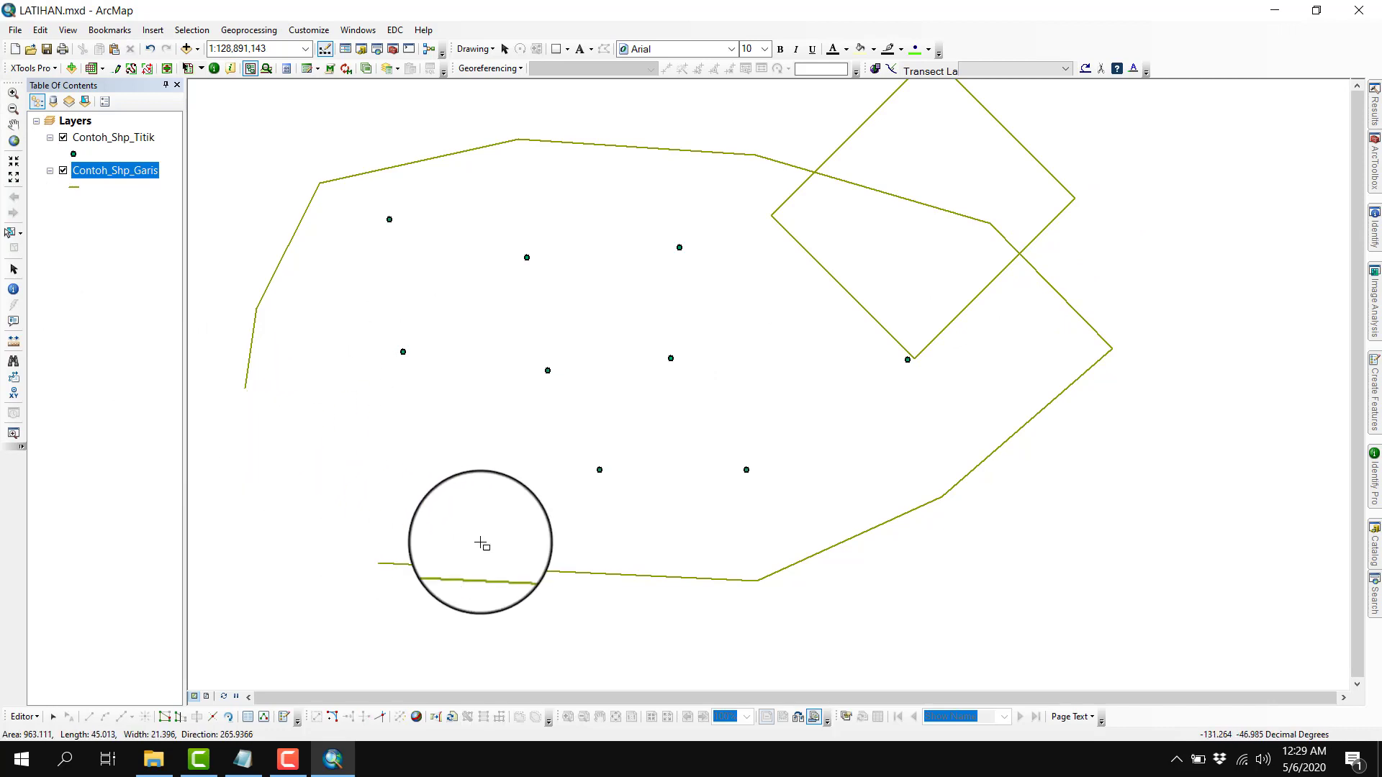
{"action": "left_click", "coordinate": [591, 560]}
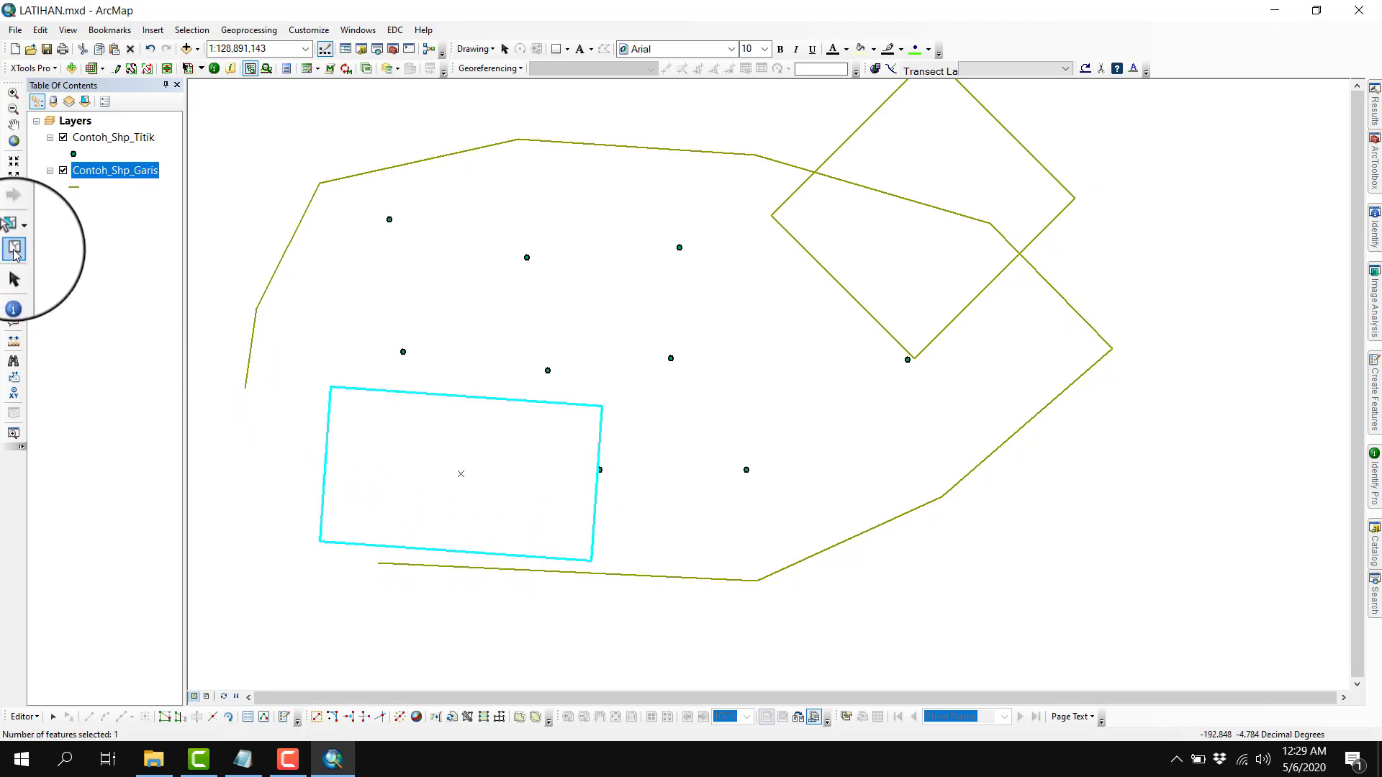
{"action": "left_click", "coordinate": [14, 251]}
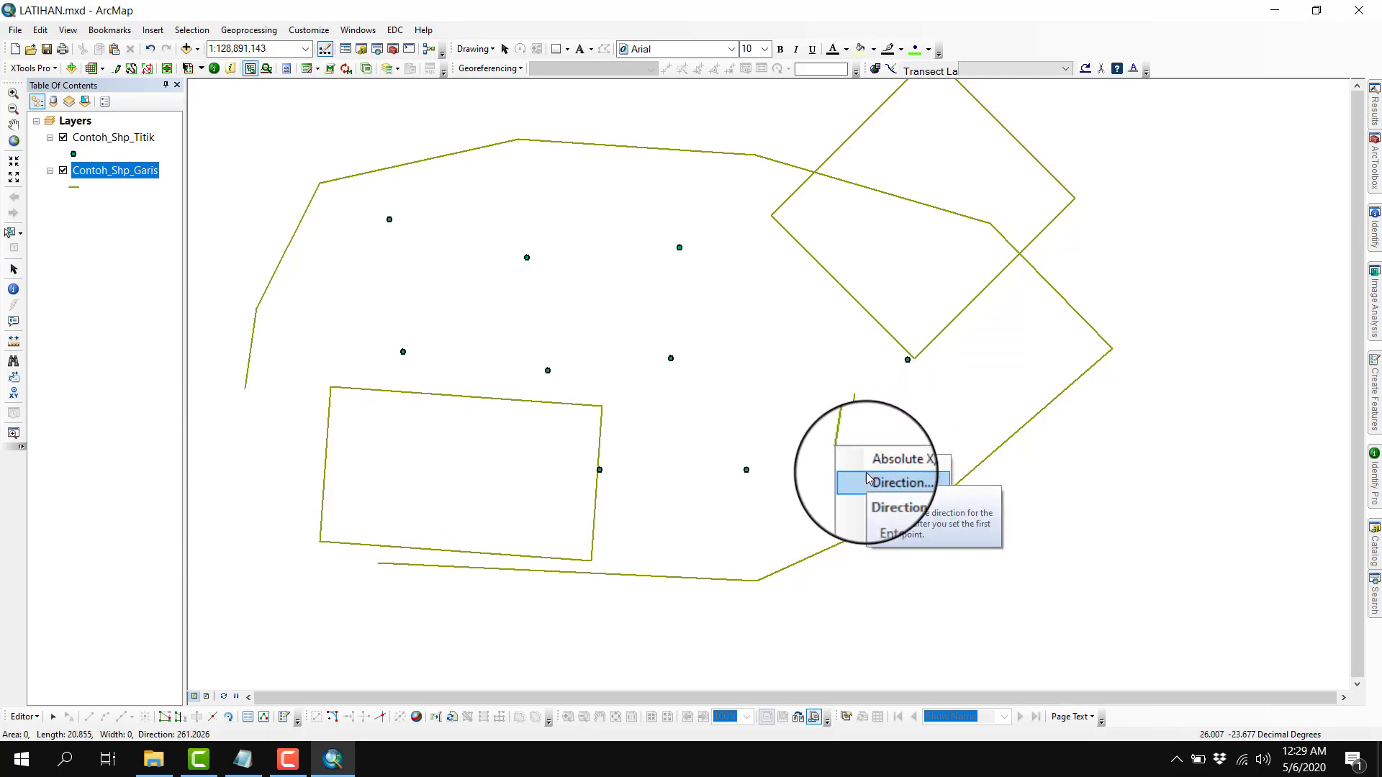
Digitize a rectangle about 78 by 126 decimal degrees over the outline's lower-right edge, with its direction fixed at 270
{"action": "left_click", "coordinate": [872, 480]}
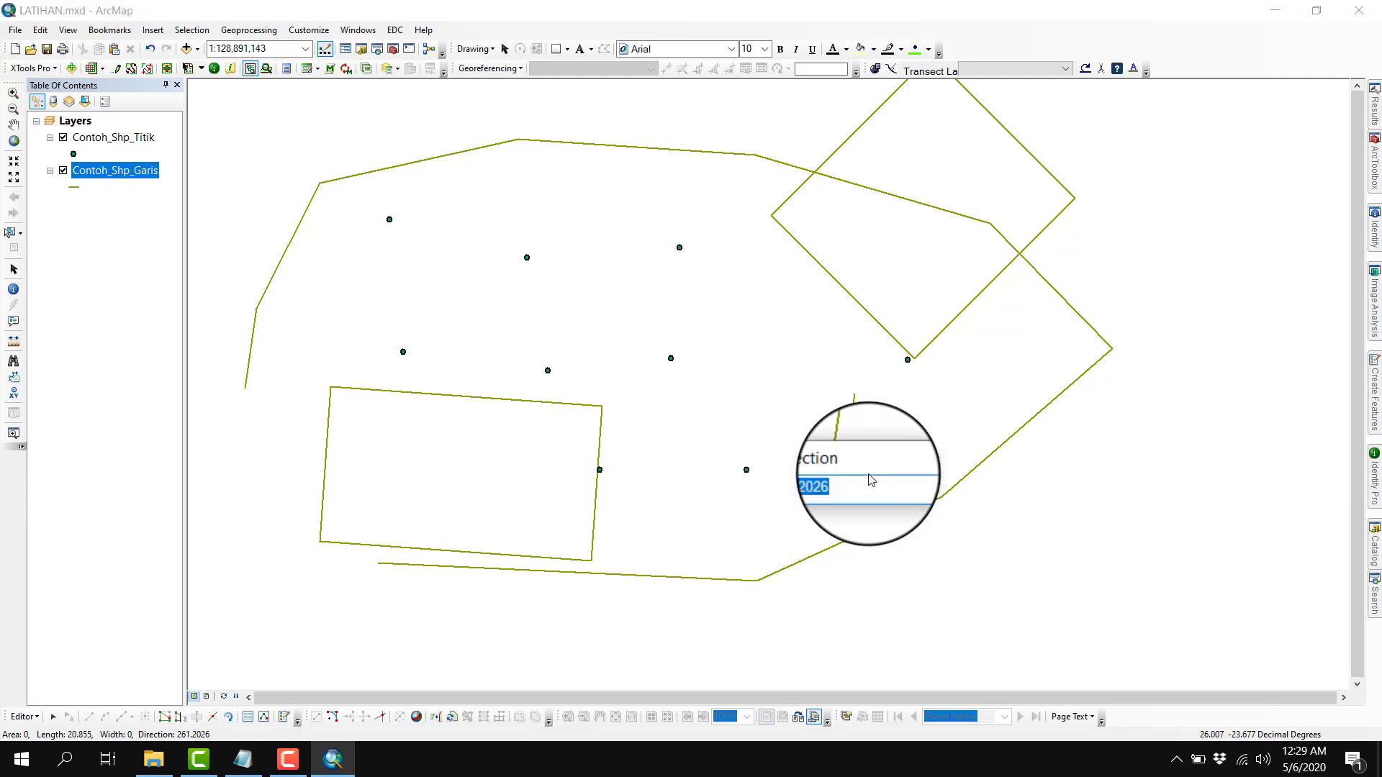
{"action": "key", "text": "Return"}
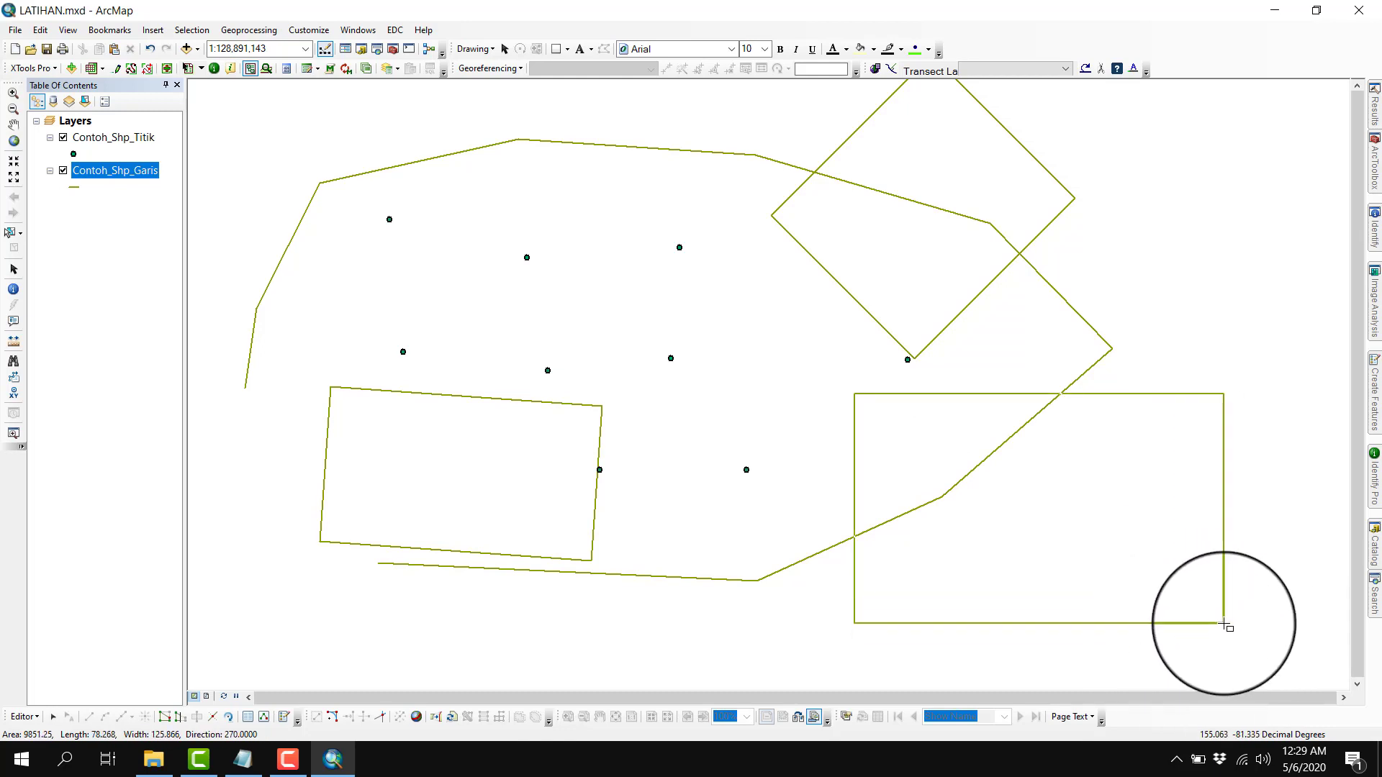
{"action": "left_click", "coordinate": [1224, 623]}
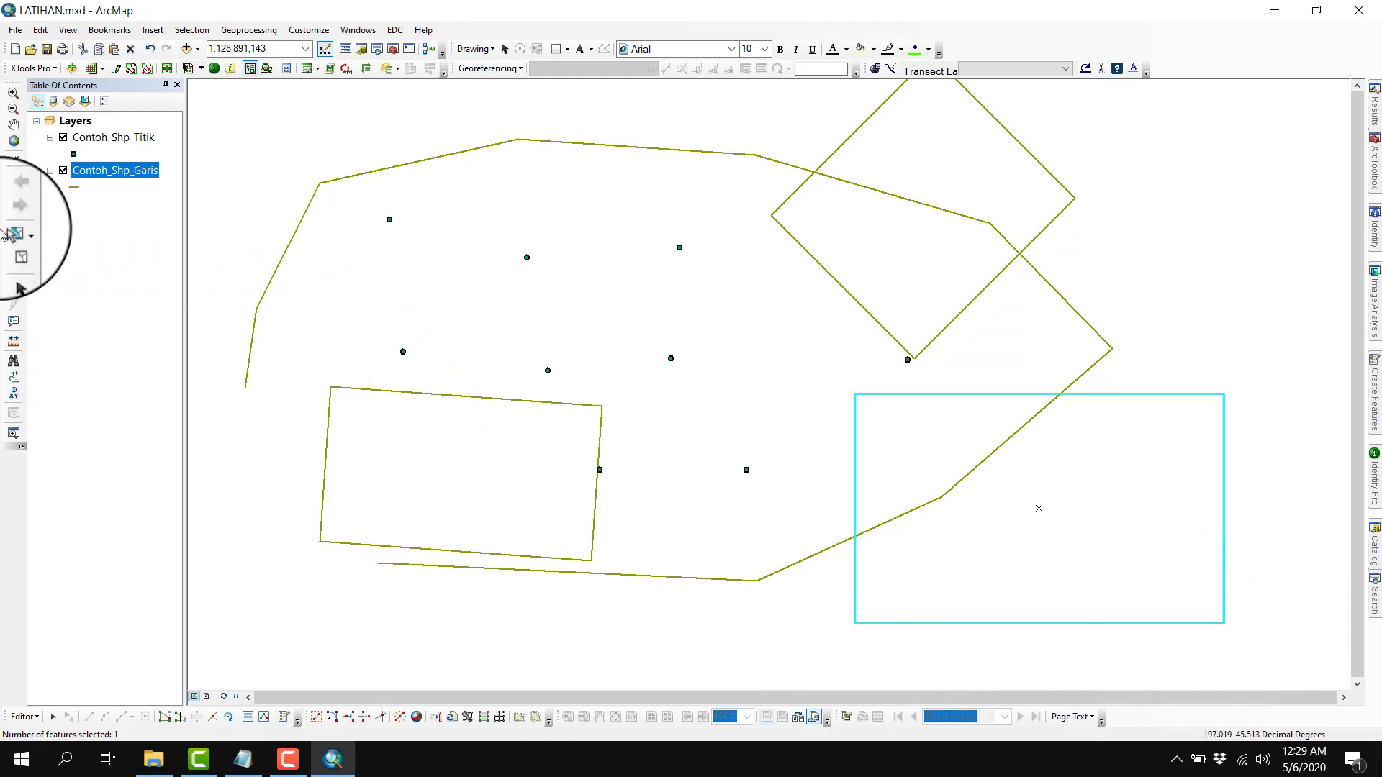
With the Circle construction tool, digitize a circle over the outline's upper-left corner and a smaller one with an entered radius near its centre, and clear the selection
{"action": "left_click", "coordinate": [285, 717]}
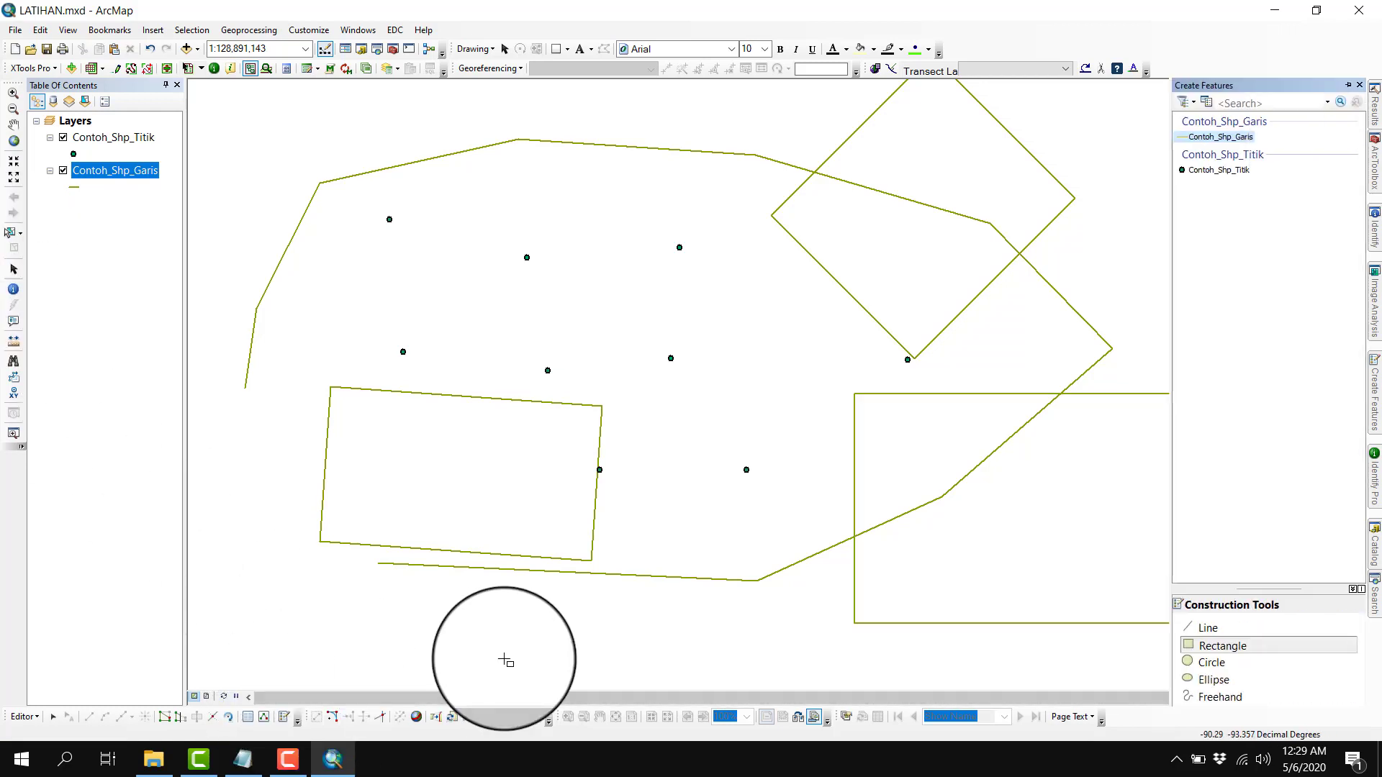
{"action": "left_click", "coordinate": [1228, 663]}
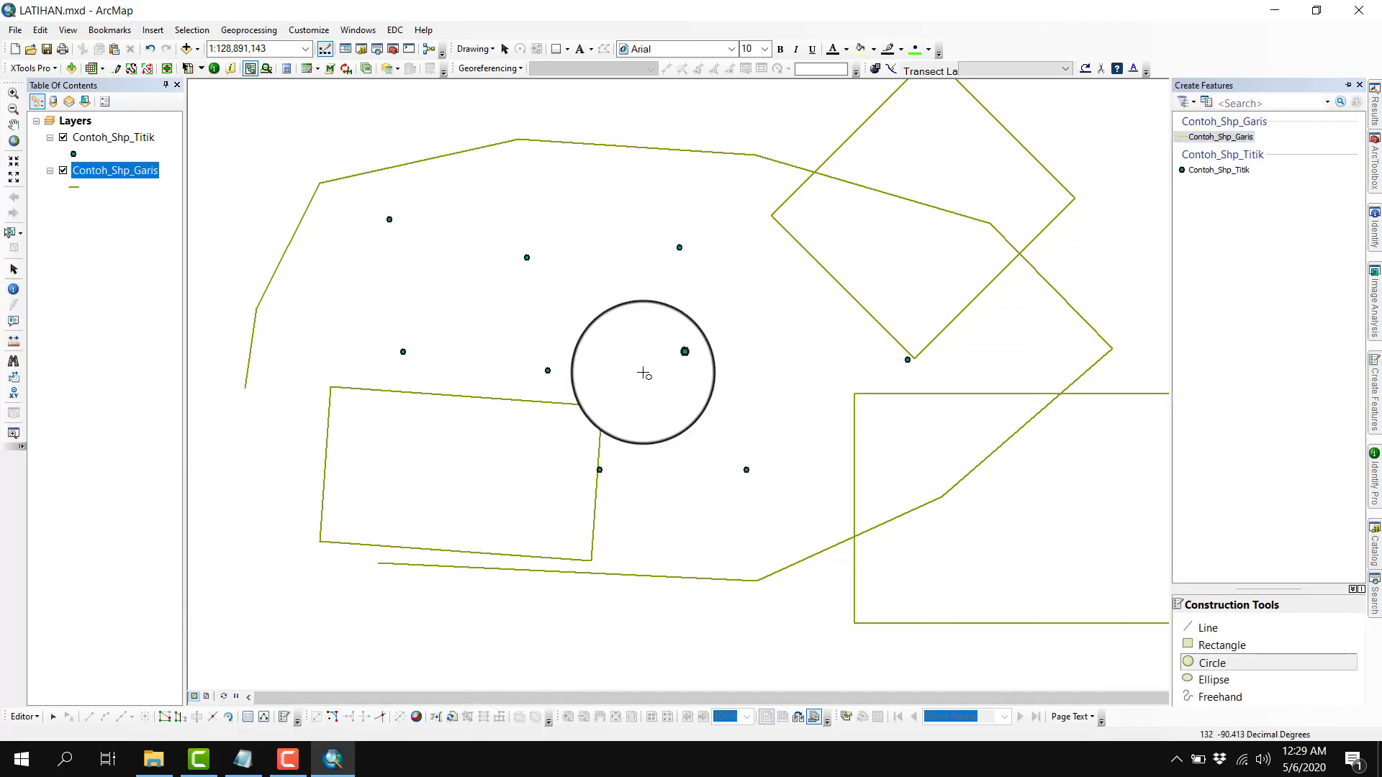
{"action": "left_click", "coordinate": [426, 180]}
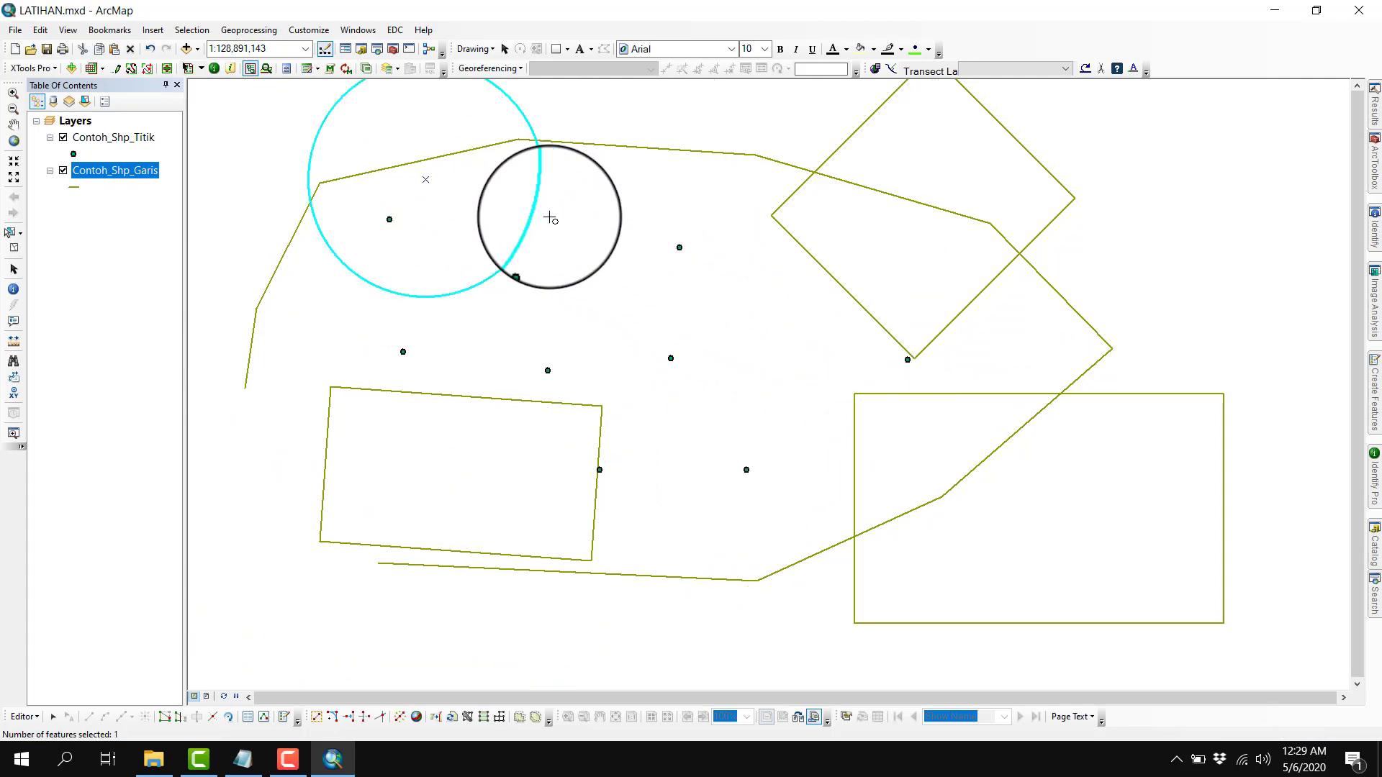
{"action": "left_click", "coordinate": [725, 311]}
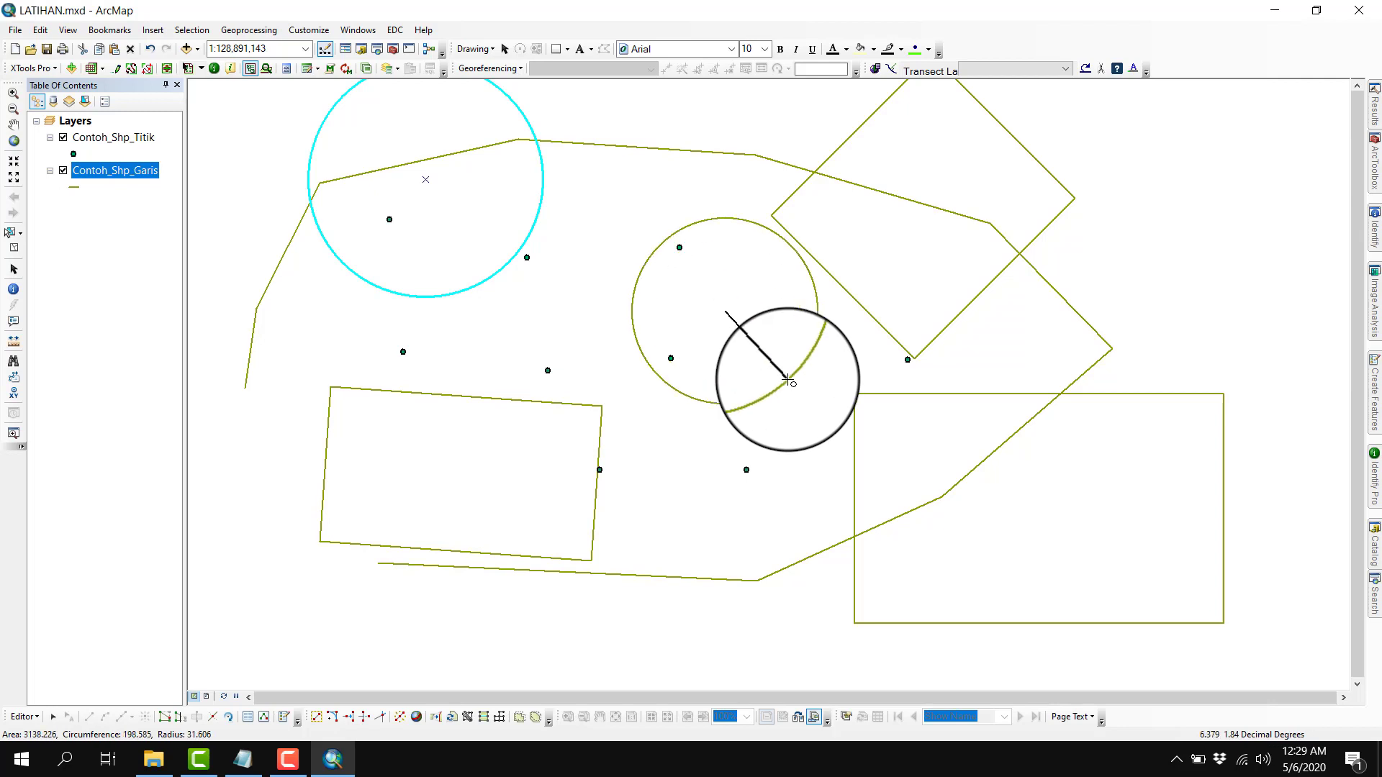
{"action": "left_click", "coordinate": [826, 407]}
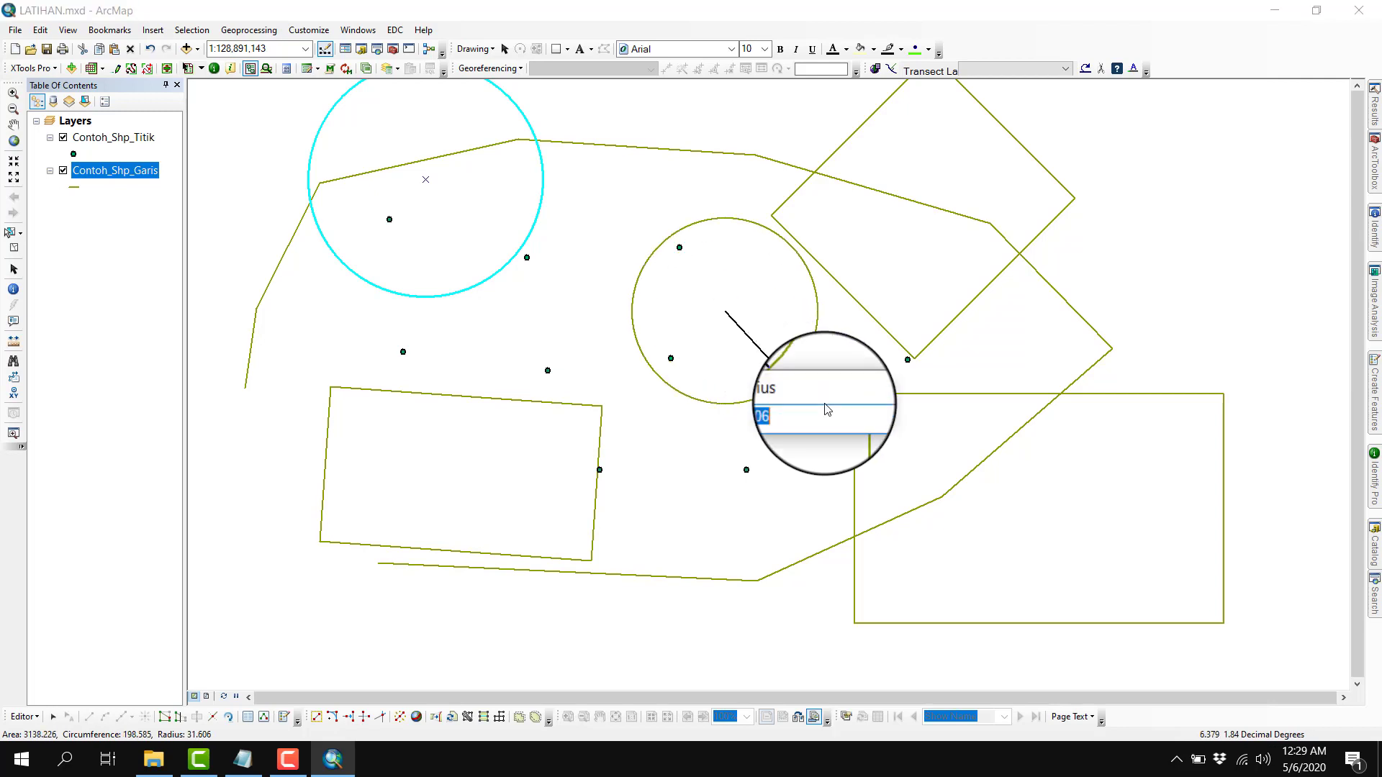
{"action": "key", "text": "Return"}
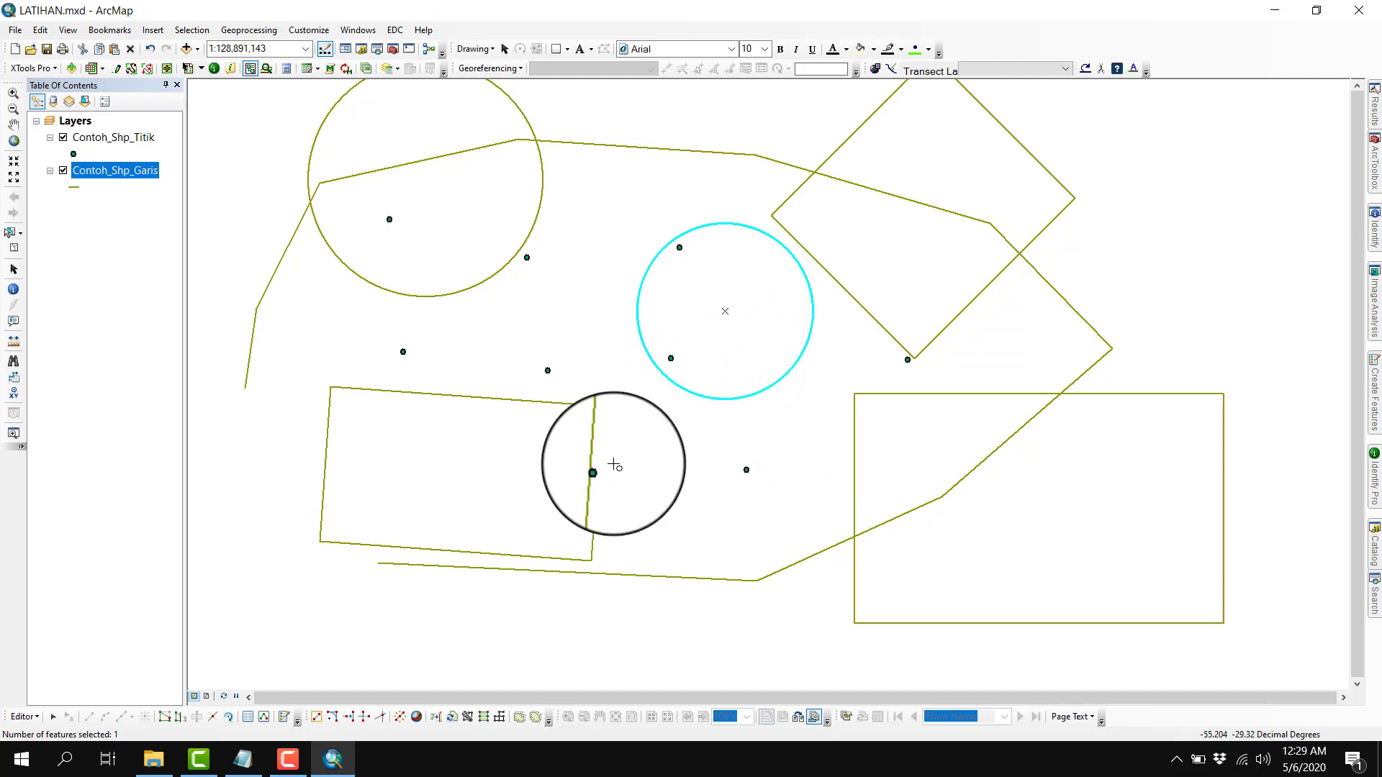
{"action": "left_click", "coordinate": [14, 248]}
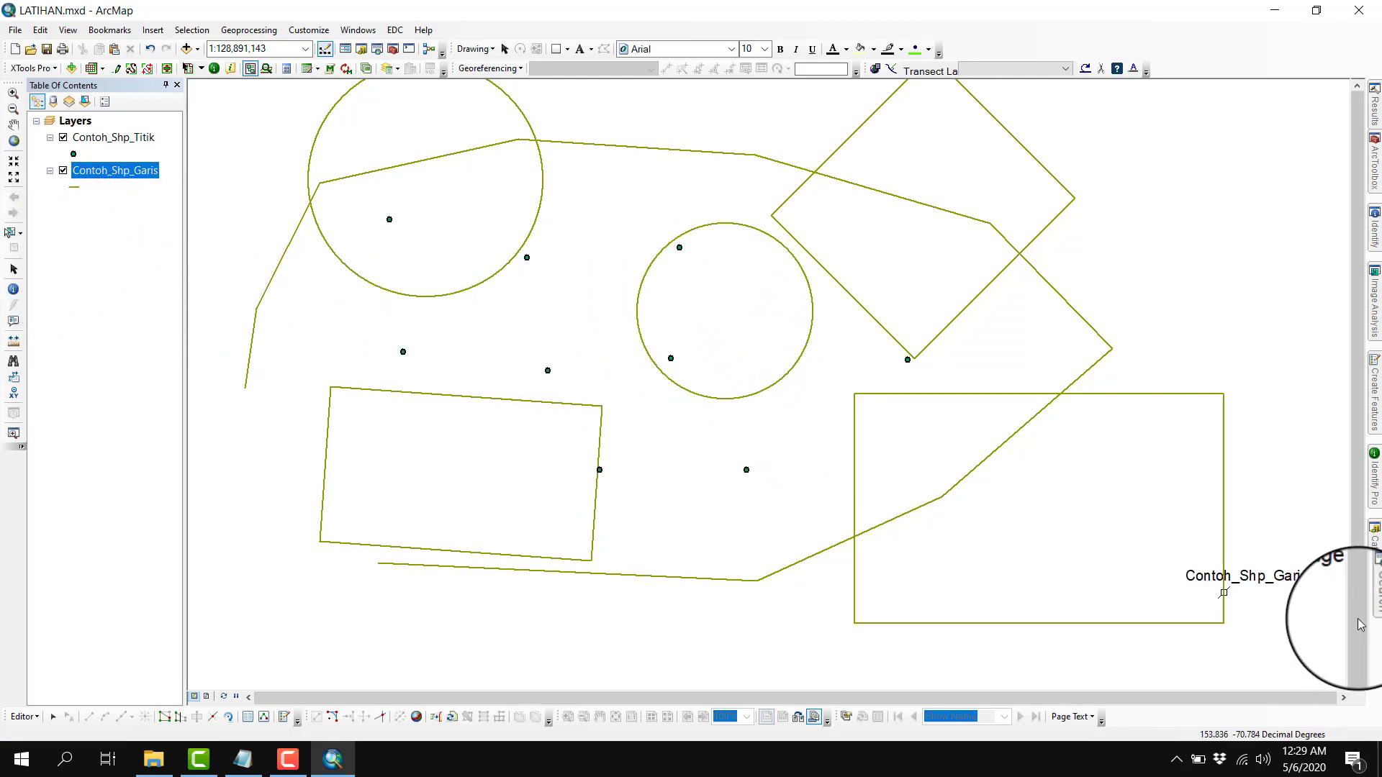
With the Ellipse construction tool, digitize a wide horizontal ellipse centred just outside the outline's lower-left end
{"action": "left_click", "coordinate": [1375, 551]}
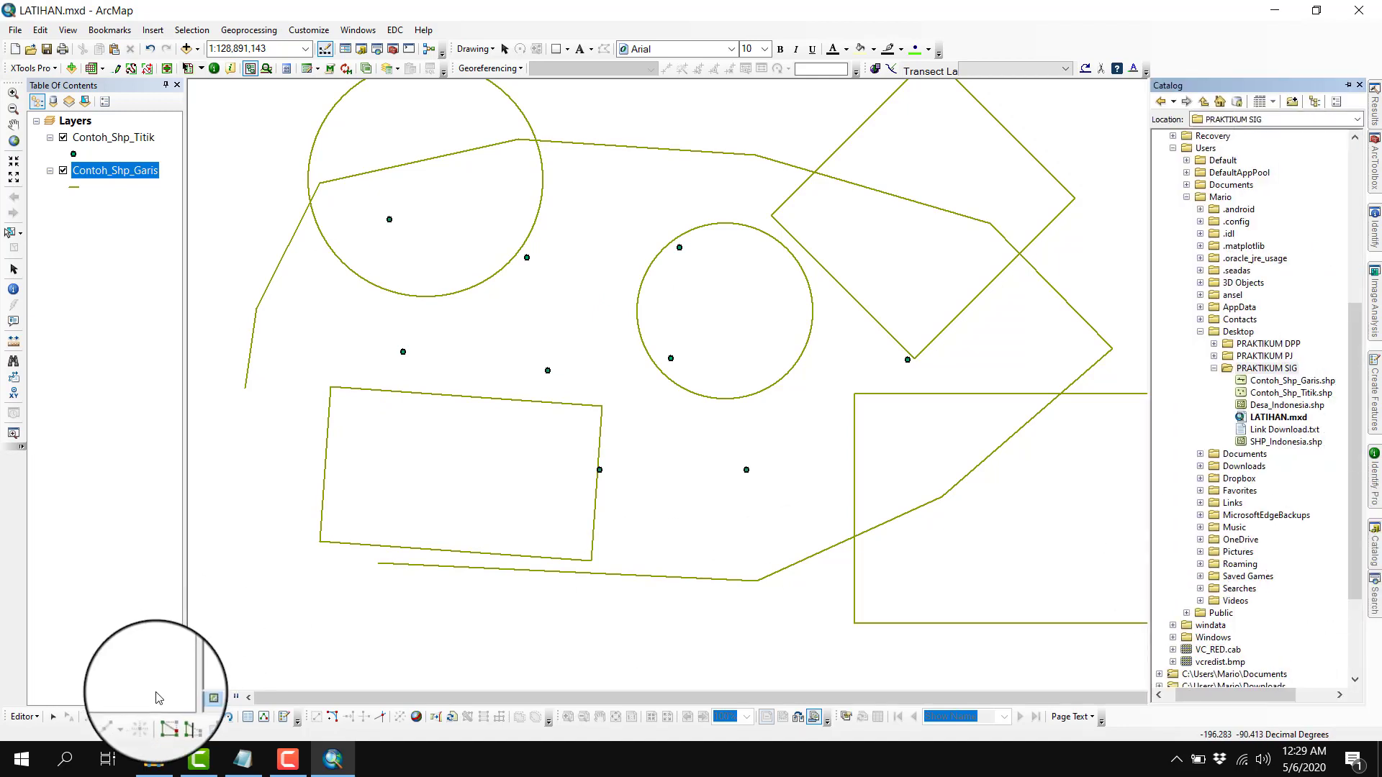
{"action": "left_click", "coordinate": [284, 716]}
{"action": "left_click", "coordinate": [1213, 679]}
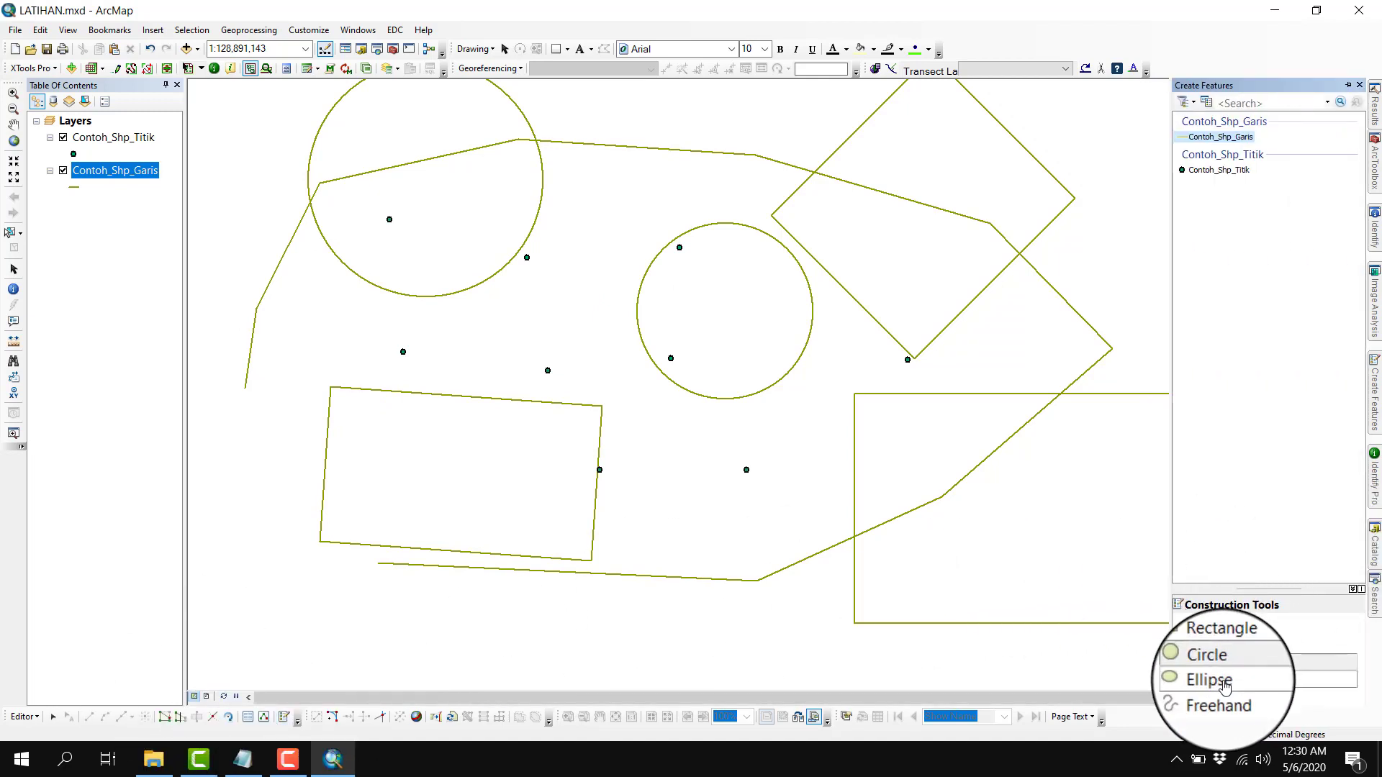
{"action": "left_click", "coordinate": [280, 551]}
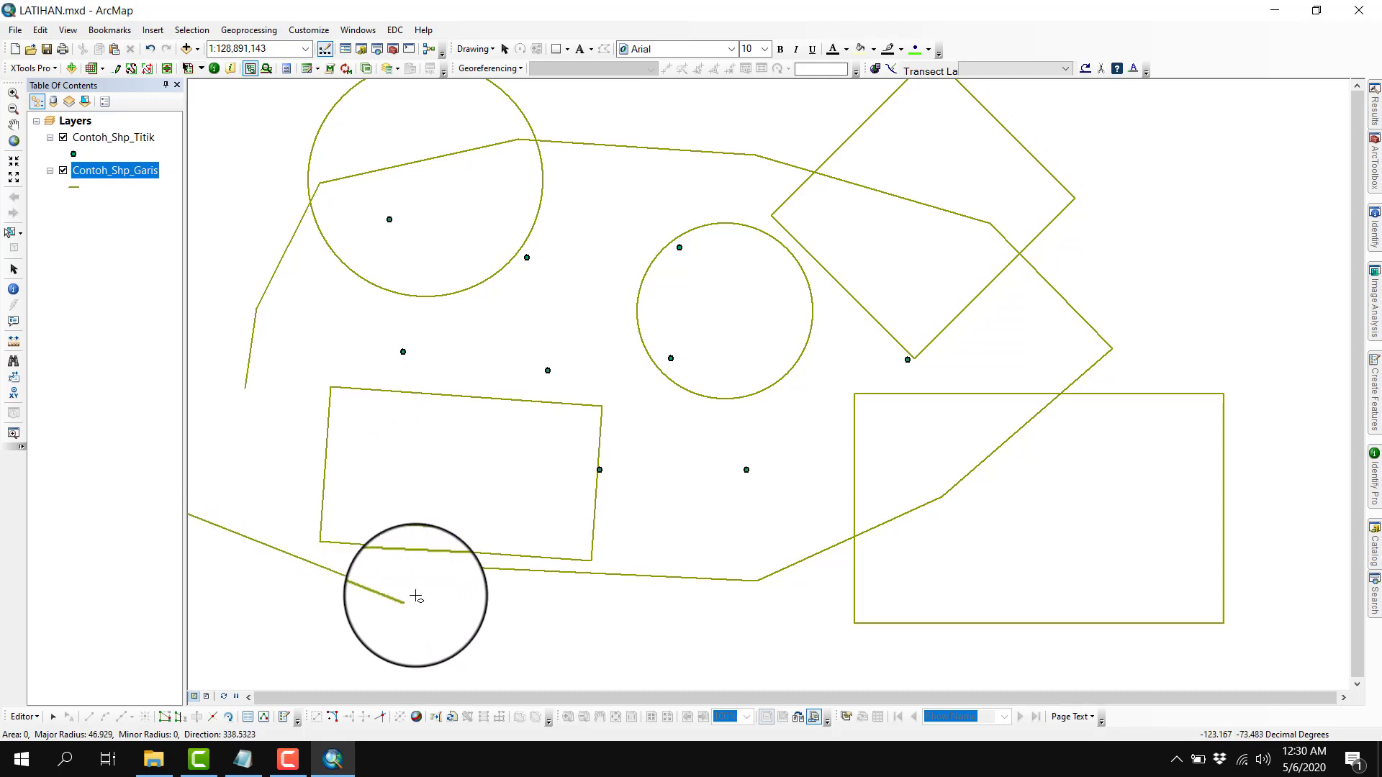
{"action": "left_click", "coordinate": [551, 543]}
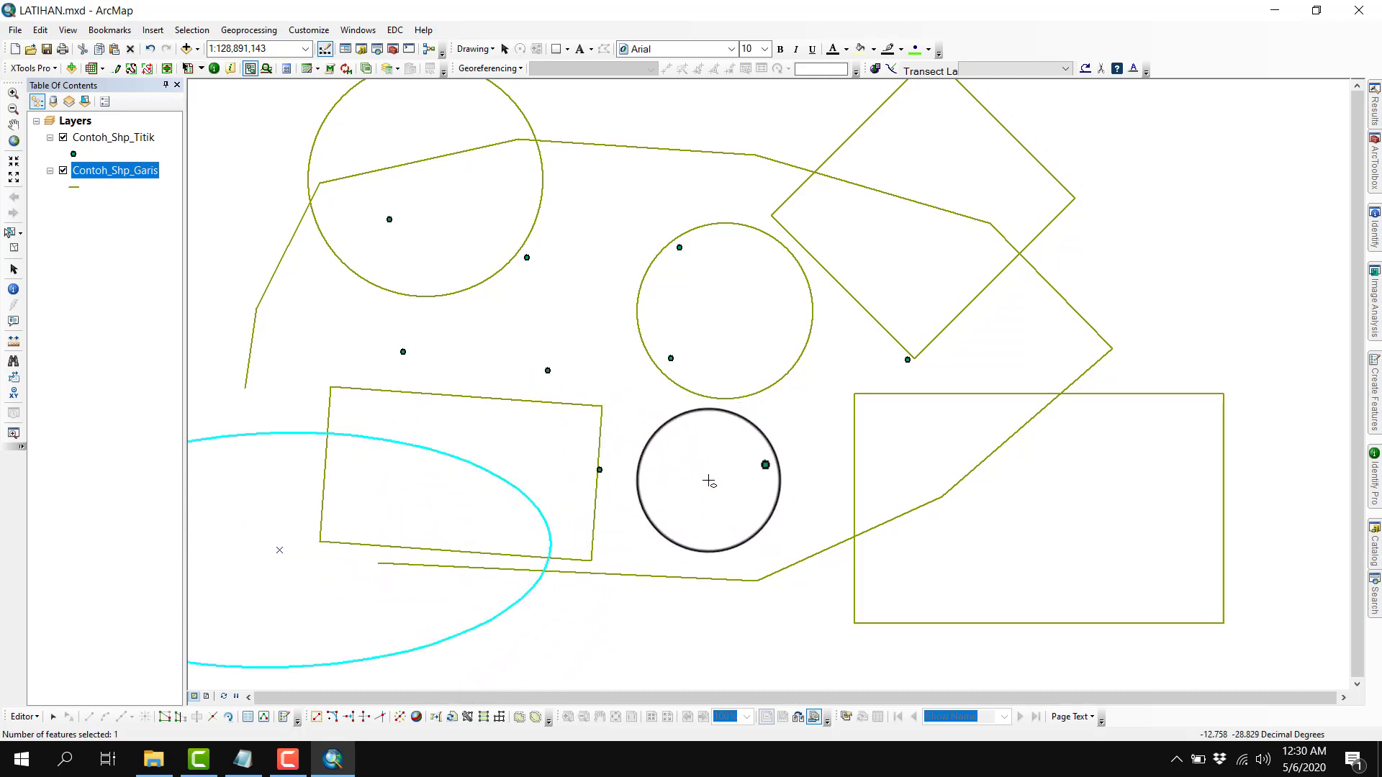
Digitize a large second ellipse in the lower middle of the outline with its direction set to 240, and clear the selection
{"action": "right_click", "coordinate": [736, 516]}
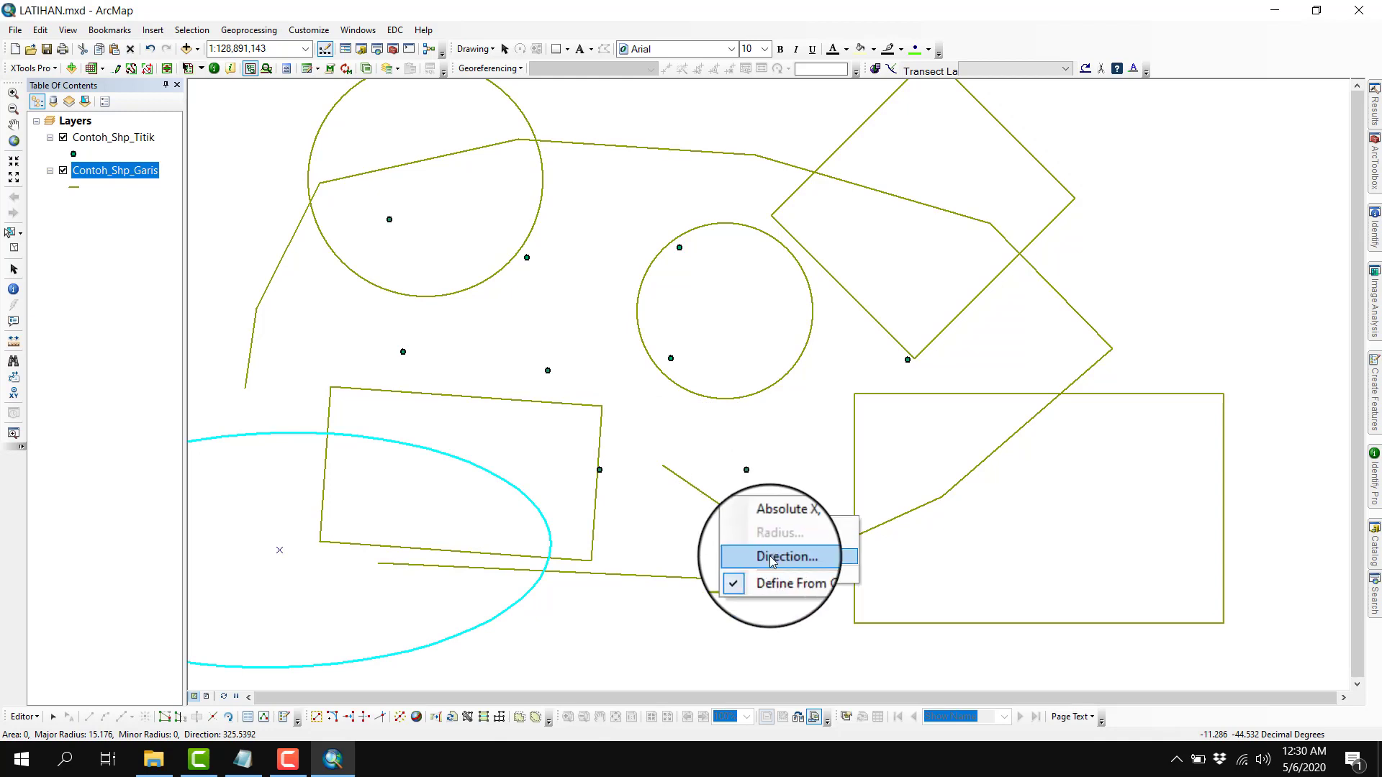
{"action": "left_click", "coordinate": [772, 557]}
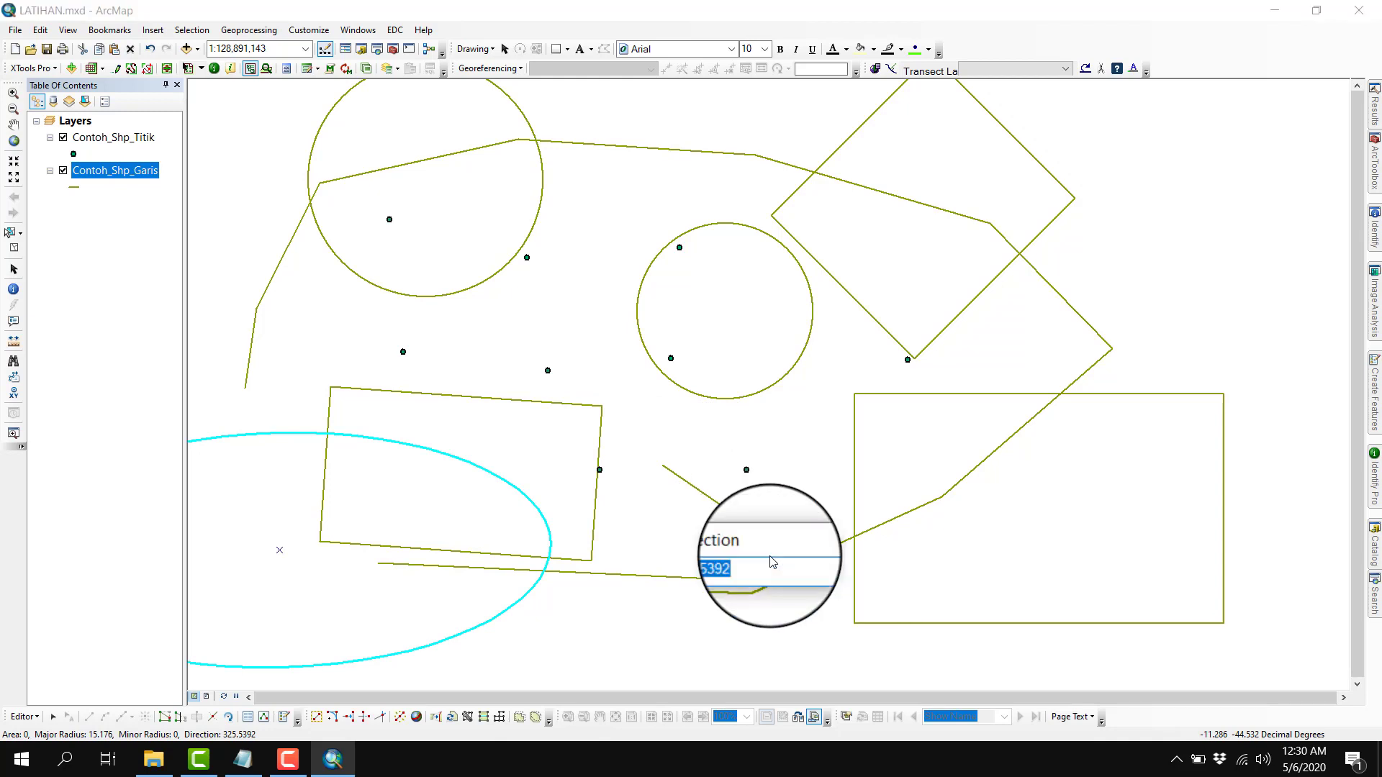
{"action": "type", "text": "240"}
{"action": "key", "text": "Return"}
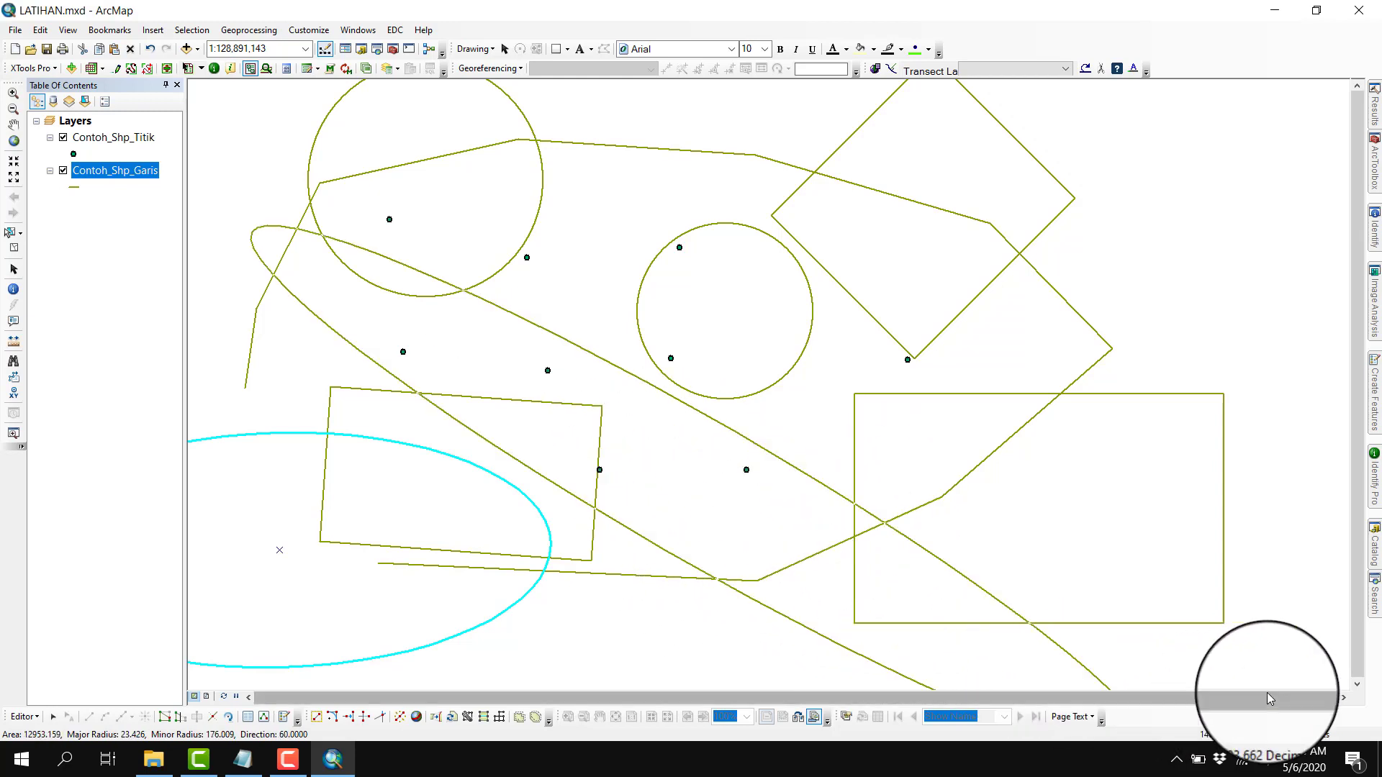
{"action": "left_click", "coordinate": [924, 394]}
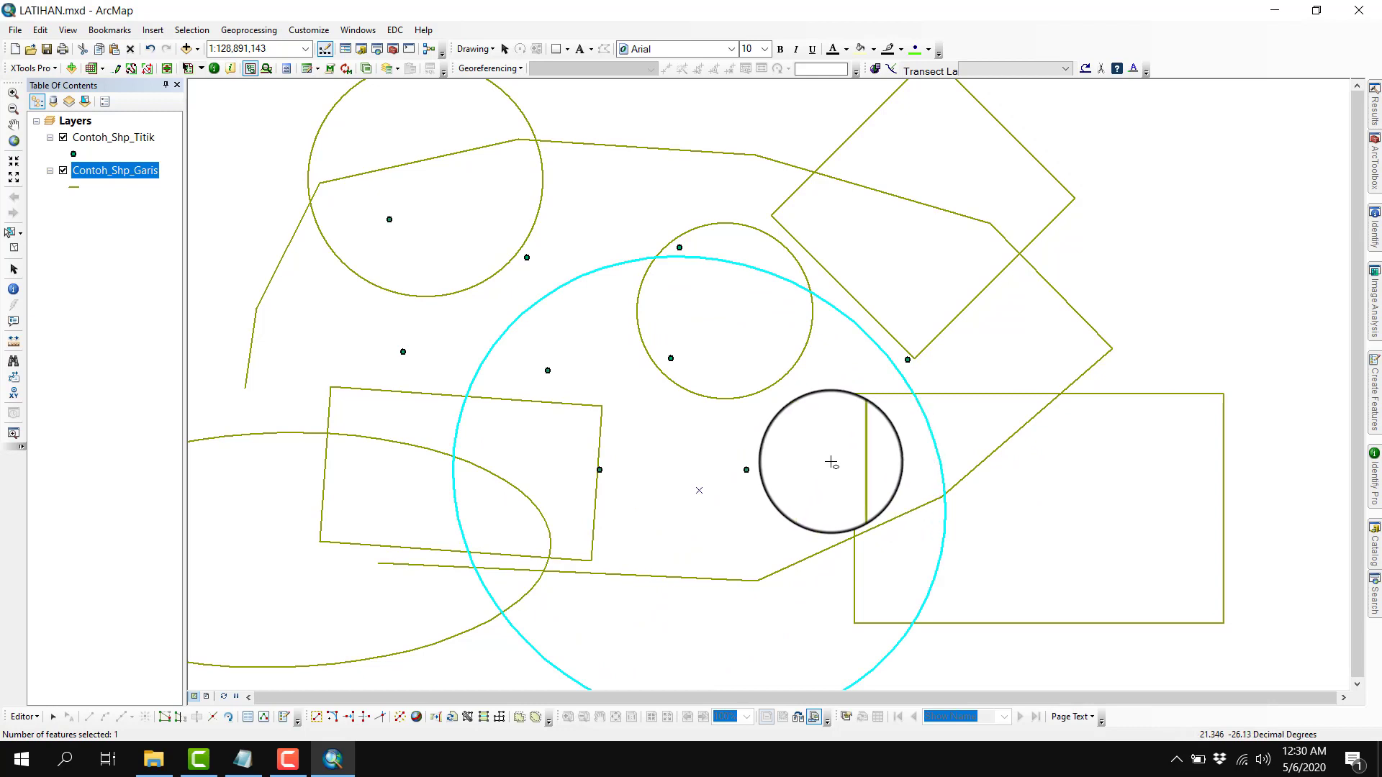
{"action": "left_click", "coordinate": [14, 247]}
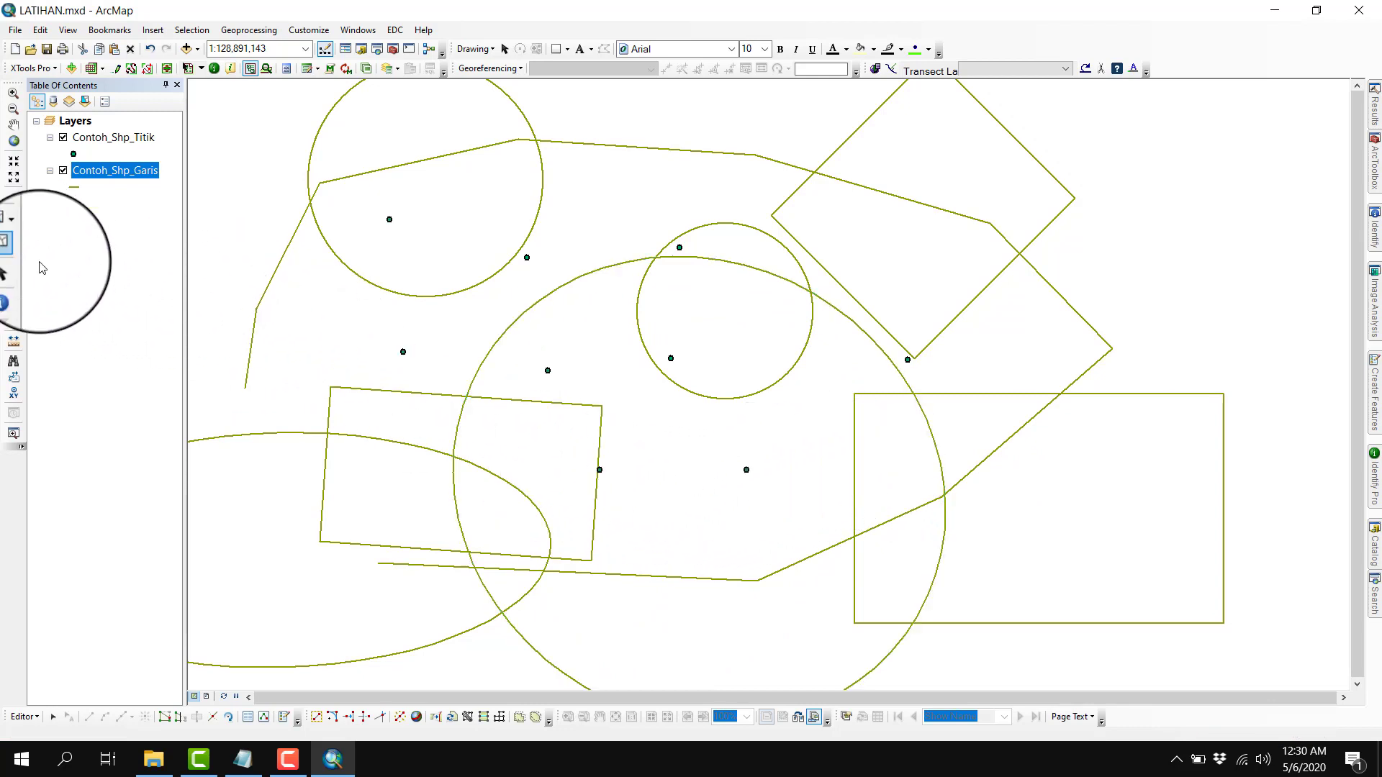
With the Freehand construction tool, sketch a short curve, a wavy line near the right corner and a long winding line across the shapes, and clear the selection
{"action": "left_click", "coordinate": [284, 716]}
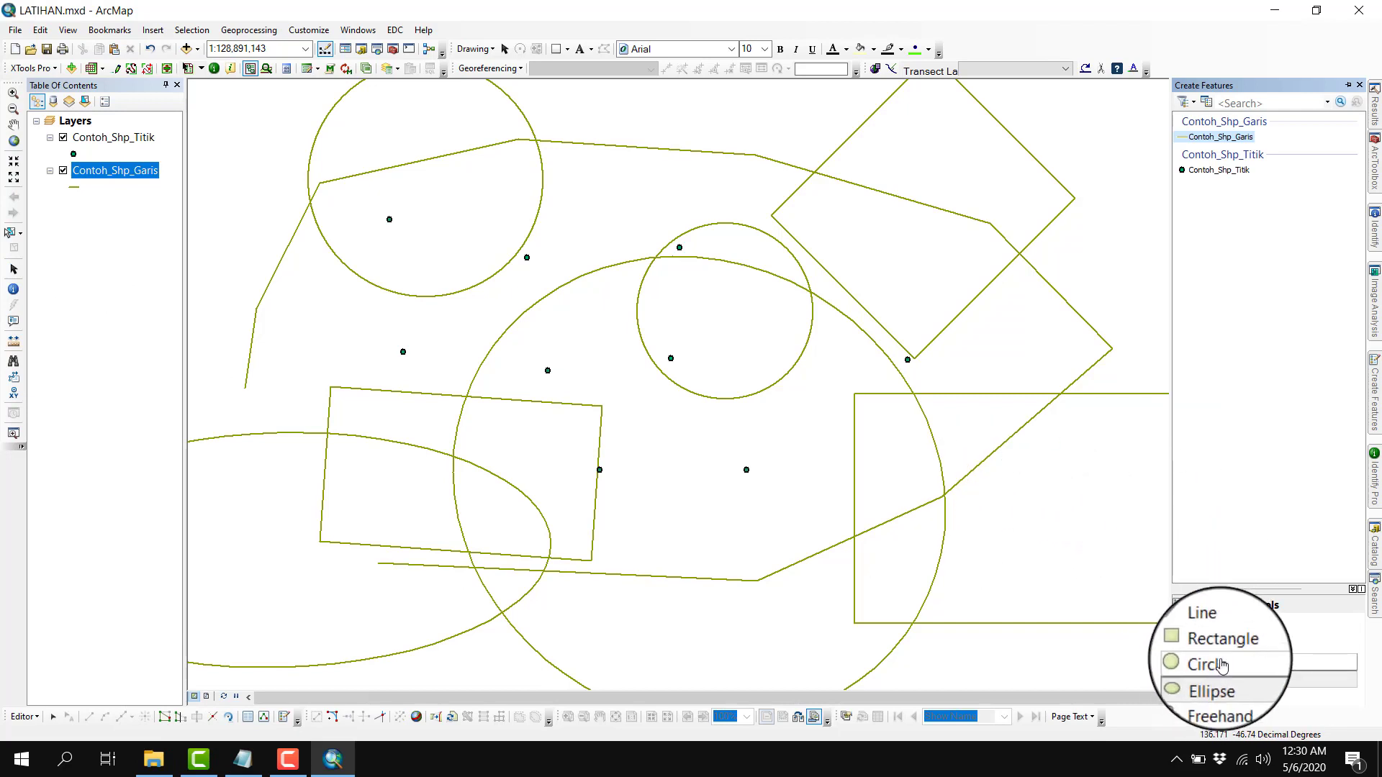
{"action": "left_click", "coordinate": [1217, 699]}
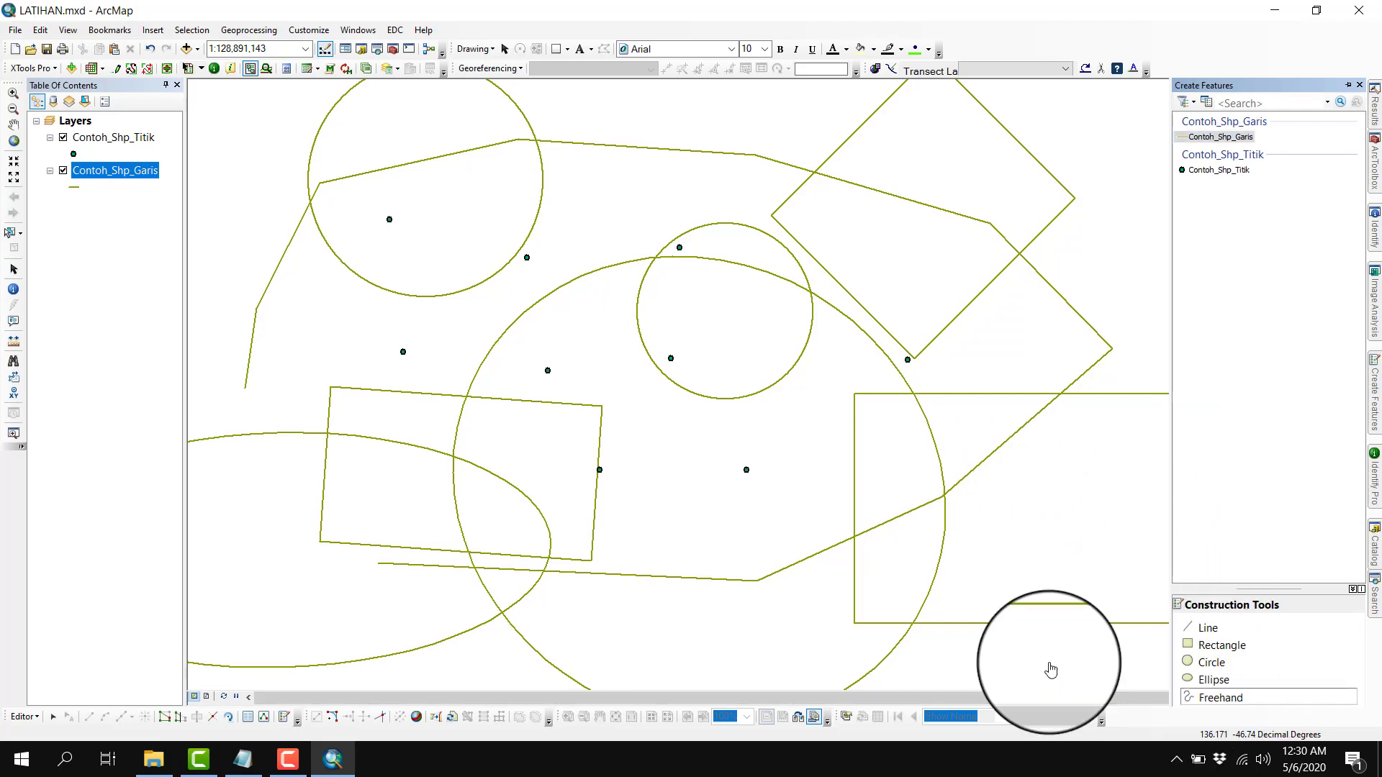
{"action": "left_click", "coordinate": [580, 200]}
{"action": "left_click", "coordinate": [689, 245]}
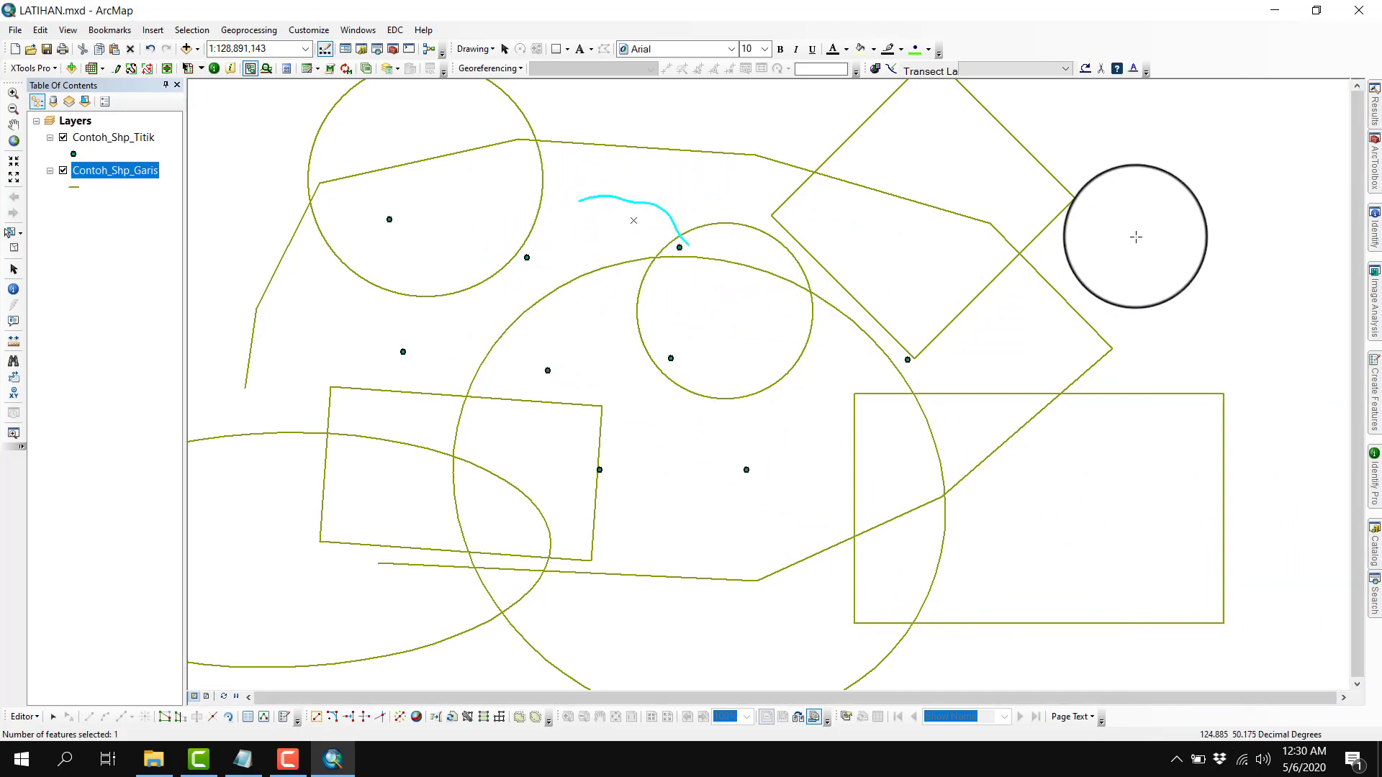
{"action": "left_click", "coordinate": [979, 484]}
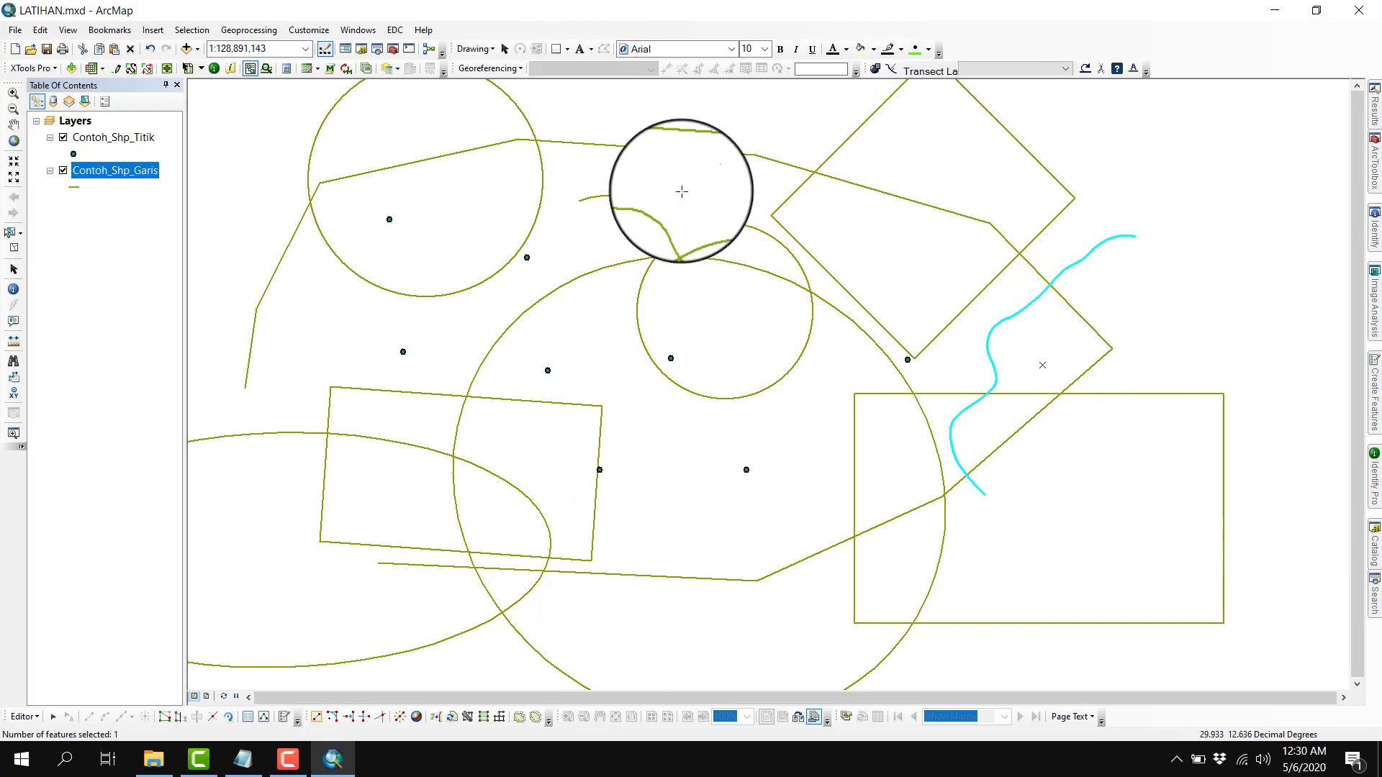
{"action": "left_click", "coordinate": [741, 218]}
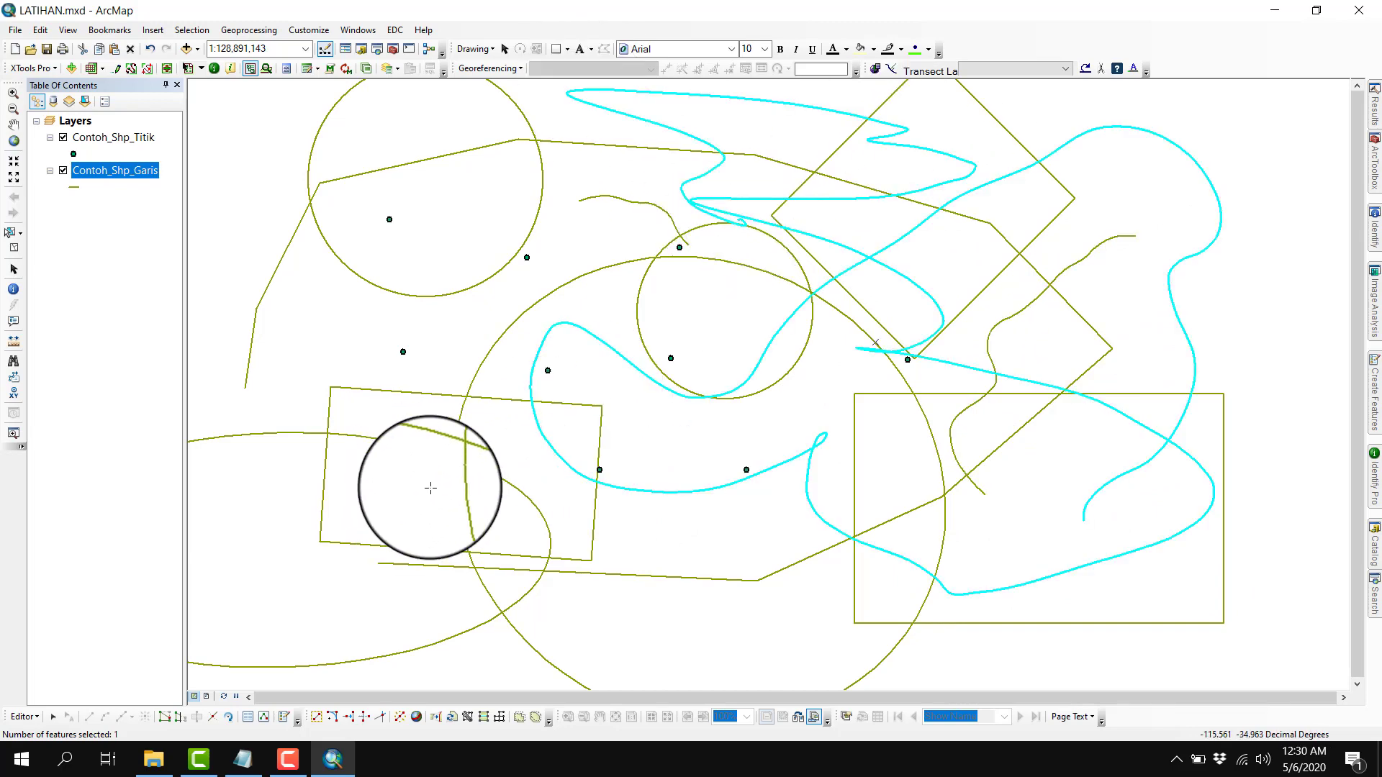
{"action": "left_click", "coordinate": [14, 249]}
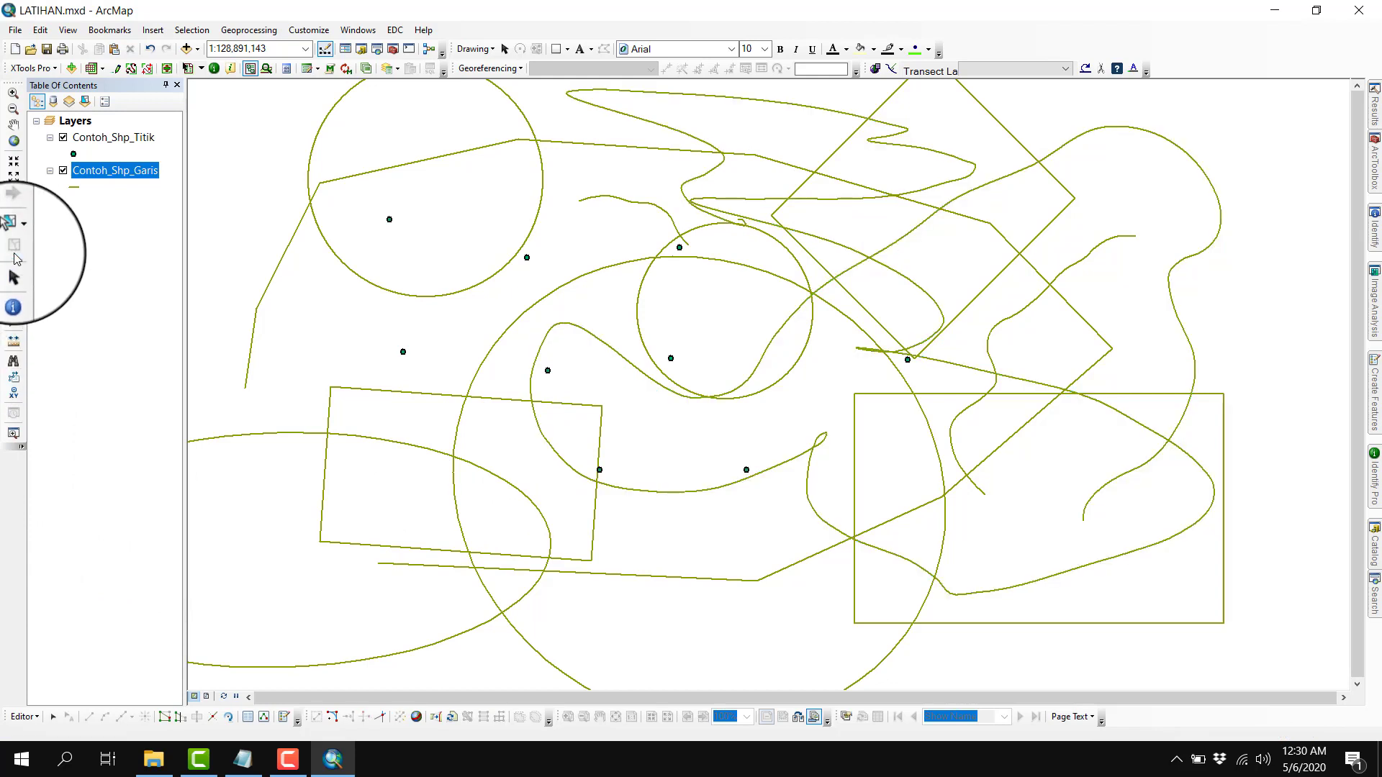
Stop the editing session and save the edits made to the line features
{"action": "left_click", "coordinate": [23, 716]}
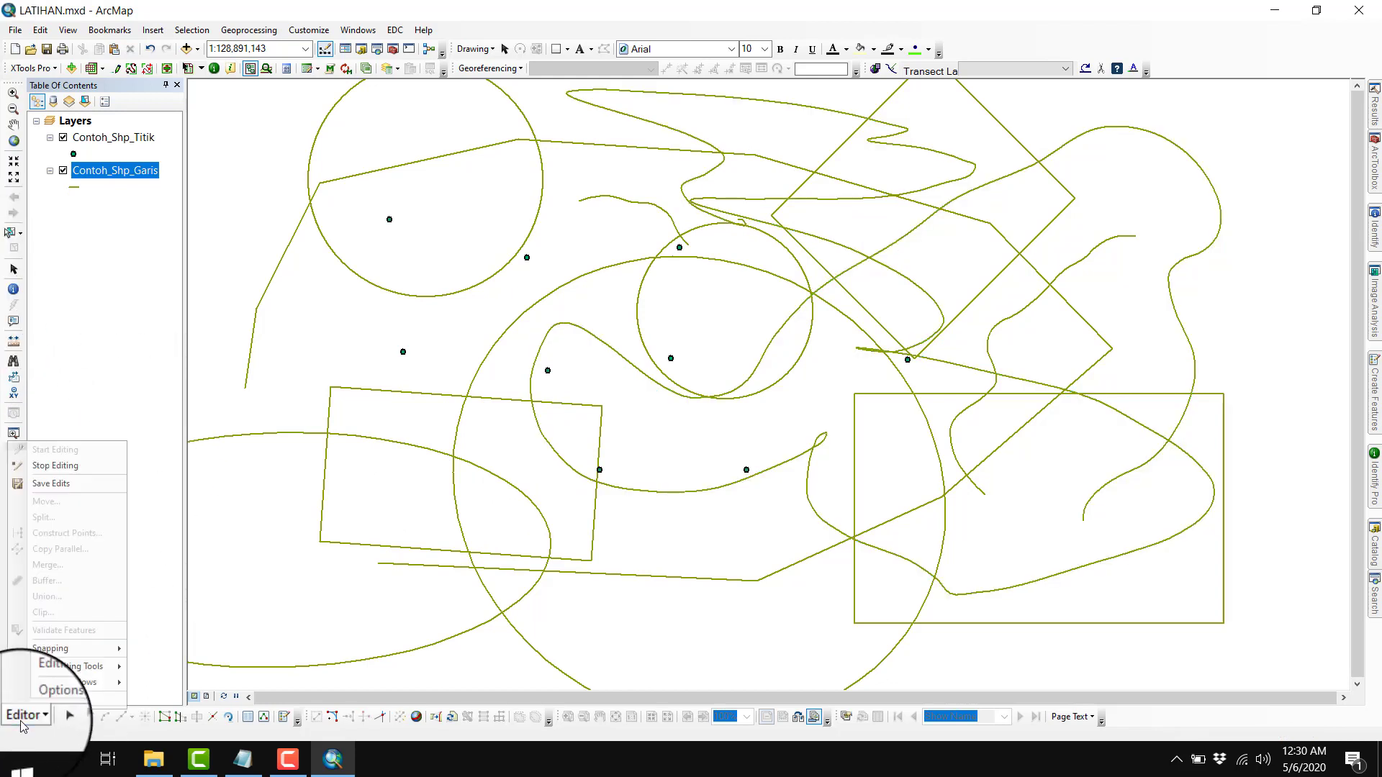
{"action": "left_click", "coordinate": [71, 469]}
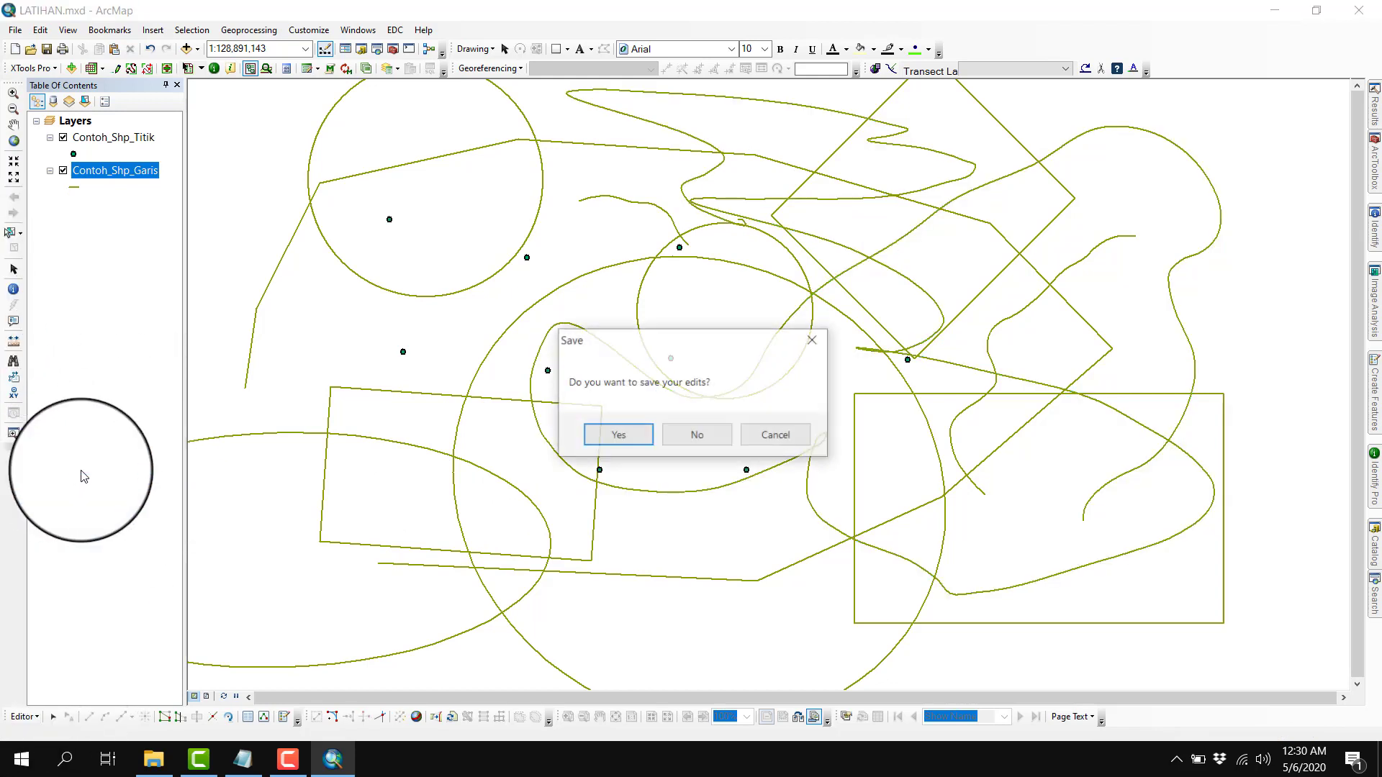
{"action": "left_click", "coordinate": [611, 434]}
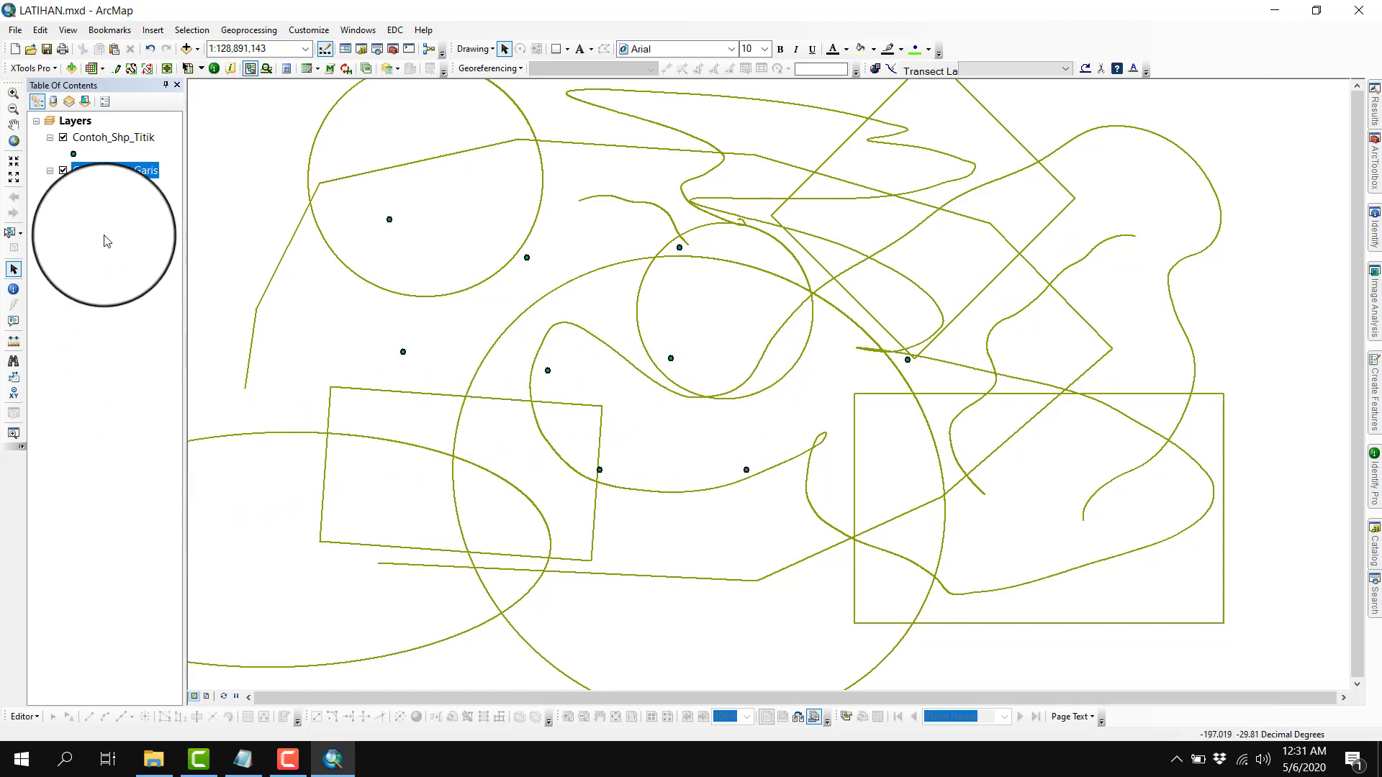
{"action": "left_click", "coordinate": [146, 177]}
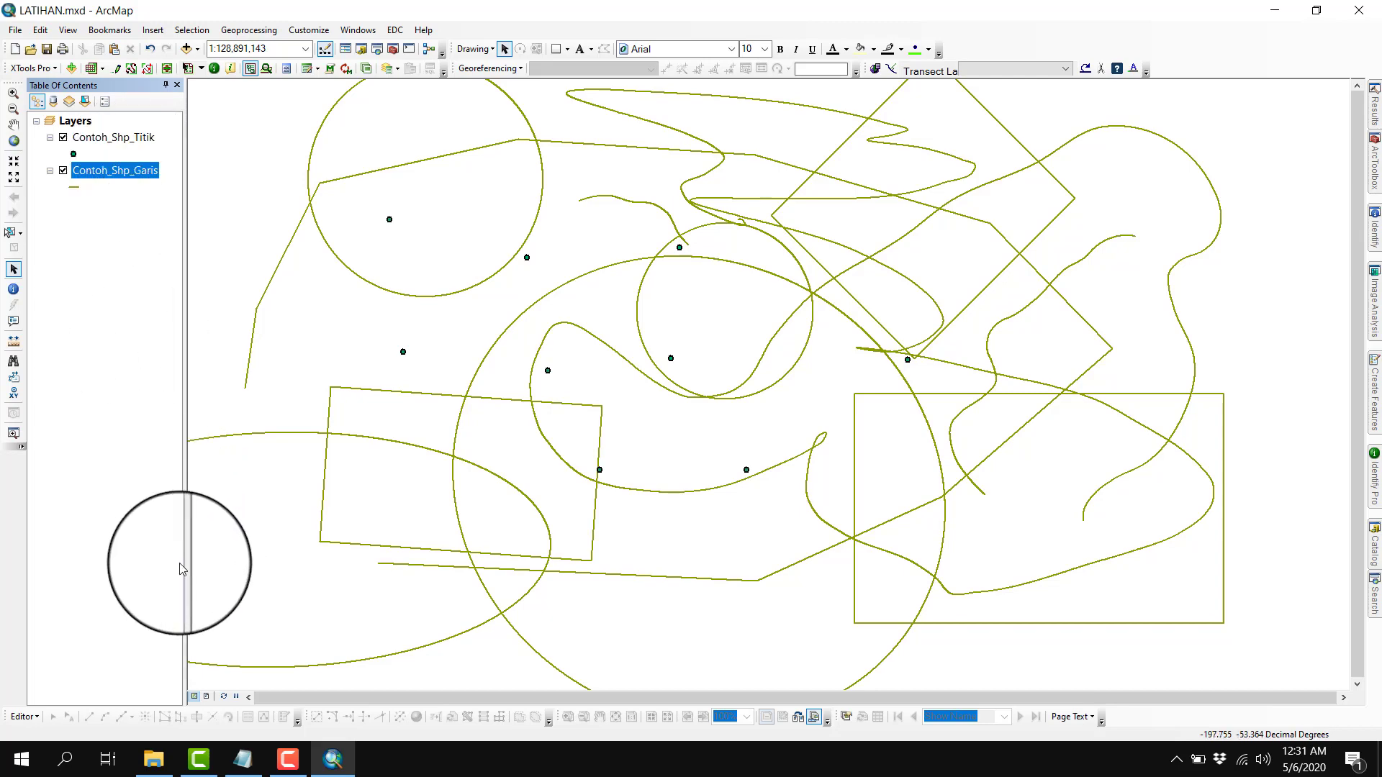
Set up a new shapefile named Contoh_Shp_Area with the Polygon feature type in the PRAKTIKUM SIG folder
{"action": "left_click", "coordinate": [362, 52]}
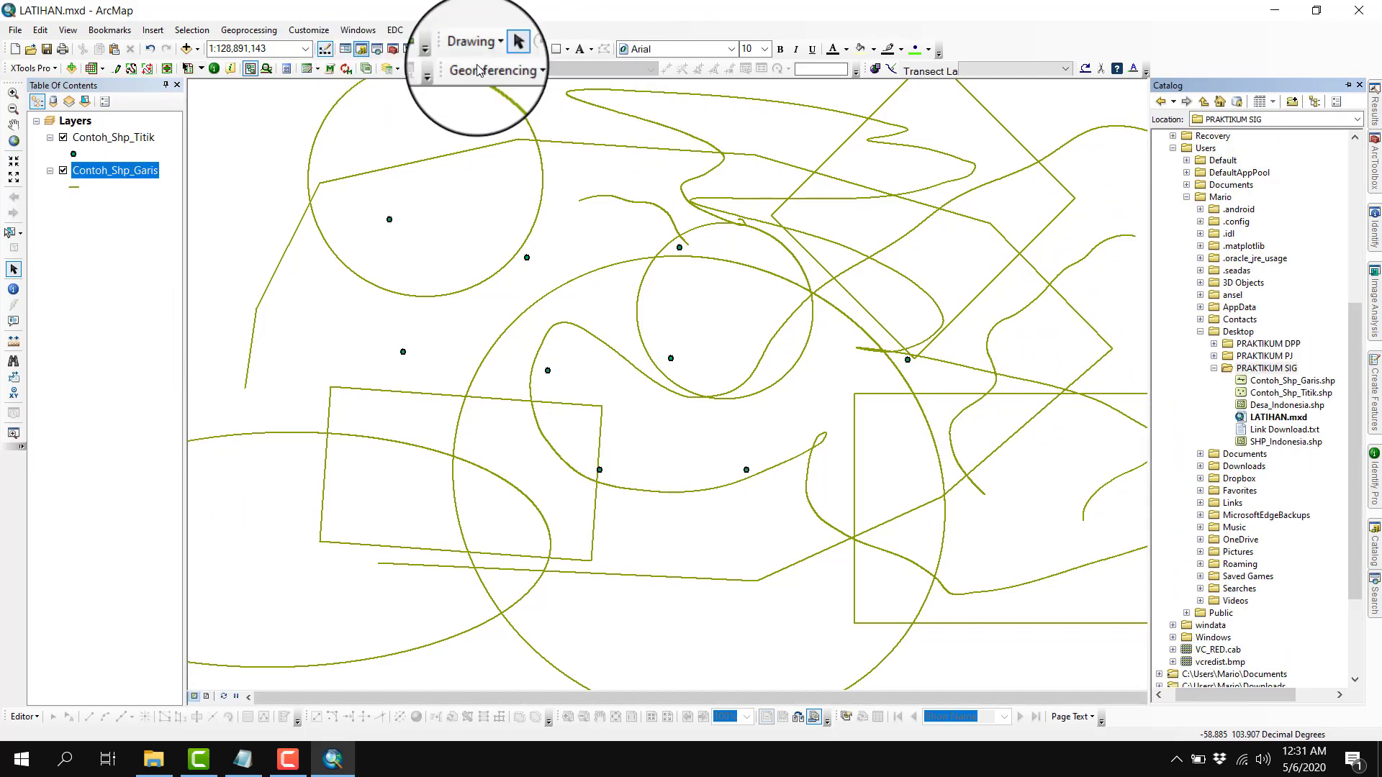
{"action": "right_click", "coordinate": [1265, 373]}
{"action": "mouse_move", "coordinate": [1292, 461]}
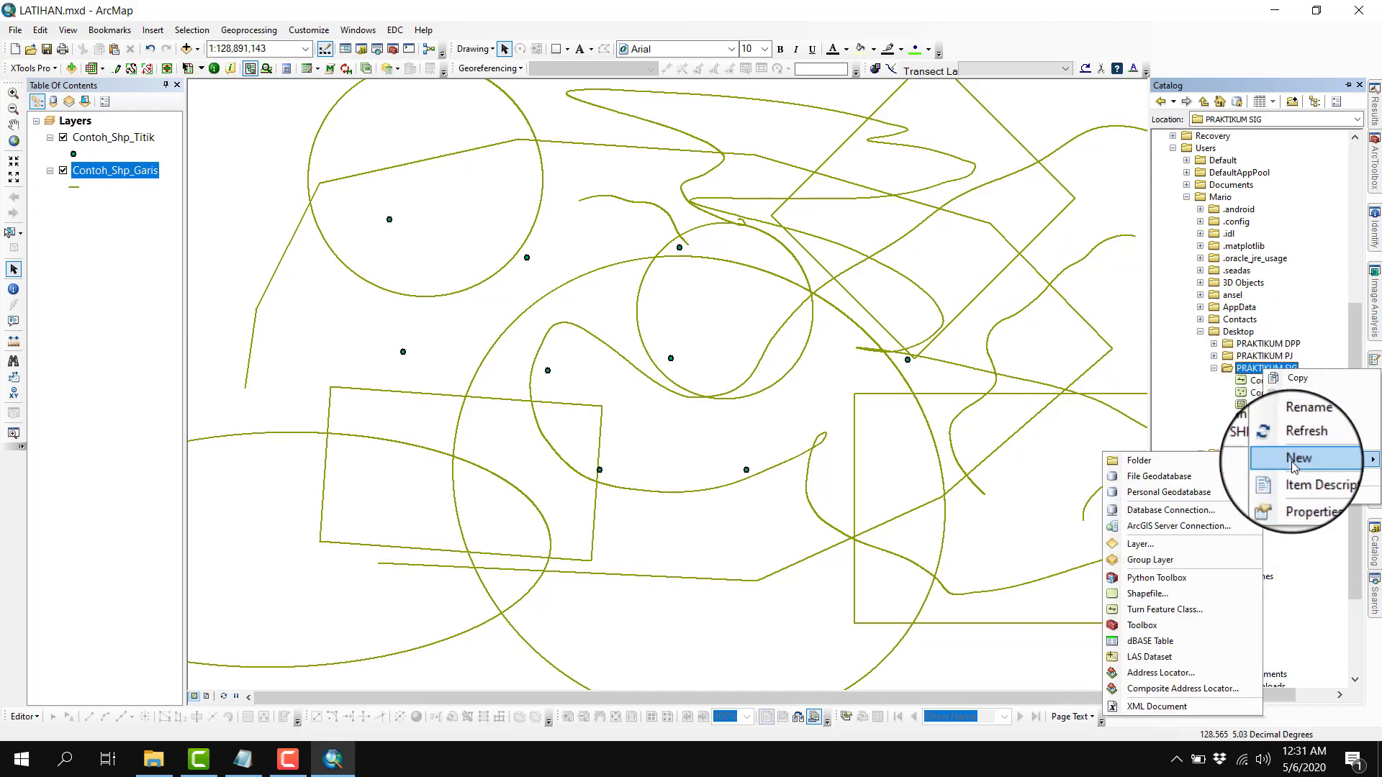
{"action": "left_click", "coordinate": [1148, 592]}
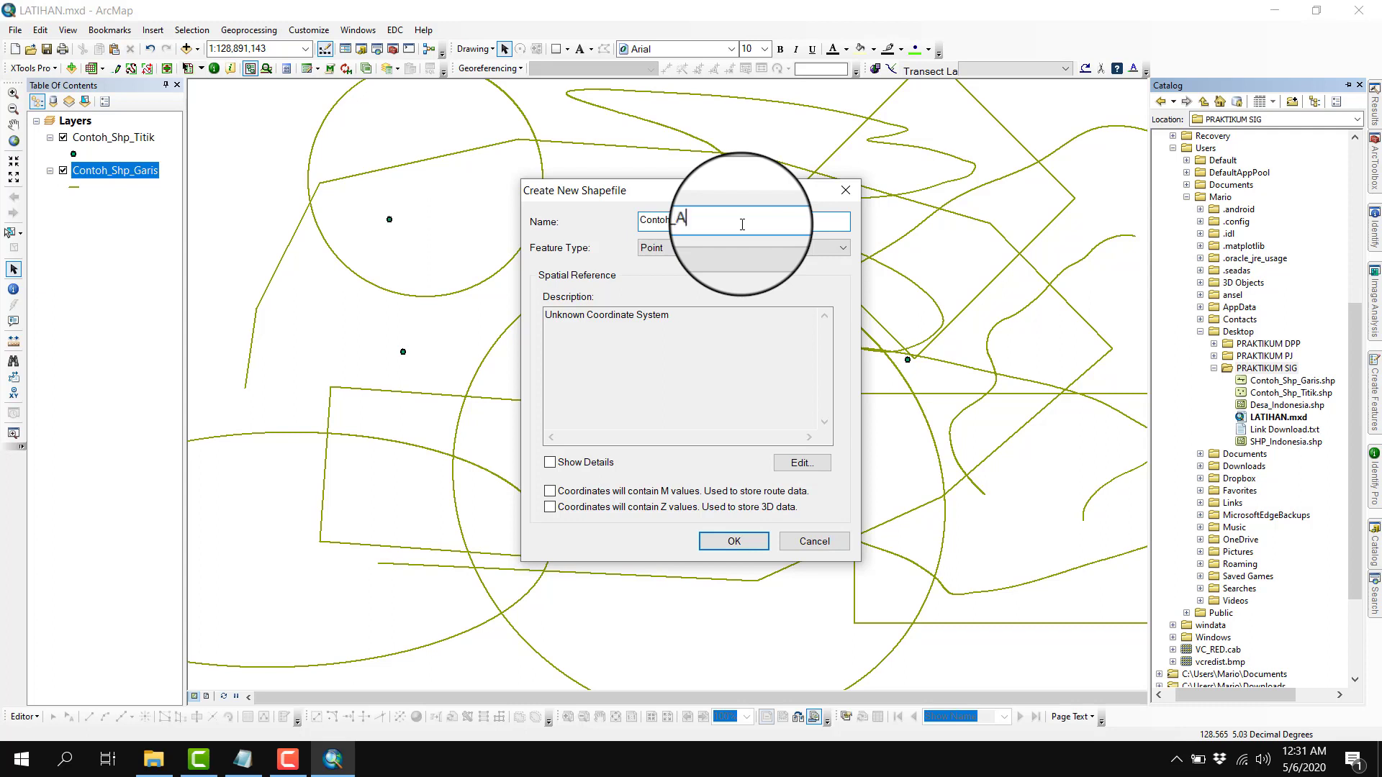
{"action": "left_click", "coordinate": [685, 248]}
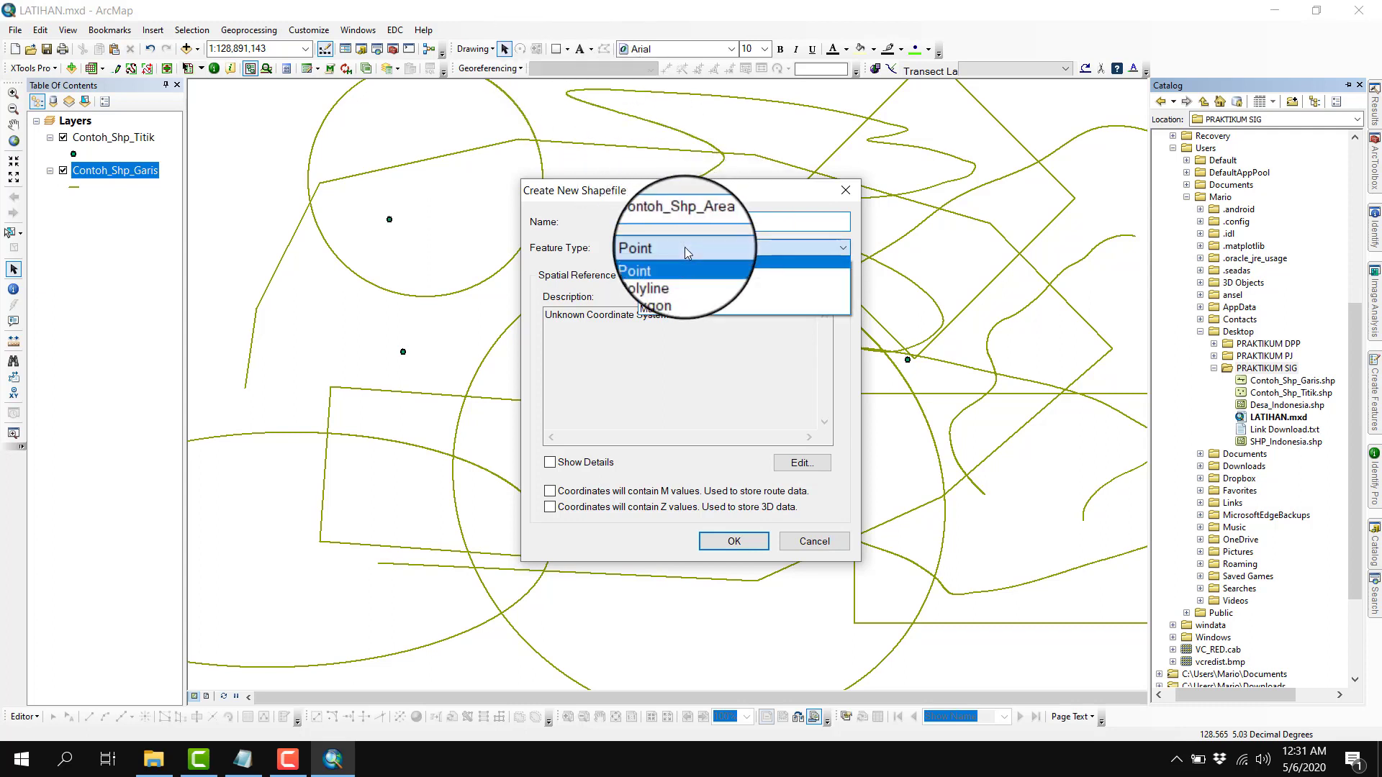
{"action": "left_click", "coordinate": [669, 282]}
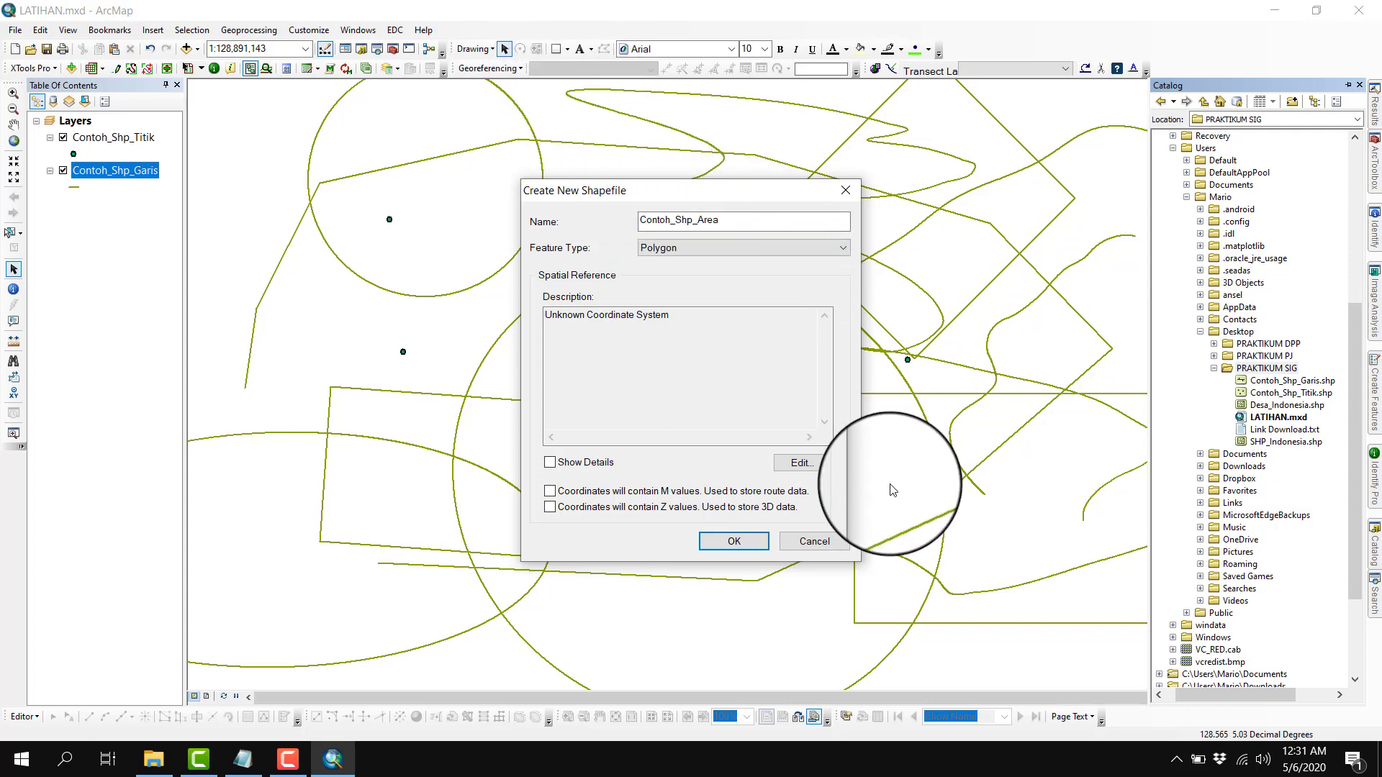
Assign the WGS 1984 coordinate system to the polygon shapefile and create it
{"action": "left_click", "coordinate": [827, 469]}
{"action": "left_click", "coordinate": [603, 239]}
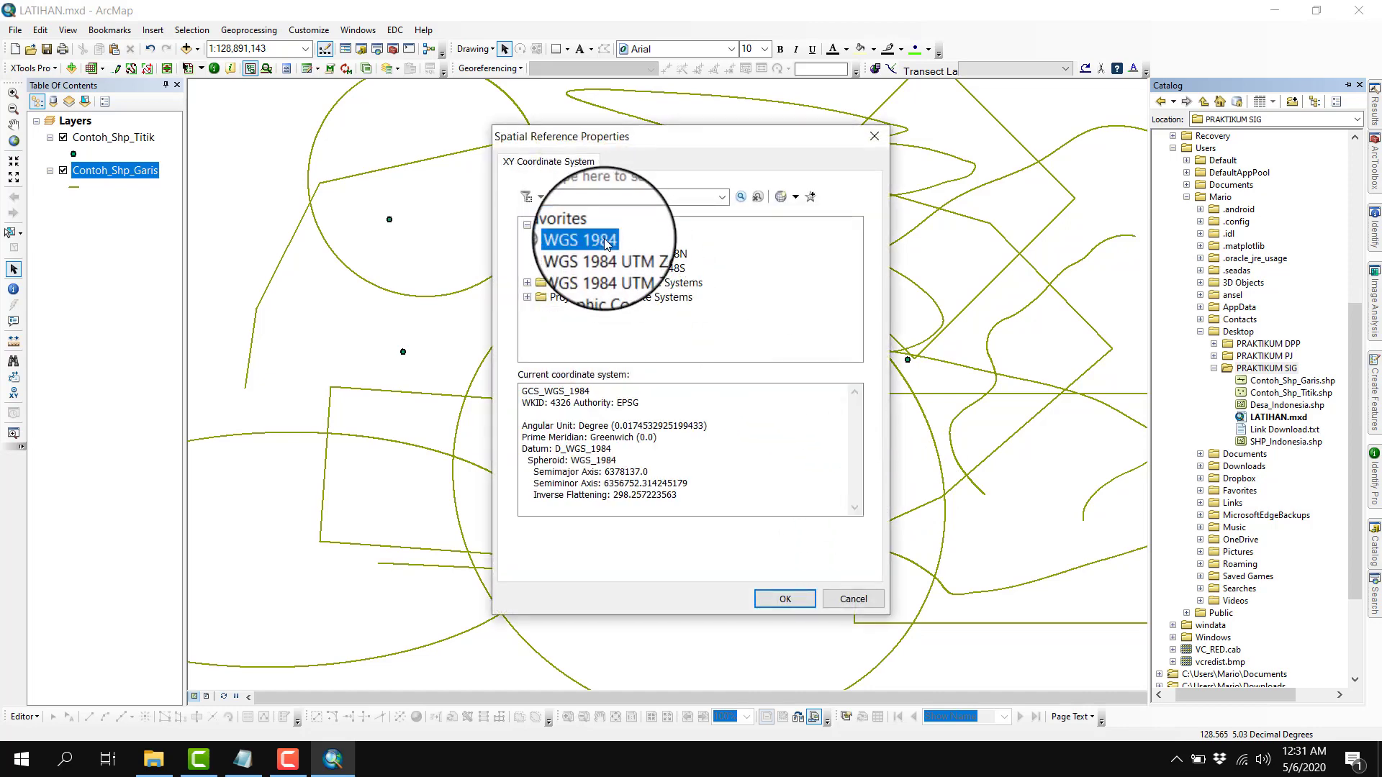
{"action": "left_click", "coordinate": [801, 604]}
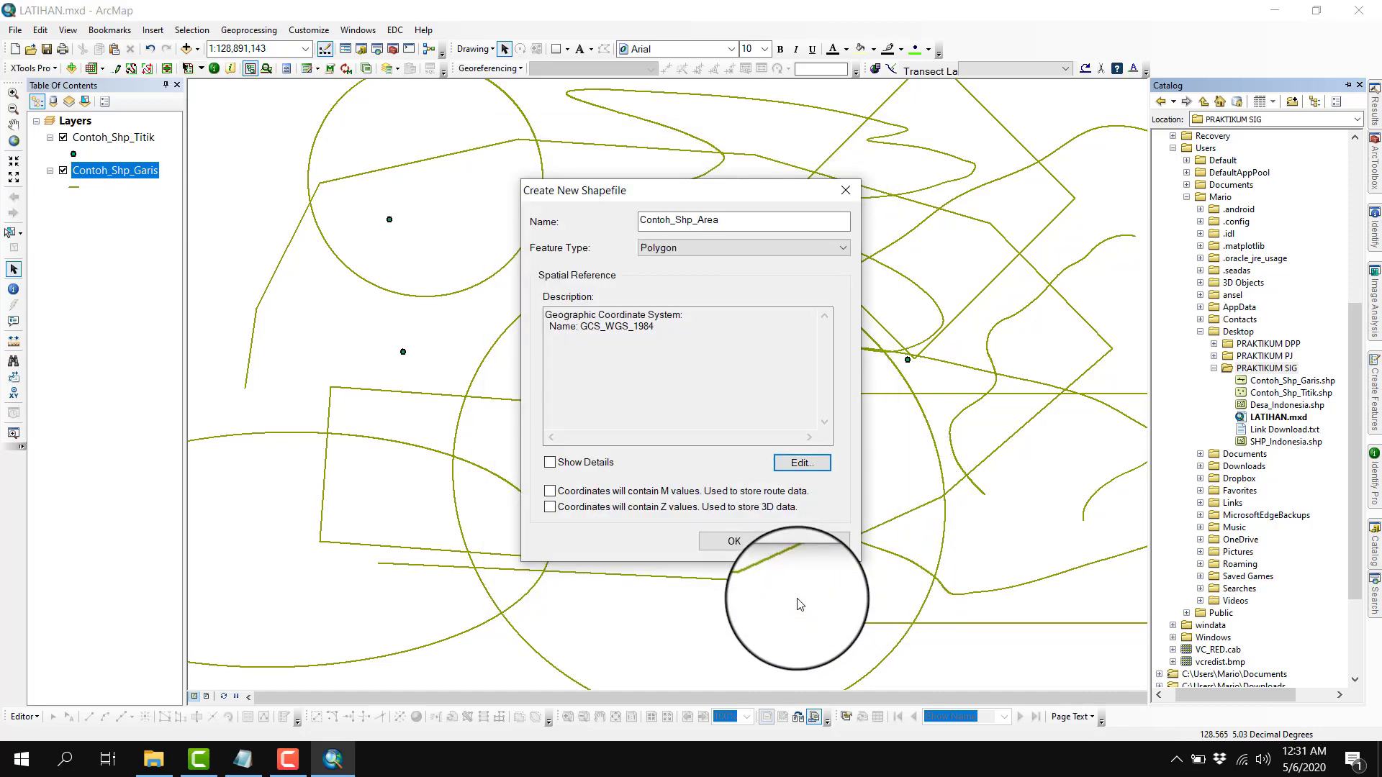
{"action": "left_click", "coordinate": [733, 535]}
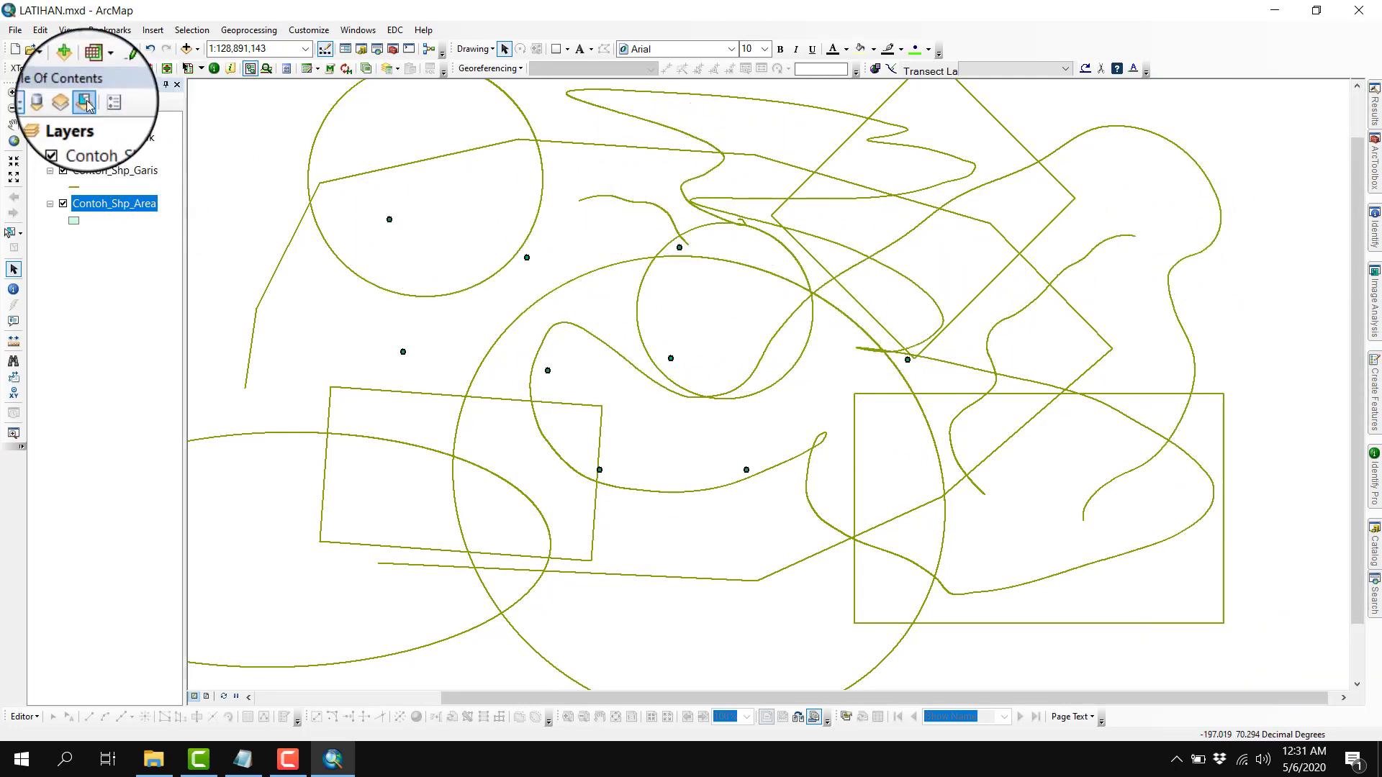
Start a new editing session for digitizing into the Contoh_Shp_Area layer
{"action": "left_click", "coordinate": [14, 125]}
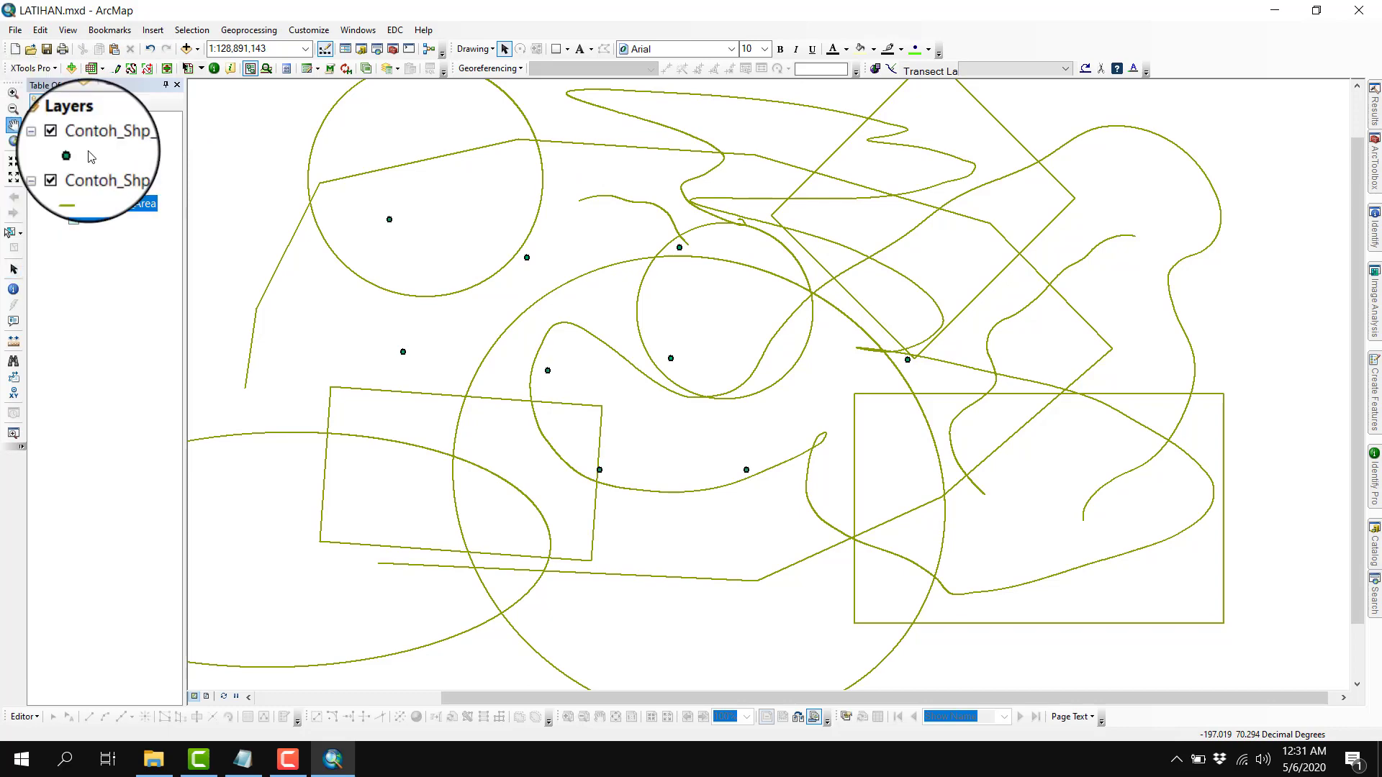
{"action": "left_click_drag", "start_coordinate": [571, 369], "coordinate": [604, 404]}
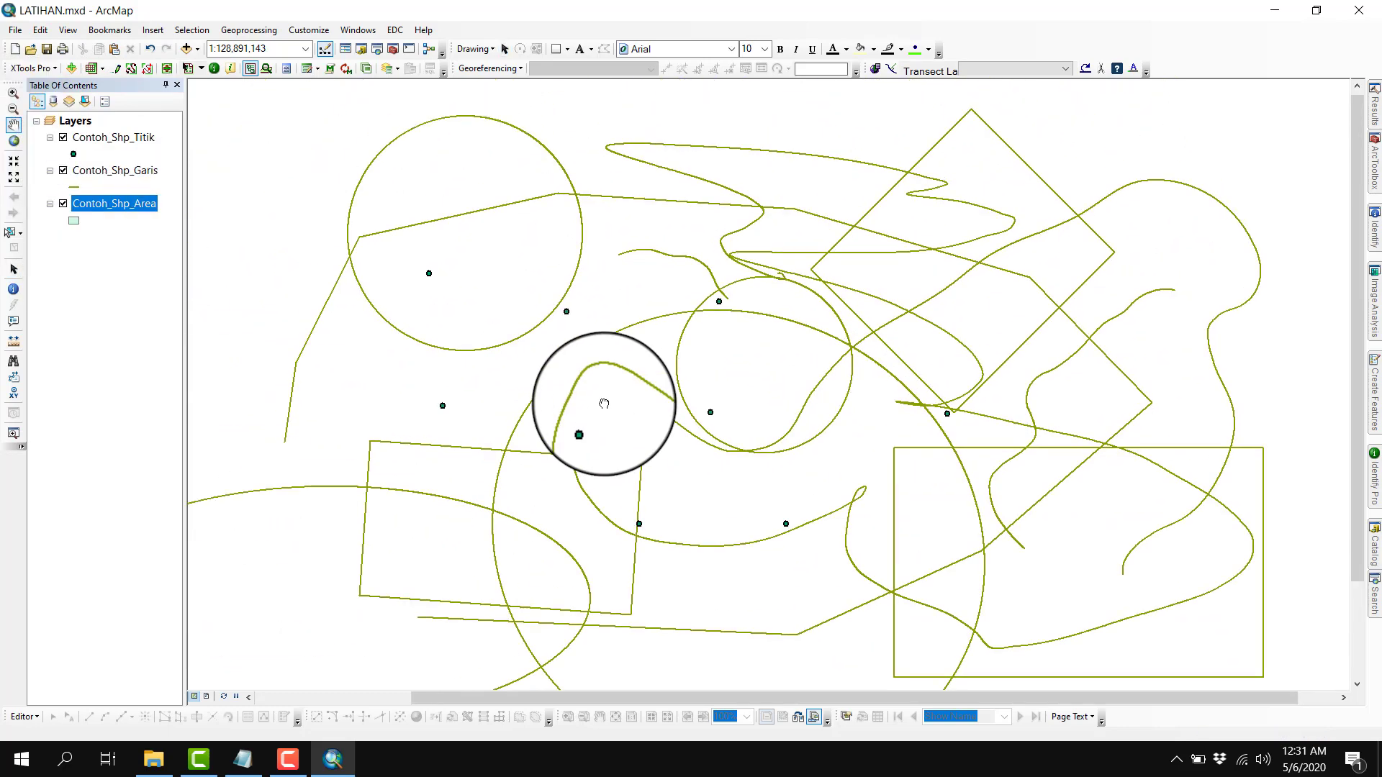
{"action": "scroll", "coordinate": [604, 404], "scroll_direction": "down", "scroll_amount": 5}
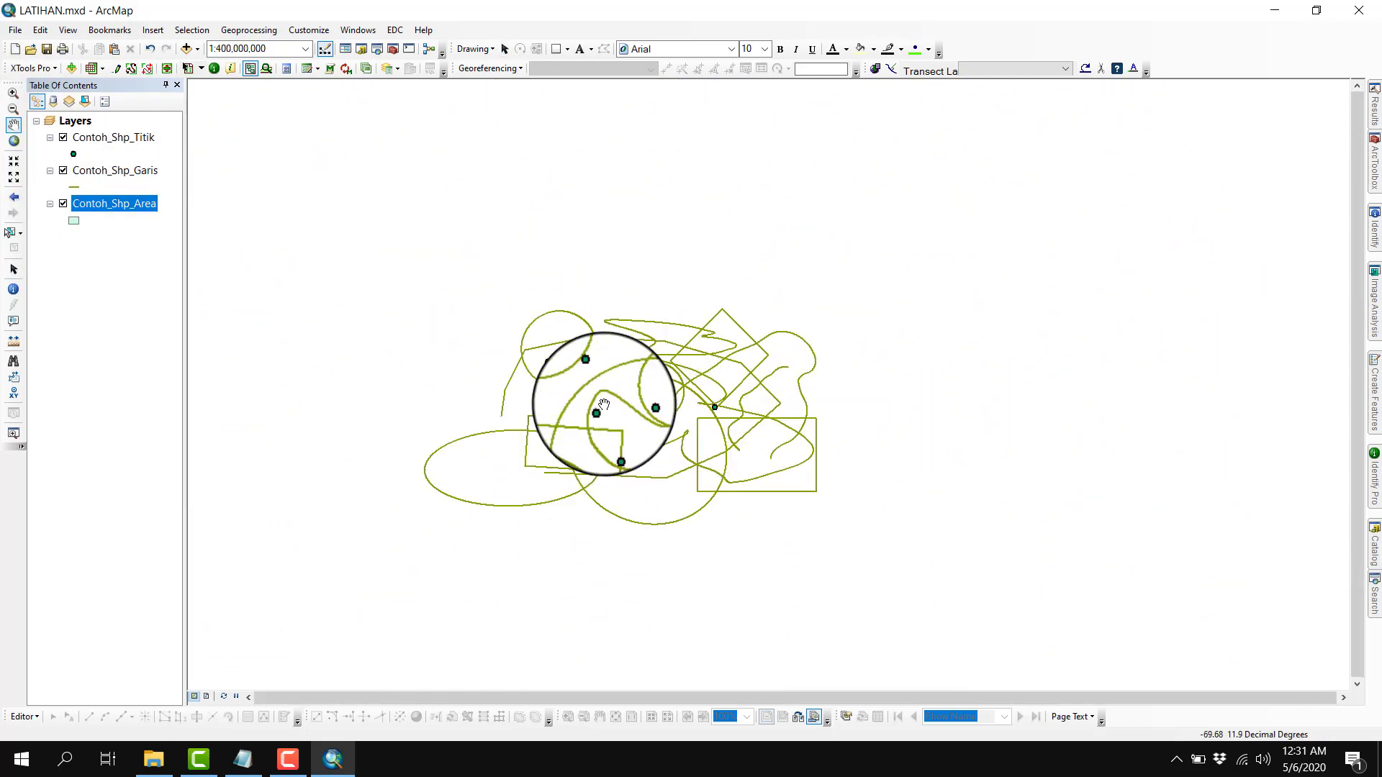
{"action": "scroll", "coordinate": [604, 404], "scroll_direction": "down", "scroll_amount": 3}
{"action": "scroll", "coordinate": [604, 404], "scroll_direction": "up", "scroll_amount": 2}
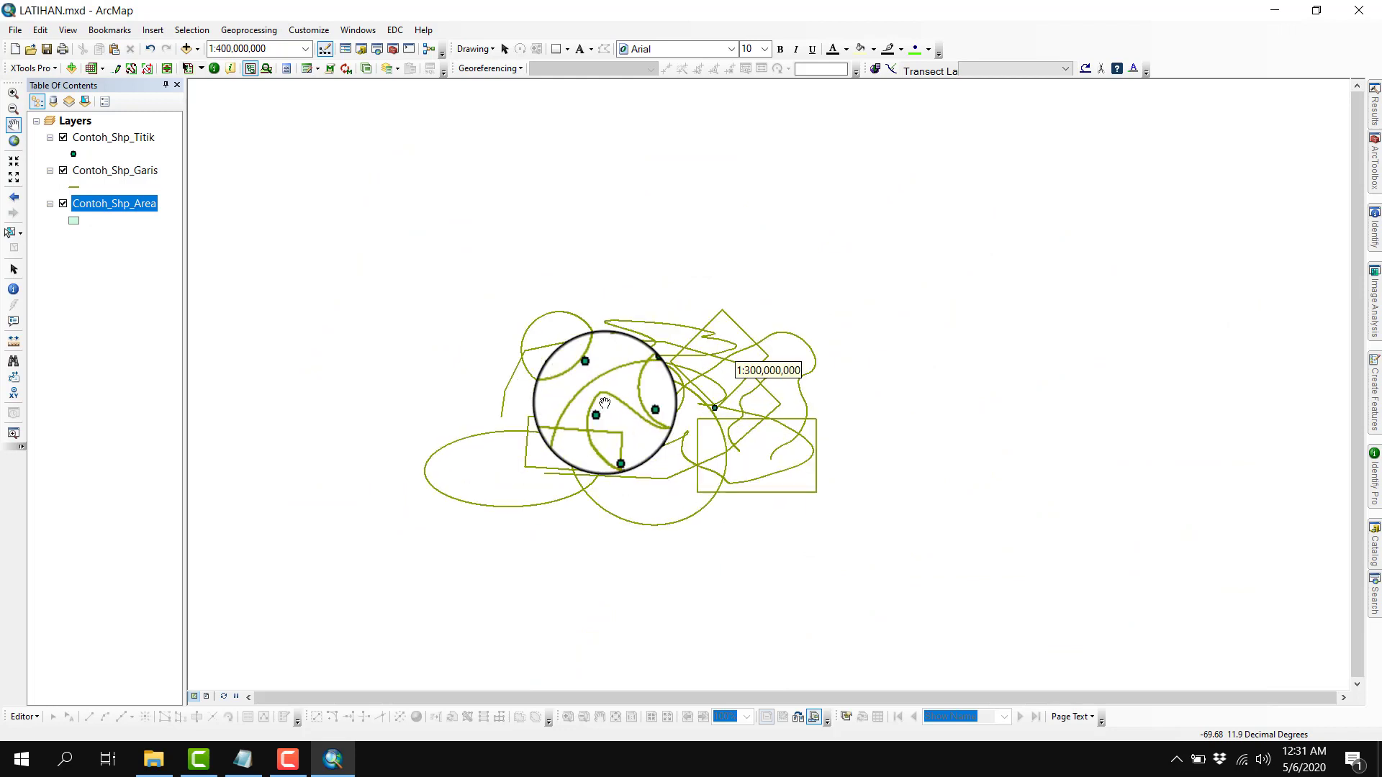
{"action": "scroll", "coordinate": [604, 403], "scroll_direction": "down", "scroll_amount": 1}
{"action": "scroll", "coordinate": [604, 404], "scroll_direction": "up", "scroll_amount": 1}
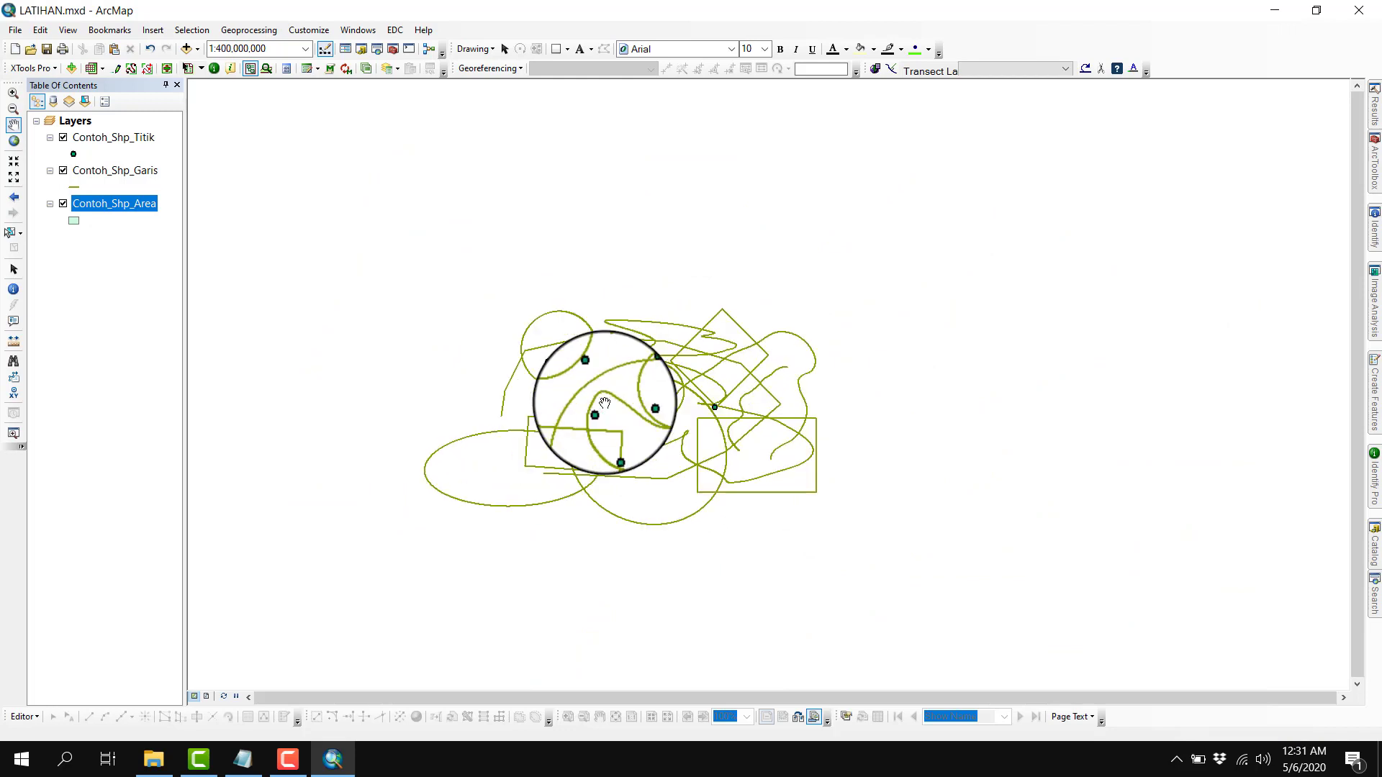
{"action": "scroll", "coordinate": [605, 403], "scroll_direction": "up", "scroll_amount": 3}
{"action": "scroll", "coordinate": [604, 404], "scroll_direction": "down", "scroll_amount": 3}
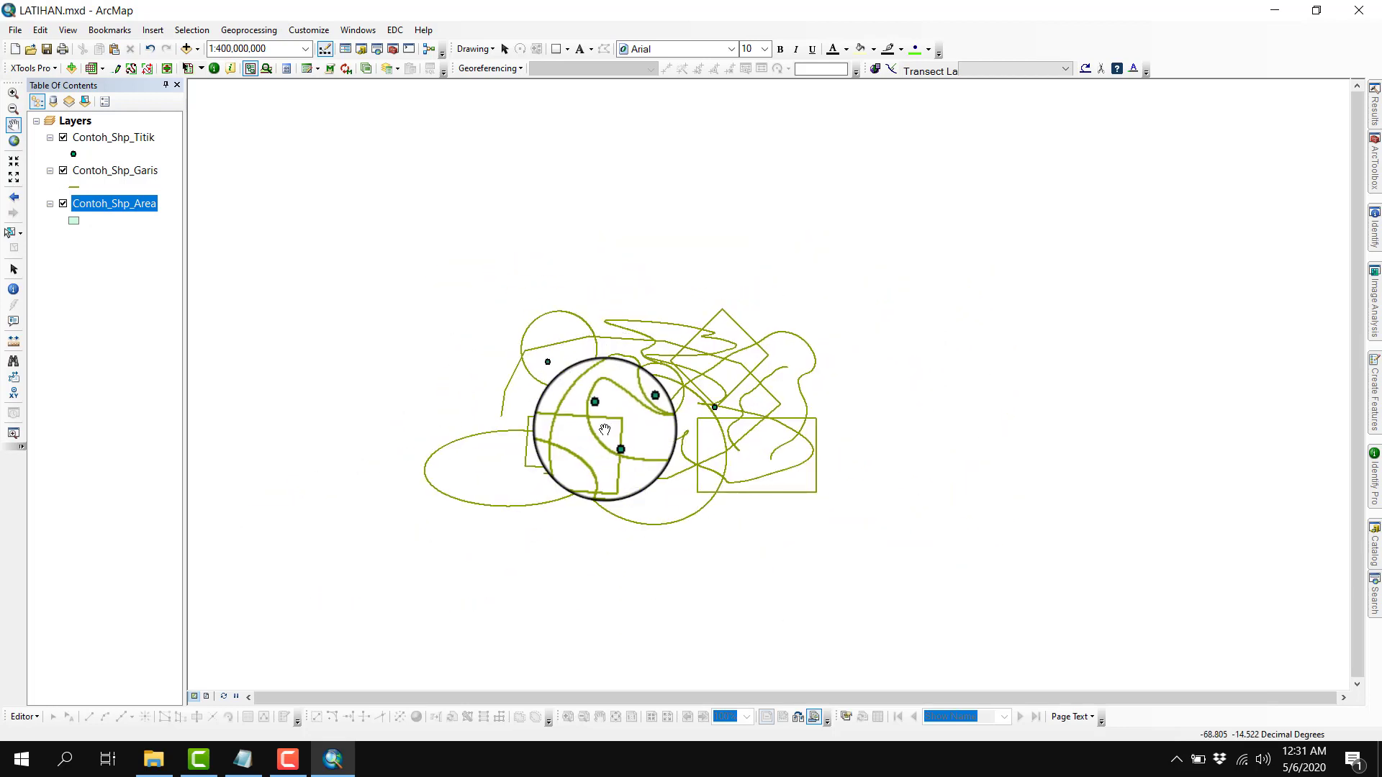
{"action": "scroll", "coordinate": [645, 392], "scroll_direction": "up", "scroll_amount": 2}
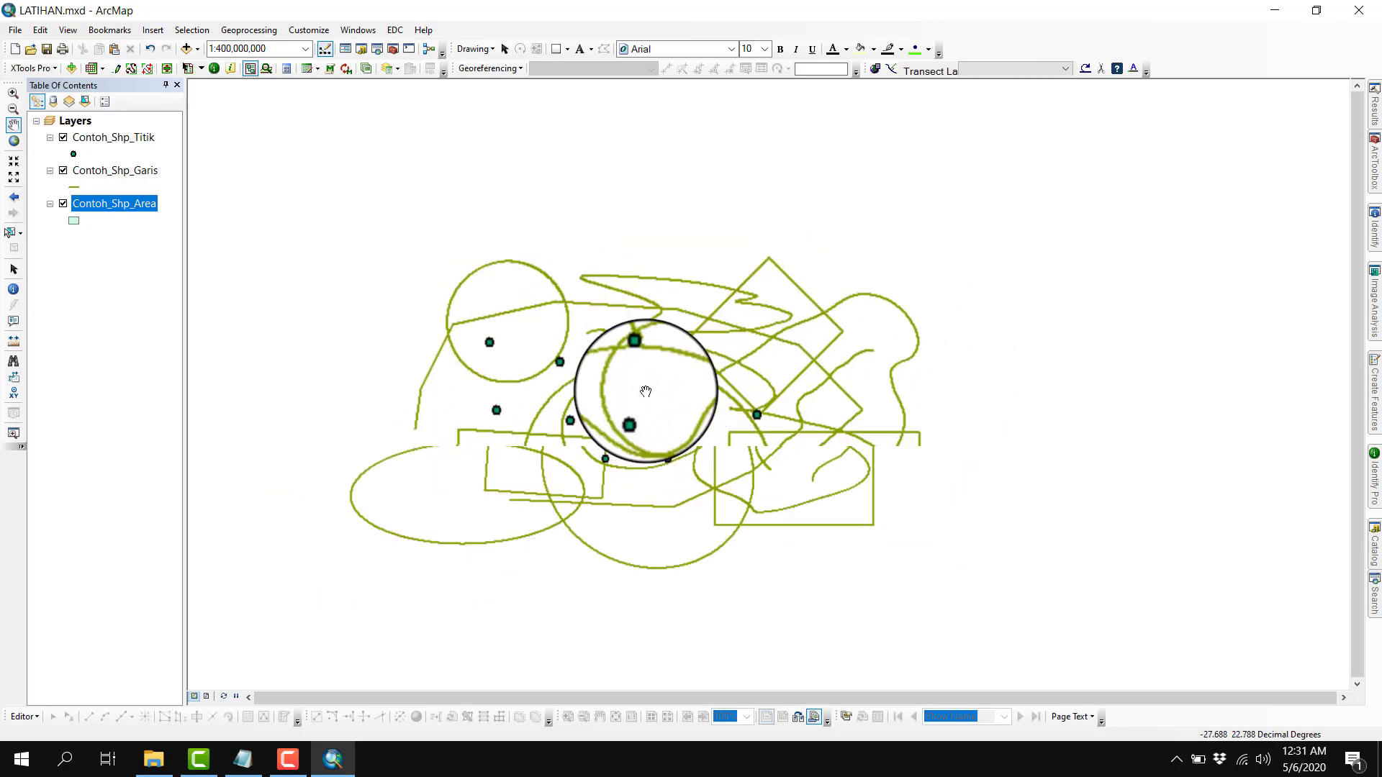
{"action": "scroll", "coordinate": [646, 392], "scroll_direction": "down", "scroll_amount": 2}
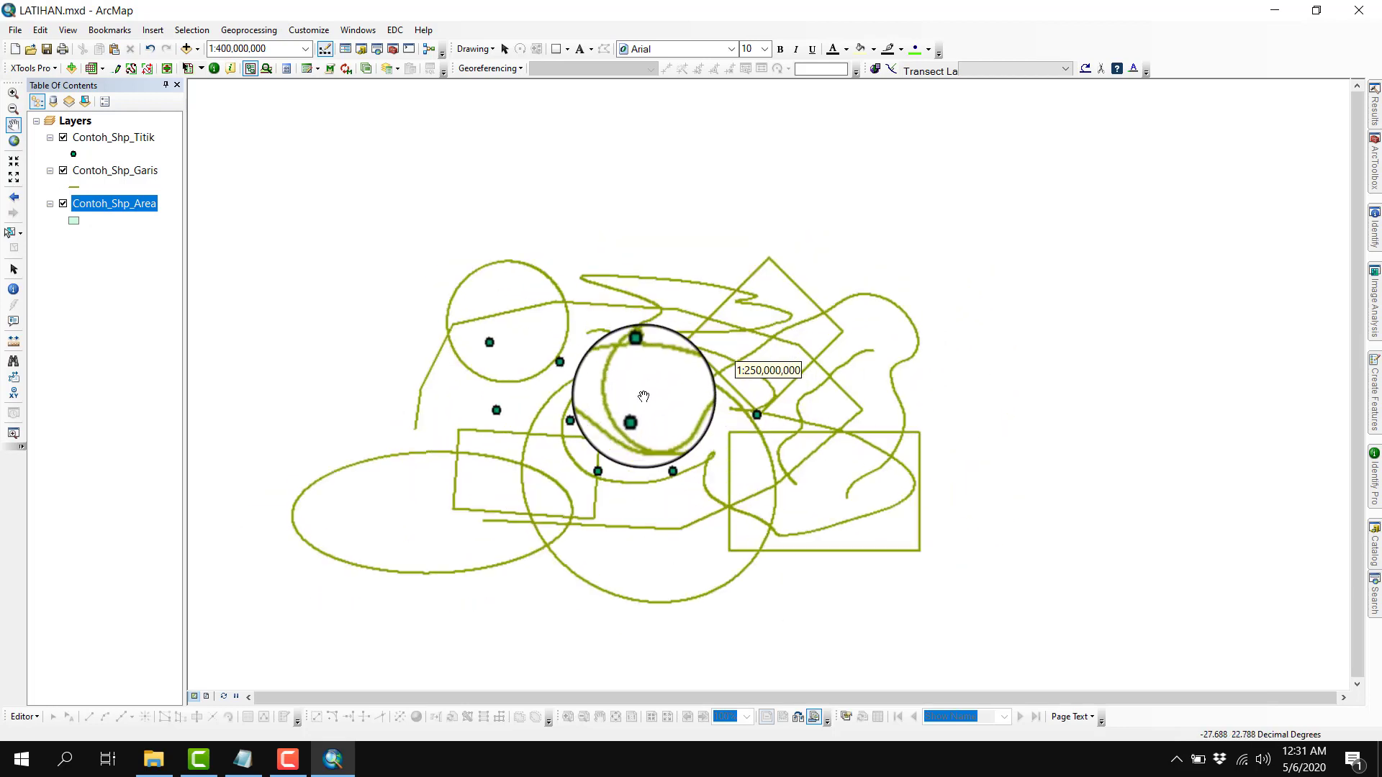
{"action": "left_click", "coordinate": [33, 718]}
{"action": "left_click", "coordinate": [88, 451]}
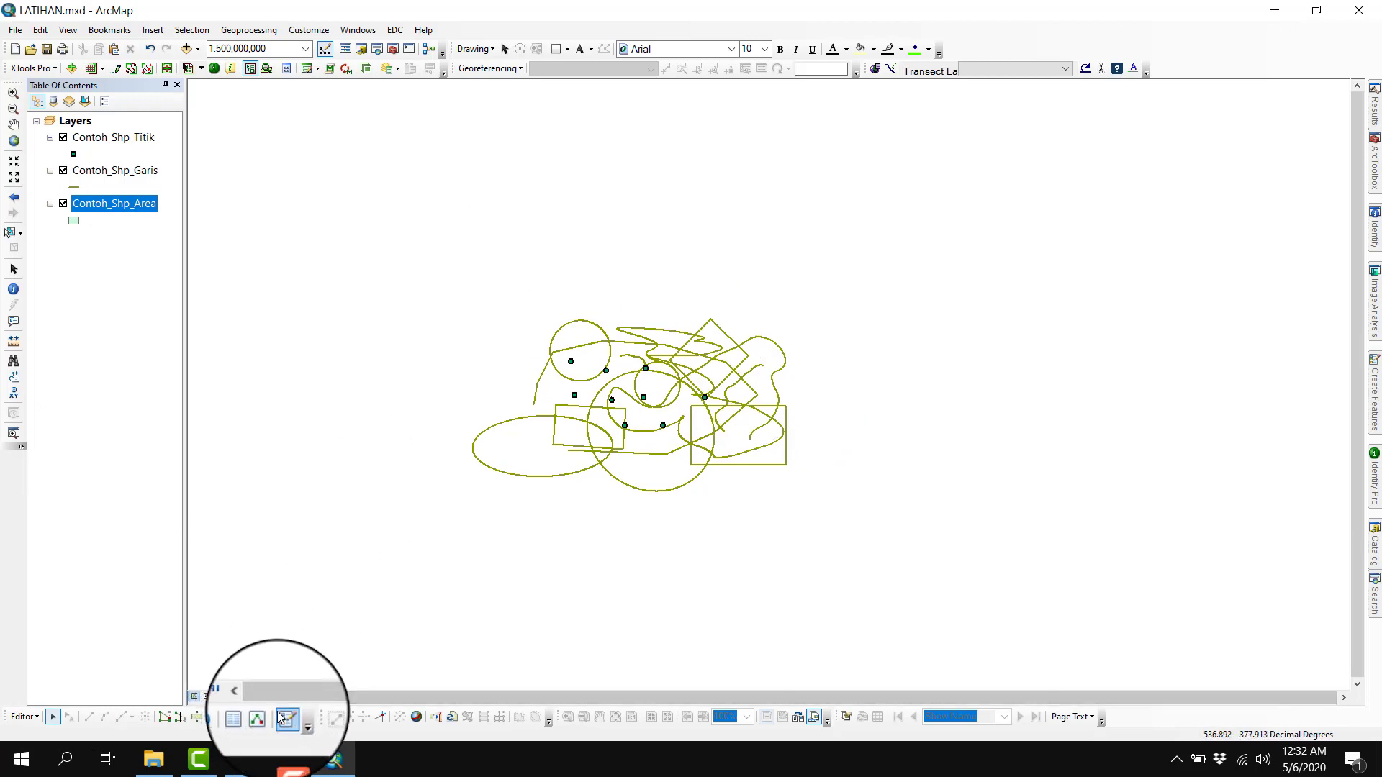
With the Rectangle construction tool, digitize a Contoh_Shp_Area polygon in the empty space above the existing lines
{"action": "left_click", "coordinate": [280, 718]}
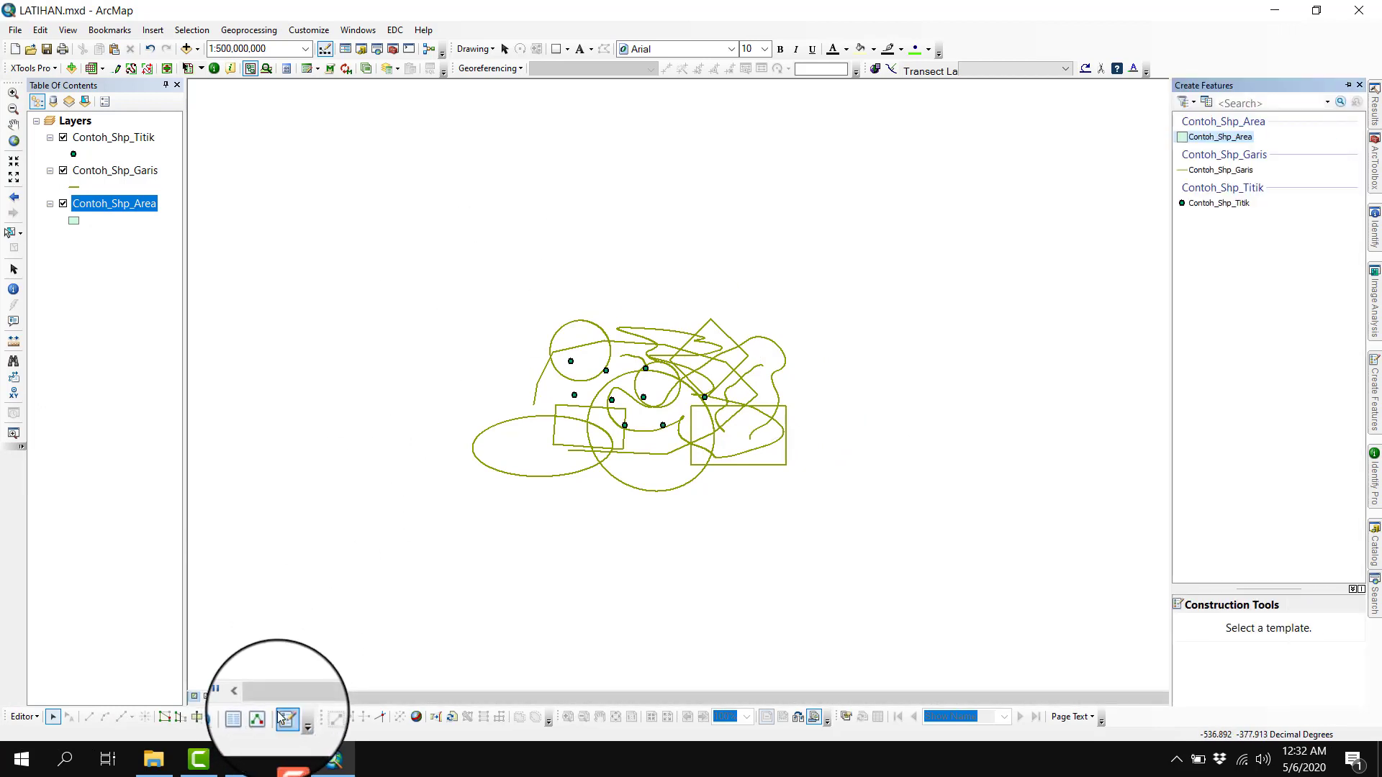
{"action": "left_click", "coordinate": [1221, 137]}
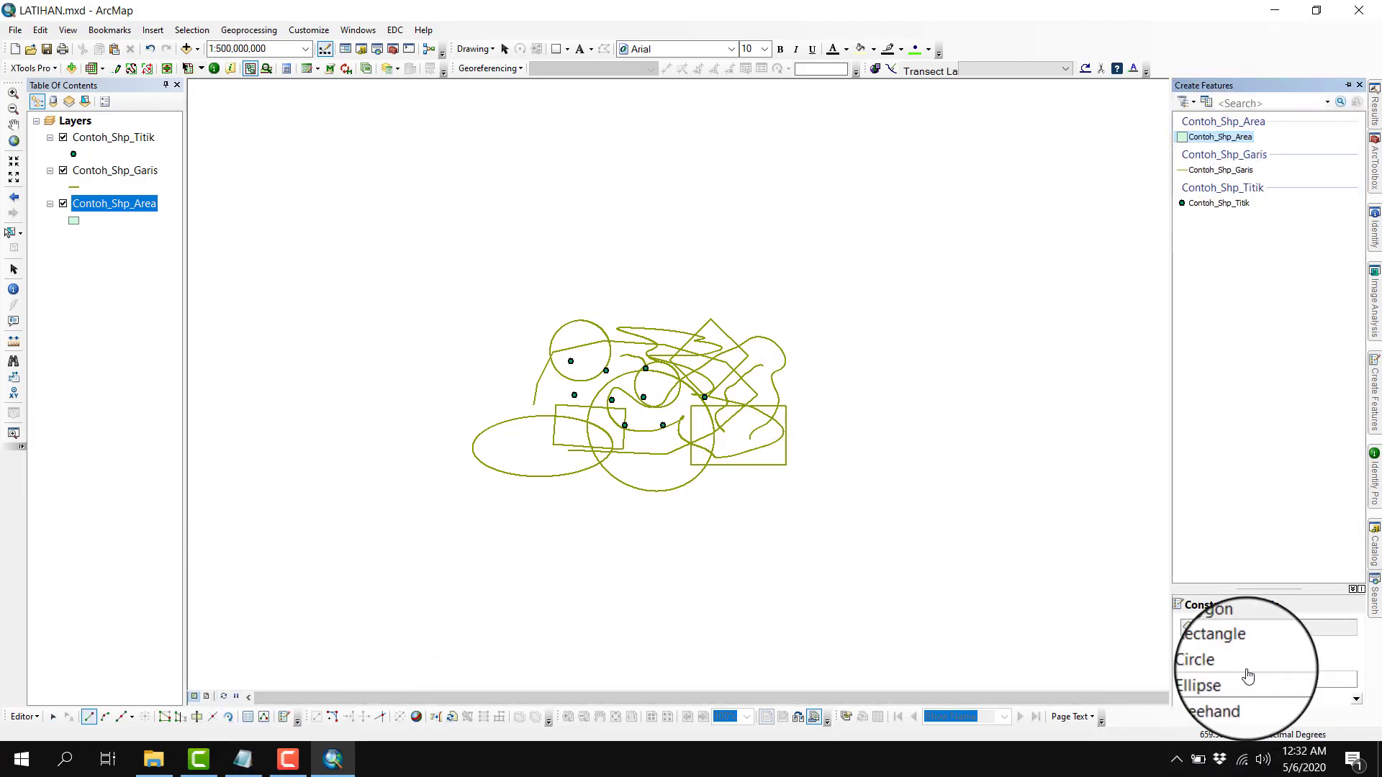
{"action": "left_click", "coordinate": [1222, 645]}
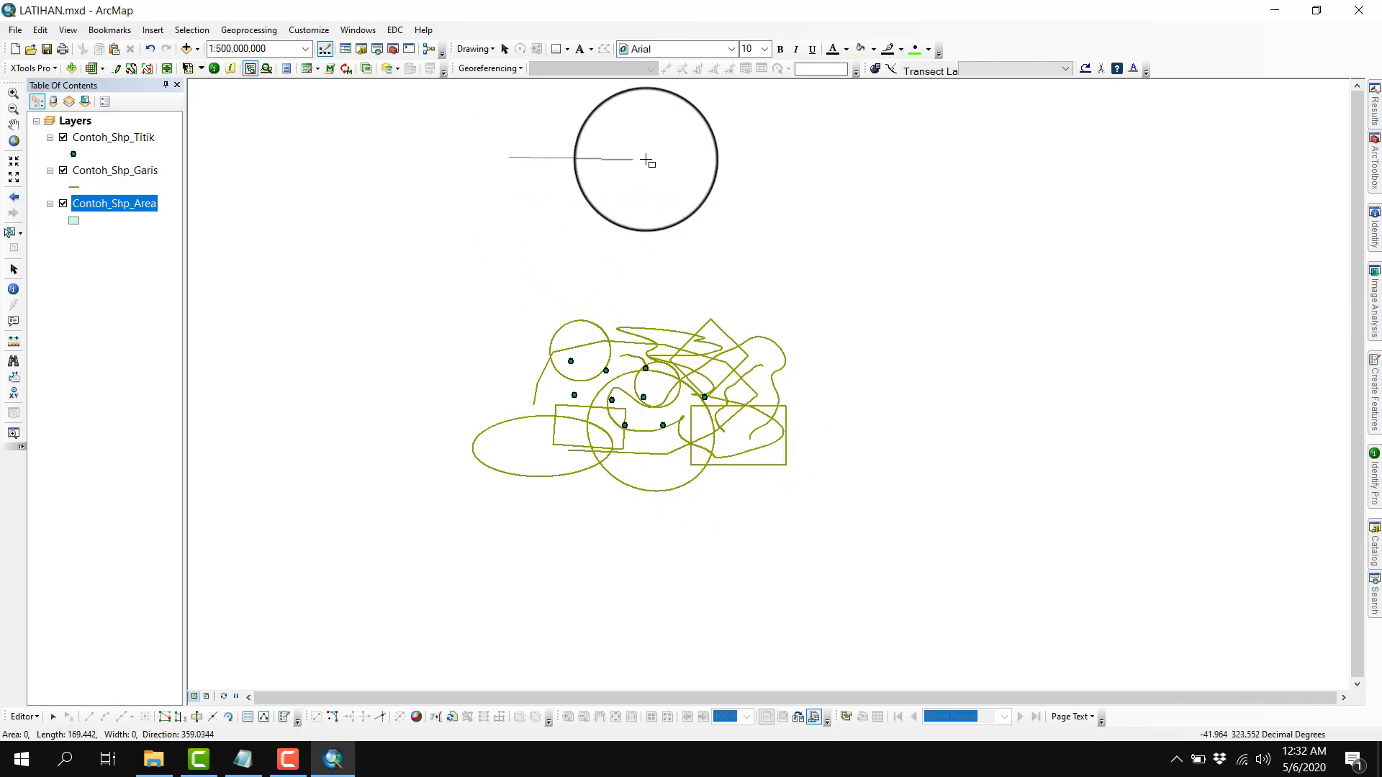
{"action": "left_click", "coordinate": [674, 157]}
{"action": "left_click", "coordinate": [674, 278]}
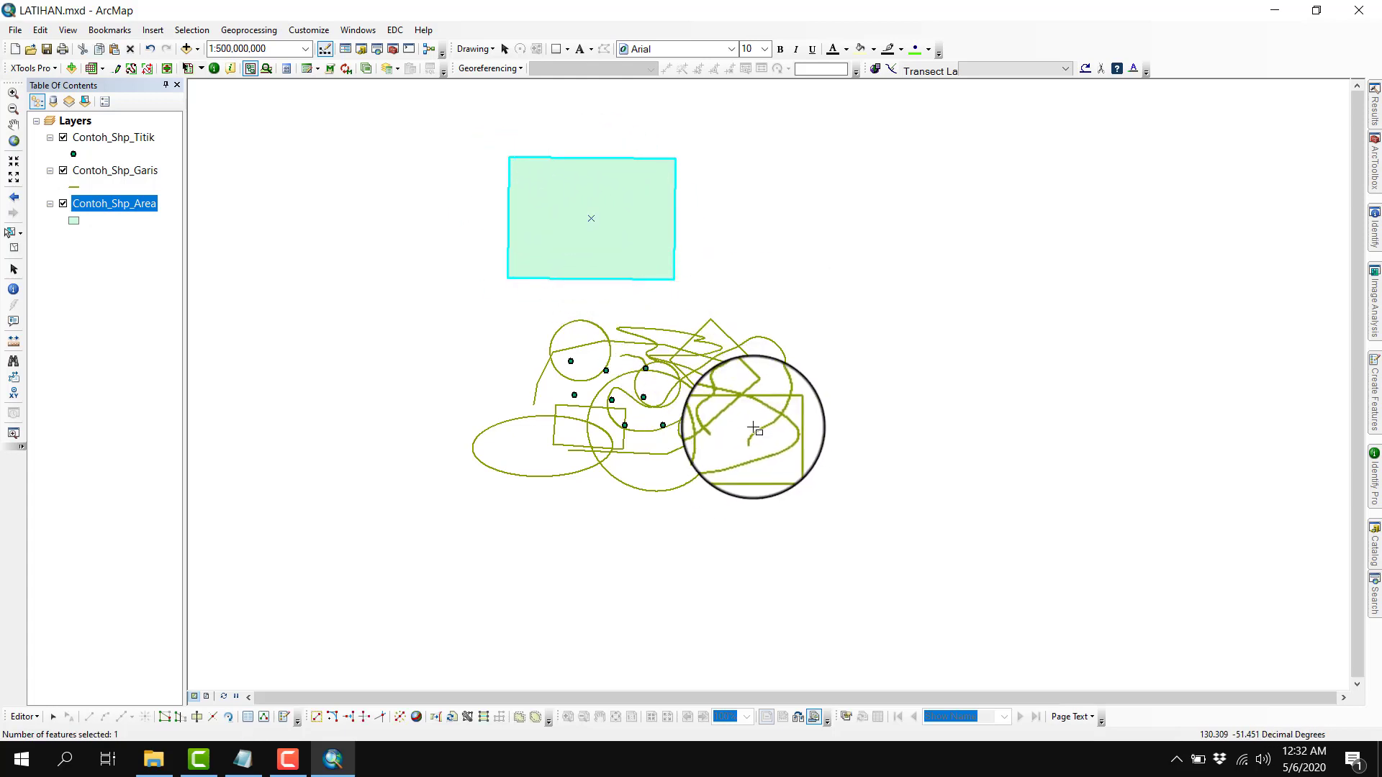
With the Circle construction tool, digitize a polygon with a radius of about 134.5 decimal degrees just right of the rectangle polygon
{"action": "left_click", "coordinate": [284, 717]}
{"action": "left_click", "coordinate": [1212, 662]}
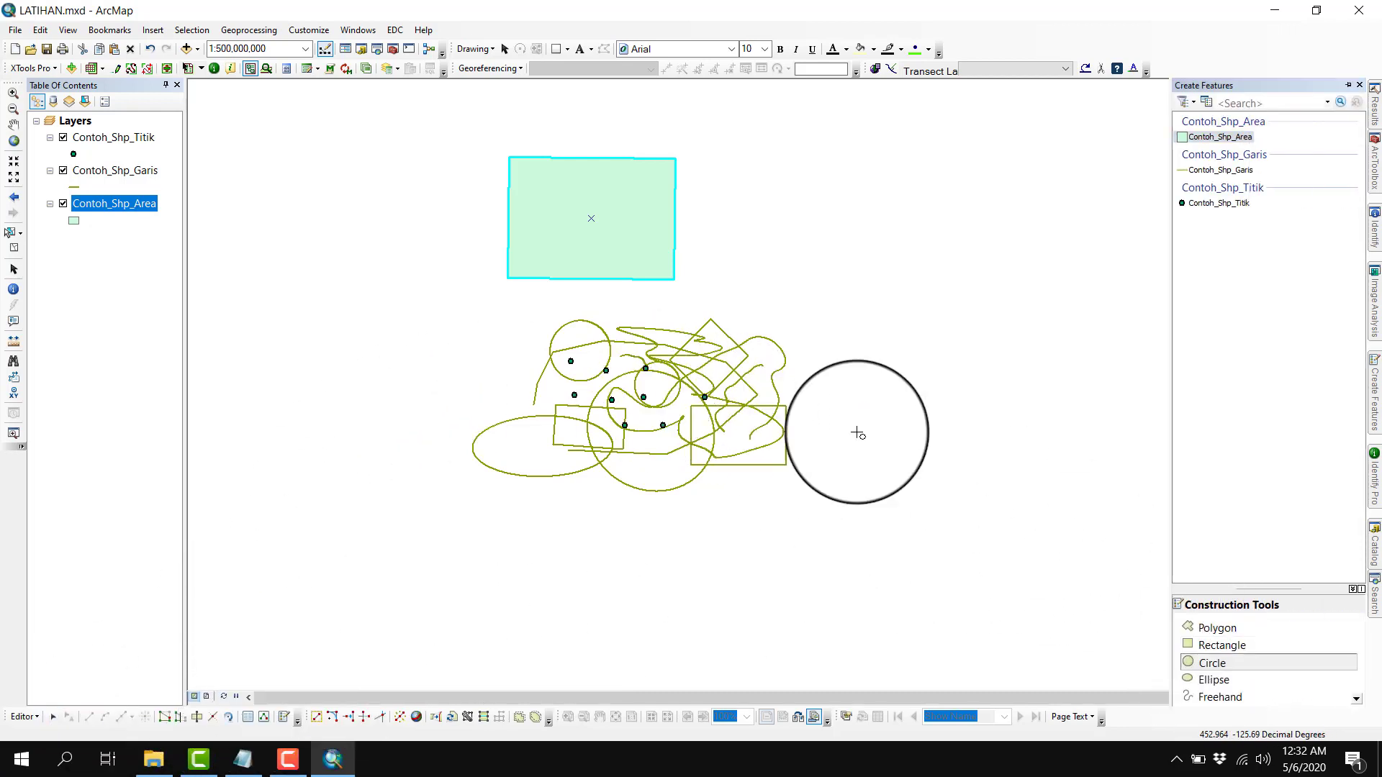
{"action": "left_click", "coordinate": [785, 247]}
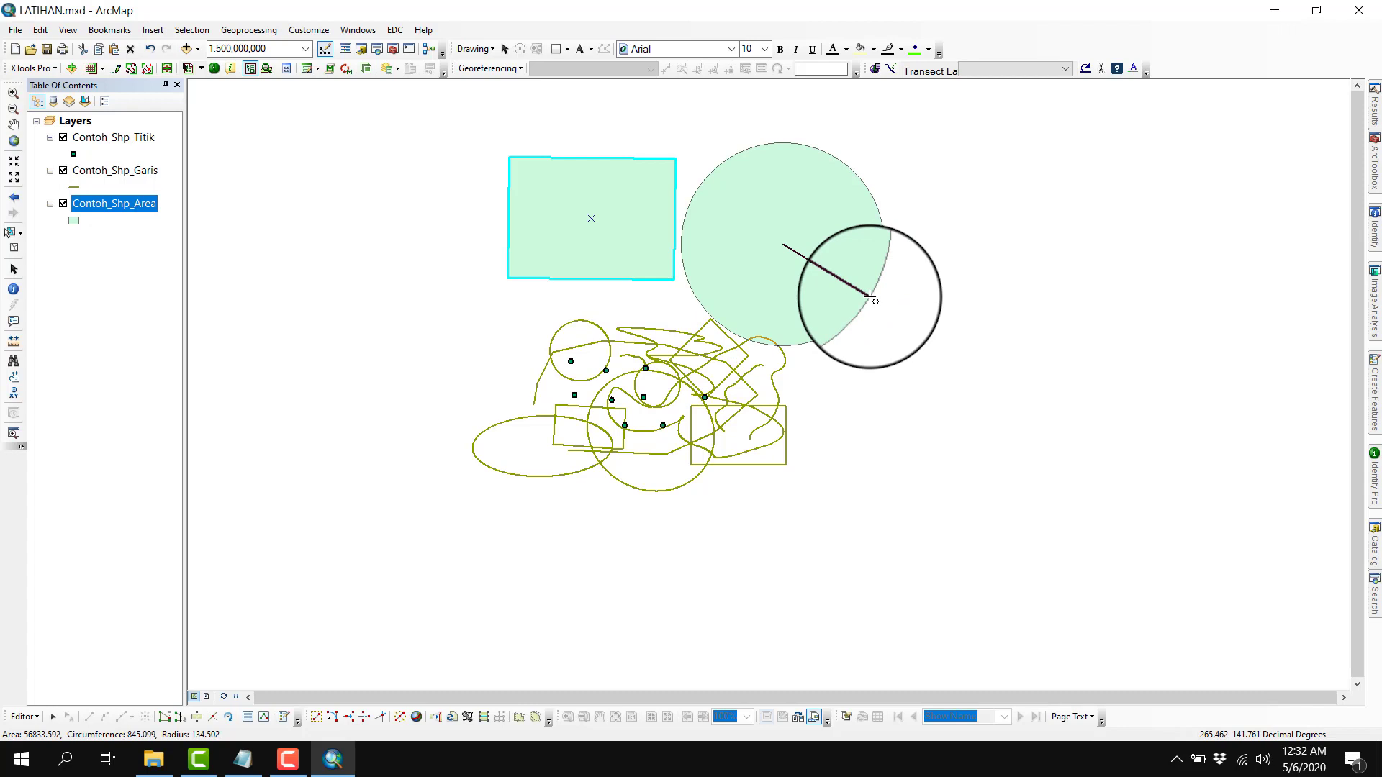
{"action": "left_click", "coordinate": [871, 297]}
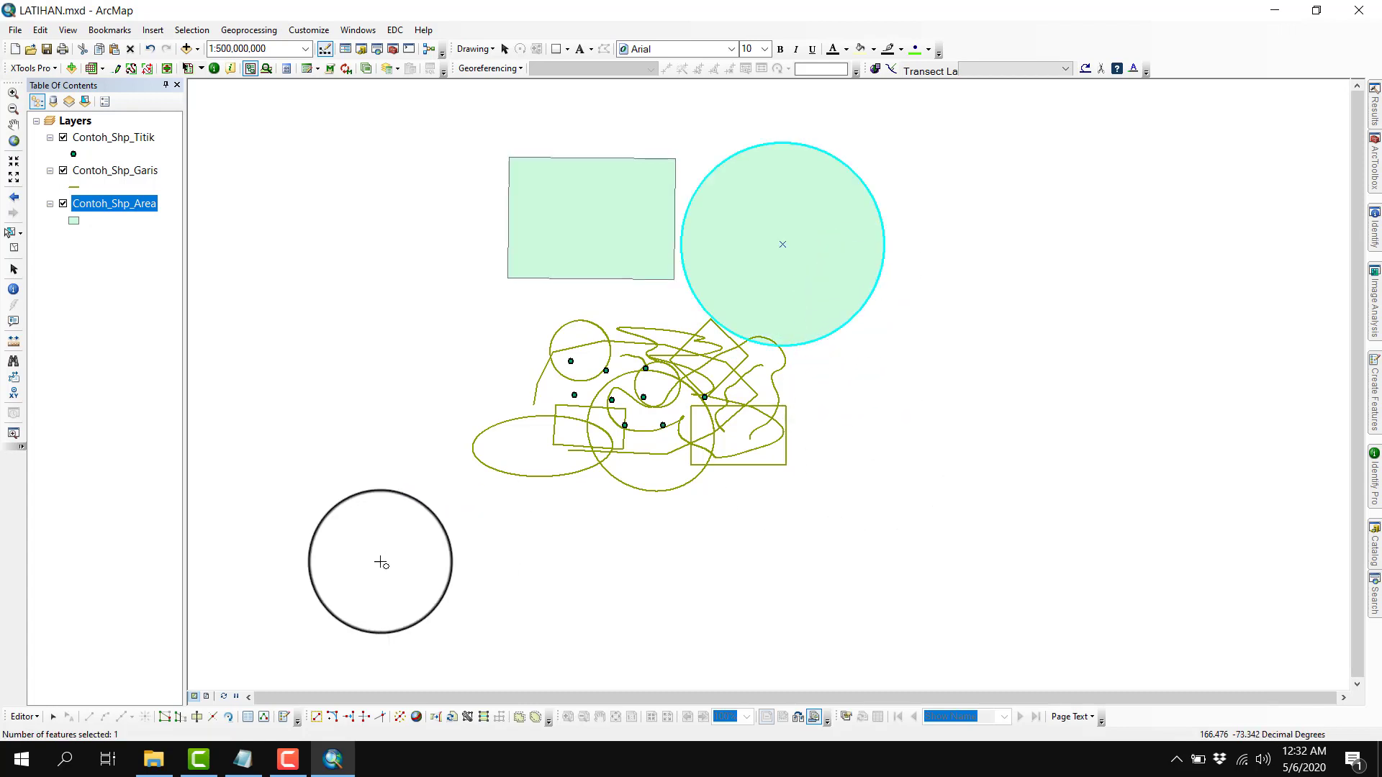
With the Ellipse construction tool, digitize a tilted Contoh_Shp_Area polygon in the empty space left of the existing shapes
{"action": "left_click", "coordinate": [284, 718]}
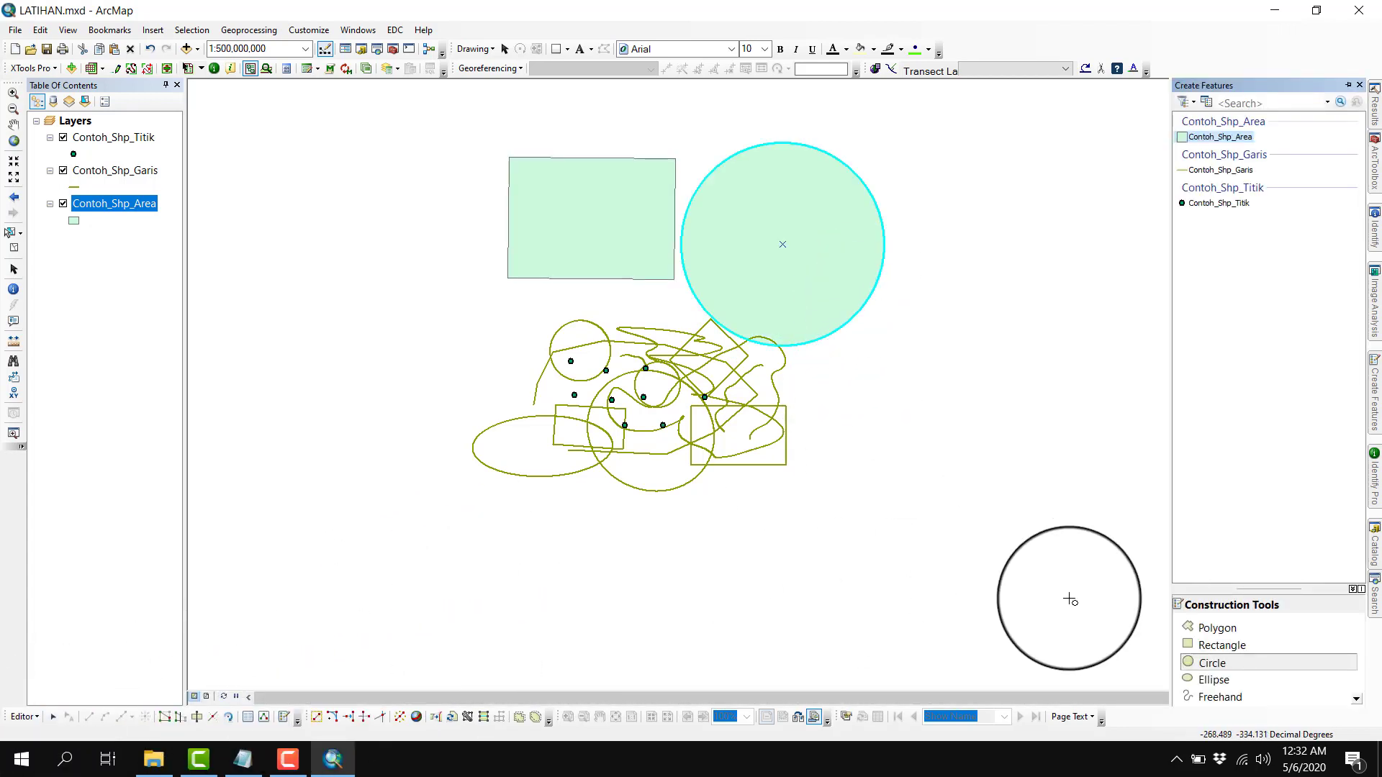
{"action": "left_click", "coordinate": [1215, 681]}
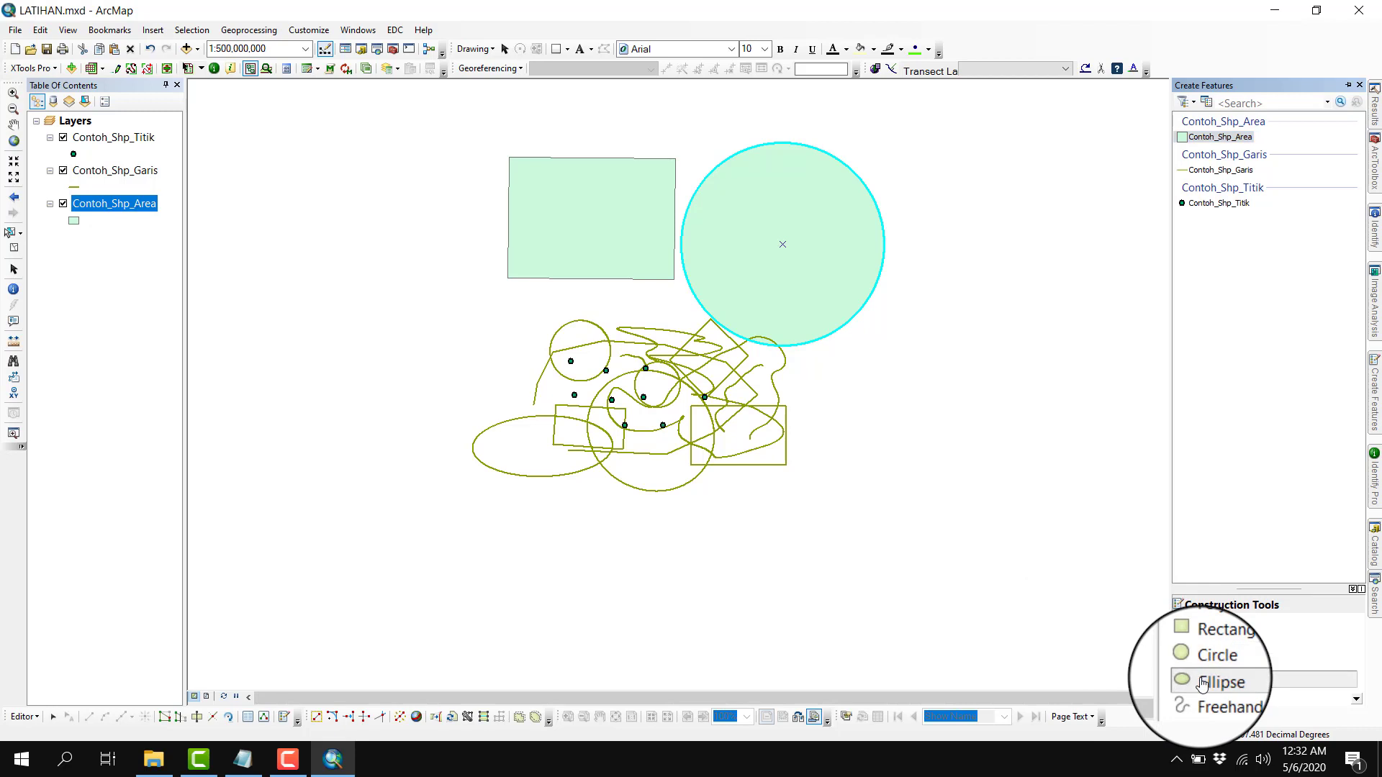
{"action": "left_click", "coordinate": [281, 322]}
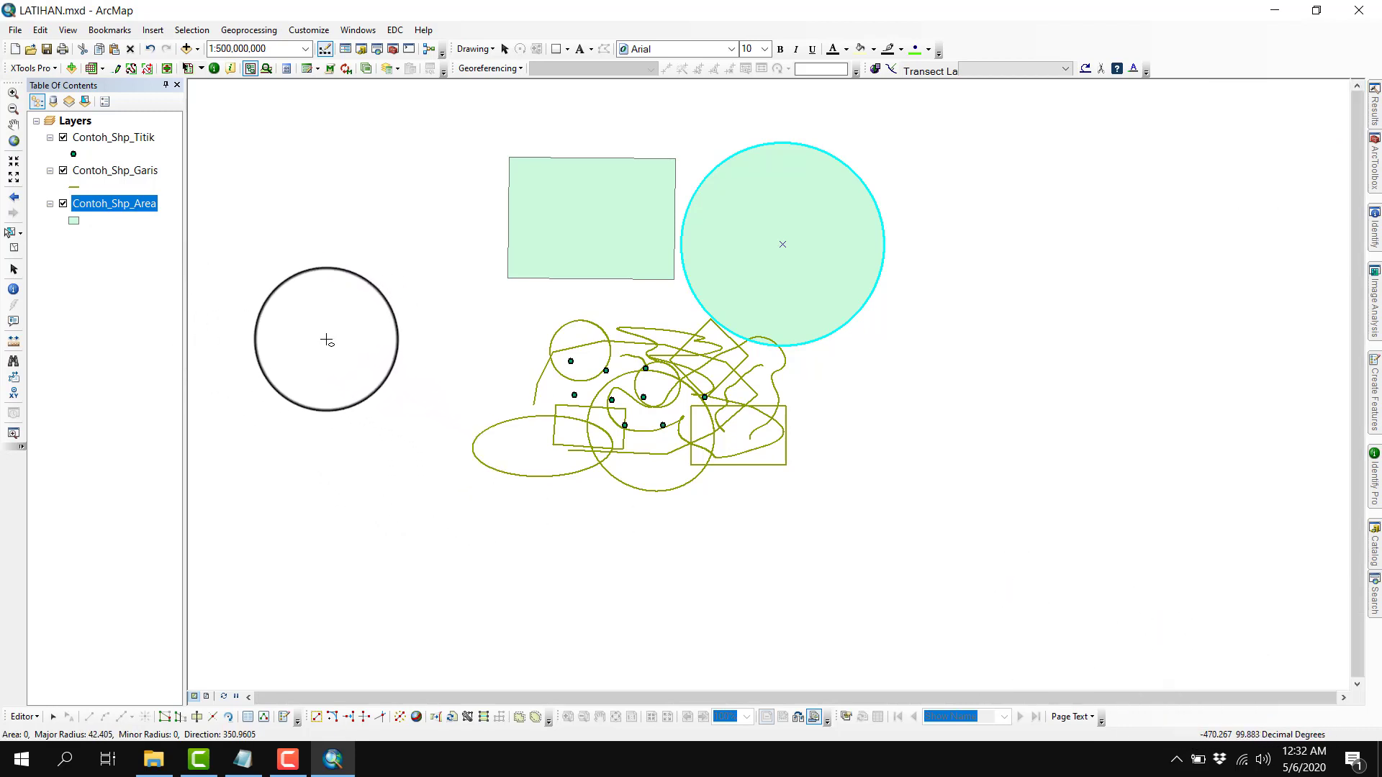
{"action": "left_click", "coordinate": [352, 367]}
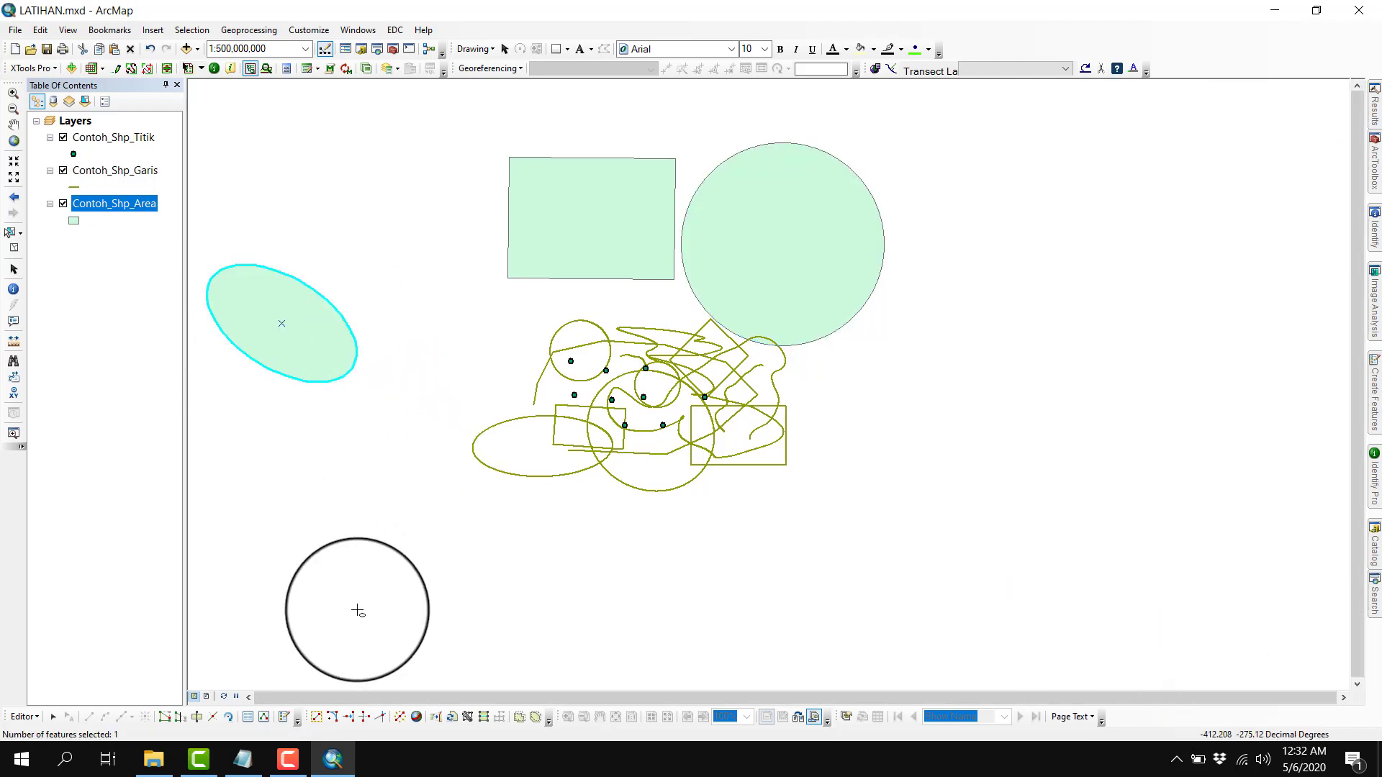
With the Freehand construction tool, digitize a small leaf-shaped Contoh_Shp_Area polygon below the lines and a large winding polygon around it
{"action": "left_click", "coordinate": [264, 718]}
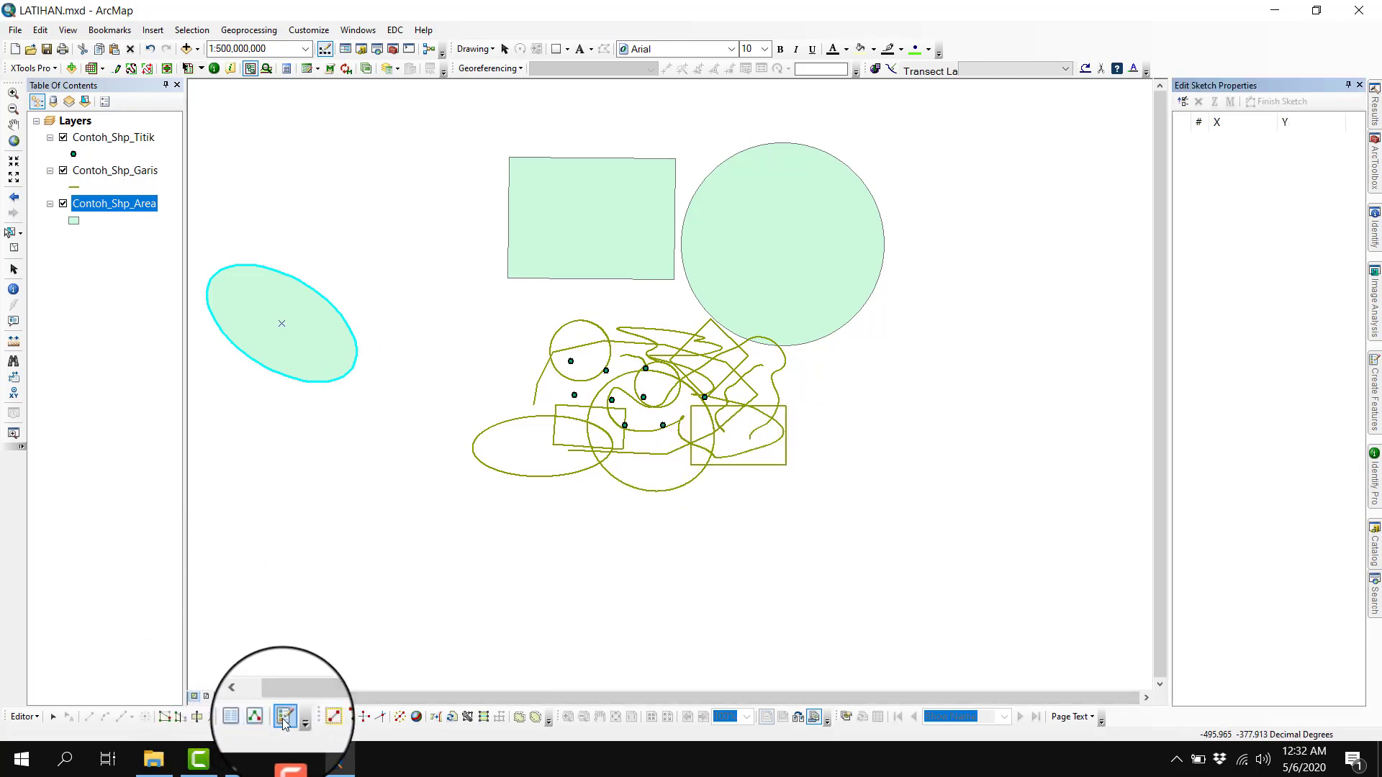
{"action": "left_click", "coordinate": [284, 720]}
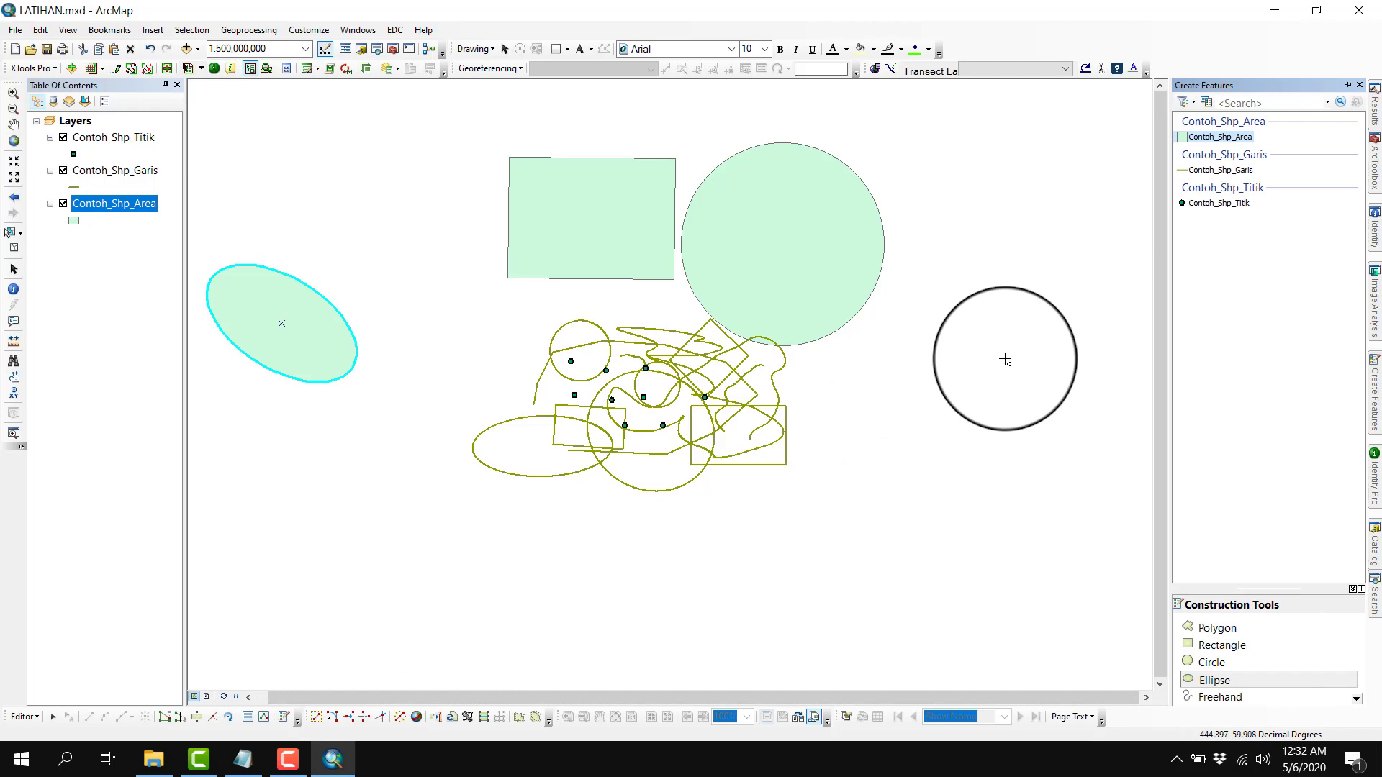
{"action": "left_click", "coordinate": [1221, 698]}
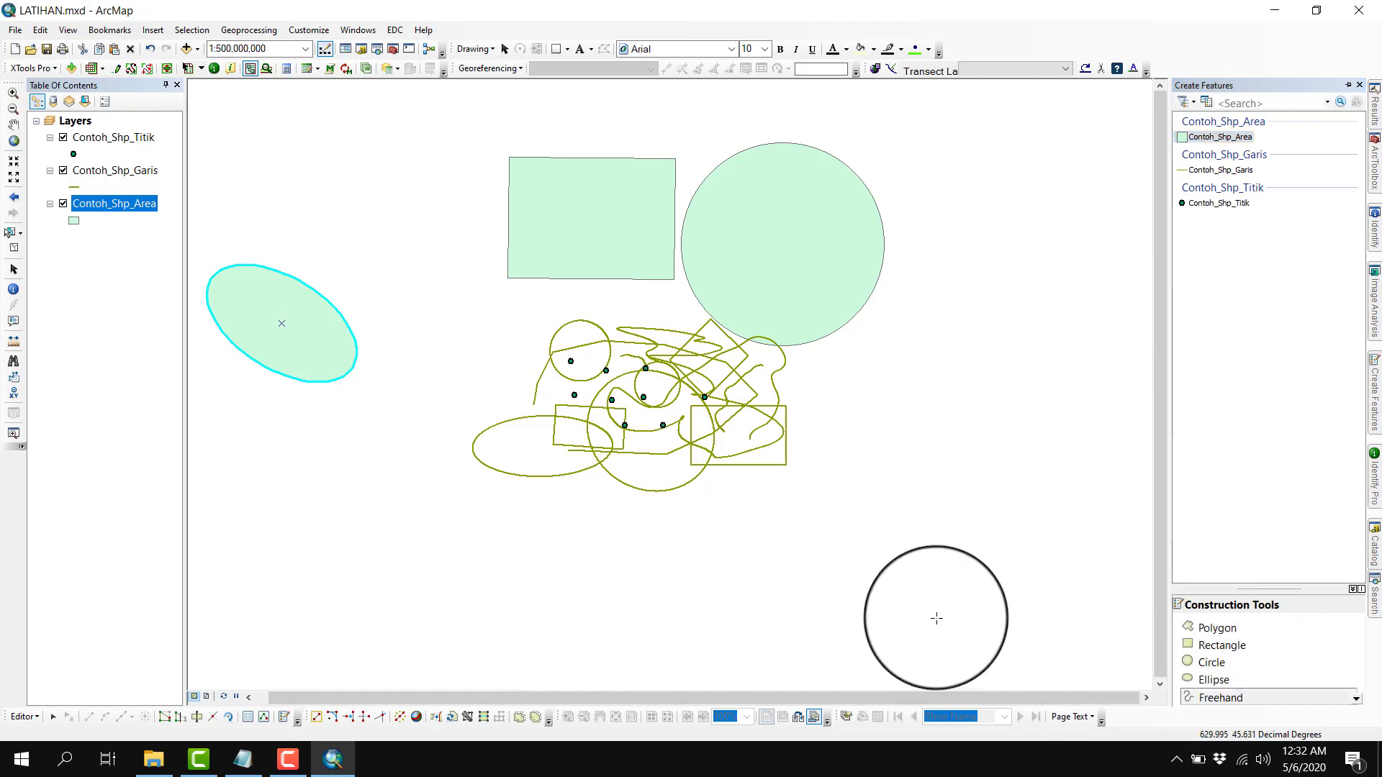
{"action": "left_click", "coordinate": [881, 492]}
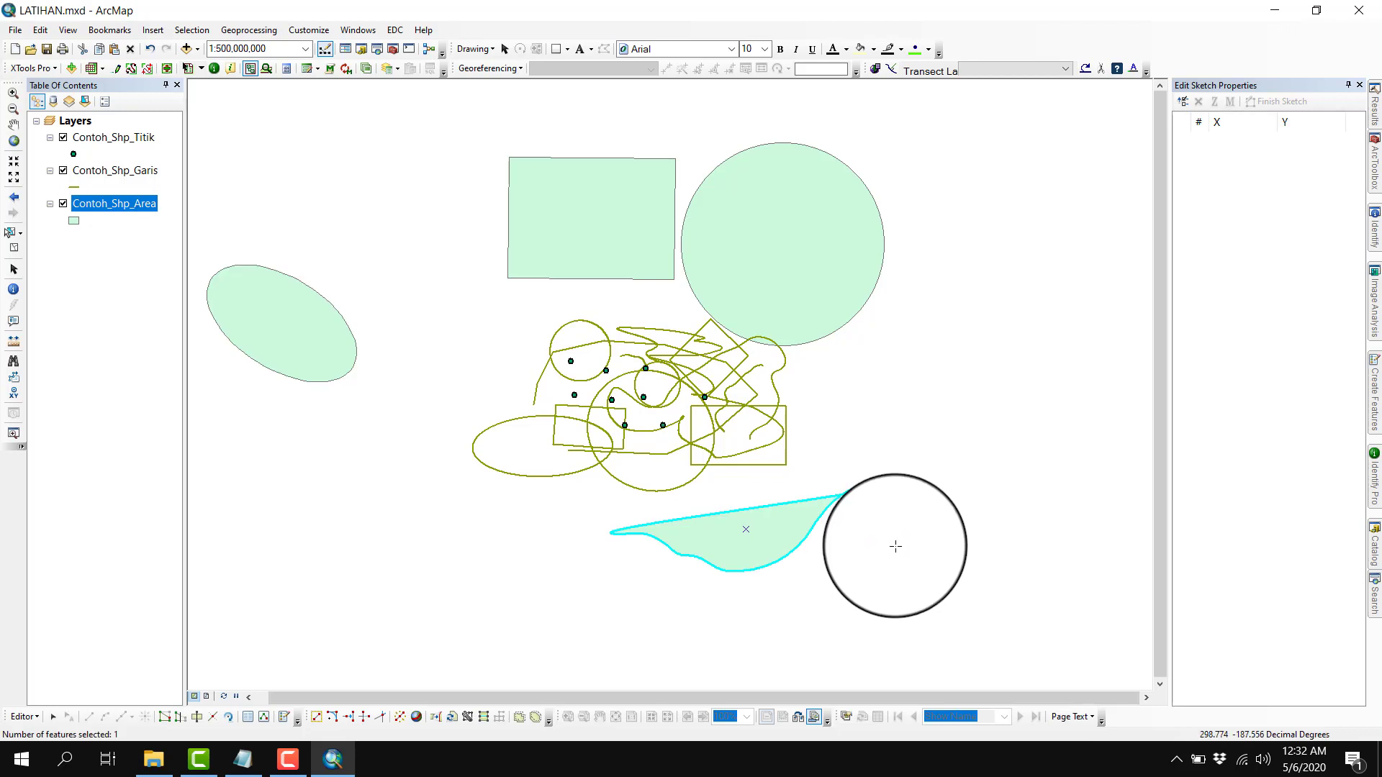
{"action": "mouse_move", "coordinate": [889, 615]}
{"action": "left_mouse_down"}
{"action": "mouse_move", "coordinate": [651, 593]}
{"action": "mouse_move", "coordinate": [598, 453]}
{"action": "mouse_move", "coordinate": [864, 478]}
{"action": "mouse_move", "coordinate": [749, 511]}
{"action": "left_mouse_up"}
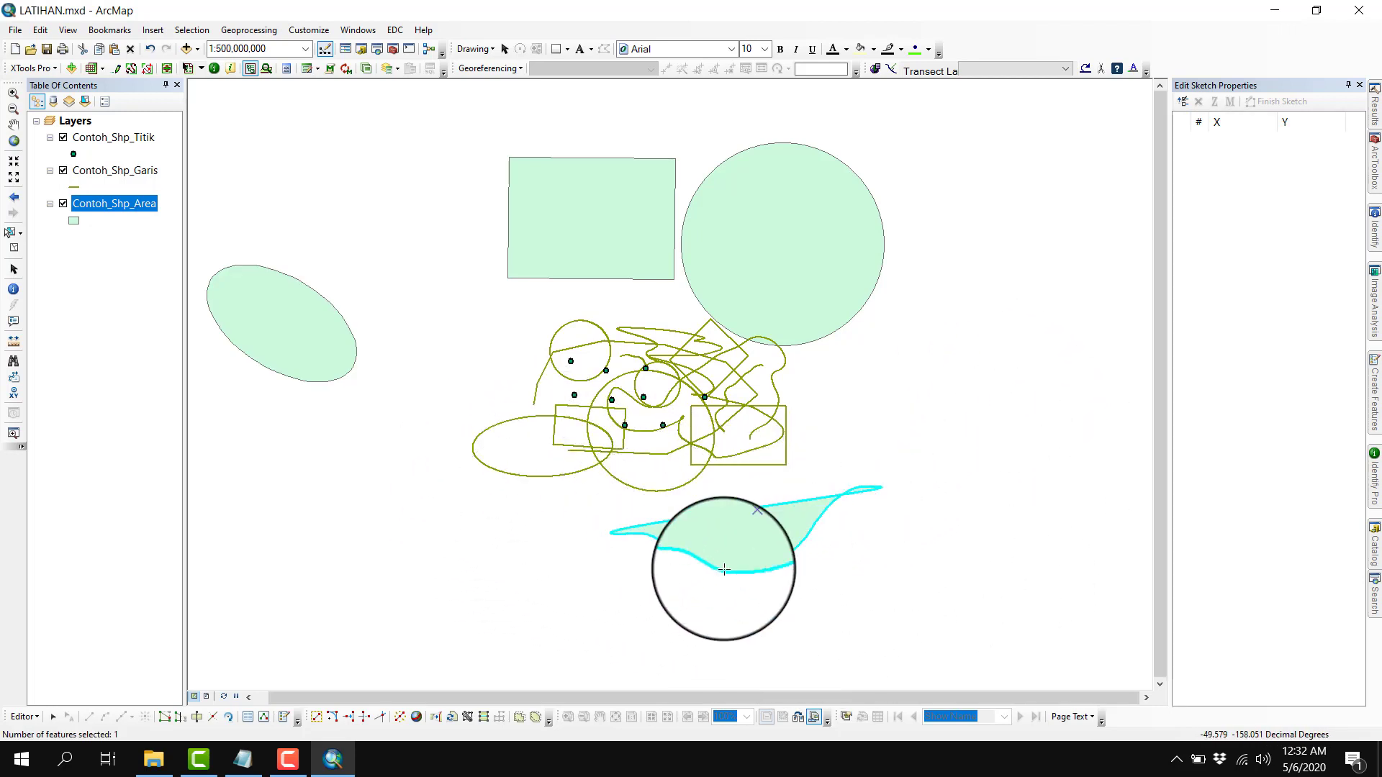
{"action": "left_click", "coordinate": [887, 542]}
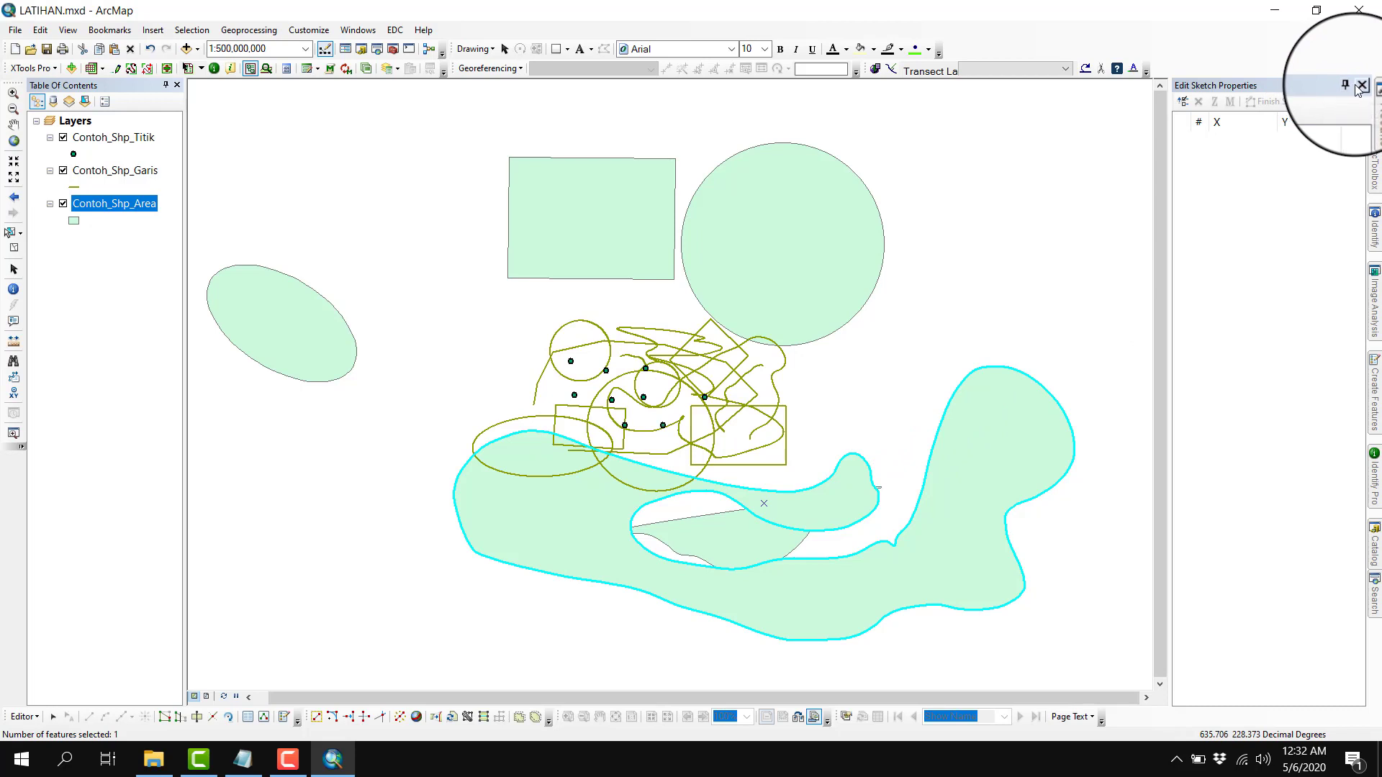
{"action": "left_click", "coordinate": [1362, 86]}
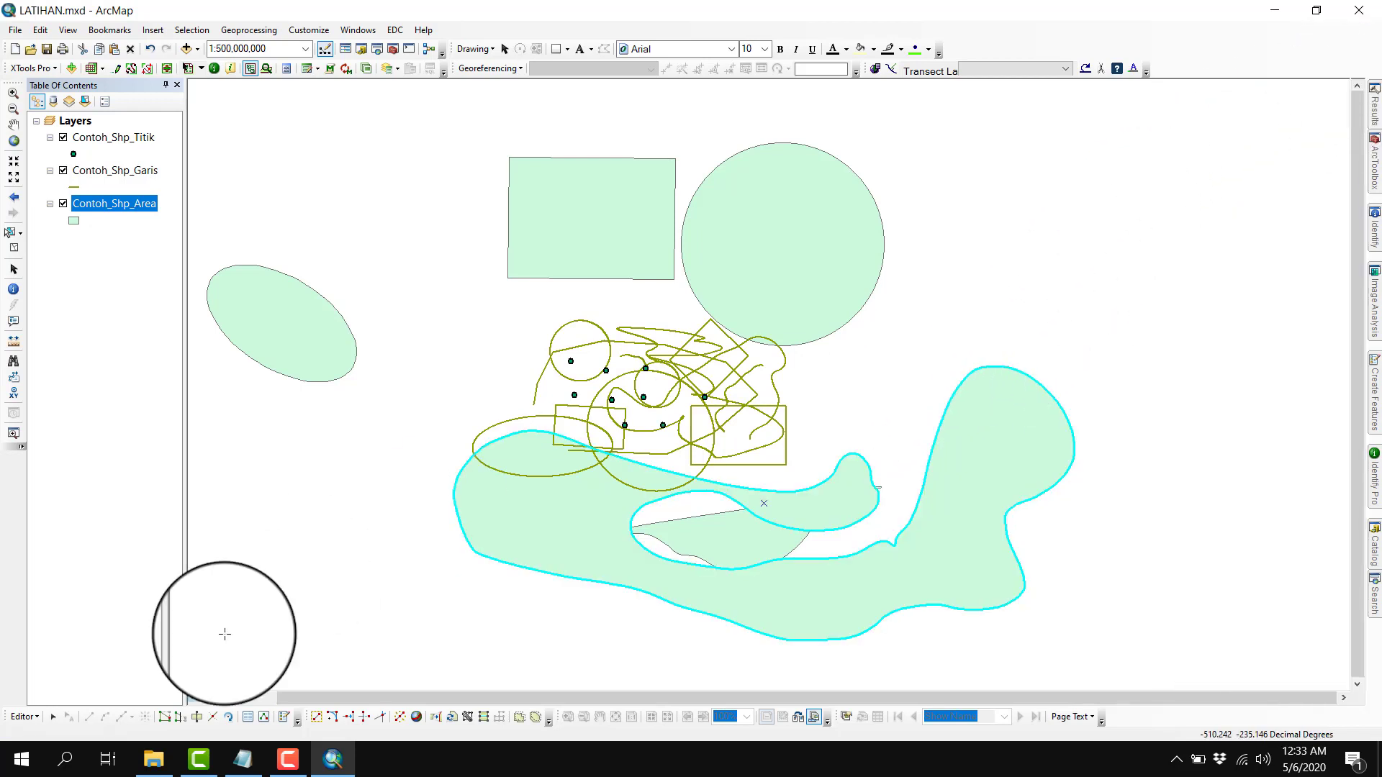
With the Polygon construction tool, digitize a 12-vertex Contoh_Shp_Area polygon with a notched upper edge in the empty space right of the circle
{"action": "left_click", "coordinate": [285, 719]}
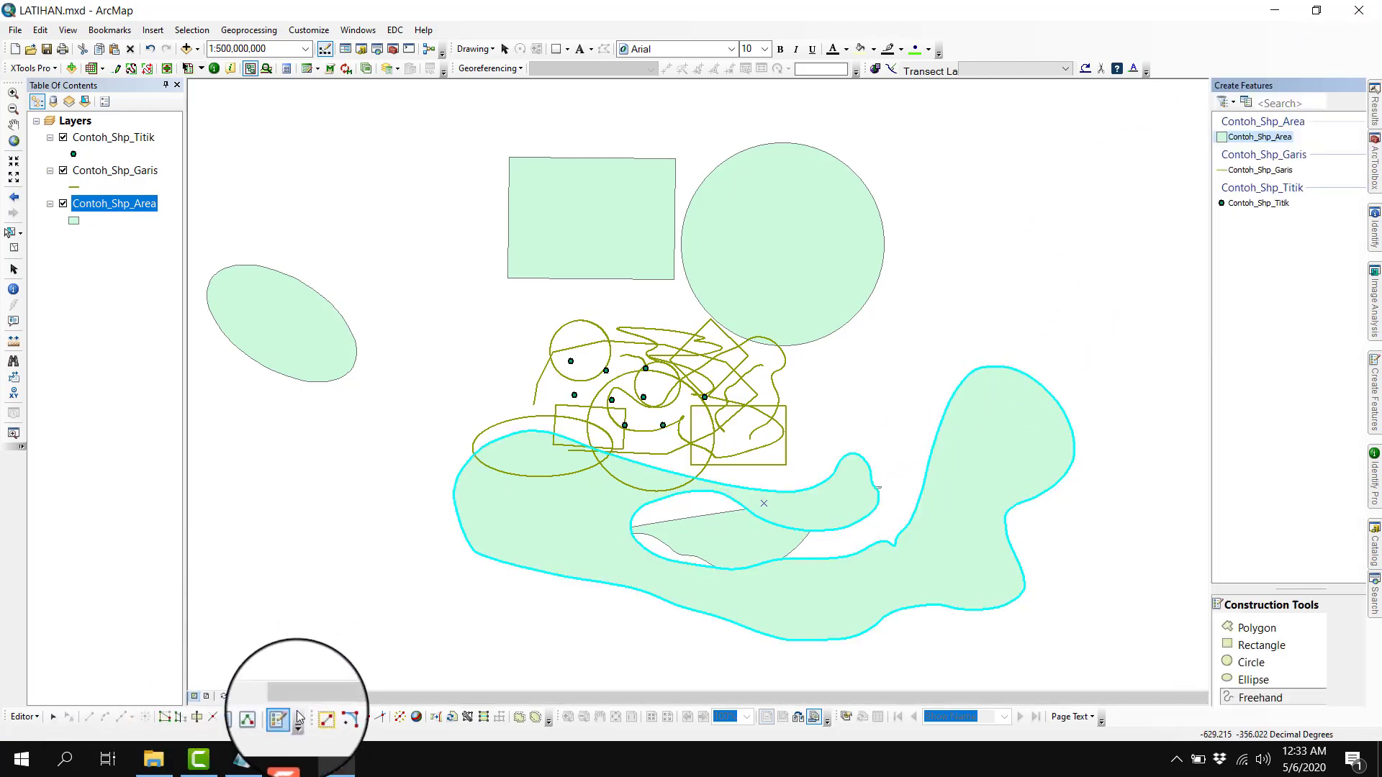
{"action": "left_click", "coordinate": [1214, 639]}
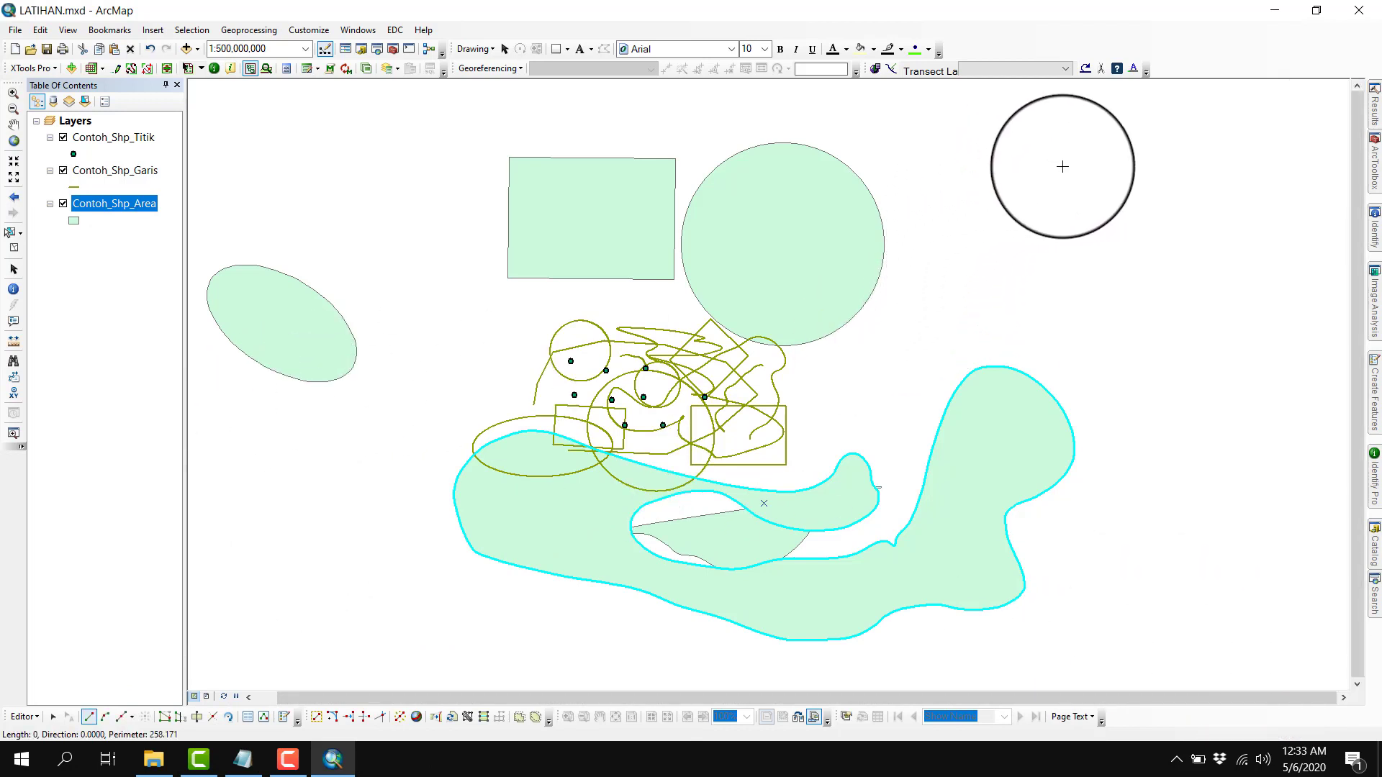
{"action": "left_click", "coordinate": [966, 176]}
{"action": "left_click", "coordinate": [1063, 166]}
{"action": "left_click", "coordinate": [1124, 223]}
{"action": "left_click", "coordinate": [1125, 296]}
{"action": "left_click", "coordinate": [1022, 287]}
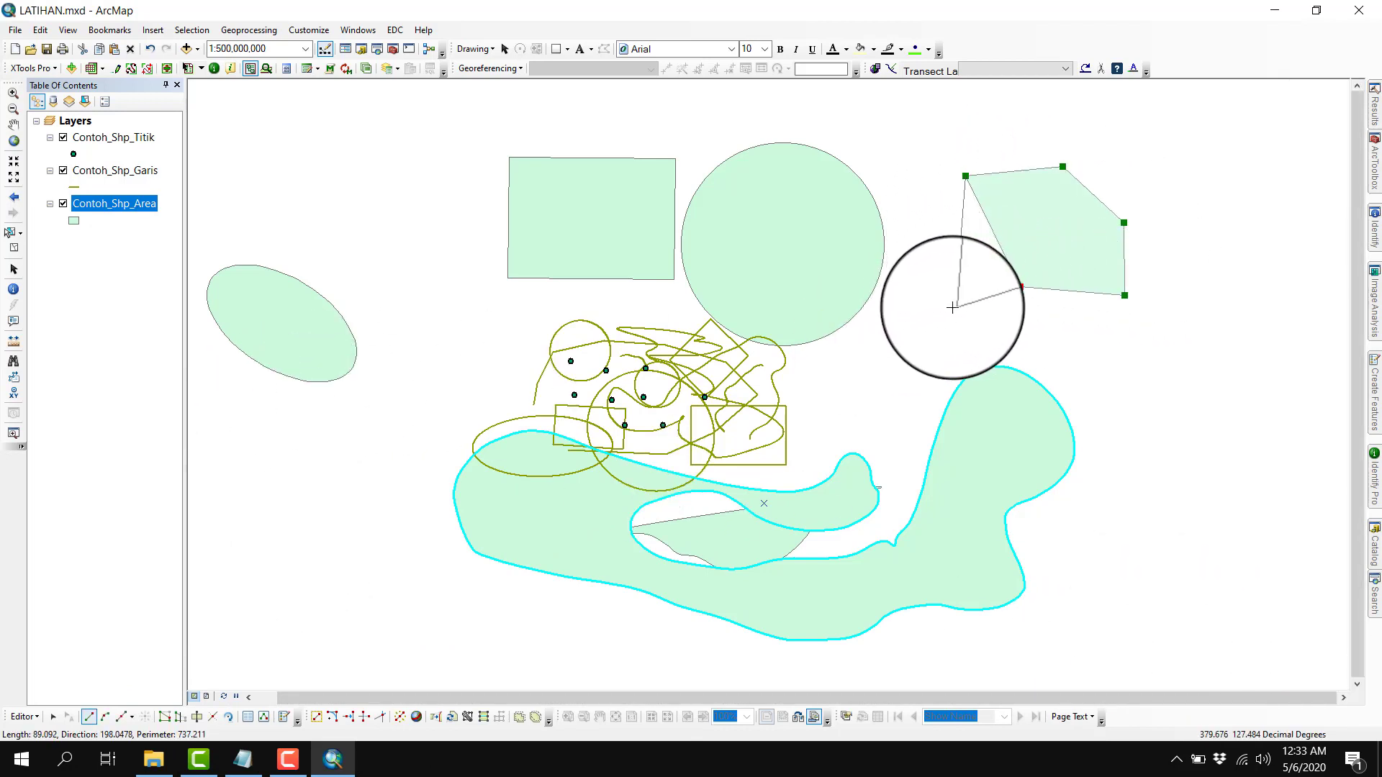
{"action": "left_click", "coordinate": [952, 307]}
{"action": "left_click", "coordinate": [916, 231]}
{"action": "left_click", "coordinate": [885, 175]}
{"action": "left_click", "coordinate": [891, 138]}
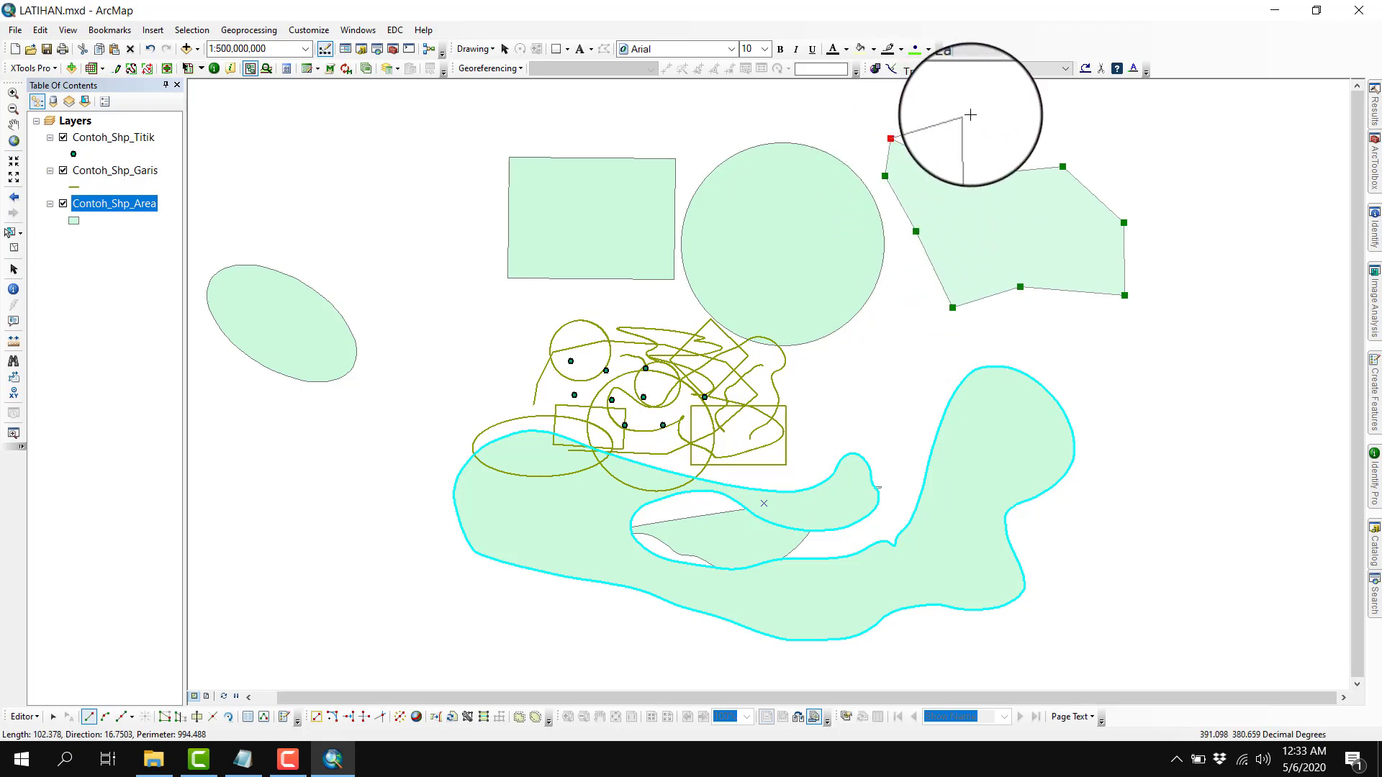
{"action": "left_click", "coordinate": [971, 114]}
{"action": "left_click", "coordinate": [1078, 108]}
{"action": "double_click", "coordinate": [1159, 124]}
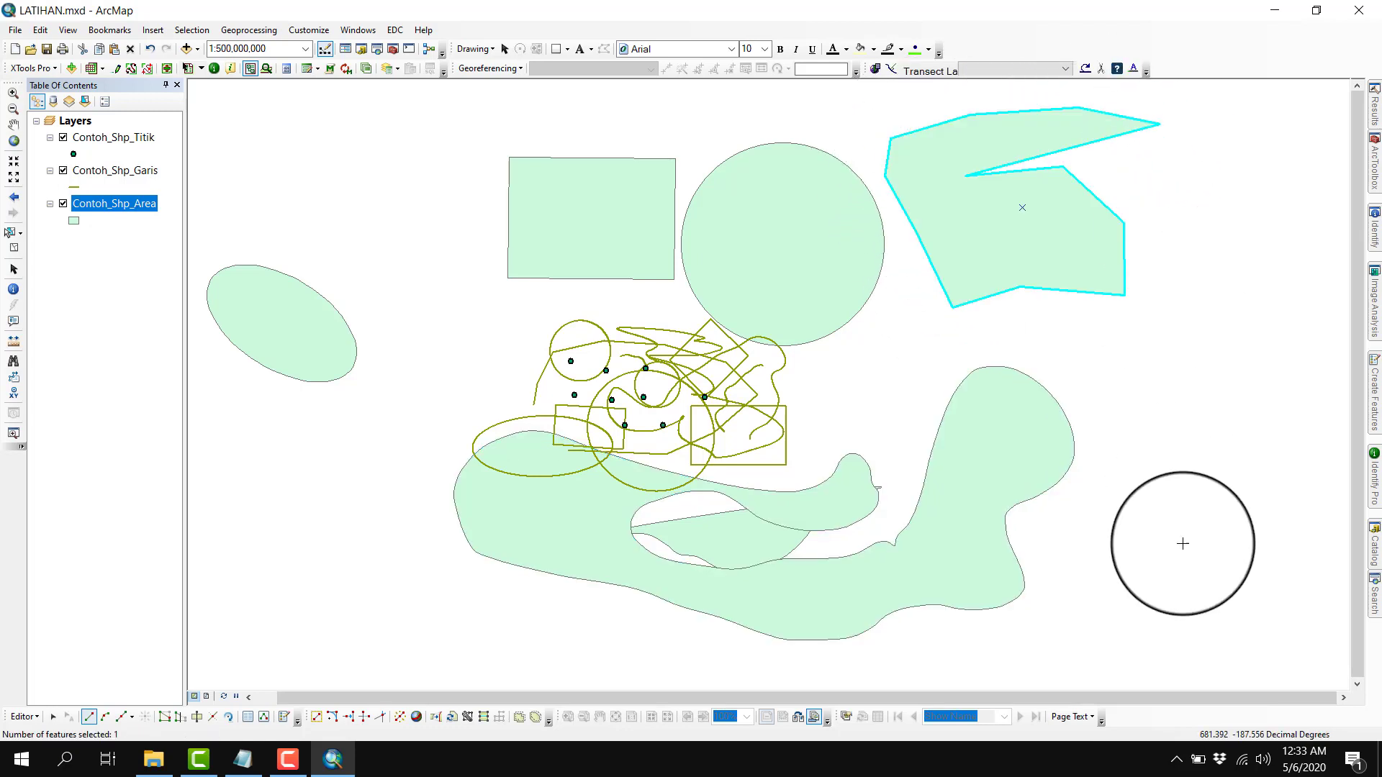
Digitize a second straight-edged Contoh_Shp_Area polygon with a pointed spike, overlapping the right end of the large freehand polygon
{"action": "left_click", "coordinate": [1197, 379]}
{"action": "left_click", "coordinate": [1077, 363]}
{"action": "left_click", "coordinate": [977, 448]}
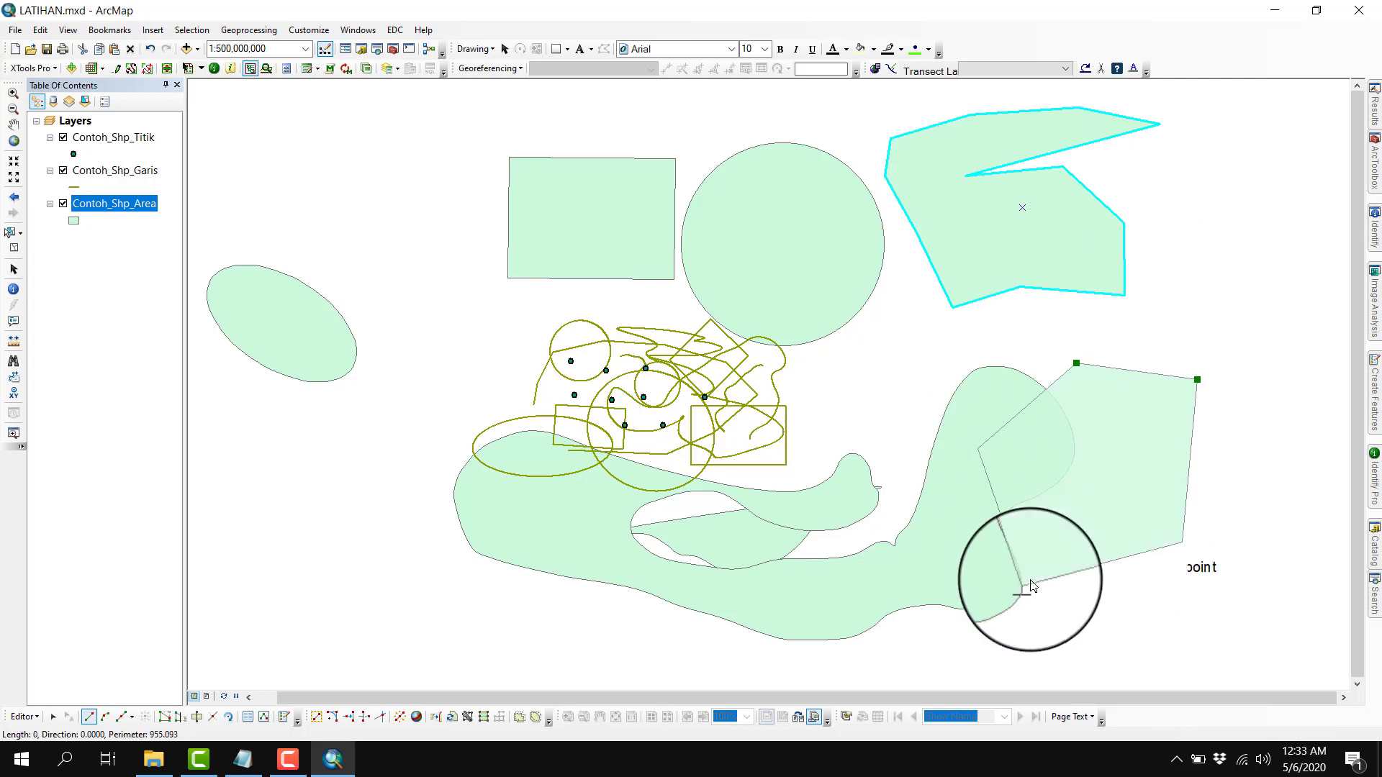
{"action": "left_click", "coordinate": [1024, 584]}
{"action": "left_click", "coordinate": [1135, 651]}
{"action": "left_click", "coordinate": [1277, 634]}
{"action": "left_click", "coordinate": [1274, 489]}
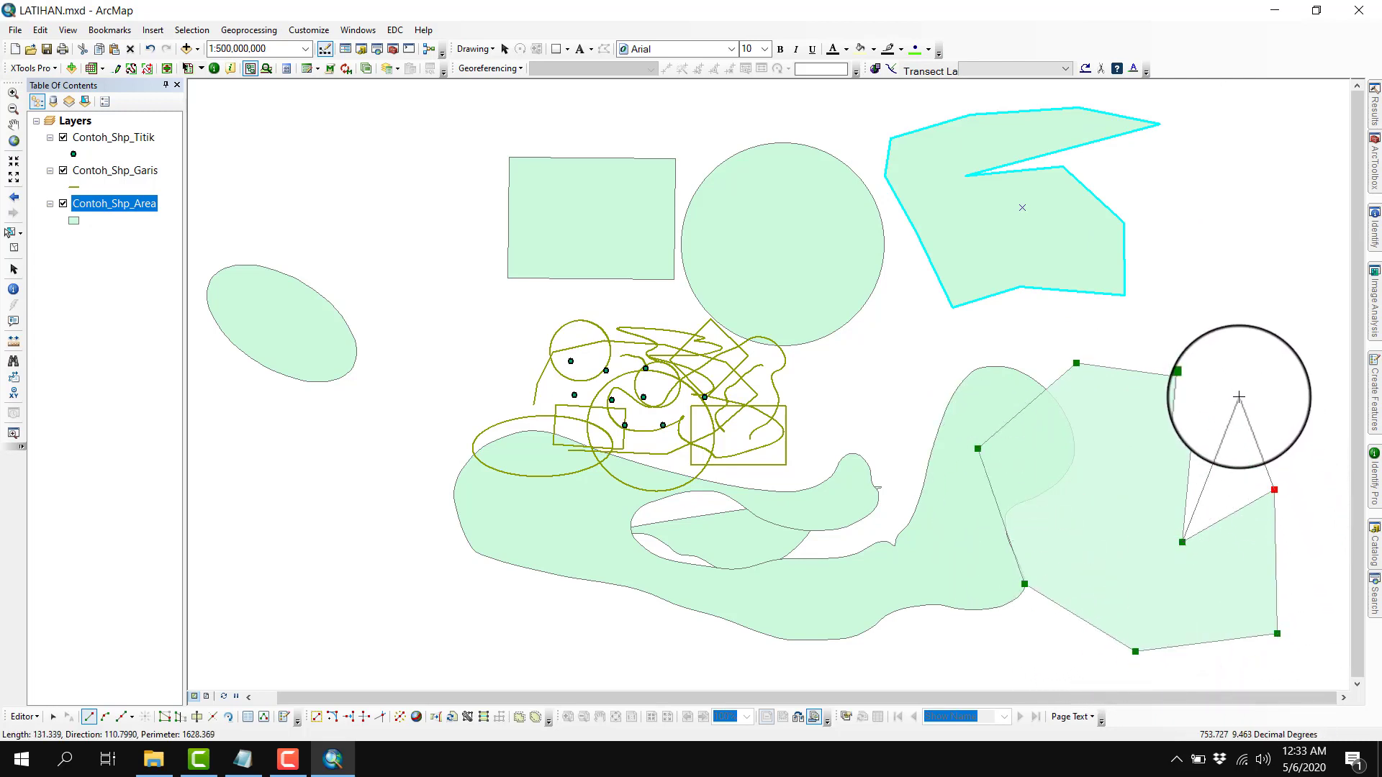
{"action": "double_click", "coordinate": [1256, 331]}
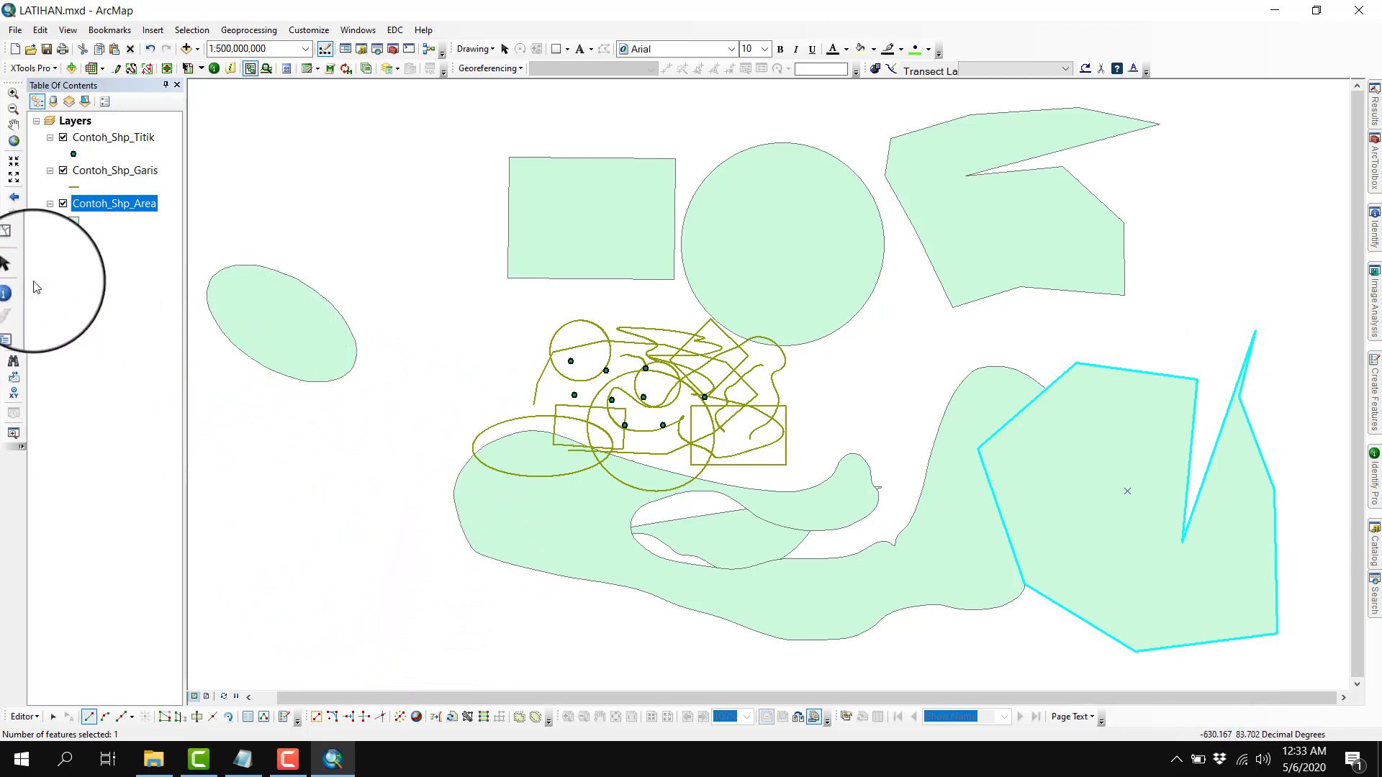
Clear the feature selection and stop editing, saving the edits
{"action": "left_click", "coordinate": [13, 247]}
{"action": "left_click", "coordinate": [32, 716]}
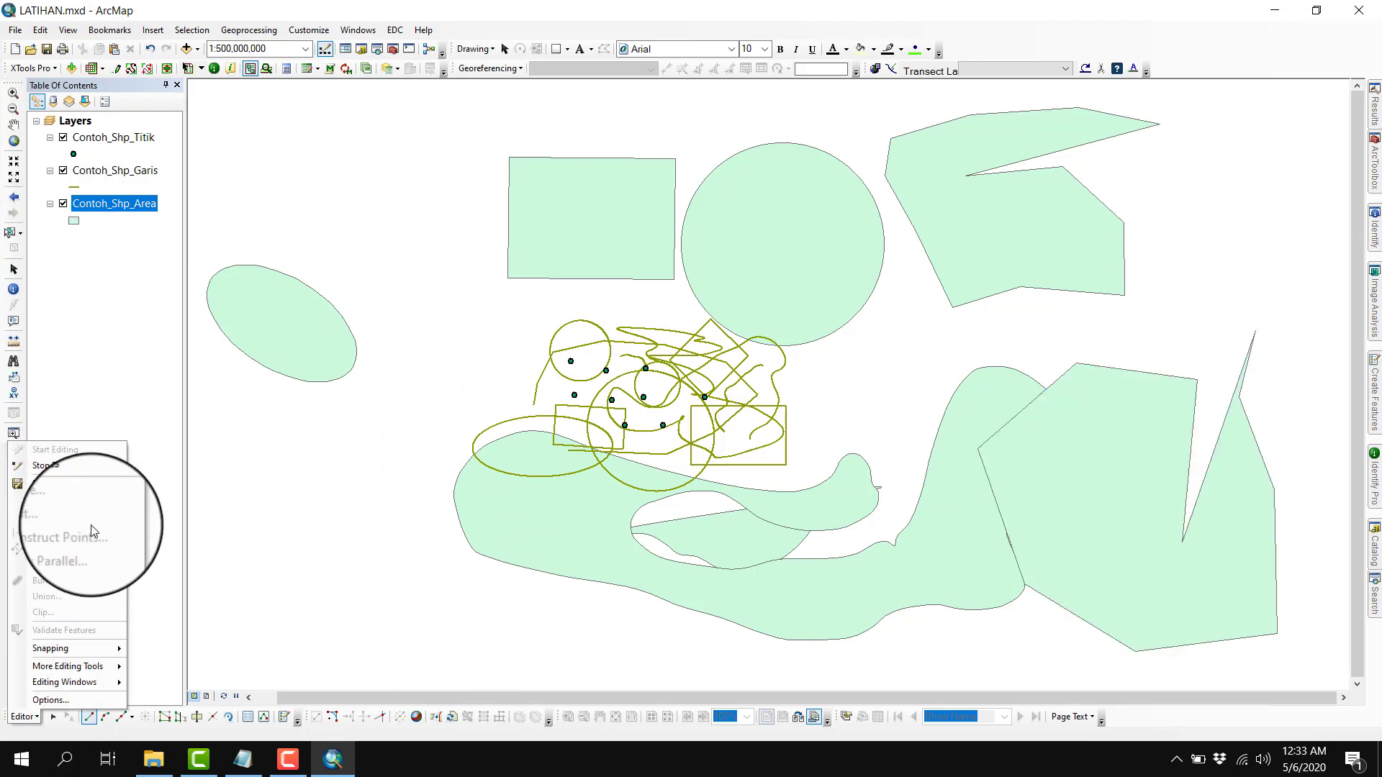
{"action": "left_click", "coordinate": [83, 463]}
{"action": "left_click", "coordinate": [643, 437]}
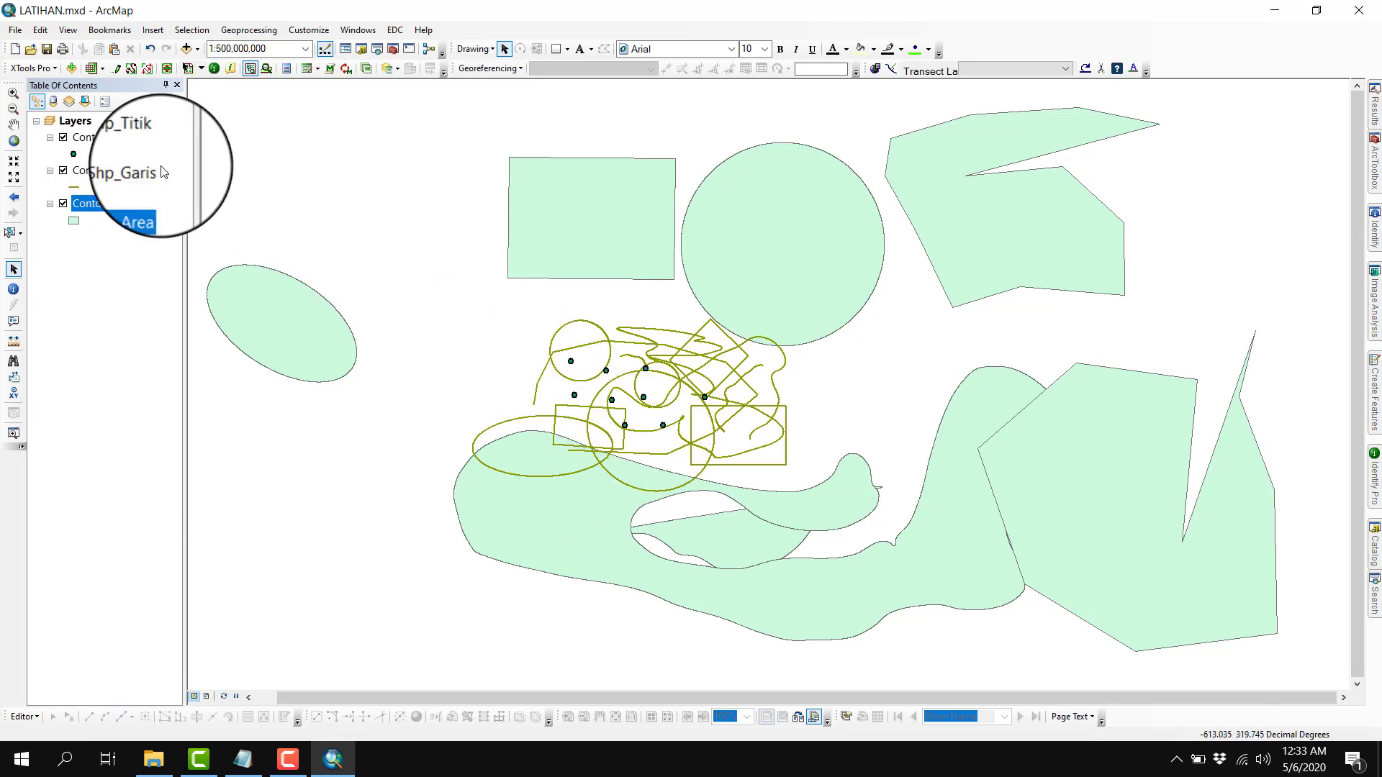
Examine the digitized points, lines and polygons across the map at several scales
{"action": "left_click", "coordinate": [14, 124]}
{"action": "scroll", "coordinate": [828, 508], "scroll_direction": "up", "scroll_amount": 3}
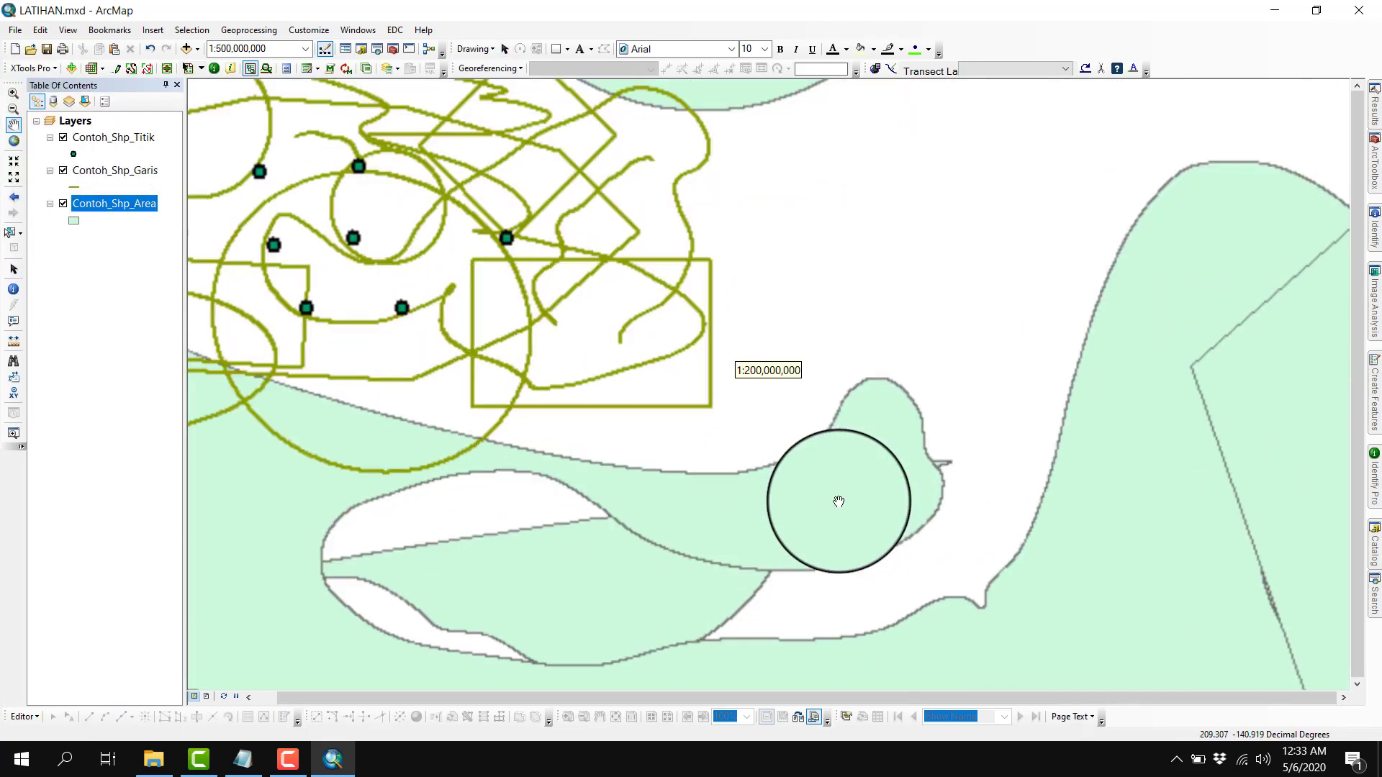
{"action": "scroll", "coordinate": [836, 500], "scroll_direction": "down", "scroll_amount": 3}
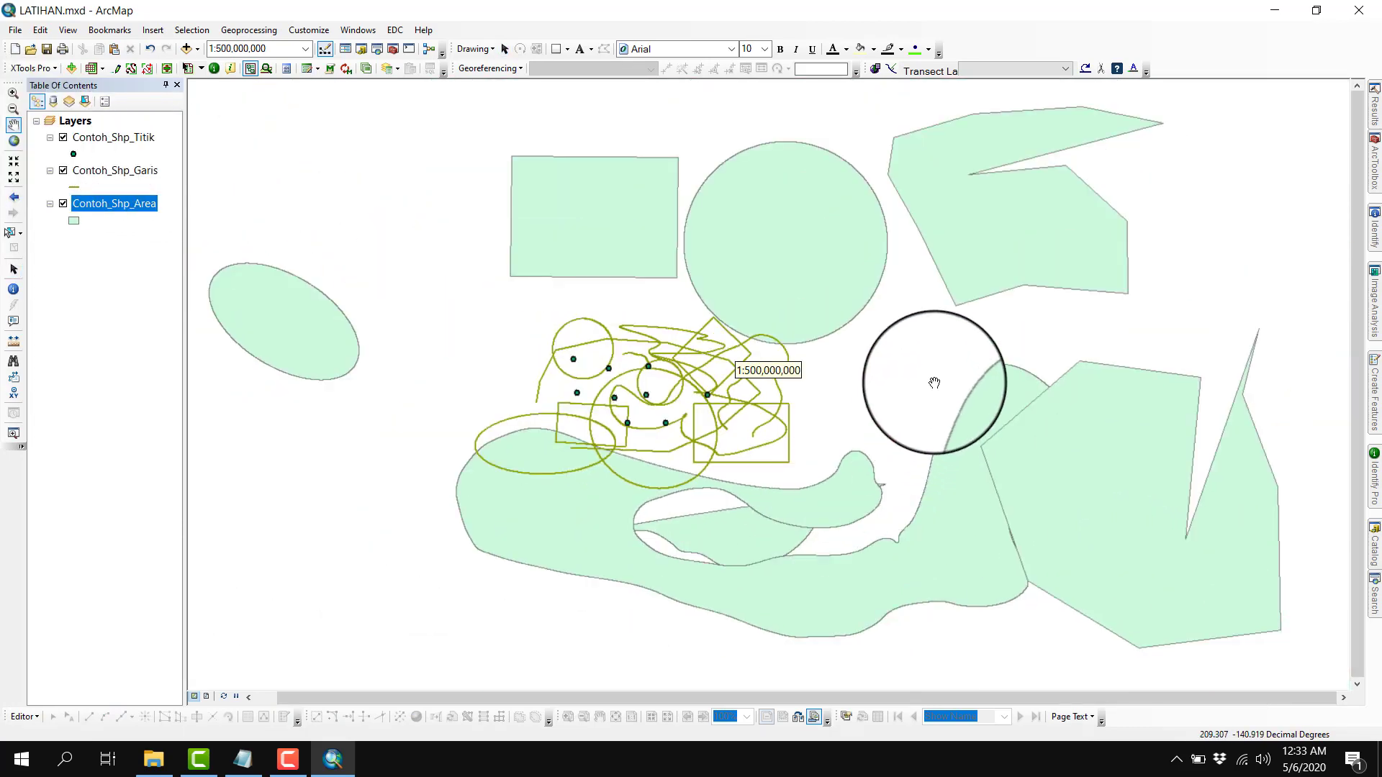
{"action": "scroll", "coordinate": [980, 376], "scroll_direction": "up", "scroll_amount": 2}
{"action": "scroll", "coordinate": [981, 376], "scroll_direction": "down", "scroll_amount": 2}
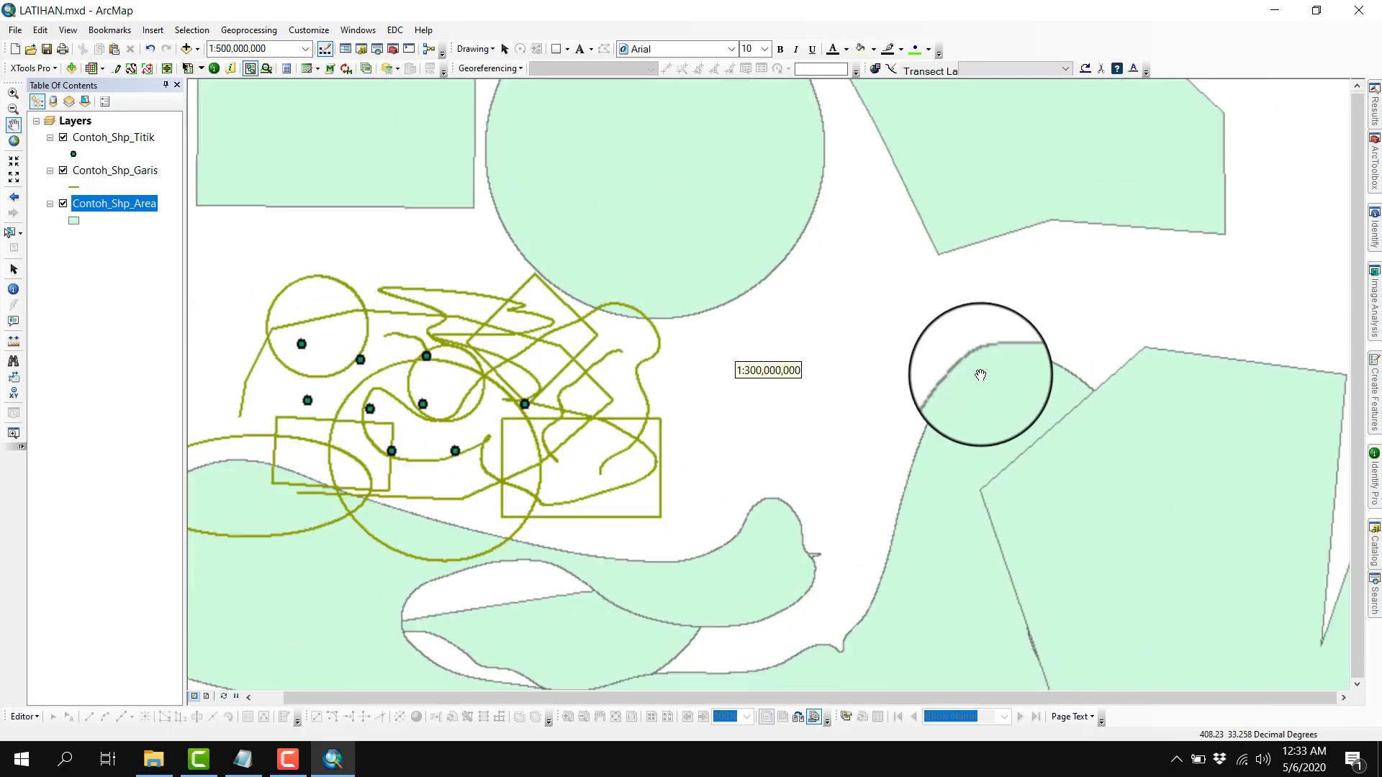
{"action": "scroll", "coordinate": [1111, 345], "scroll_direction": "up", "scroll_amount": 1}
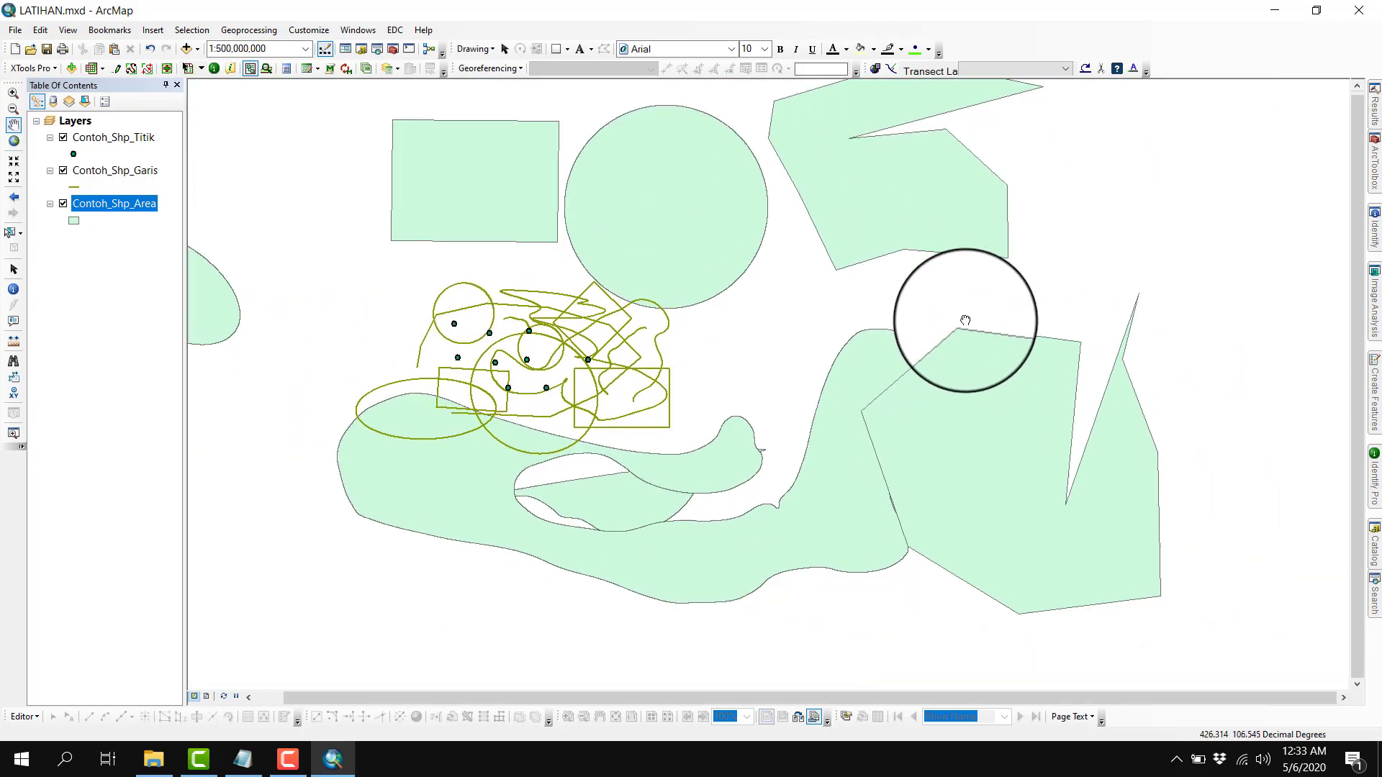
{"action": "scroll", "coordinate": [963, 309], "scroll_direction": "down", "scroll_amount": 1}
{"action": "left_click_drag", "start_coordinate": [934, 409], "coordinate": [922, 389]}
{"action": "left_click_drag", "start_coordinate": [822, 433], "coordinate": [987, 430]}
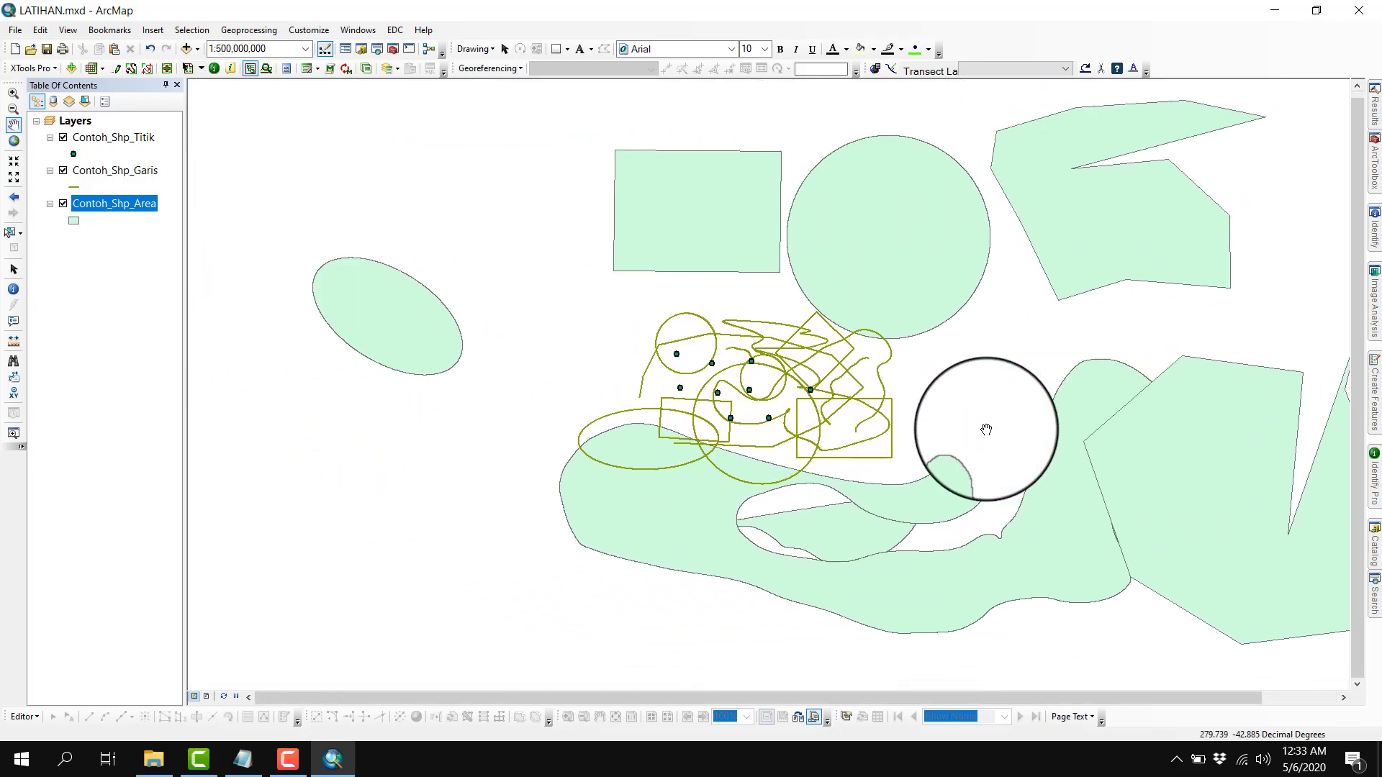
{"action": "left_click_drag", "start_coordinate": [891, 404], "coordinate": [693, 446]}
{"action": "scroll", "coordinate": [781, 541], "scroll_direction": "up", "scroll_amount": 1}
{"action": "scroll", "coordinate": [916, 386], "scroll_direction": "down", "scroll_amount": 1}
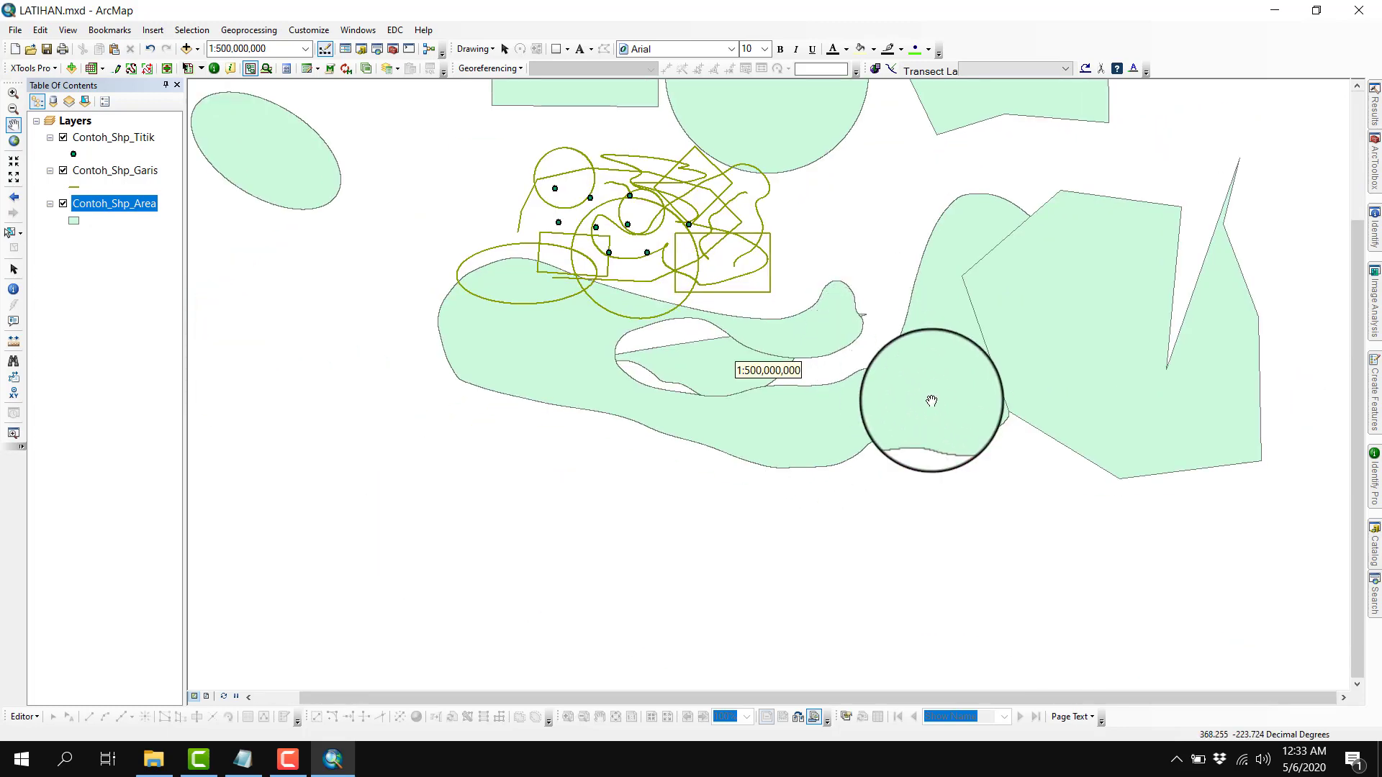
{"action": "scroll", "coordinate": [907, 400], "scroll_direction": "up", "scroll_amount": 1}
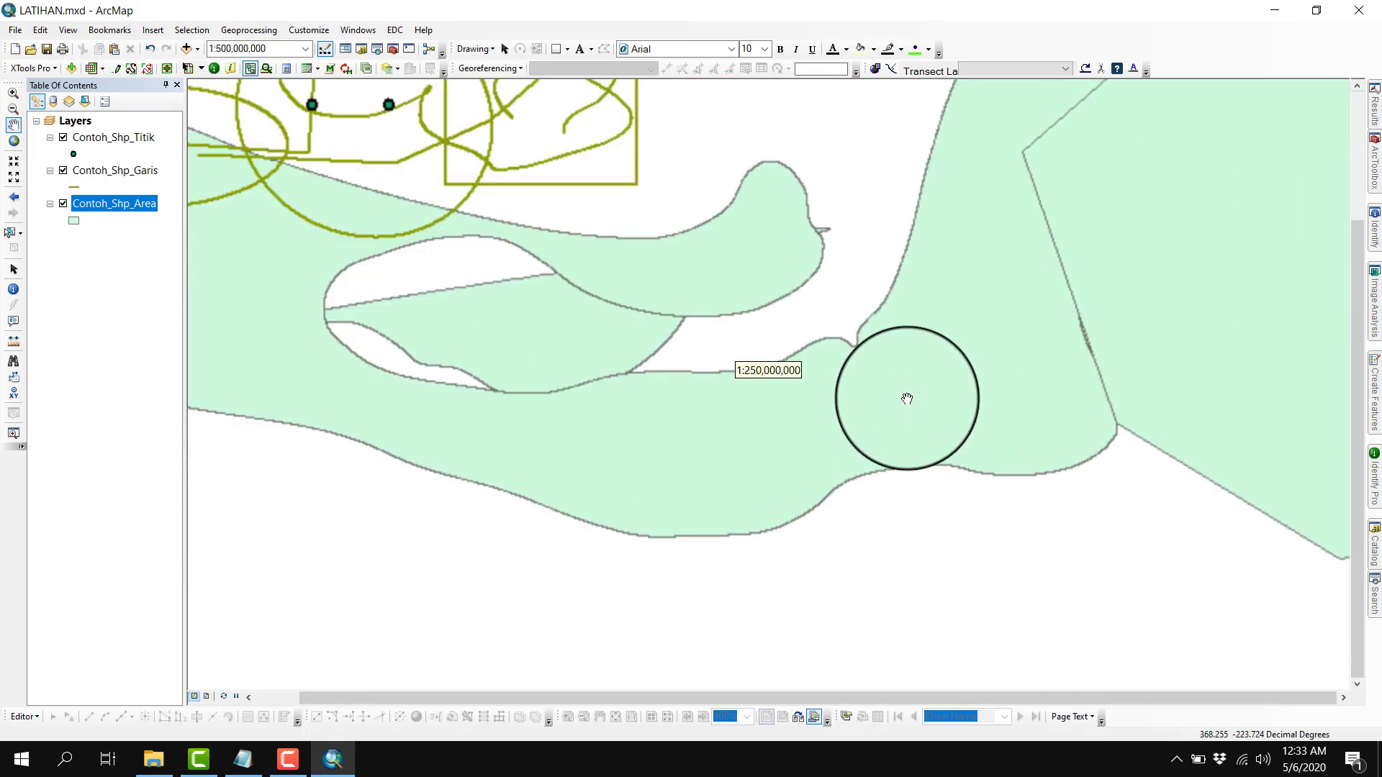
{"action": "scroll", "coordinate": [907, 398], "scroll_direction": "down", "scroll_amount": 1}
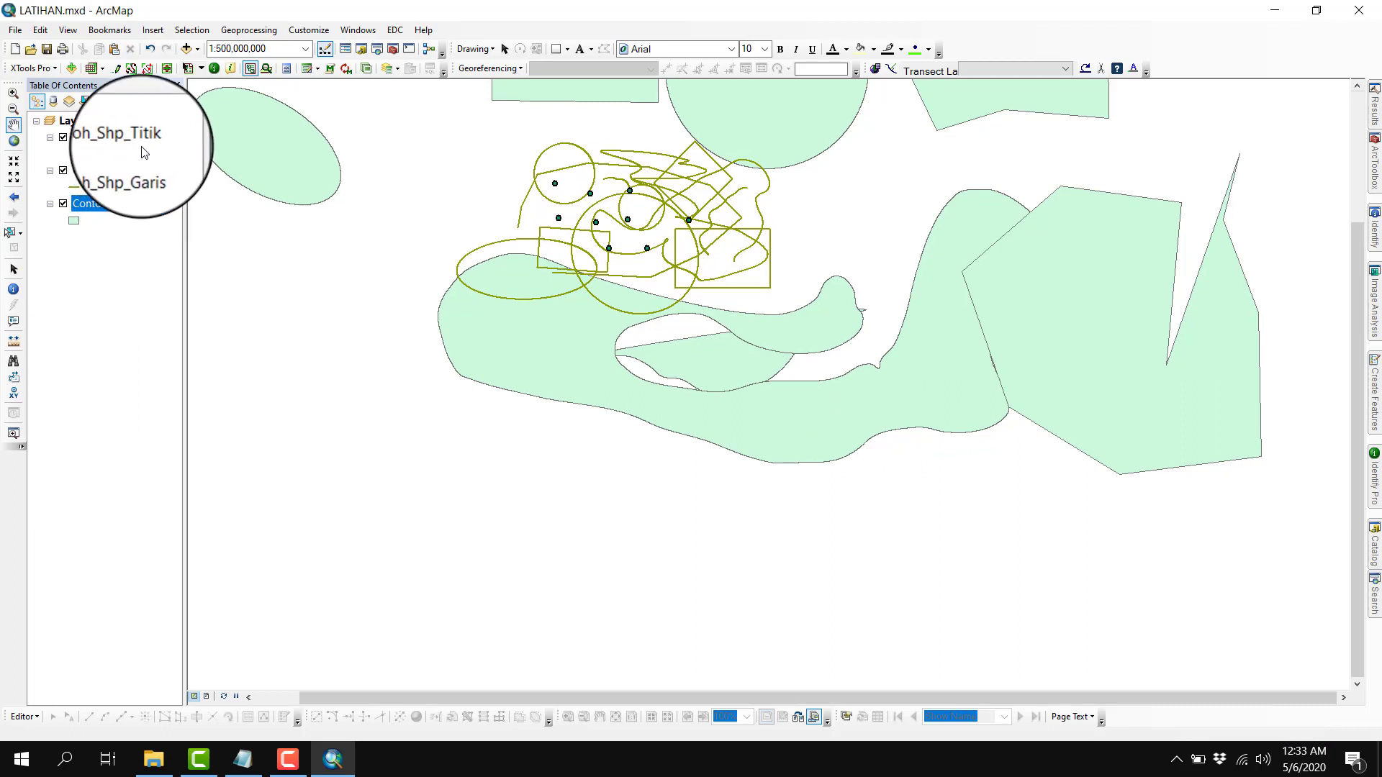
Remove the Contoh_Shp_Titik, Contoh_Shp_Garis and Contoh_Shp_Area layers from the map together
{"action": "left_click", "coordinate": [126, 136]}
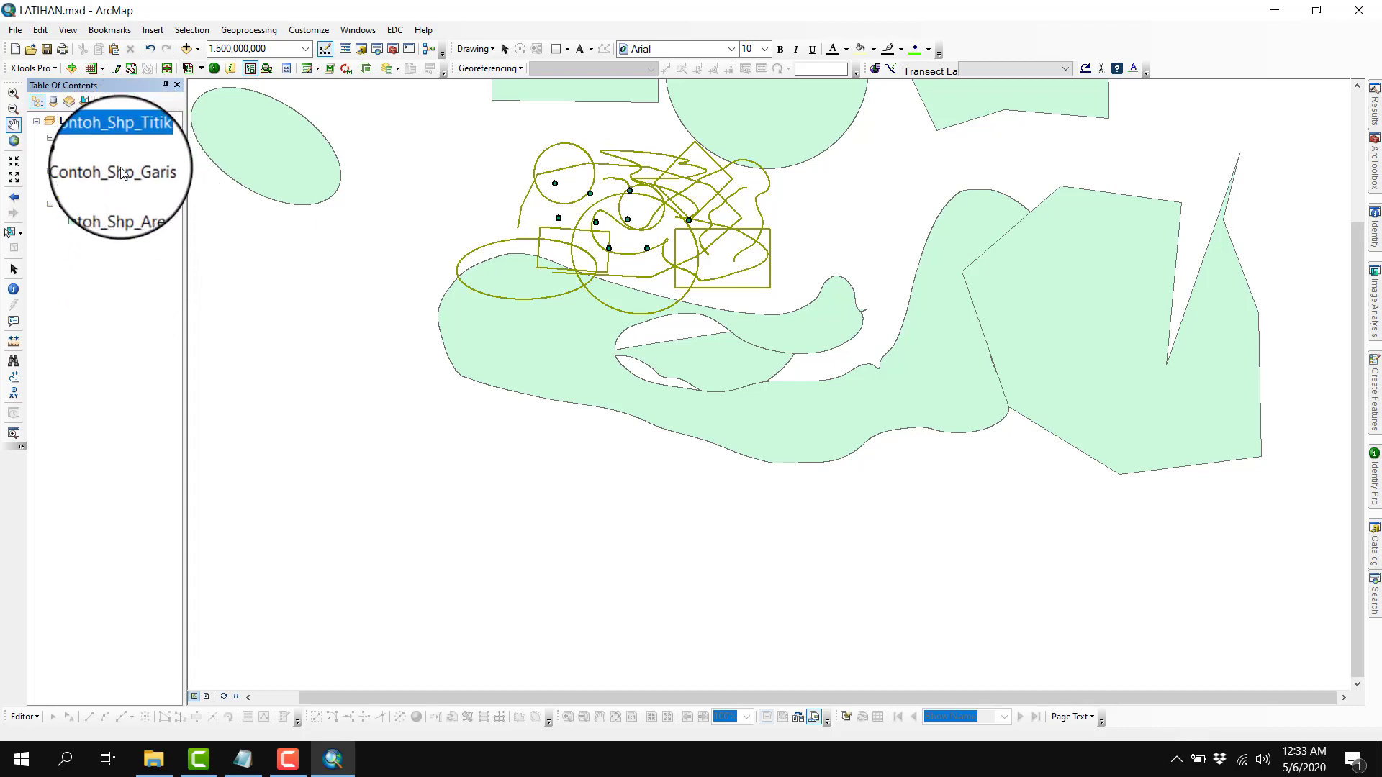
{"action": "right_click", "coordinate": [137, 214]}
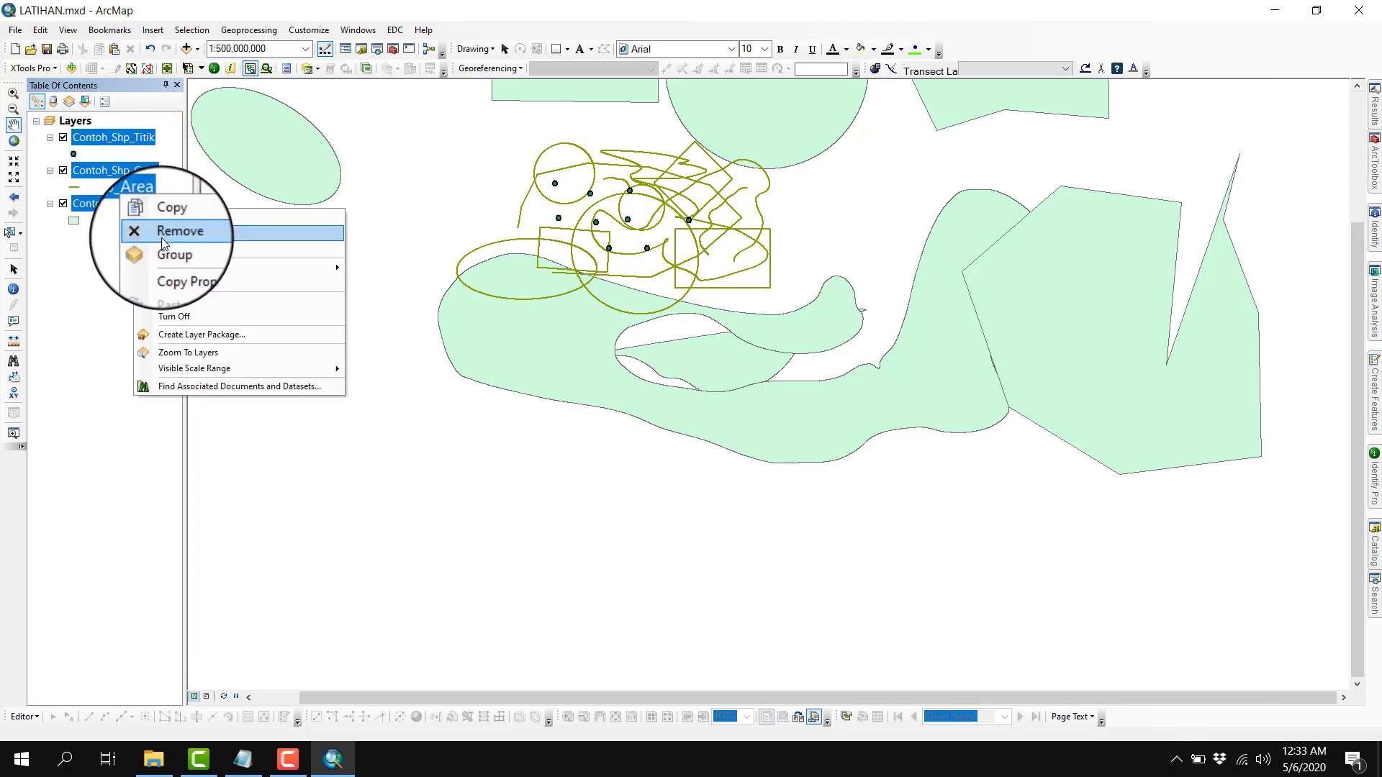
{"action": "left_click", "coordinate": [160, 232]}
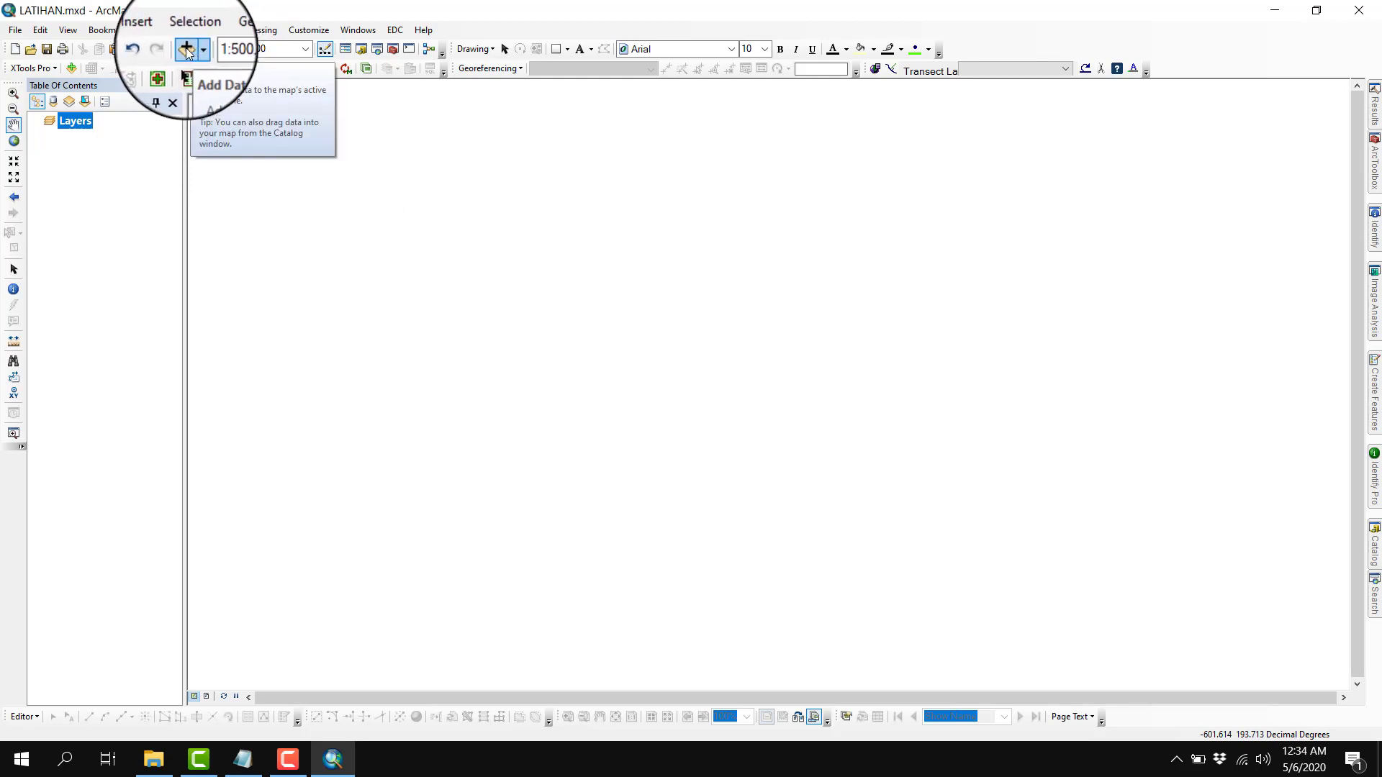
Add Contoh_Shp_Titik.shp, Contoh_Shp_Garis.shp and Contoh_Shp_Area.shp back to the map from the practice folder on the user's Desktop, accepting the extent warning
{"action": "left_click", "coordinate": [186, 48]}
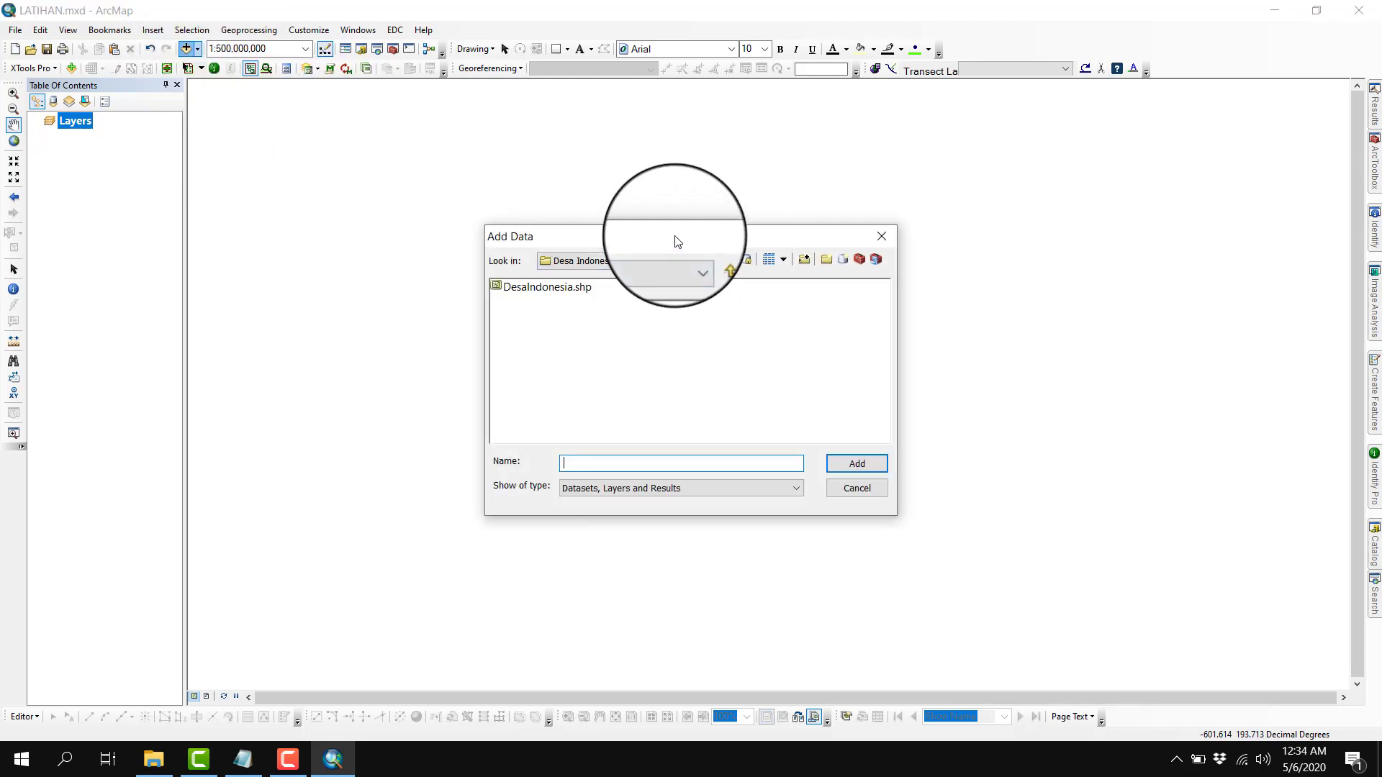
{"action": "left_click", "coordinate": [650, 263]}
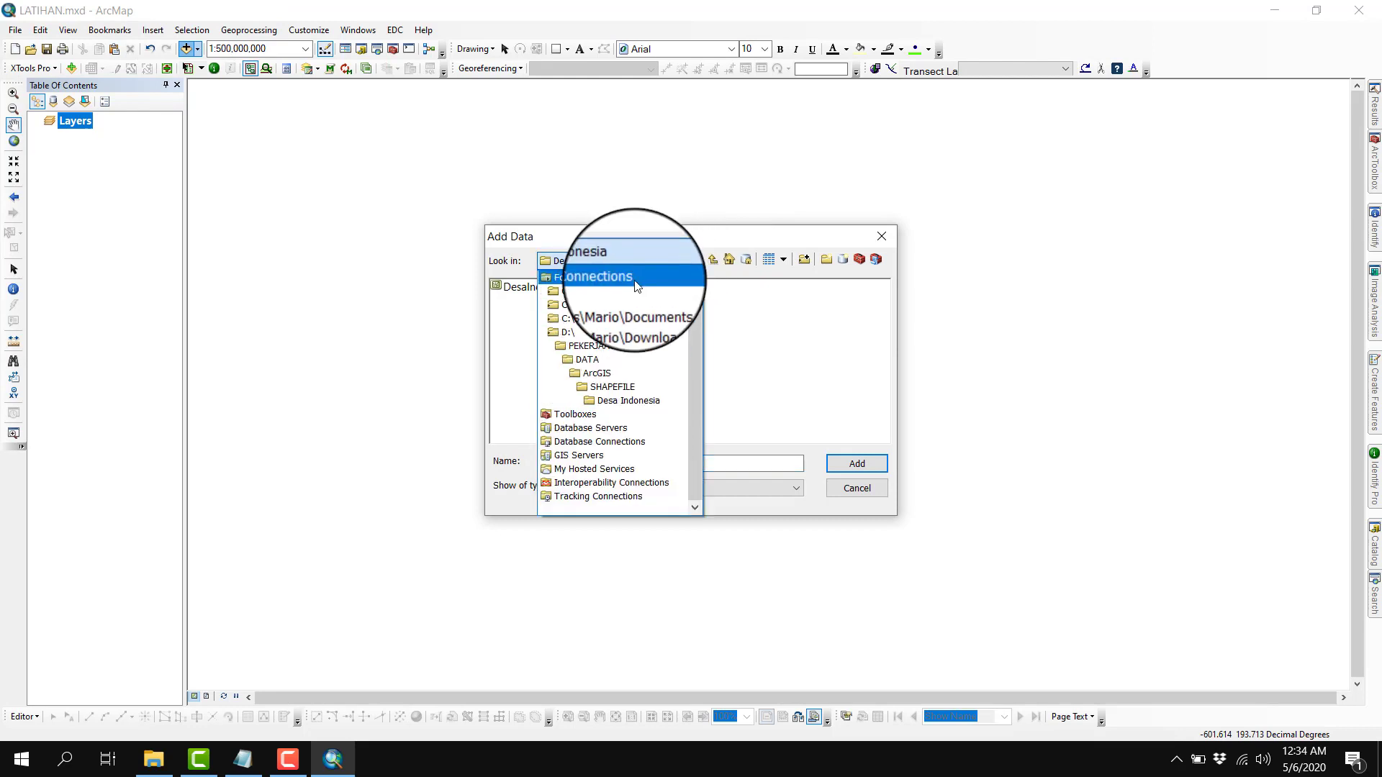
{"action": "left_click", "coordinate": [561, 292]}
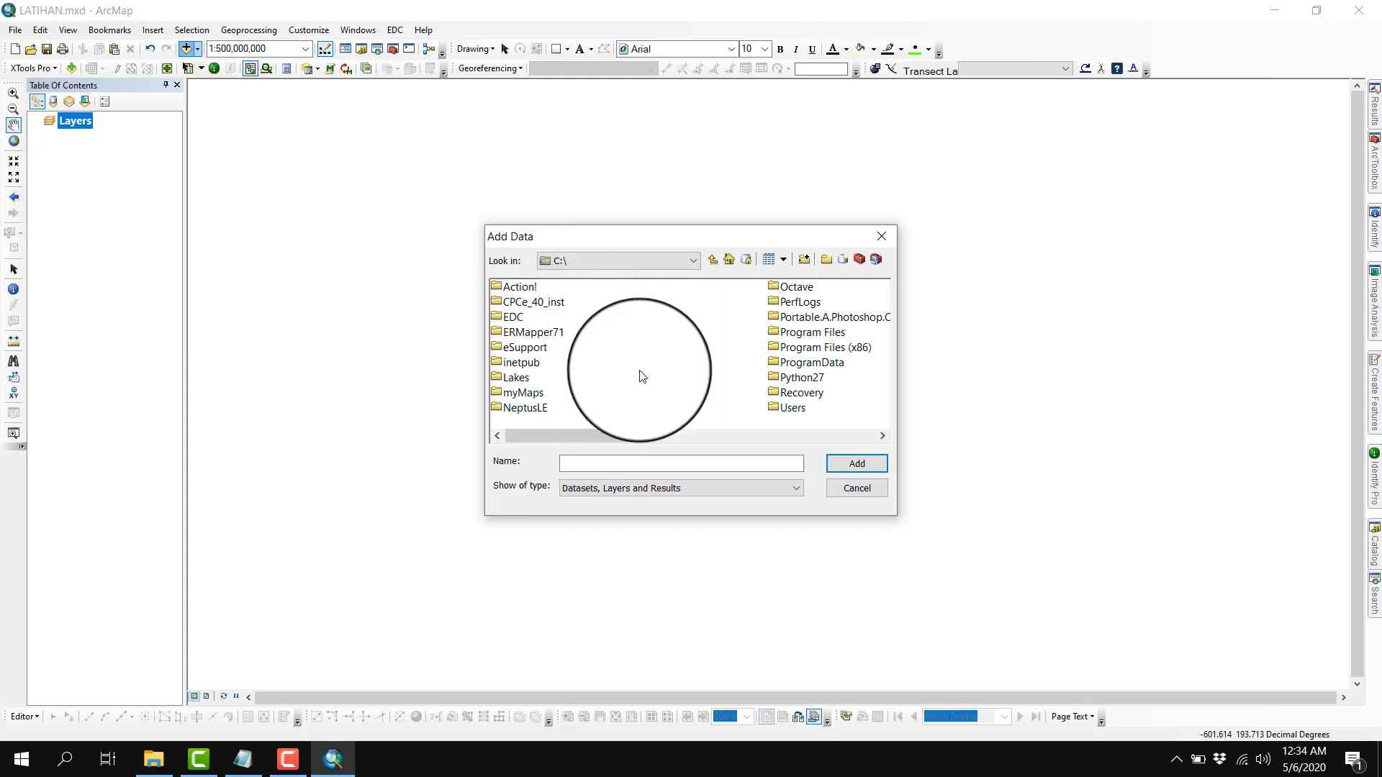
{"action": "scroll", "coordinate": [641, 377], "scroll_direction": "down", "scroll_amount": 3}
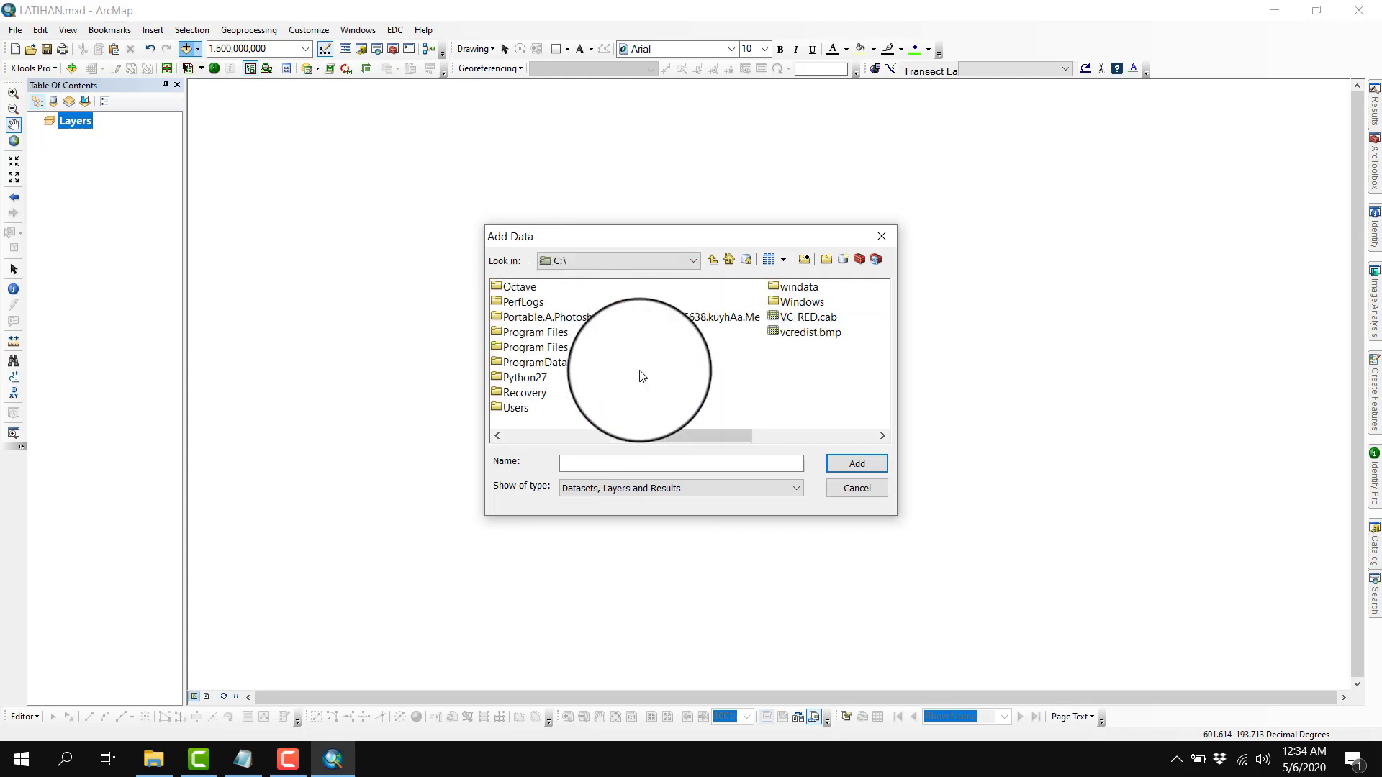
{"action": "double_click", "coordinate": [513, 407]}
{"action": "double_click", "coordinate": [523, 336]}
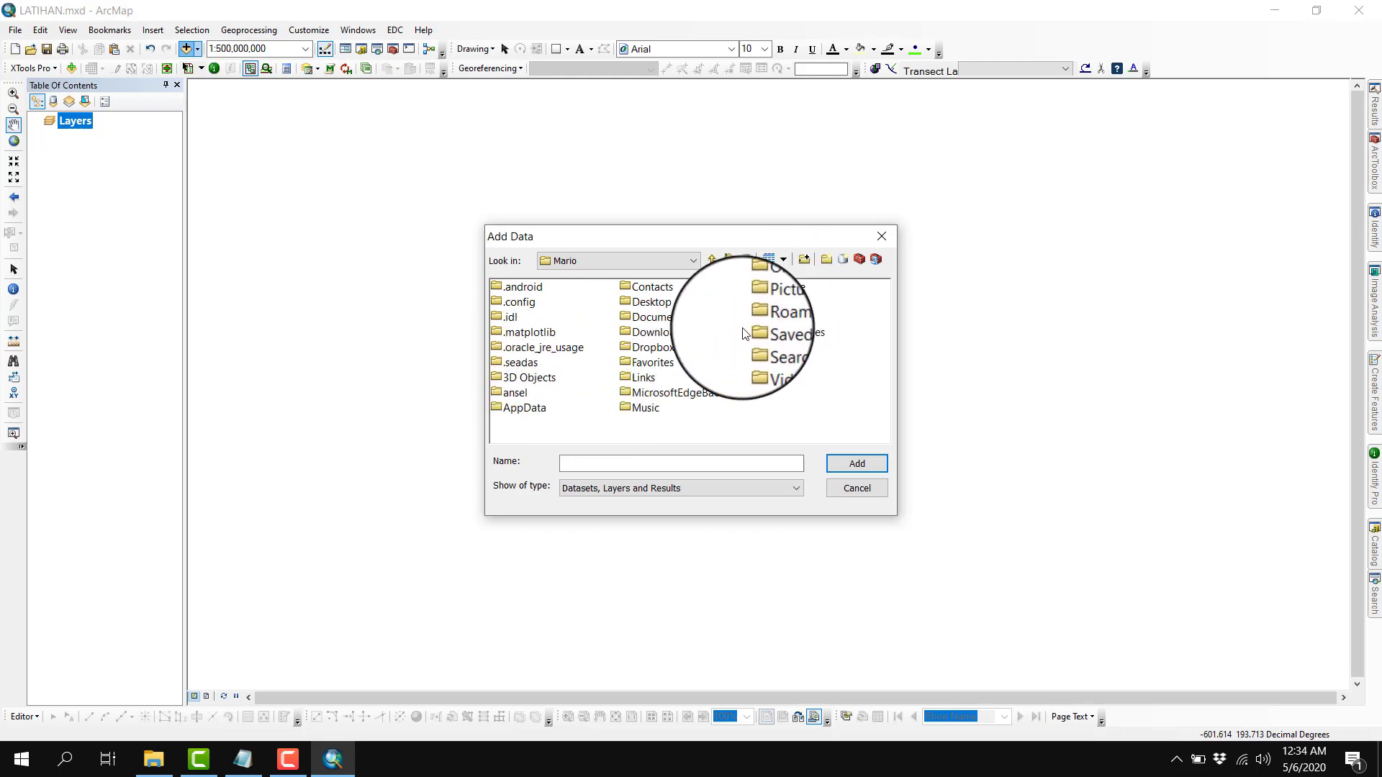
{"action": "double_click", "coordinate": [631, 307]}
{"action": "double_click", "coordinate": [494, 315]}
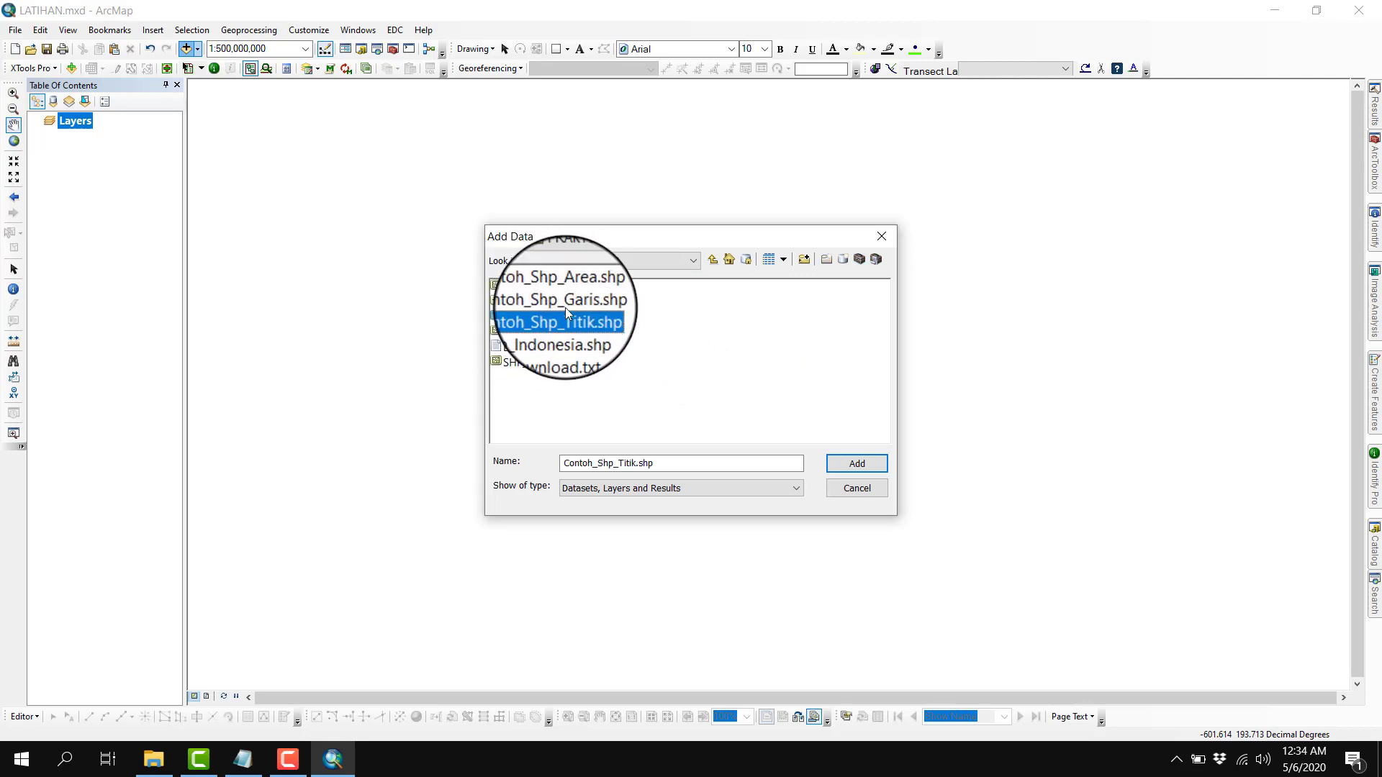
{"action": "left_click", "coordinate": [567, 304], "text": "ctrl"}
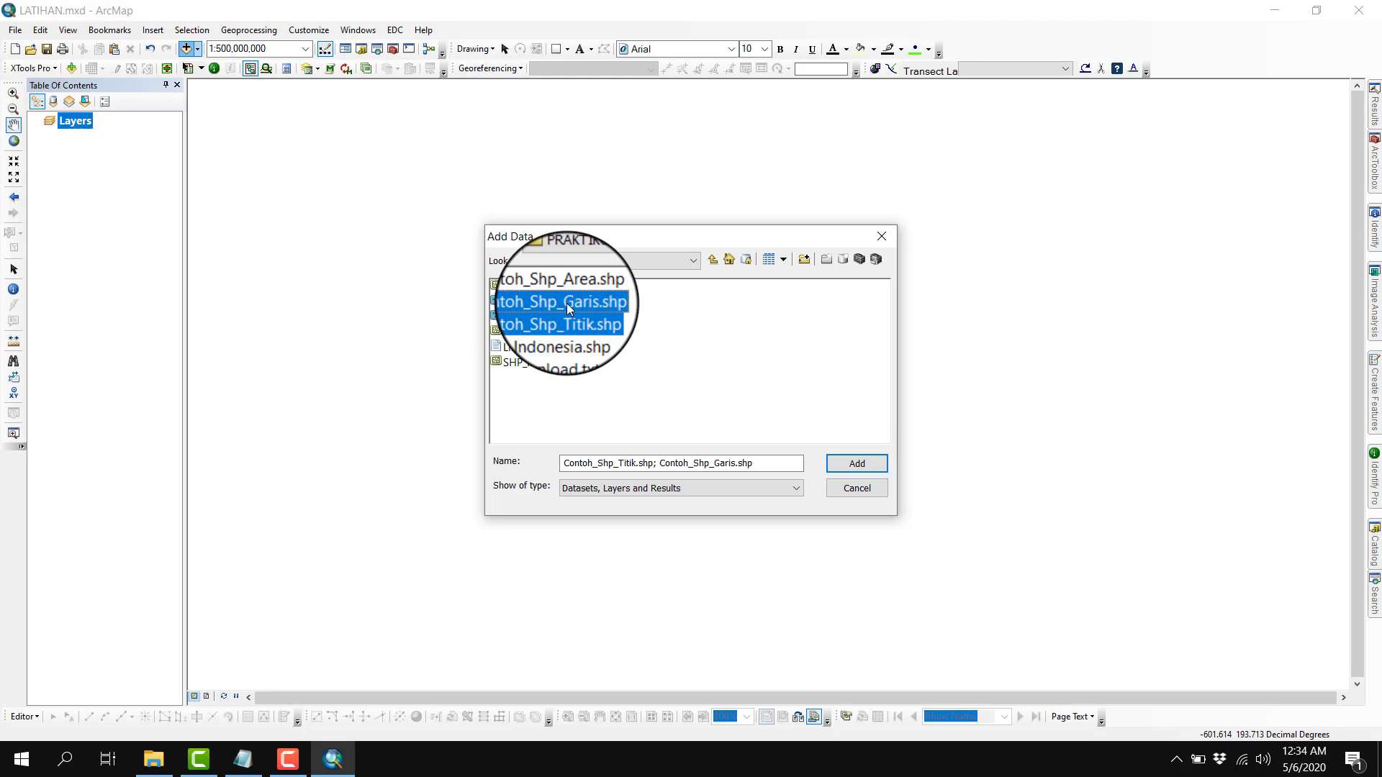
{"action": "left_click", "coordinate": [858, 464]}
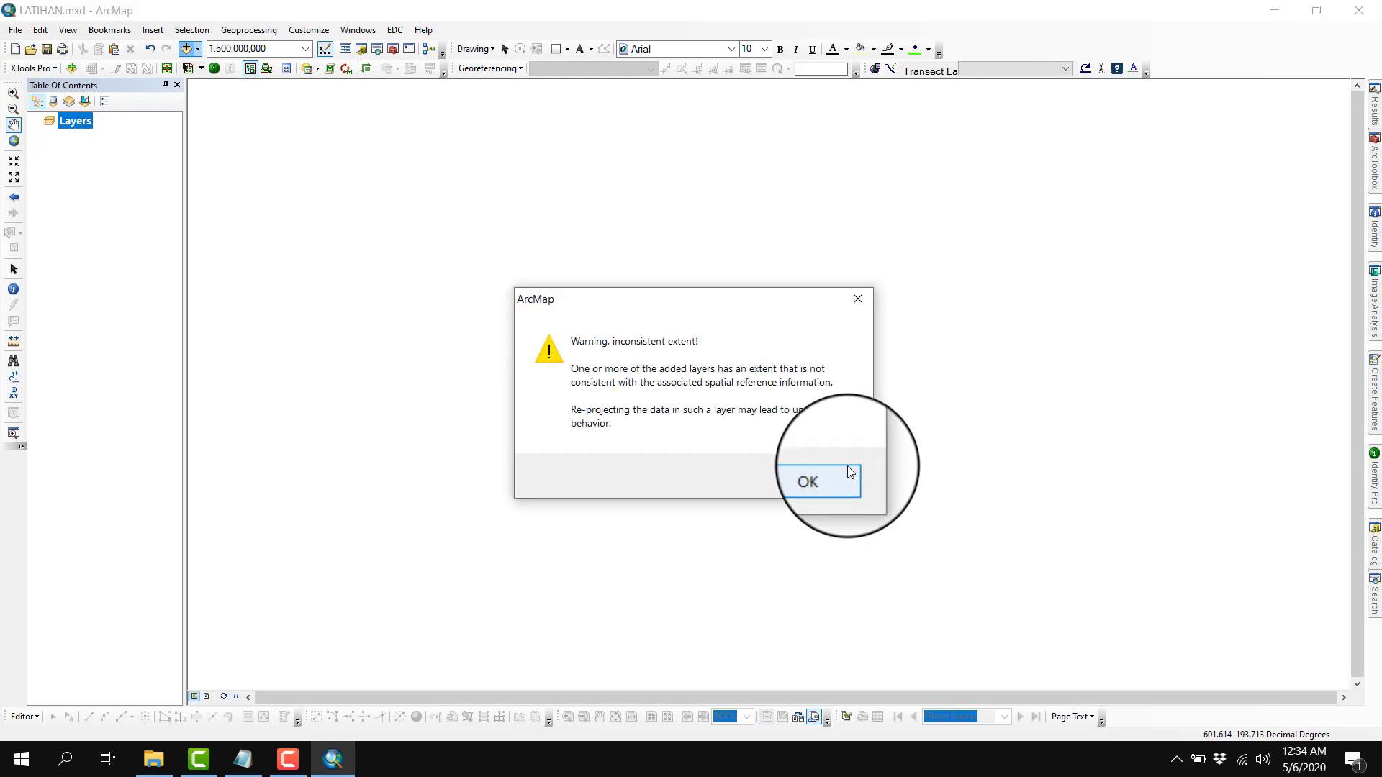
{"action": "left_click", "coordinate": [848, 468]}
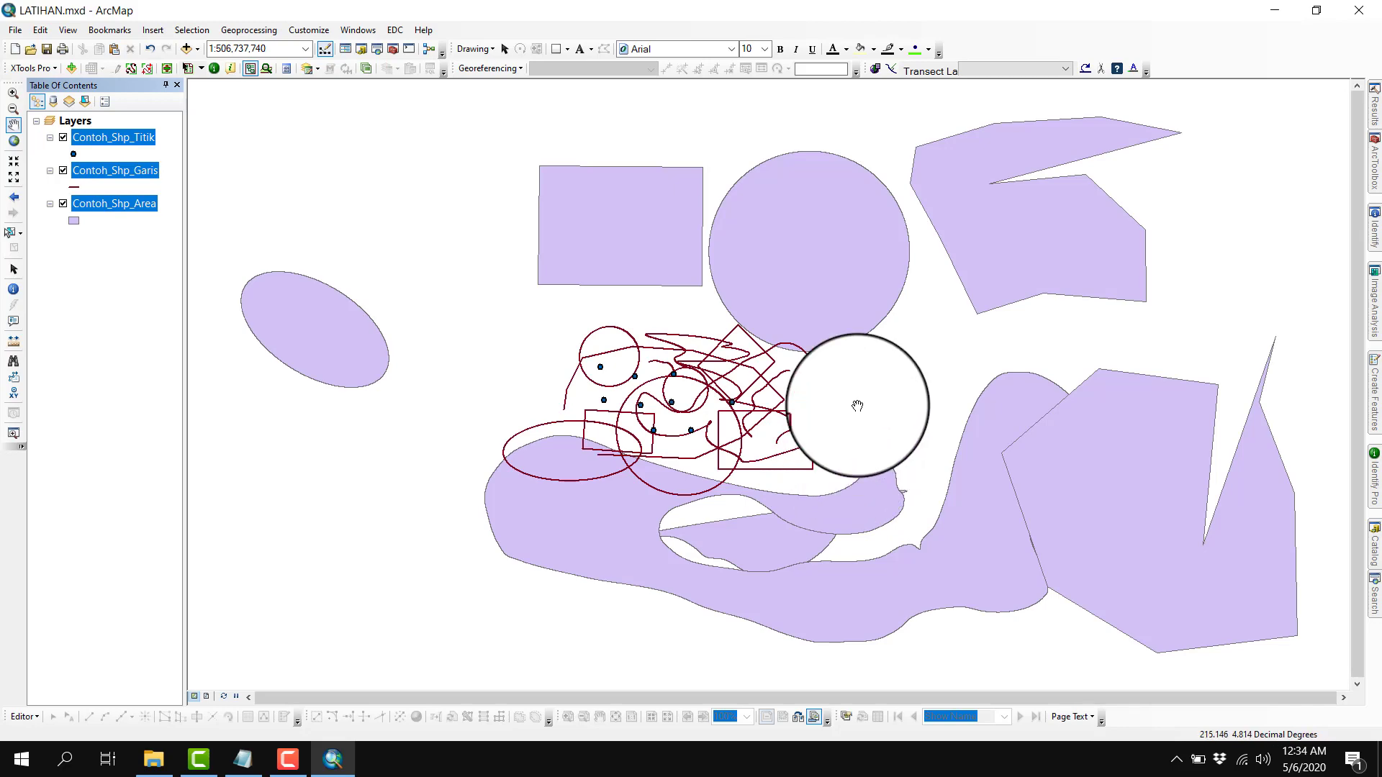
{"action": "scroll", "coordinate": [856, 405], "scroll_direction": "up", "scroll_amount": 3}
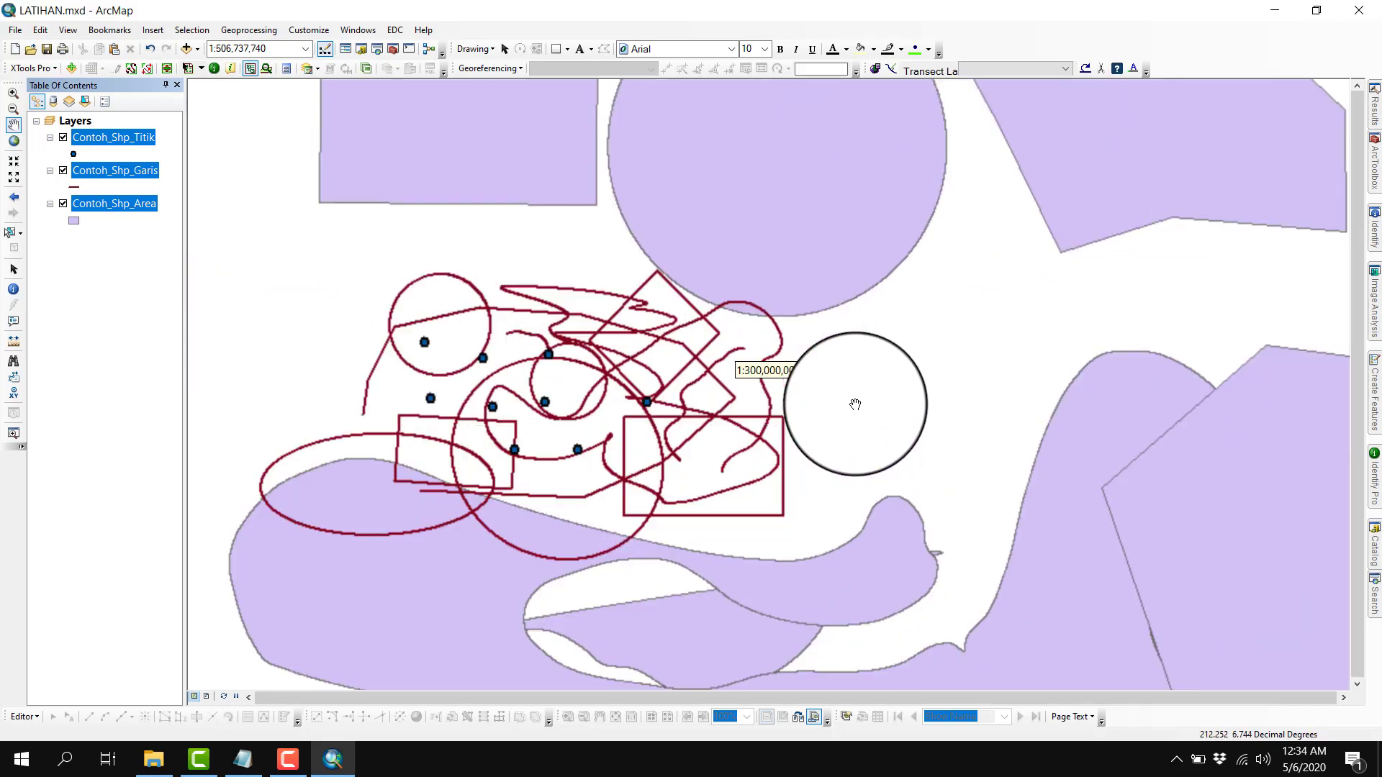
{"action": "scroll", "coordinate": [855, 405], "scroll_direction": "down", "scroll_amount": 3}
{"action": "scroll", "coordinate": [866, 412], "scroll_direction": "up", "scroll_amount": 2}
{"action": "scroll", "coordinate": [870, 403], "scroll_direction": "down", "scroll_amount": 2}
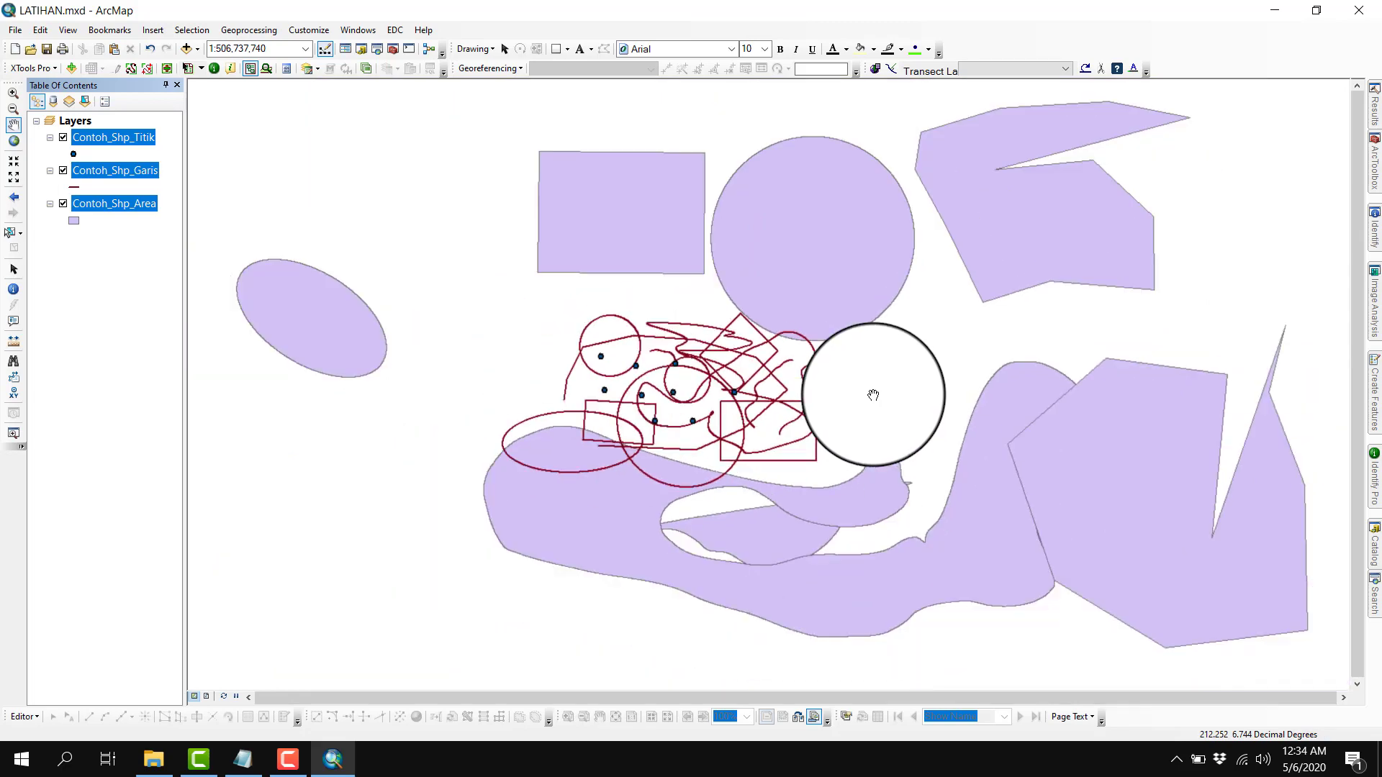
{"action": "scroll", "coordinate": [873, 392], "scroll_direction": "up", "scroll_amount": 2}
{"action": "scroll", "coordinate": [874, 395], "scroll_direction": "down", "scroll_amount": 1}
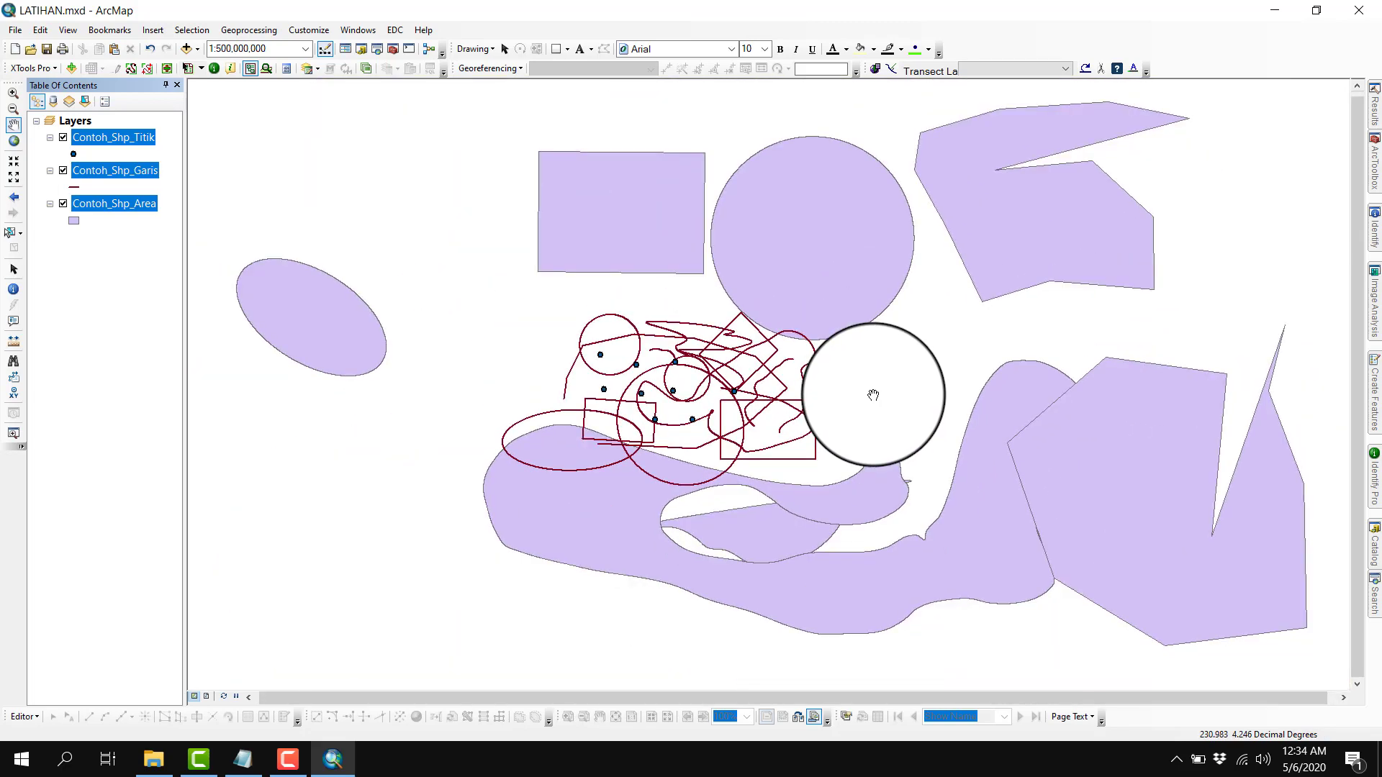